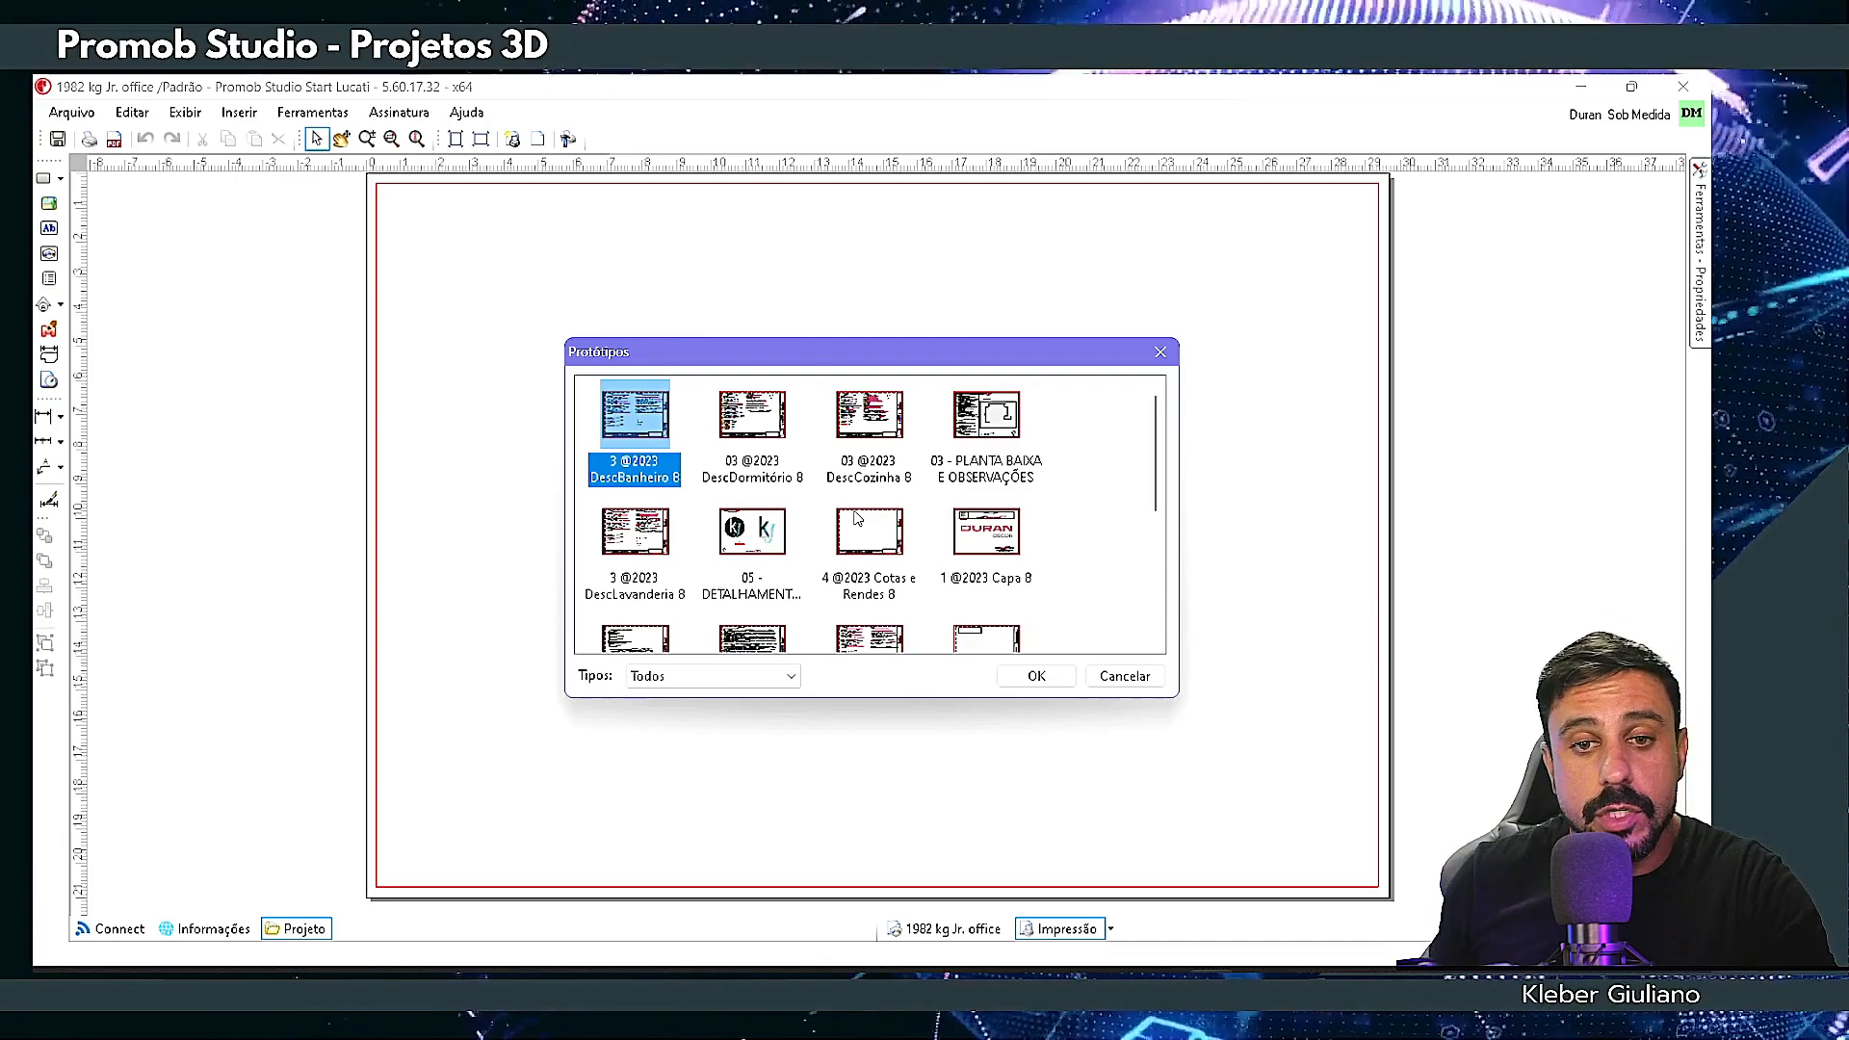
left_click(859, 541)
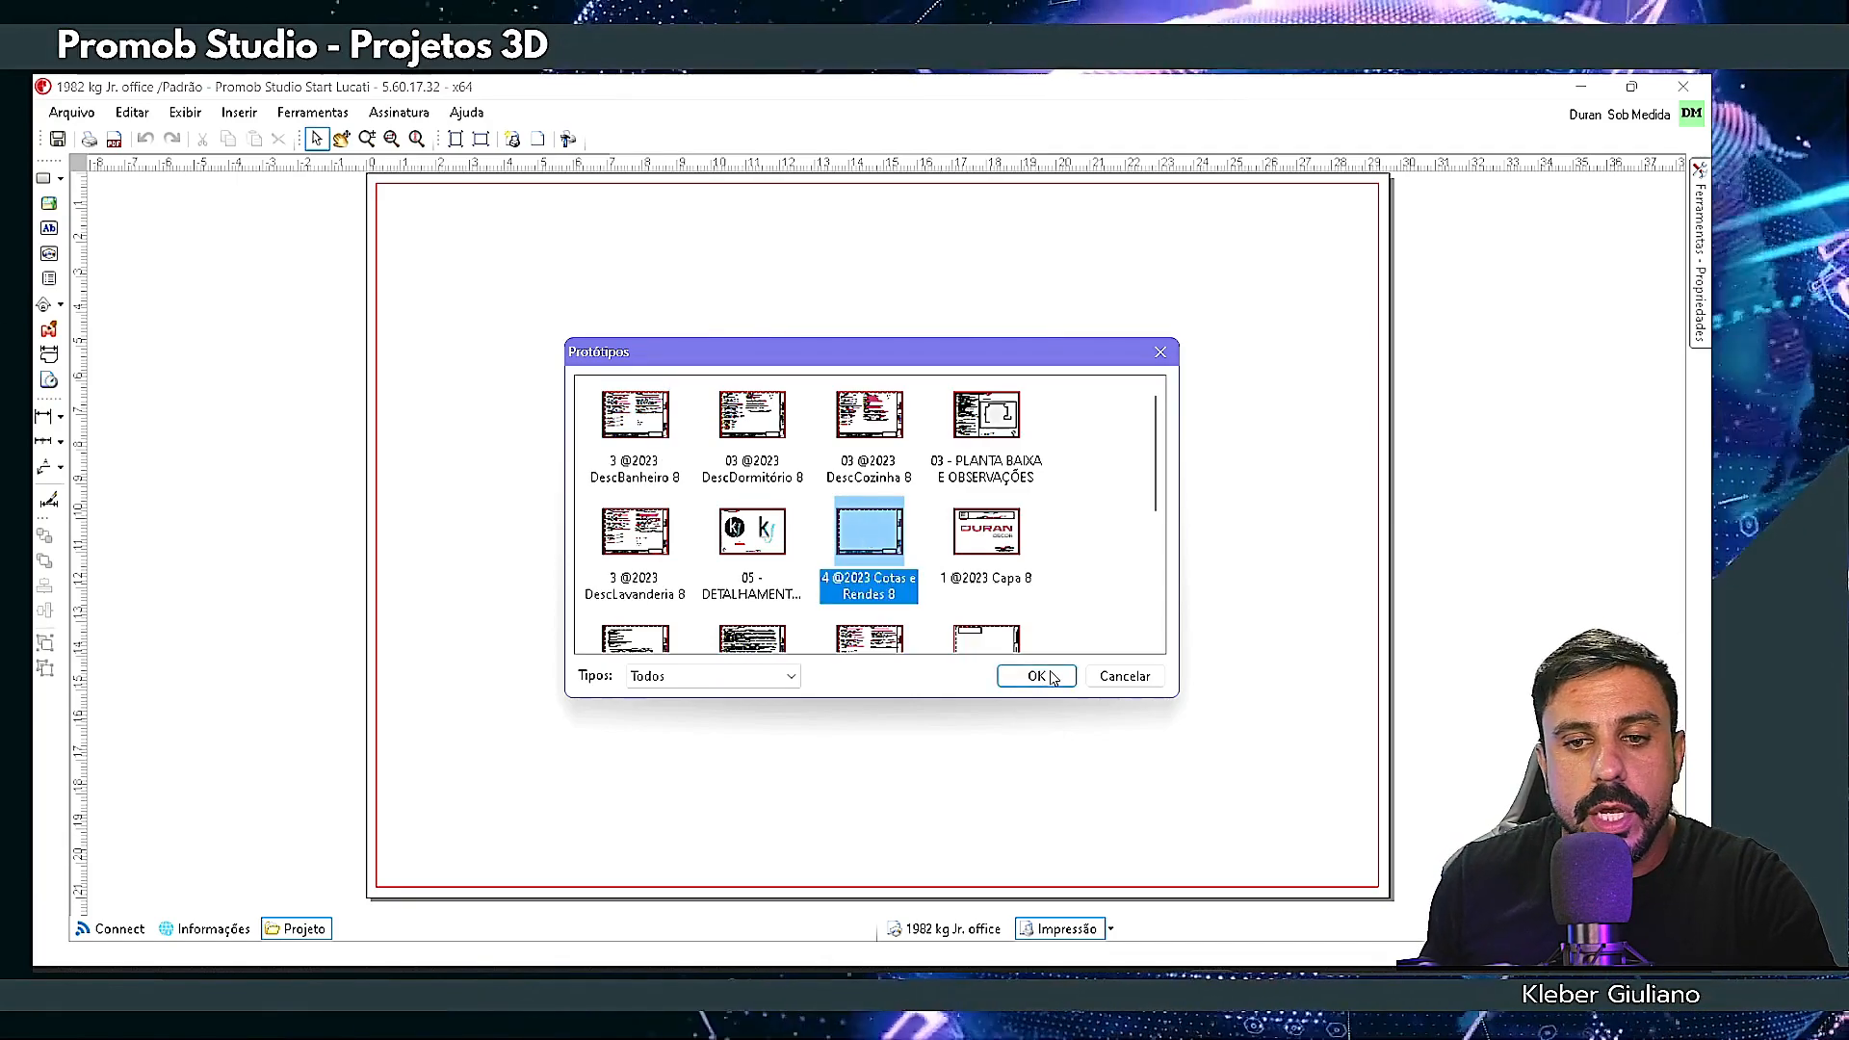
left_click(1046, 676)
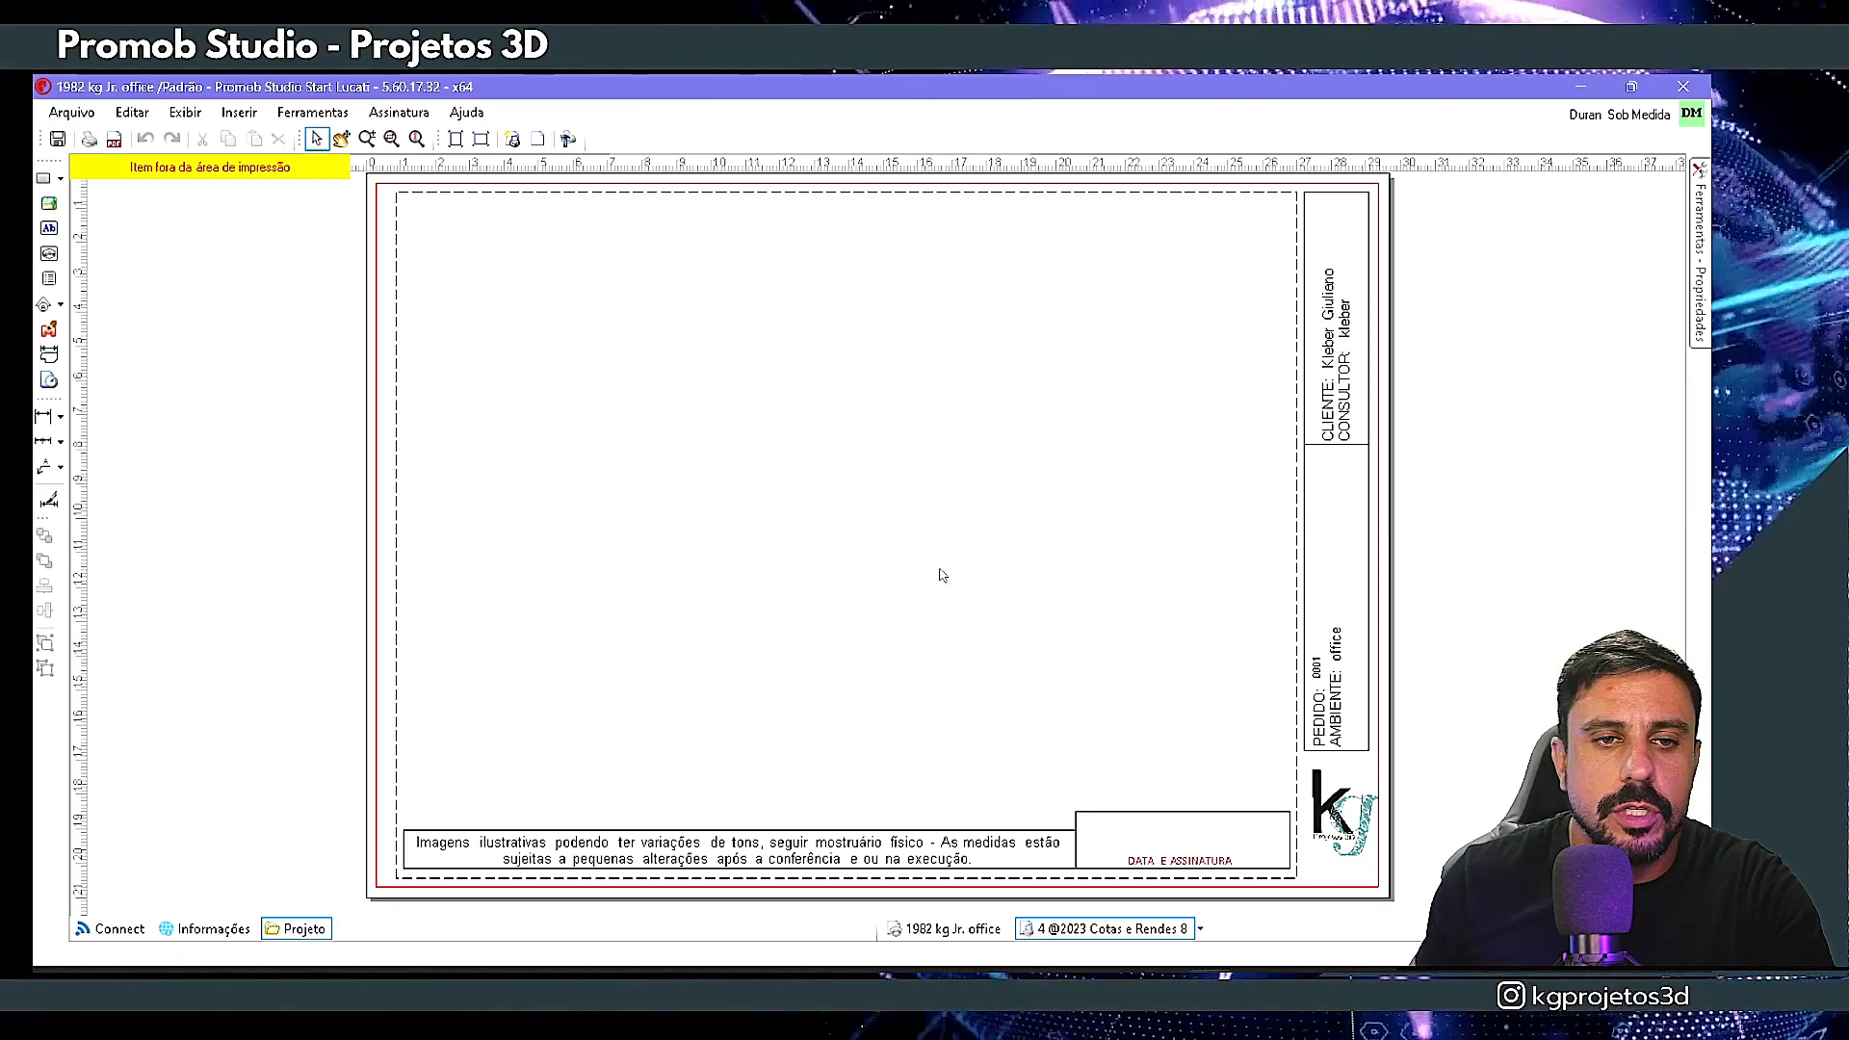
left_click(49, 255)
left_click_drag(563, 266, 816, 711)
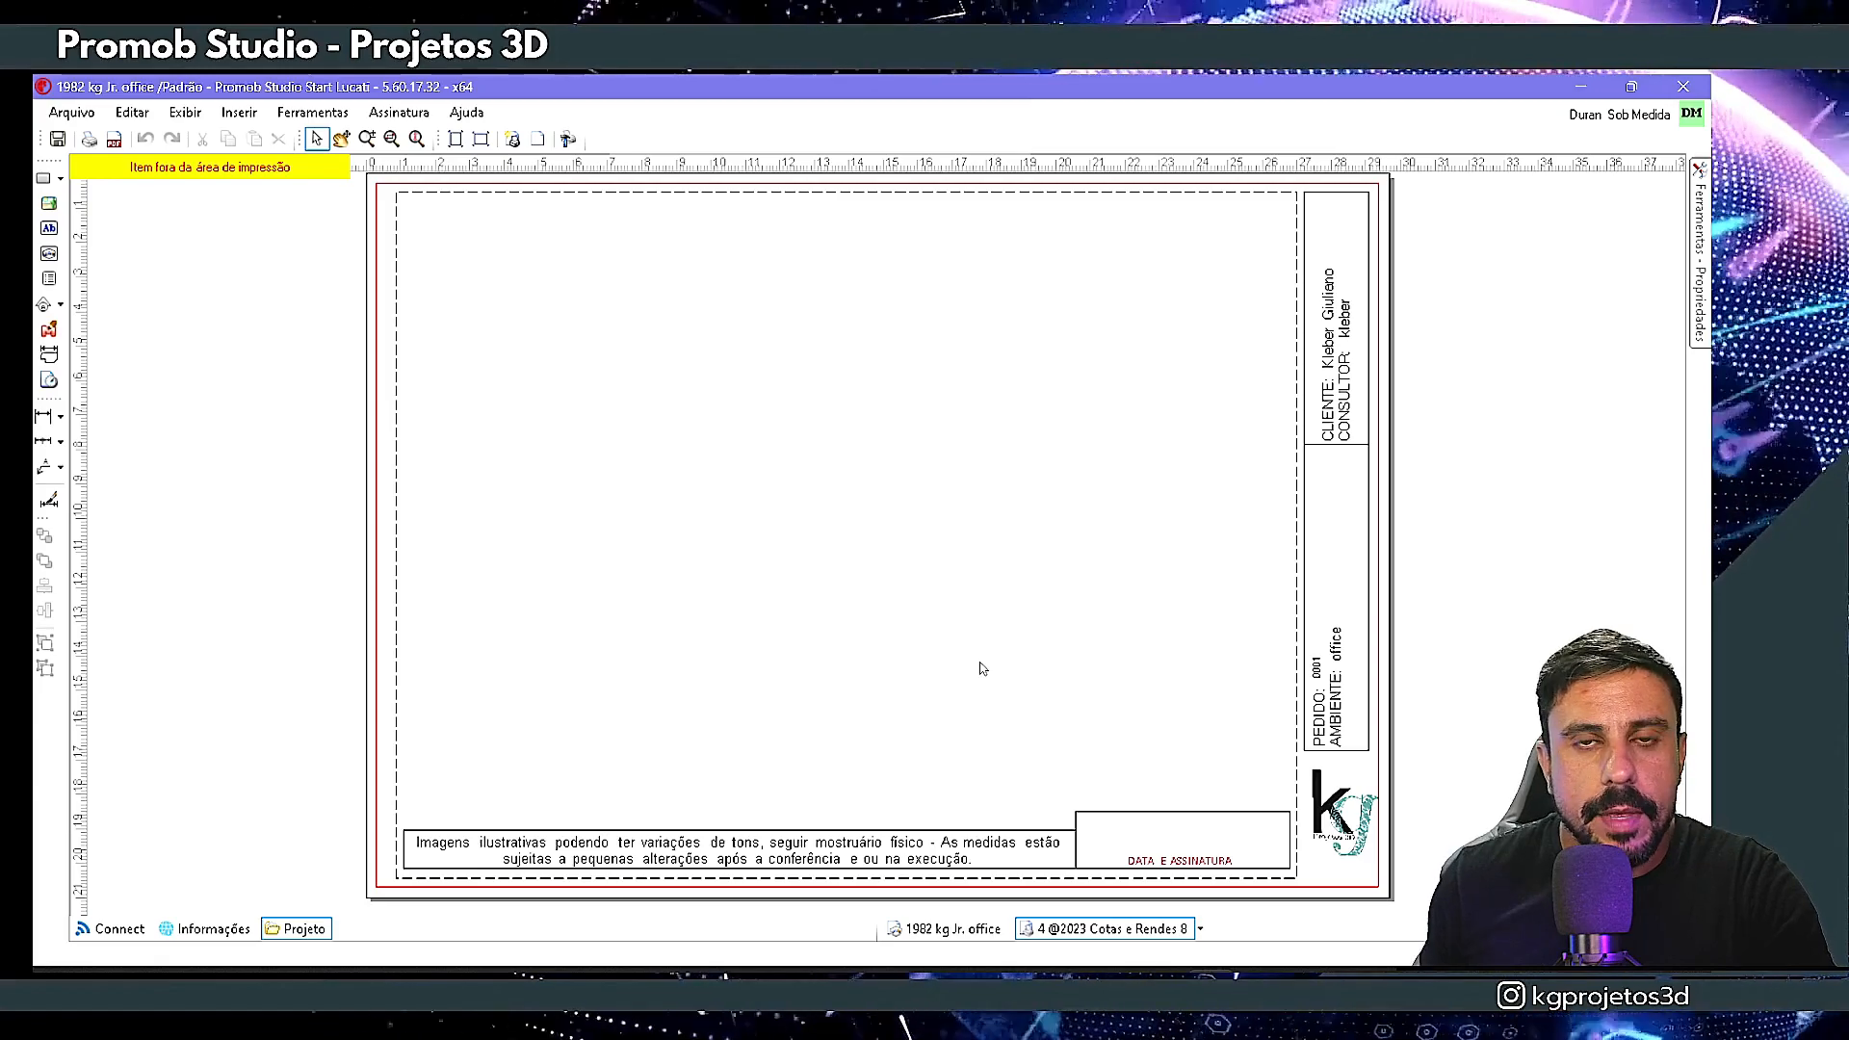
- Edit the viewport to show the furniture wall in orthogonal front view with the Texturas com Linhas fill style
middle_click_drag(961, 568, 953, 553)
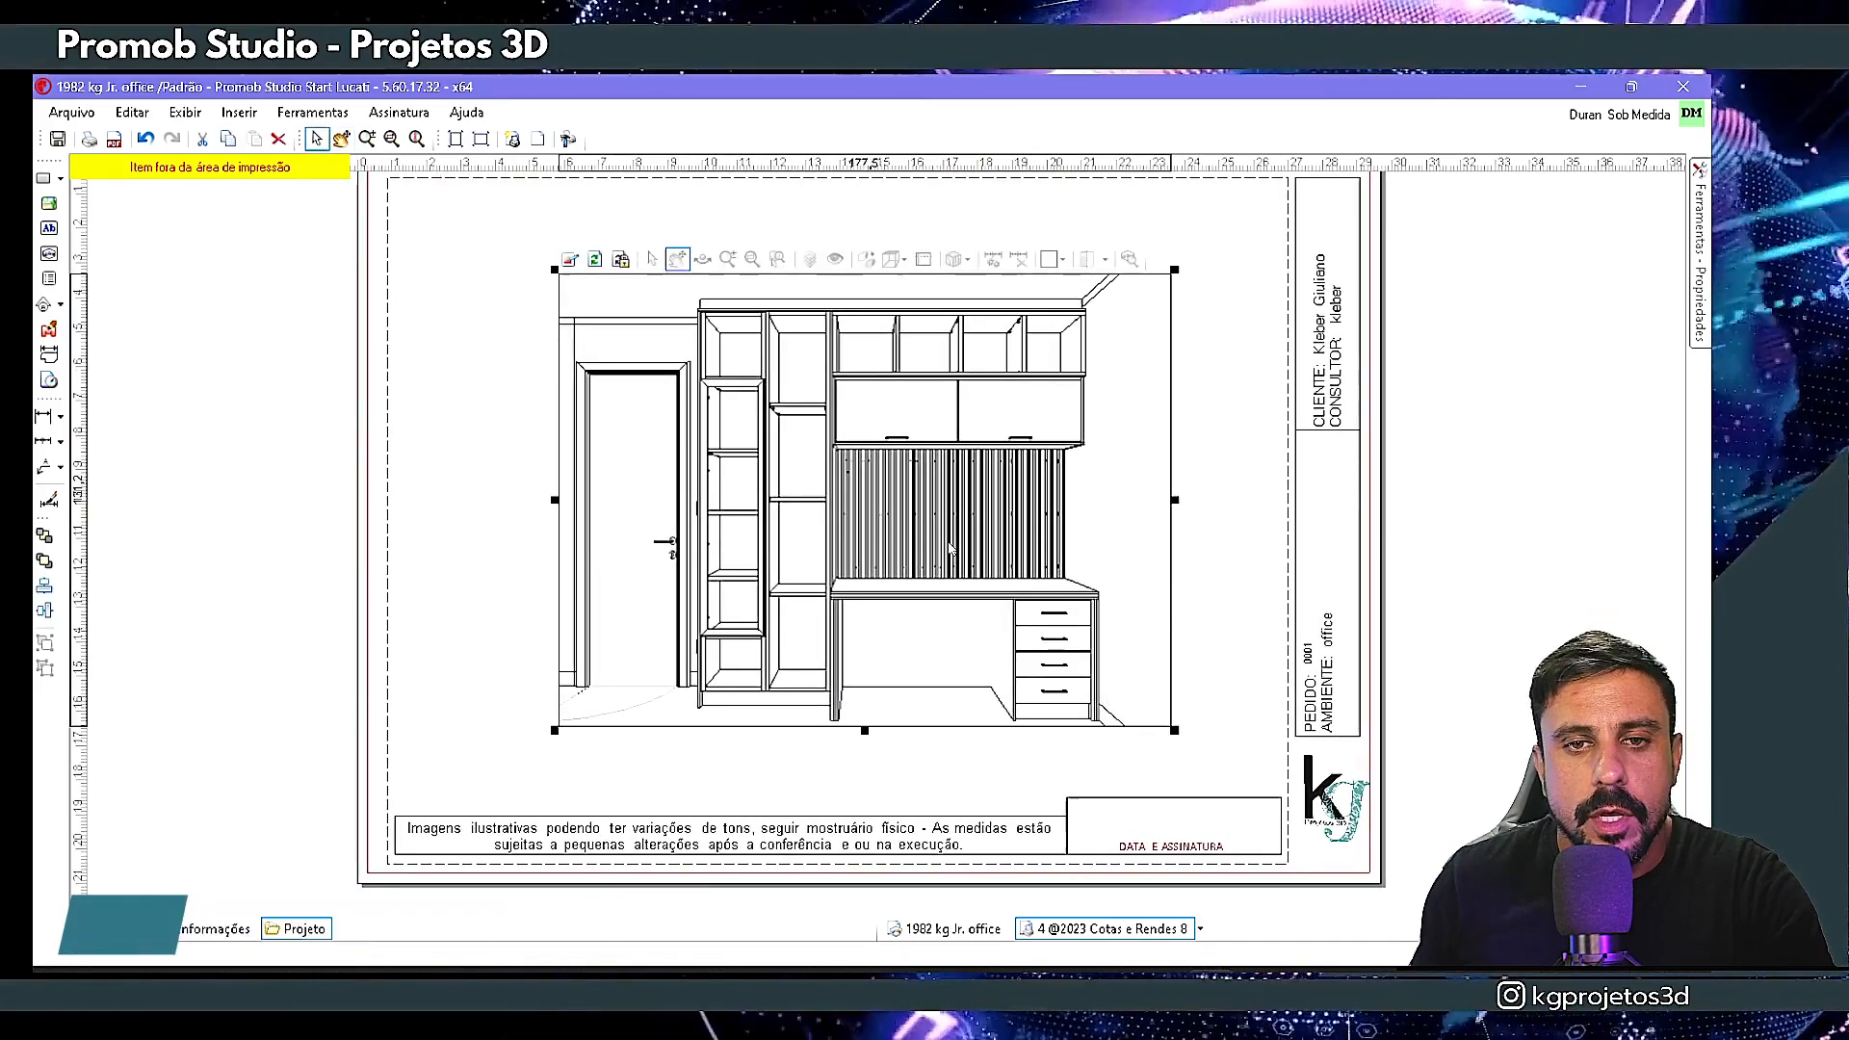
double_click(955, 559)
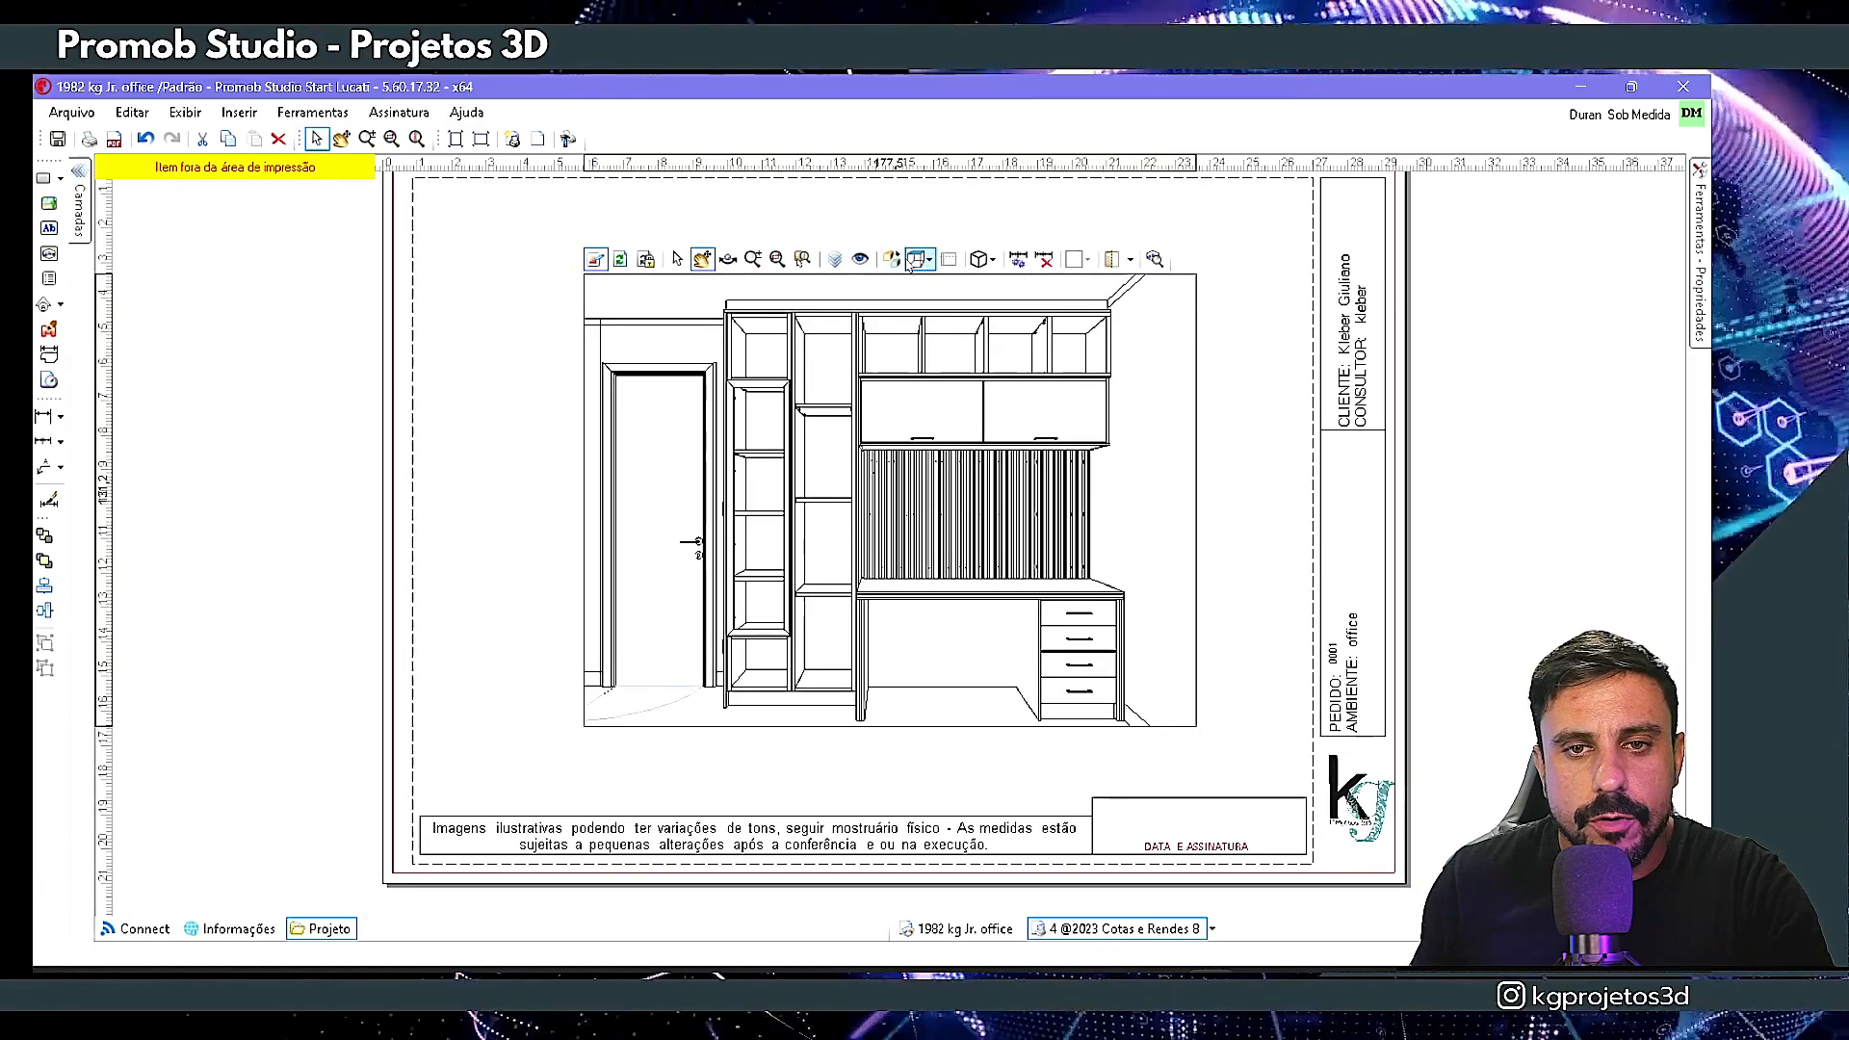
left_click(892, 260)
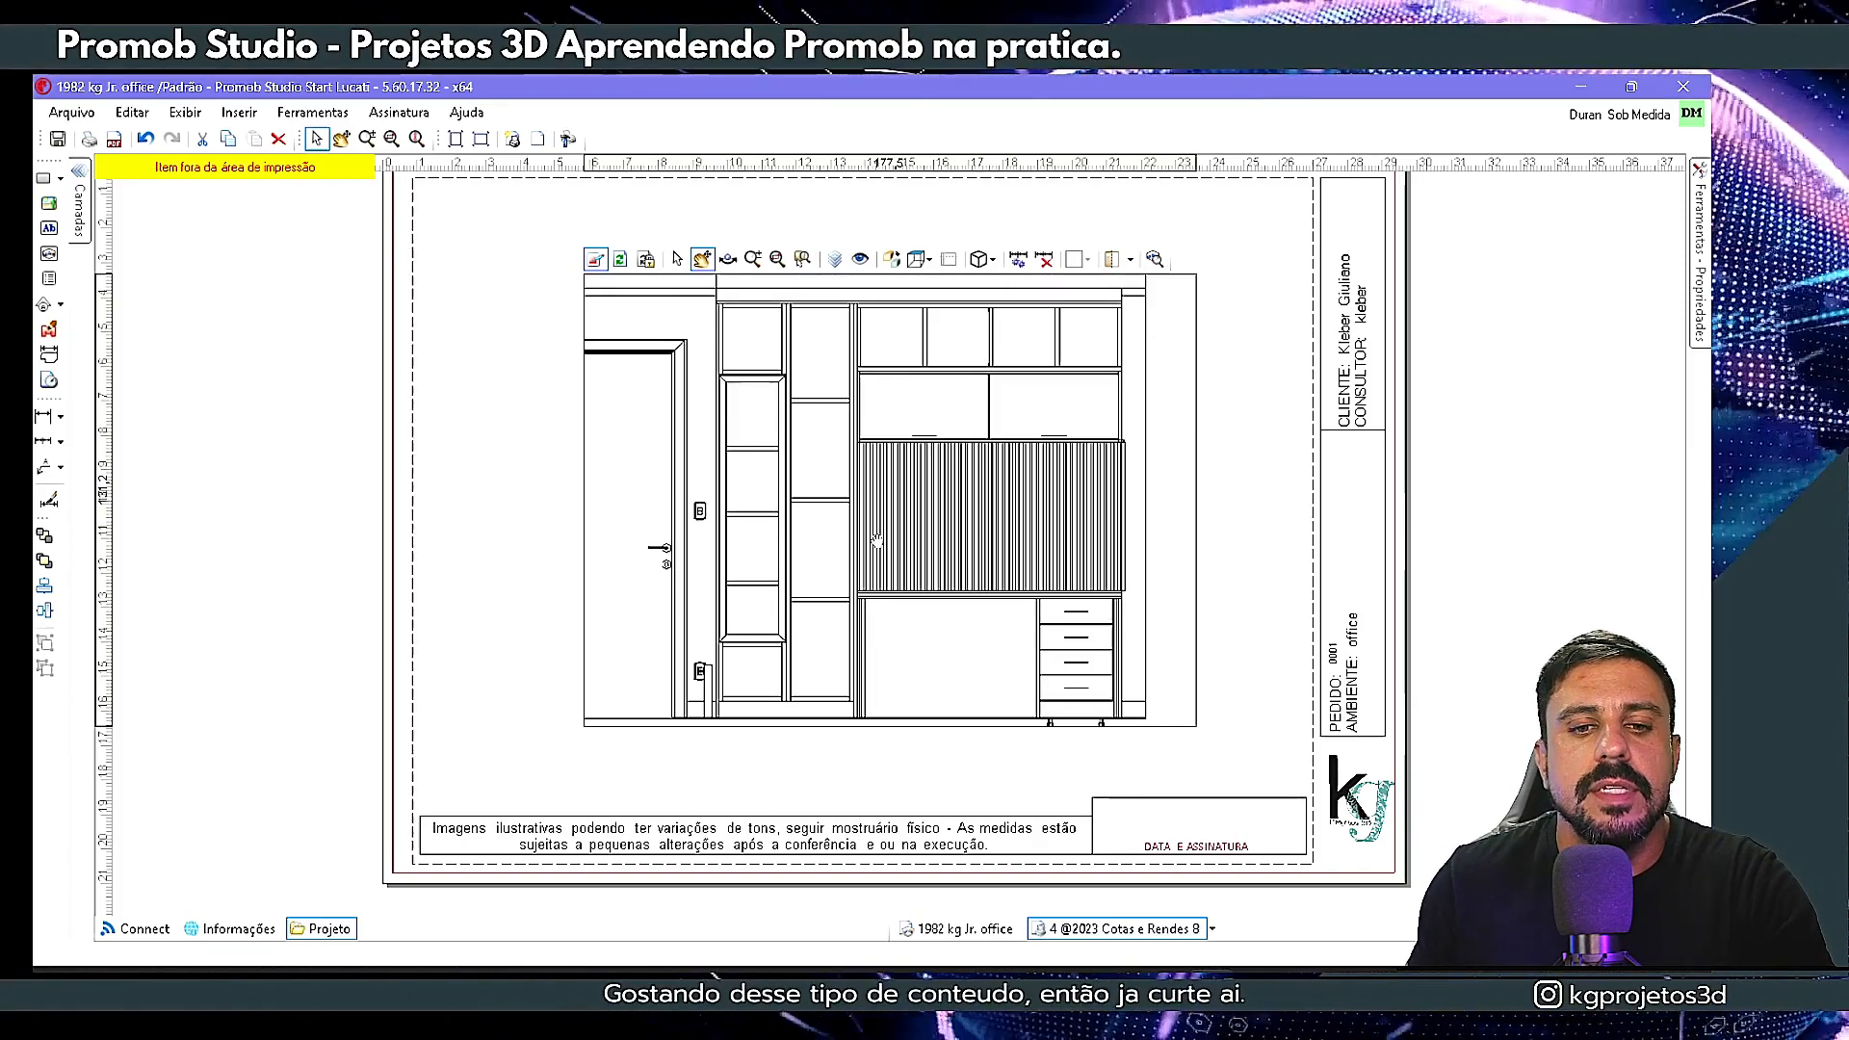
key("Escape")
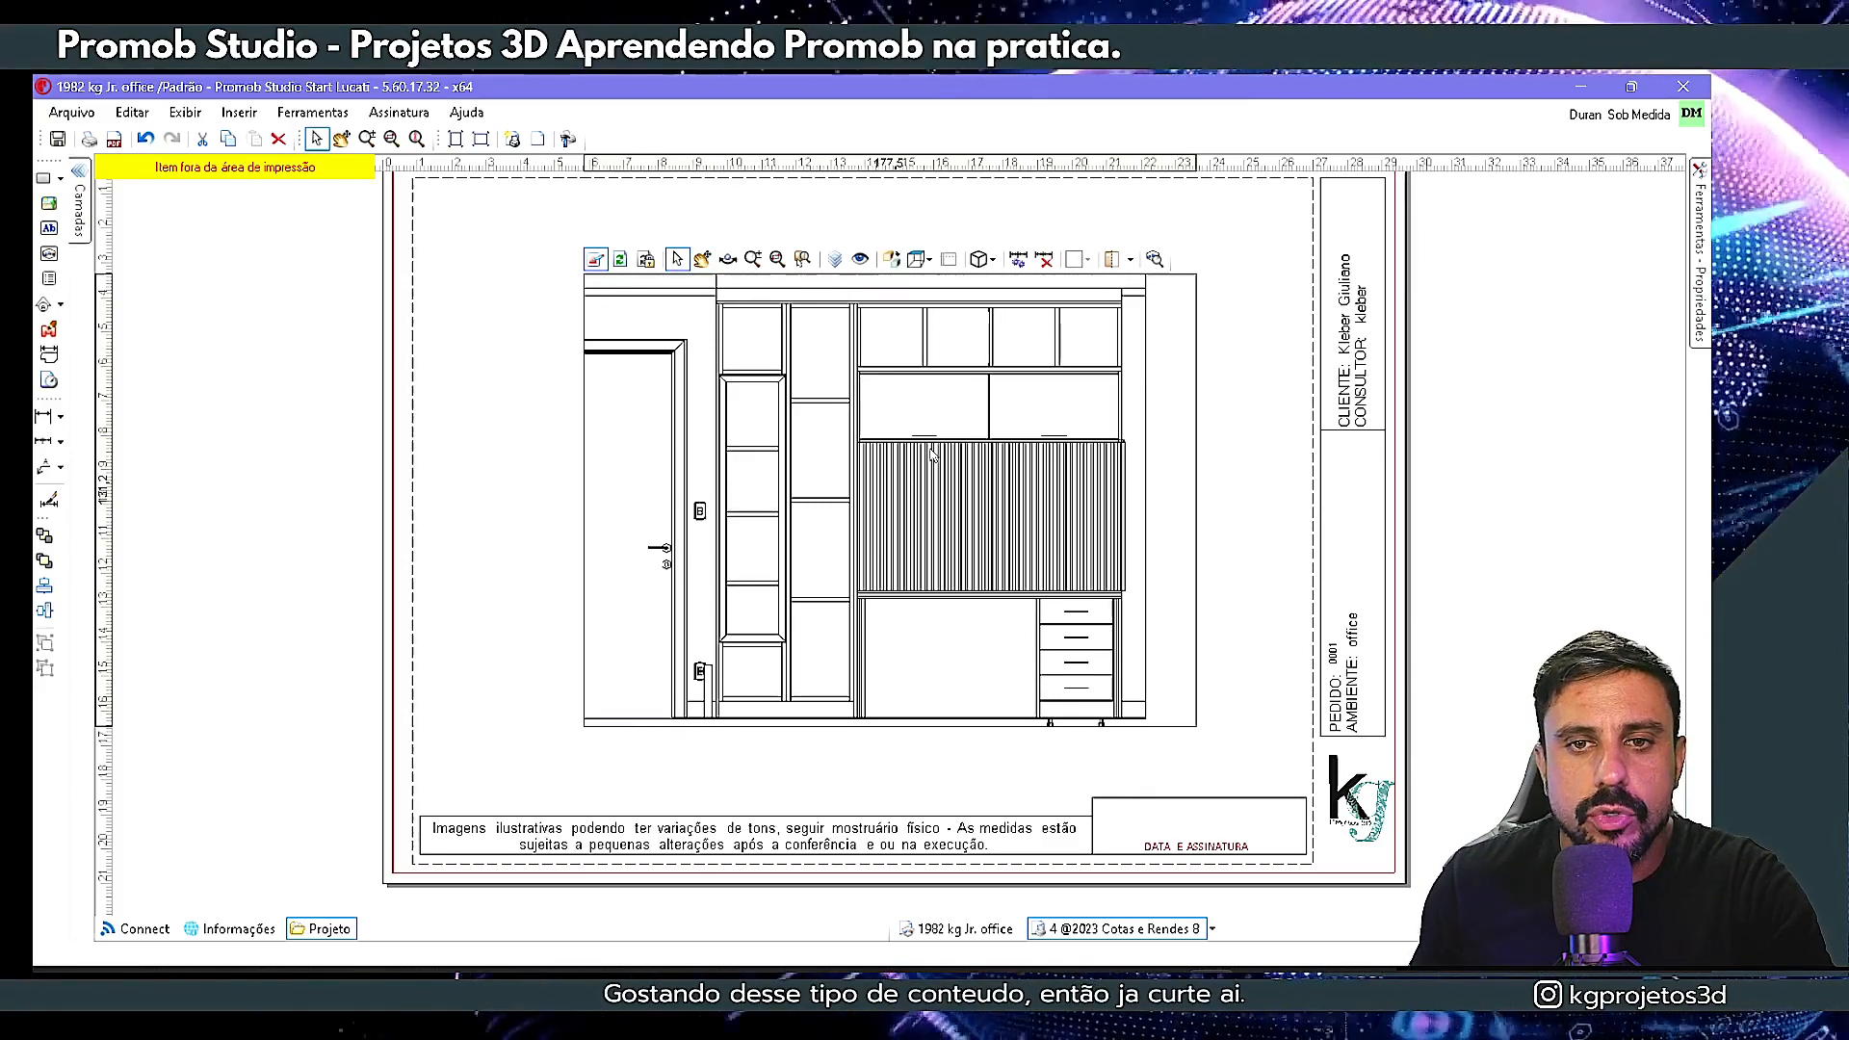
left_click(991, 260)
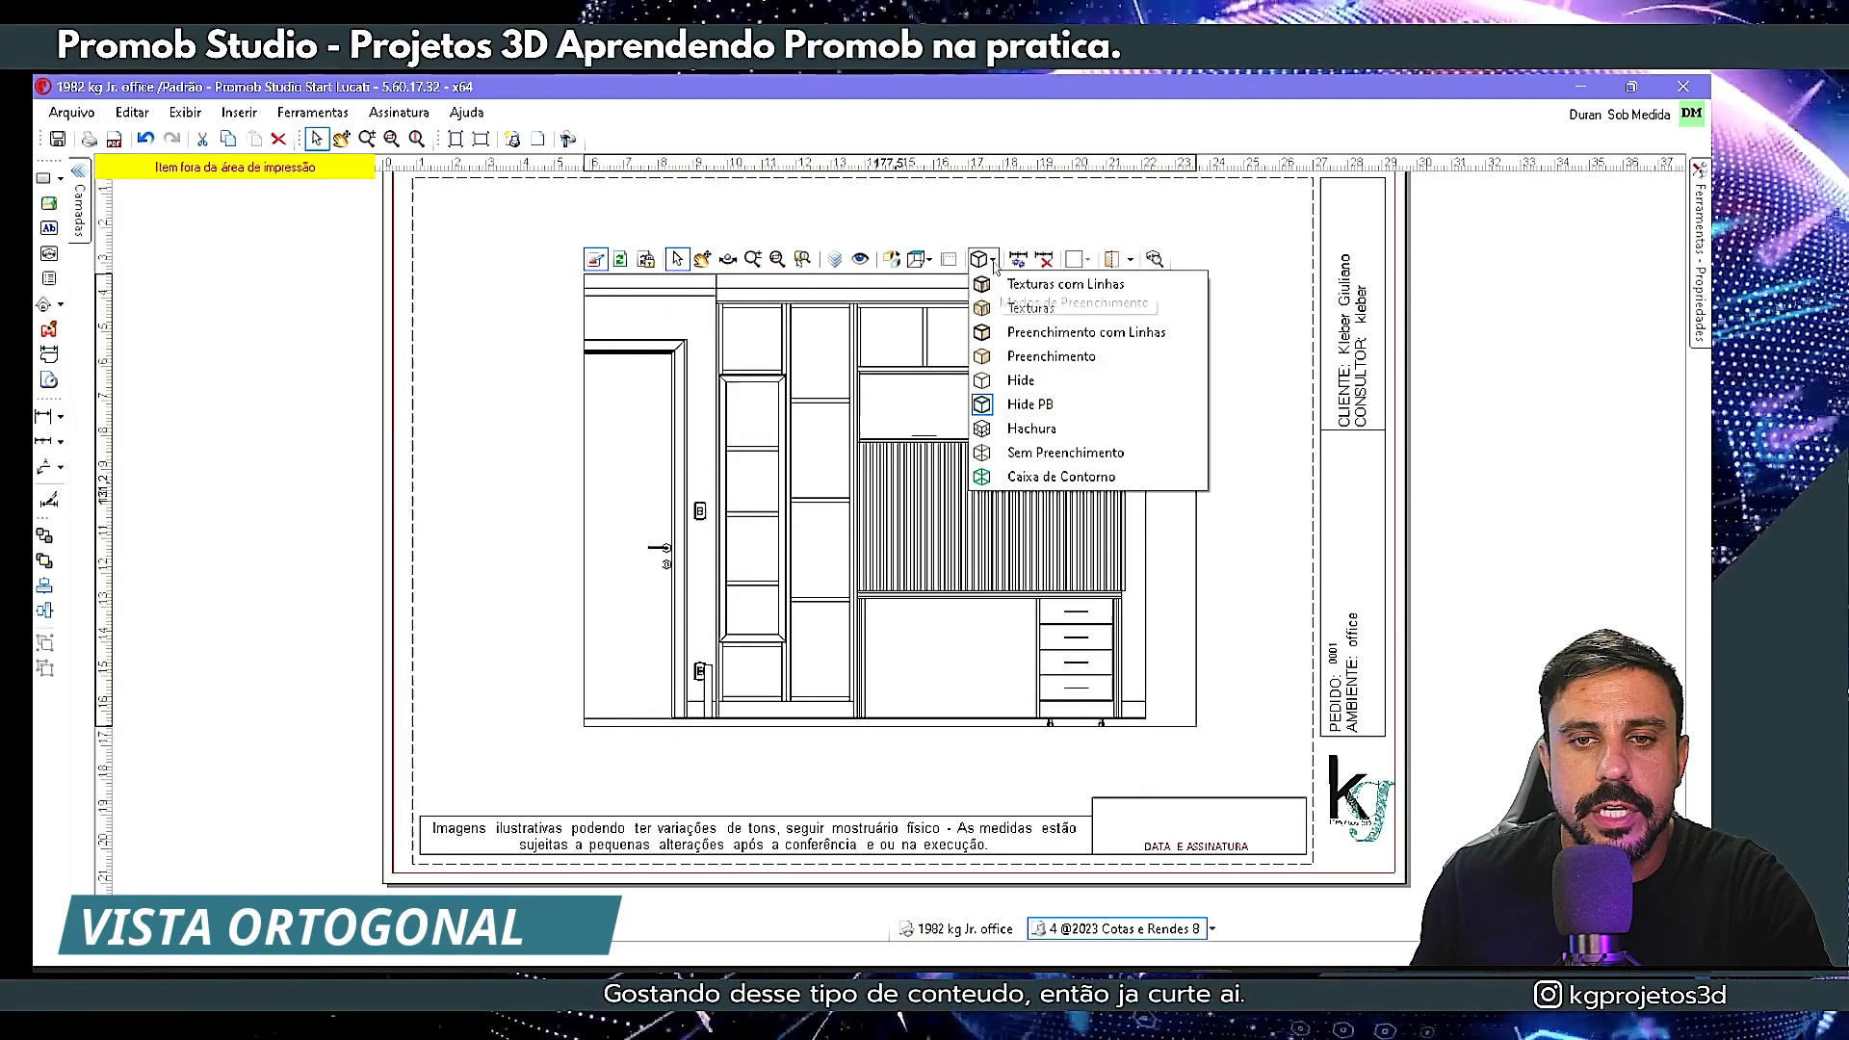
left_click(1021, 309)
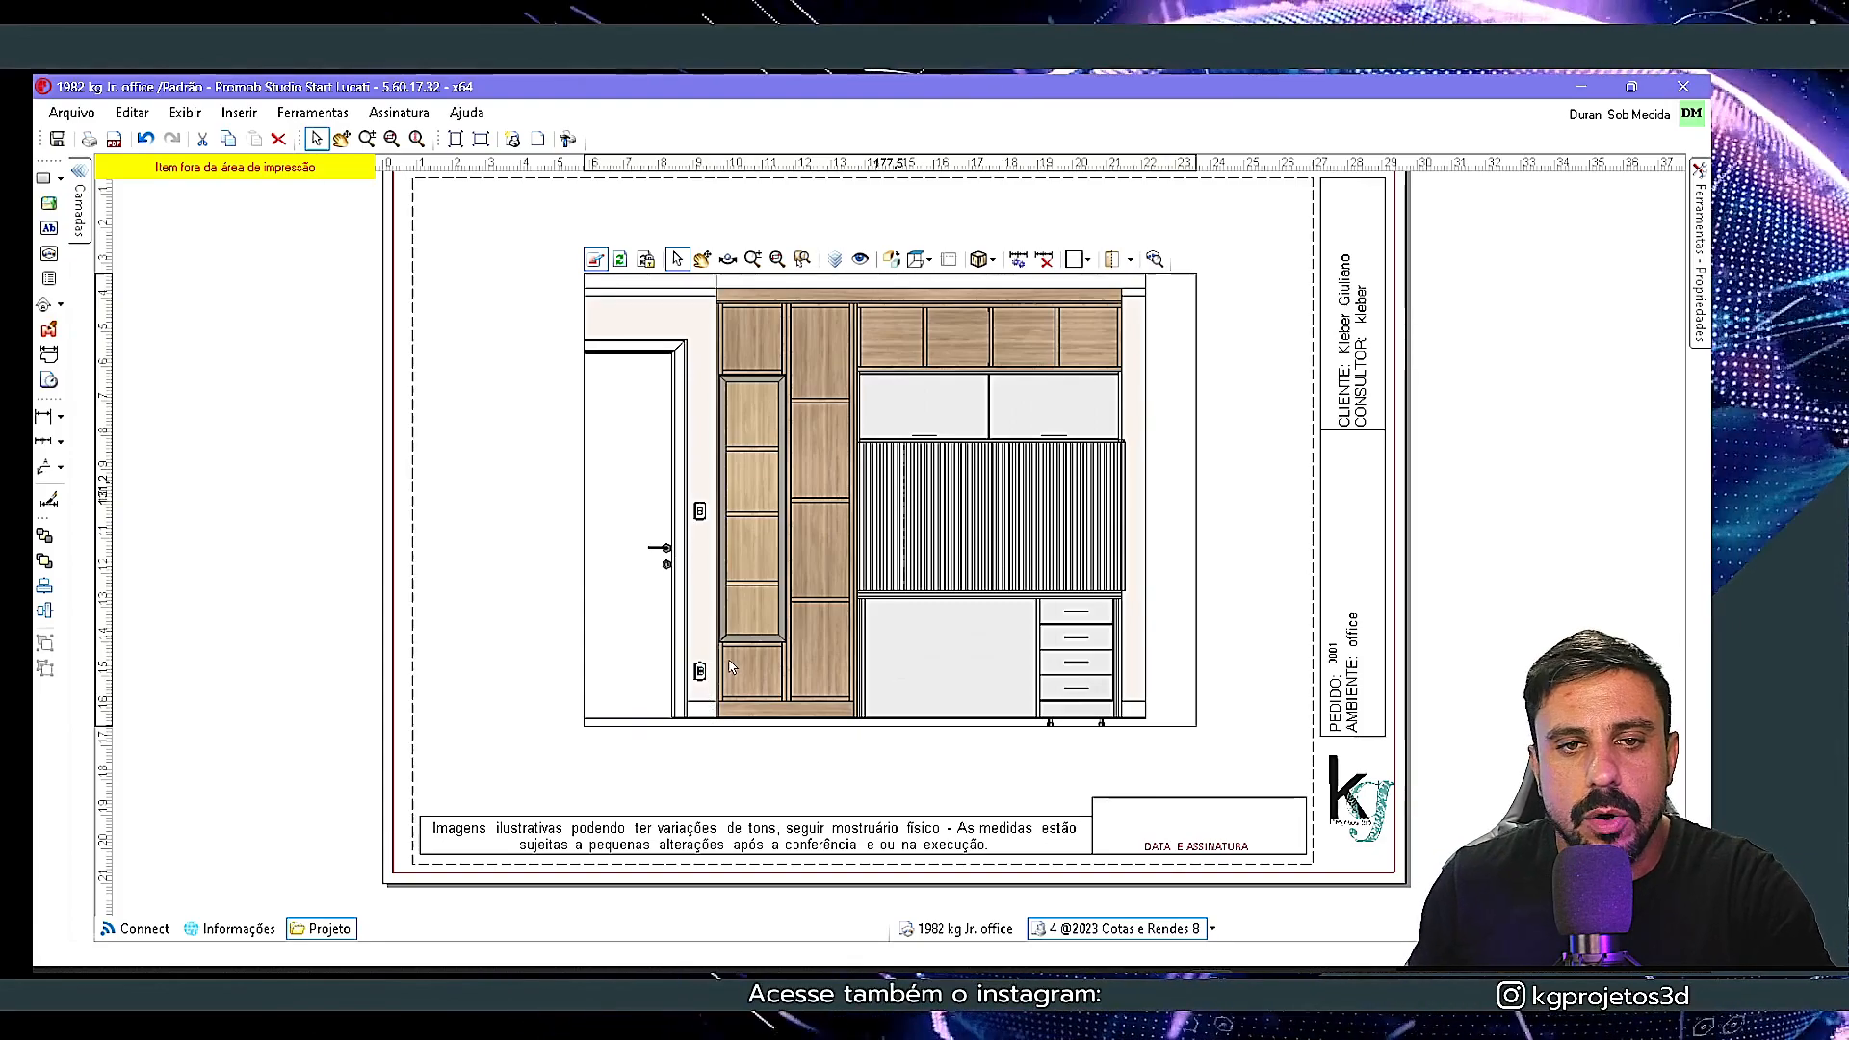
- Fit the whole wall elevation, including the door, within the viewport and set its Desenha Contorno property to Não
middle_click_drag(785, 609, 789, 617)
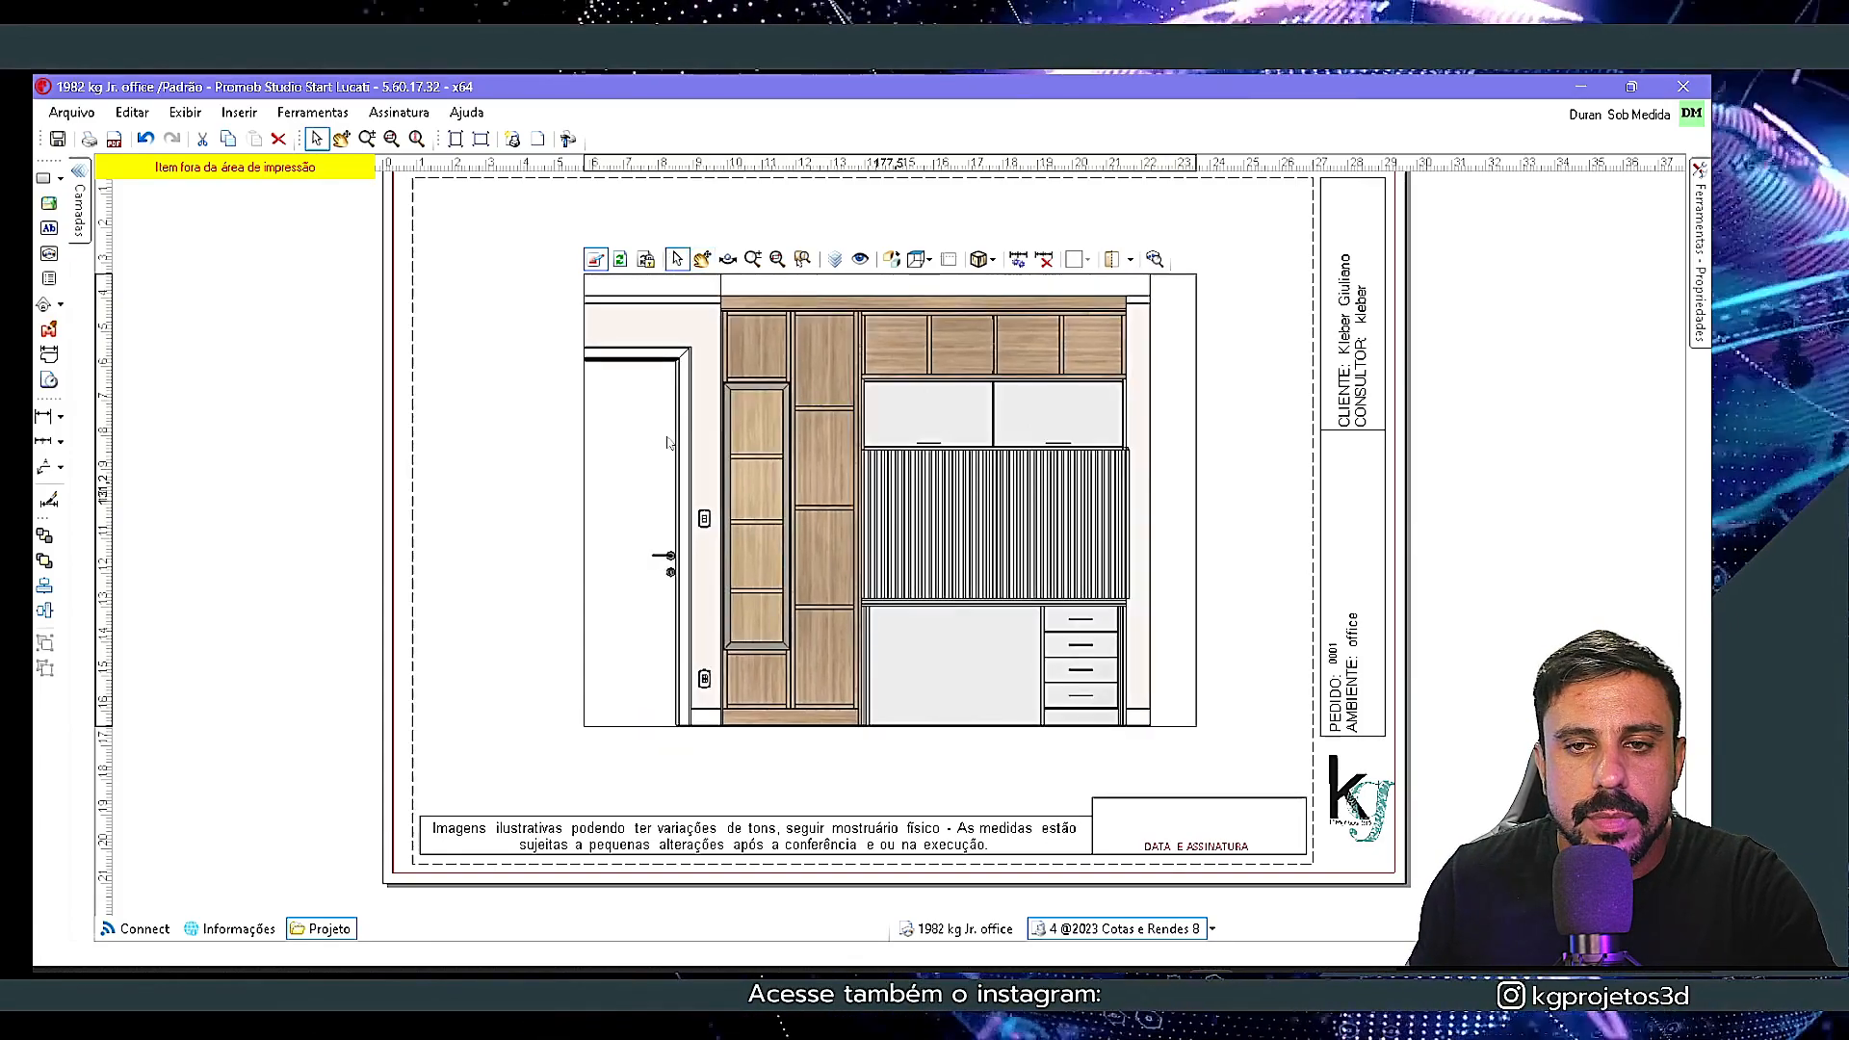
scroll(1081, 414, "up", 1)
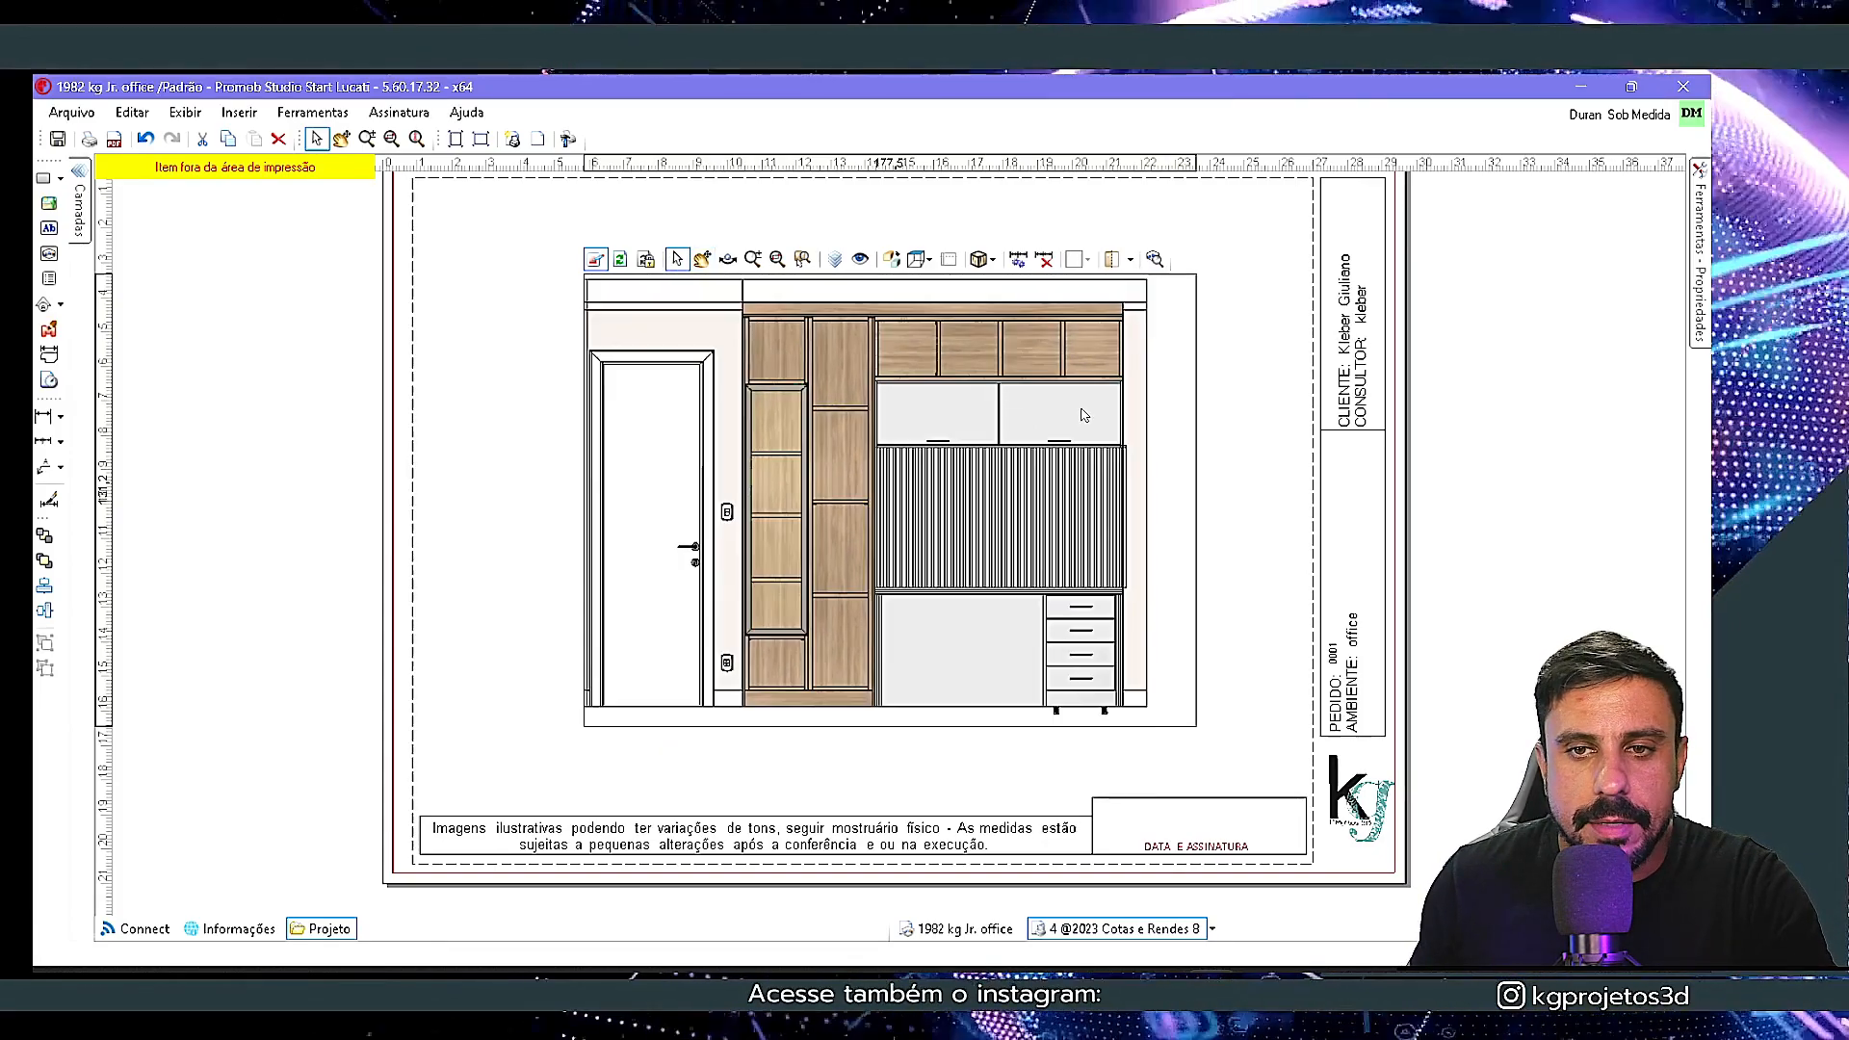
mouse_move(1704, 220)
left_click(1579, 325)
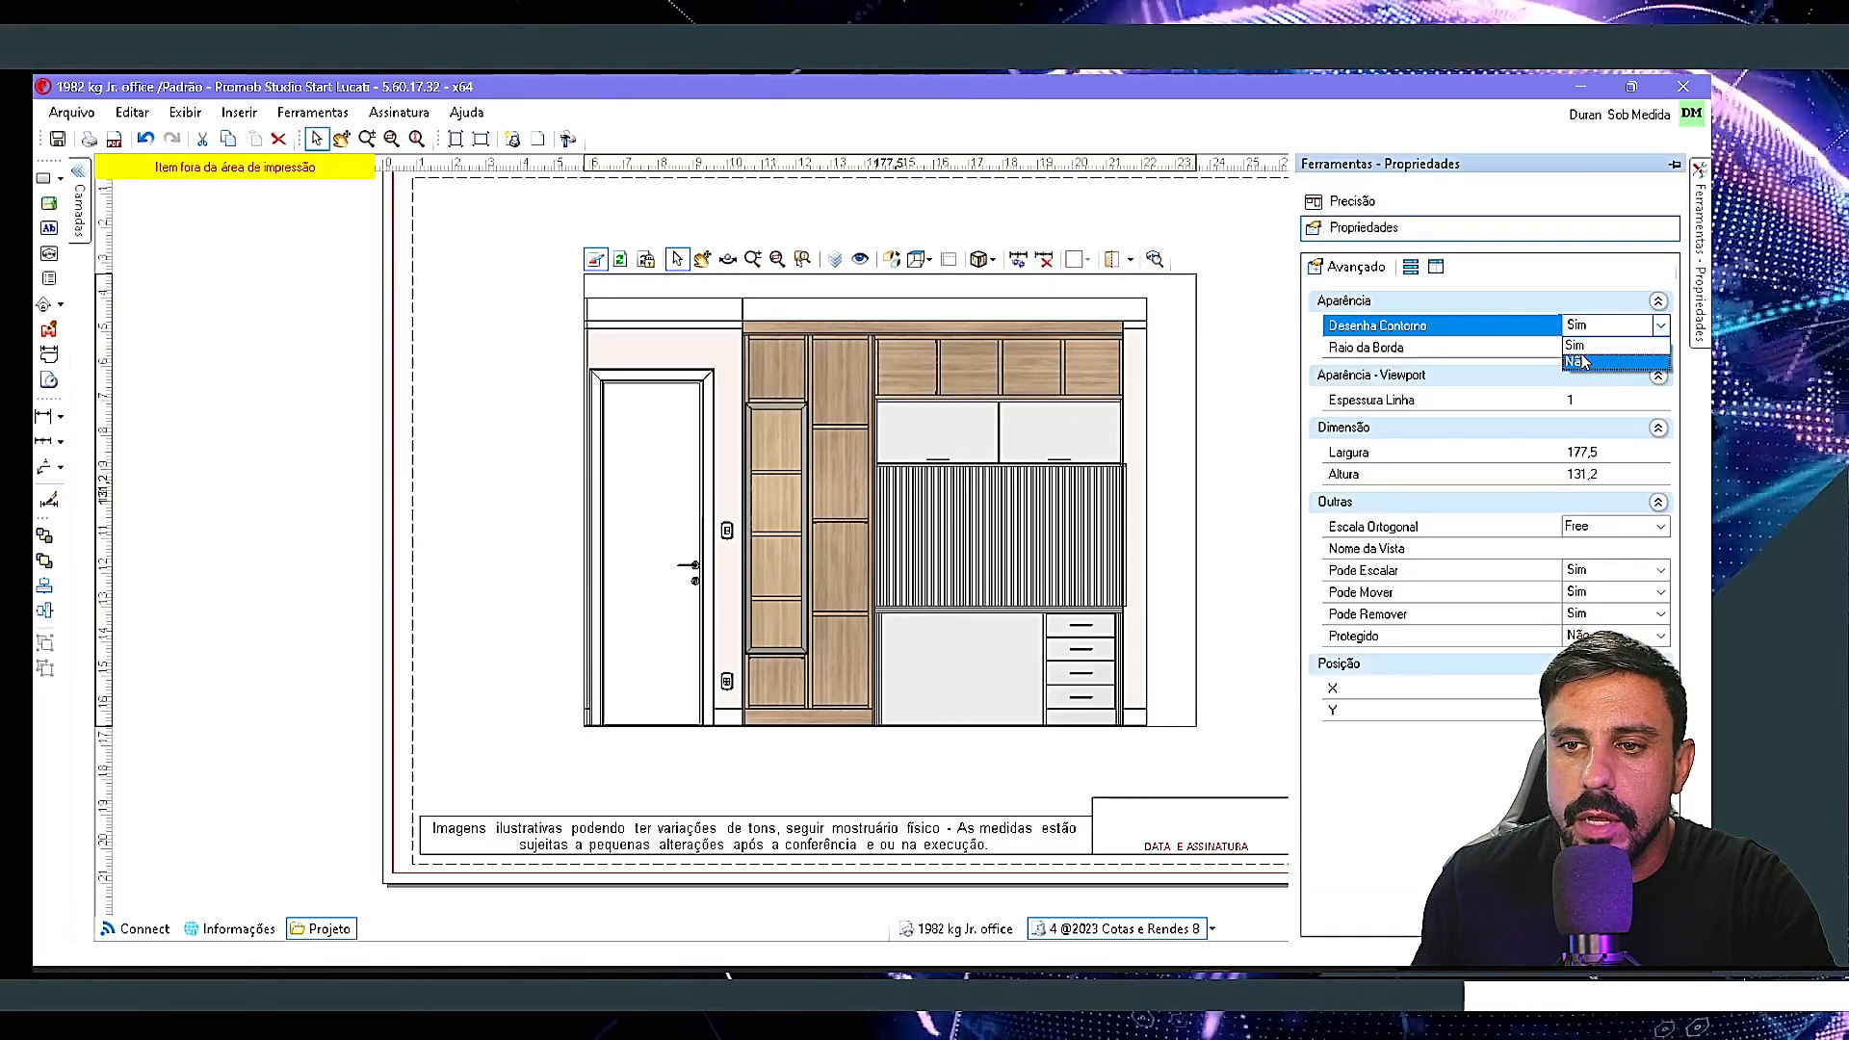
left_click(1579, 363)
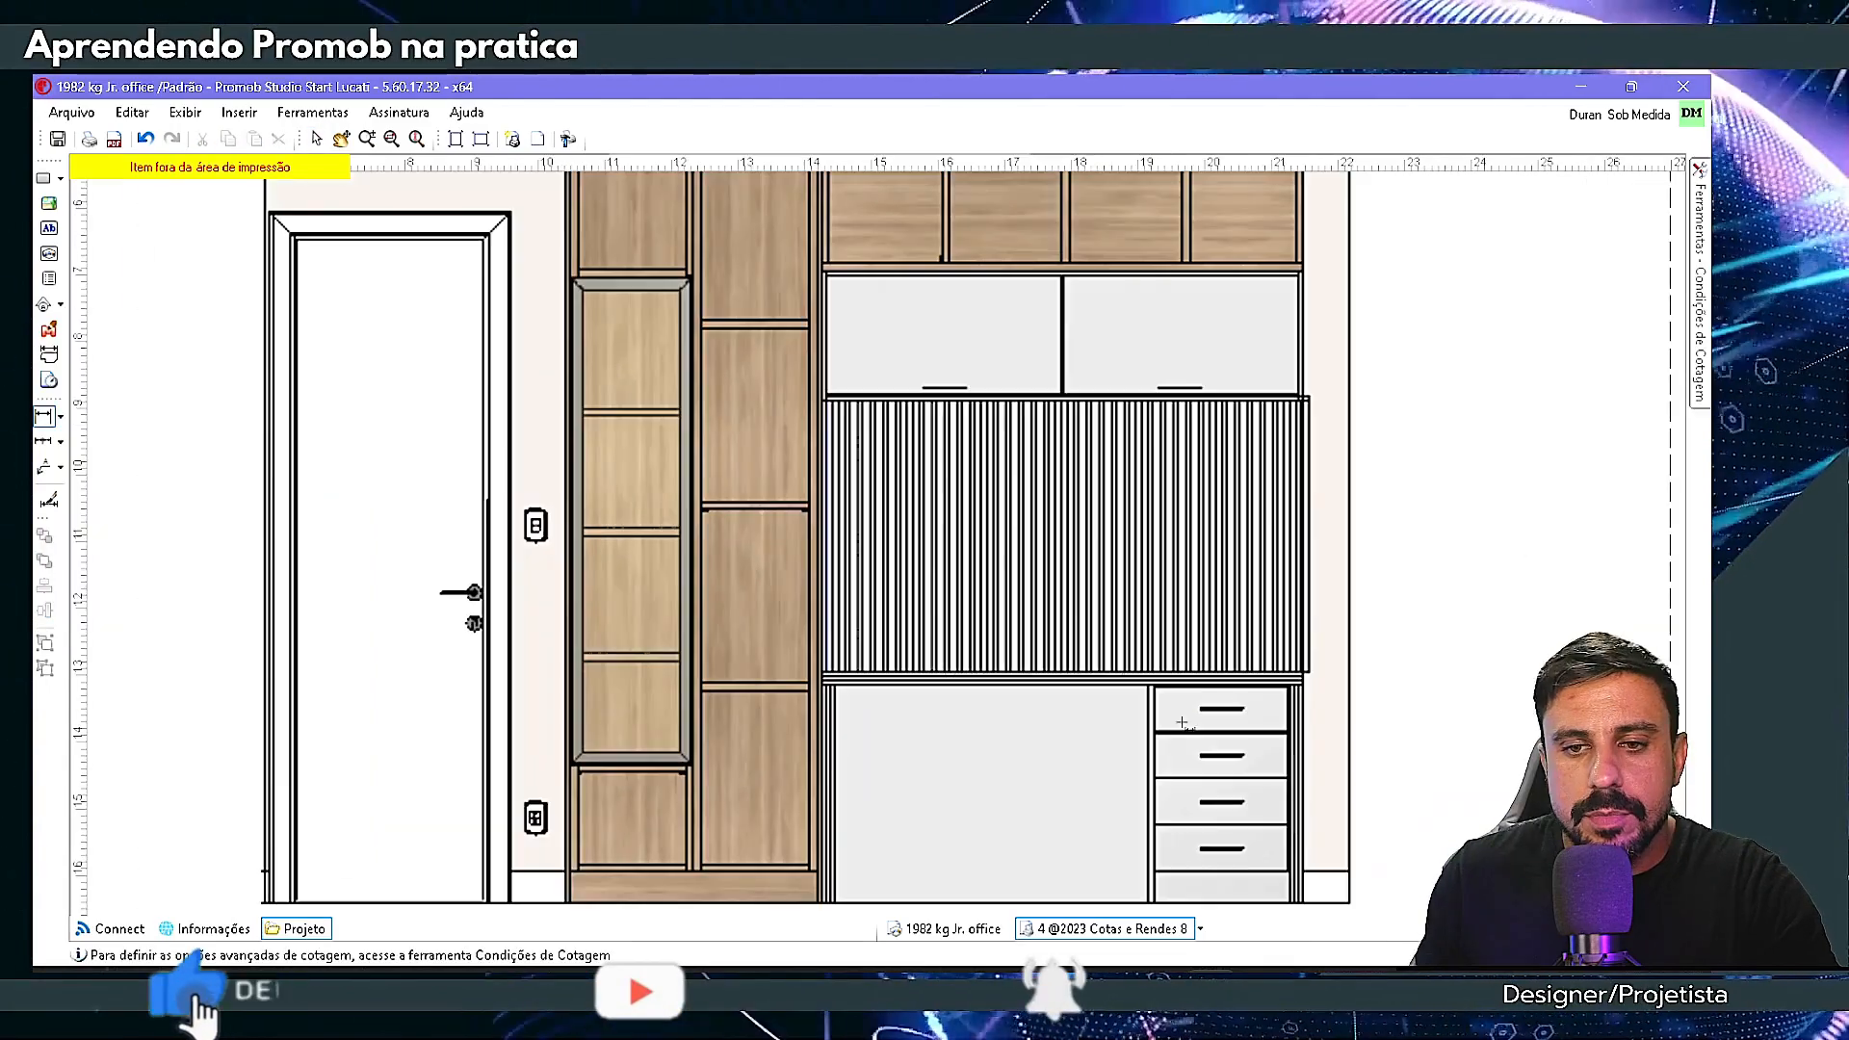
- Dimension the desk's height from floor to worktop beside the drawing and override the displayed value with 760
scroll(1249, 683, "up", 2)
mouse_move(1250, 682)
left_mouse_down()
mouse_move(982, 346)
mouse_move(959, 354)
left_mouse_up()
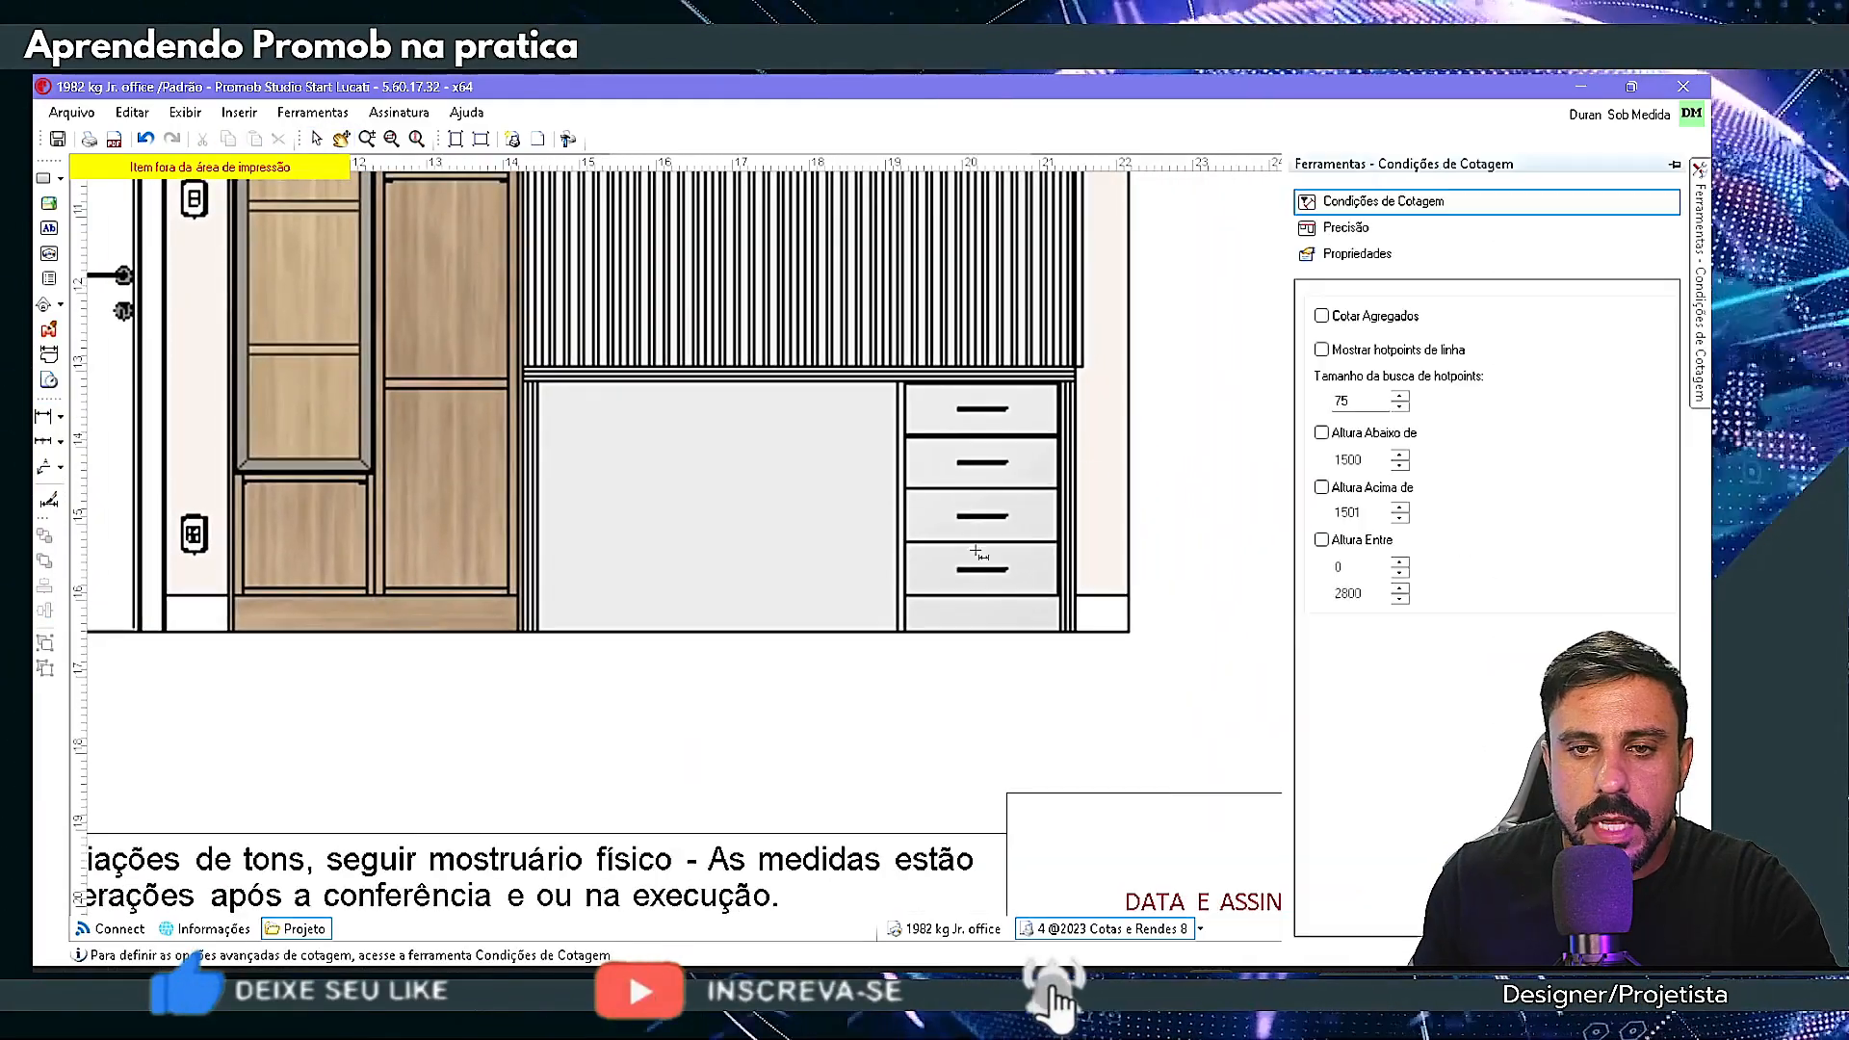
left_click(1074, 633)
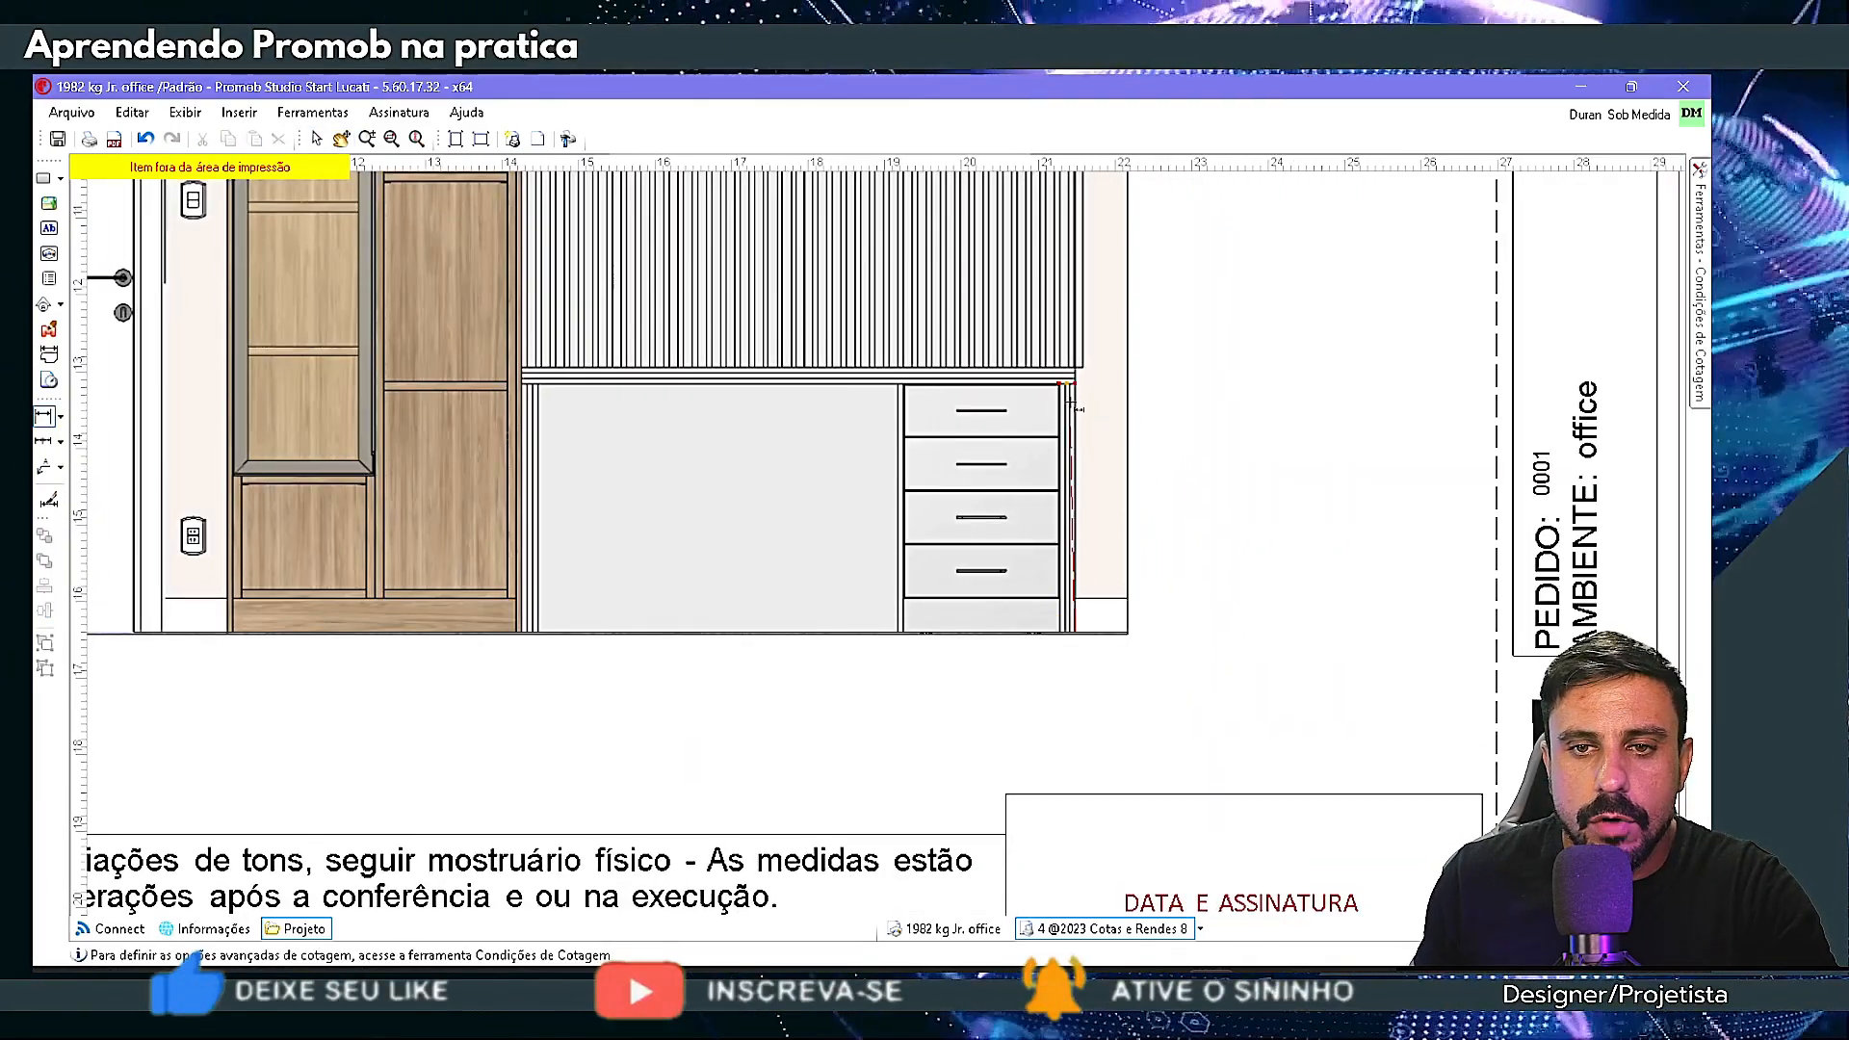
left_click(1074, 366)
left_click(1204, 424)
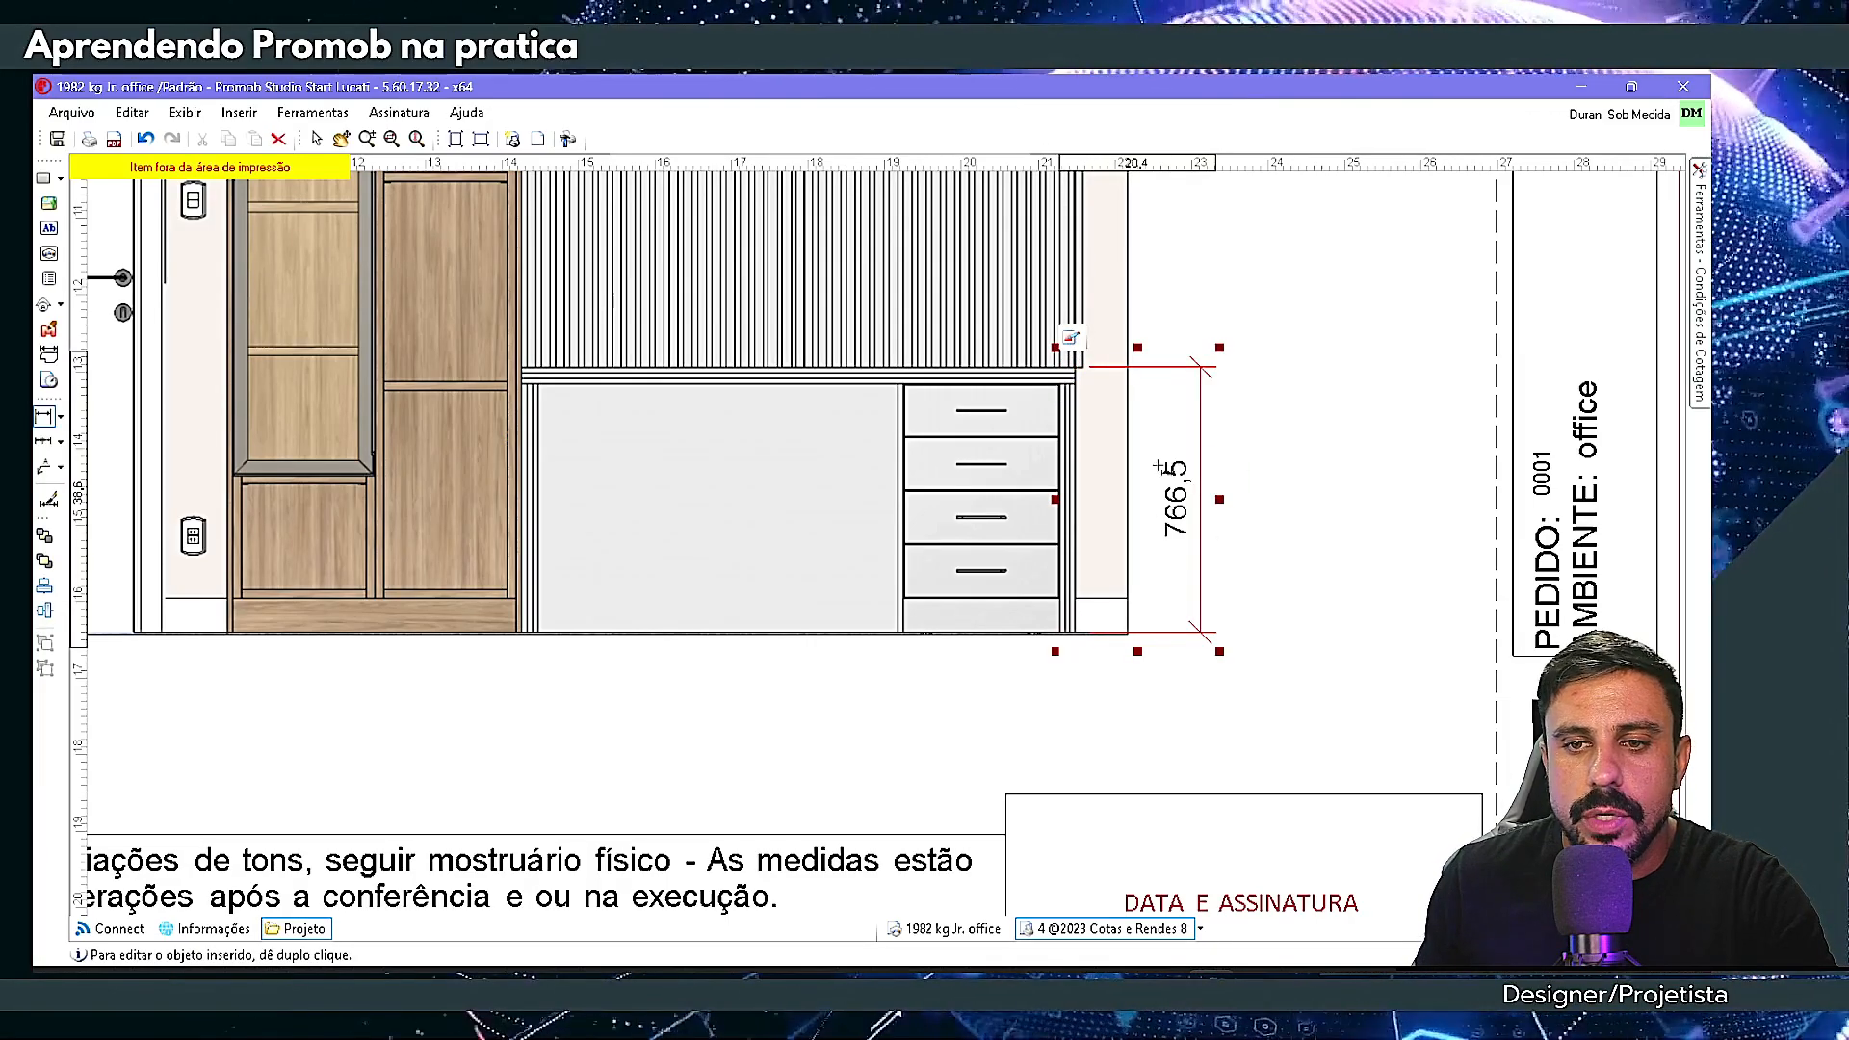
left_click(1072, 340)
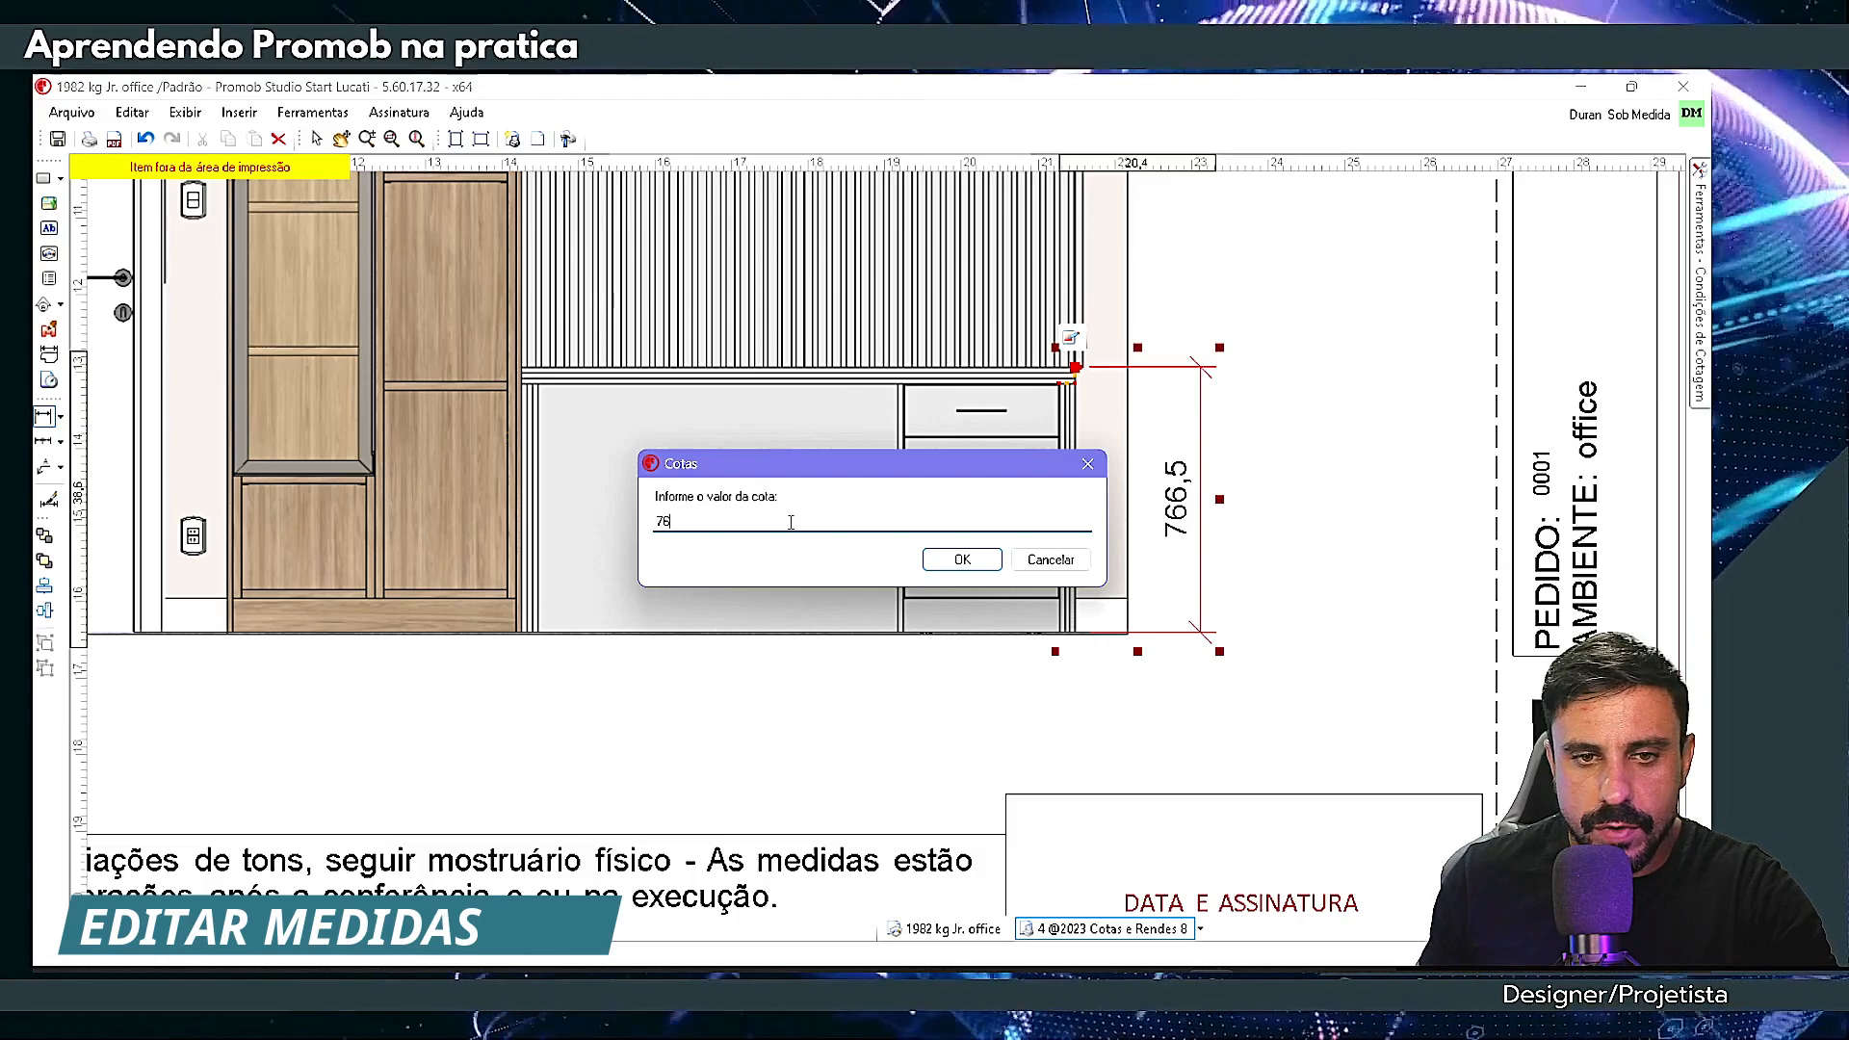
type("760")
key("Return")
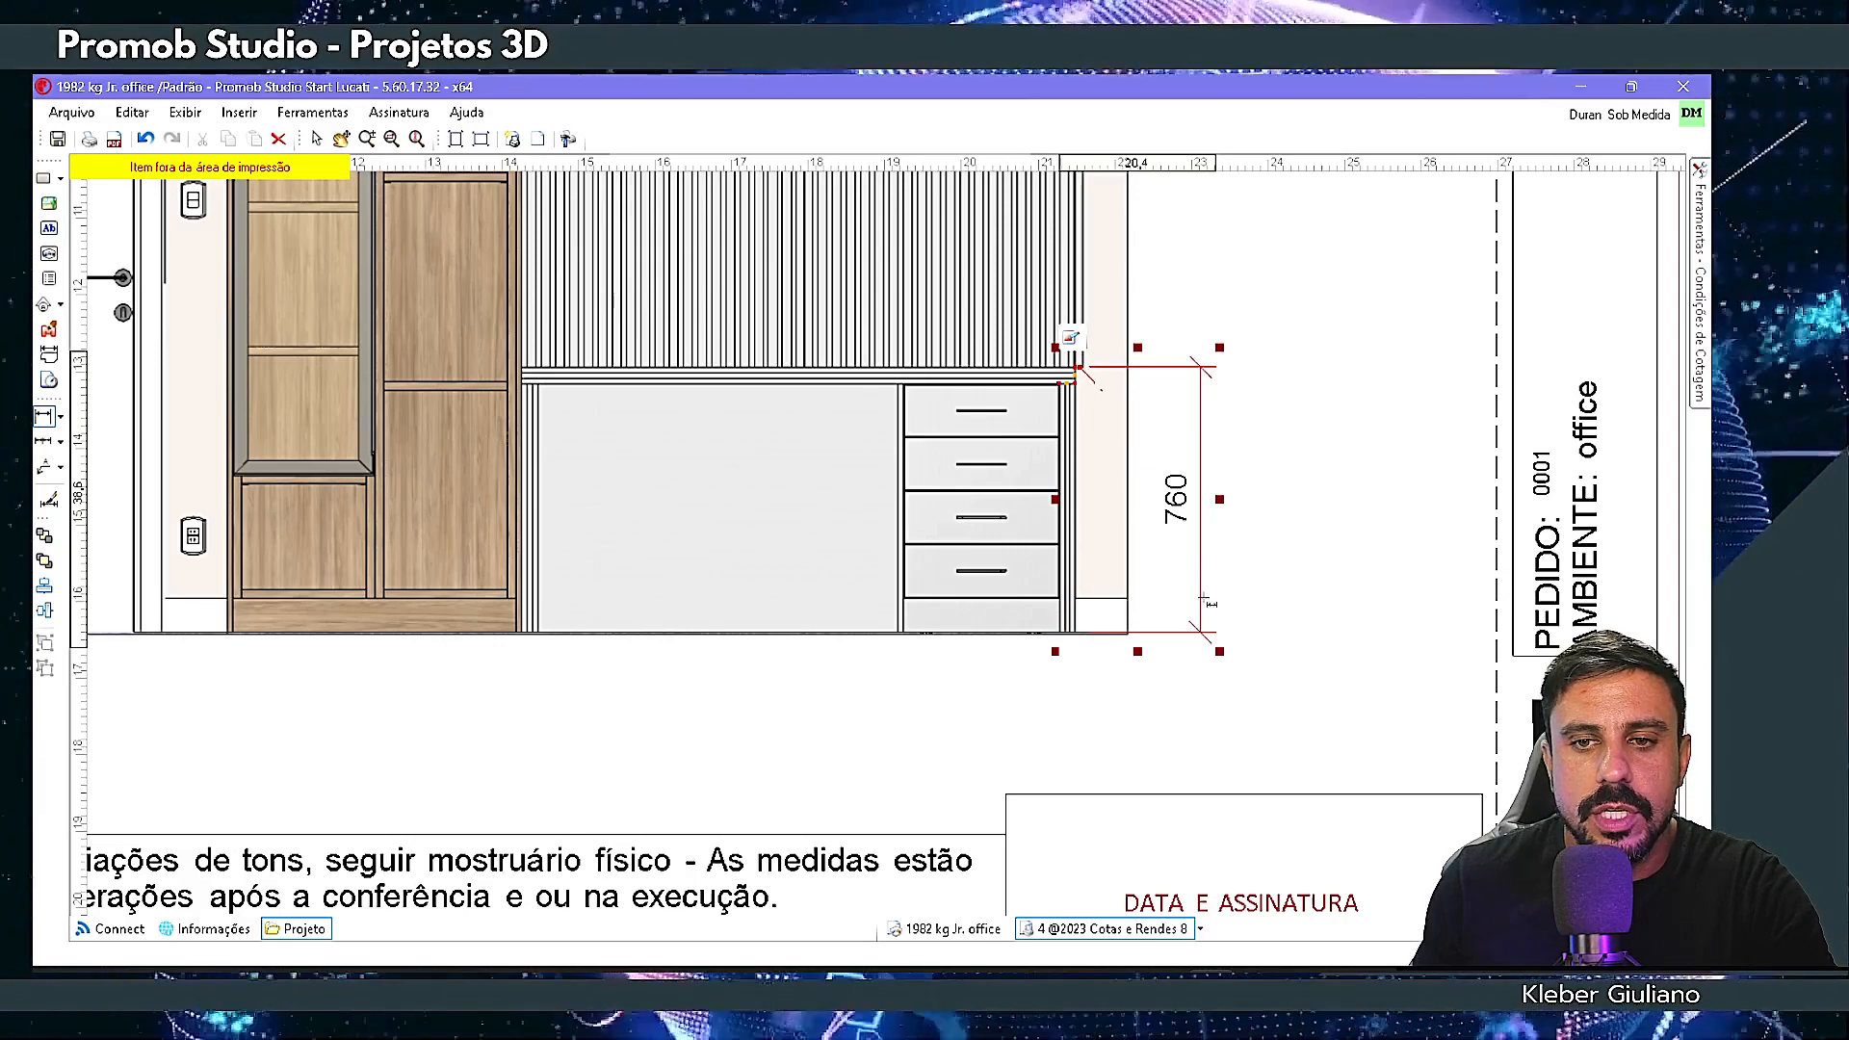
- Dimension the slatted panel's height above the desk dimension and override the displayed value with 900
middle_click_drag(1113, 311, 1122, 593)
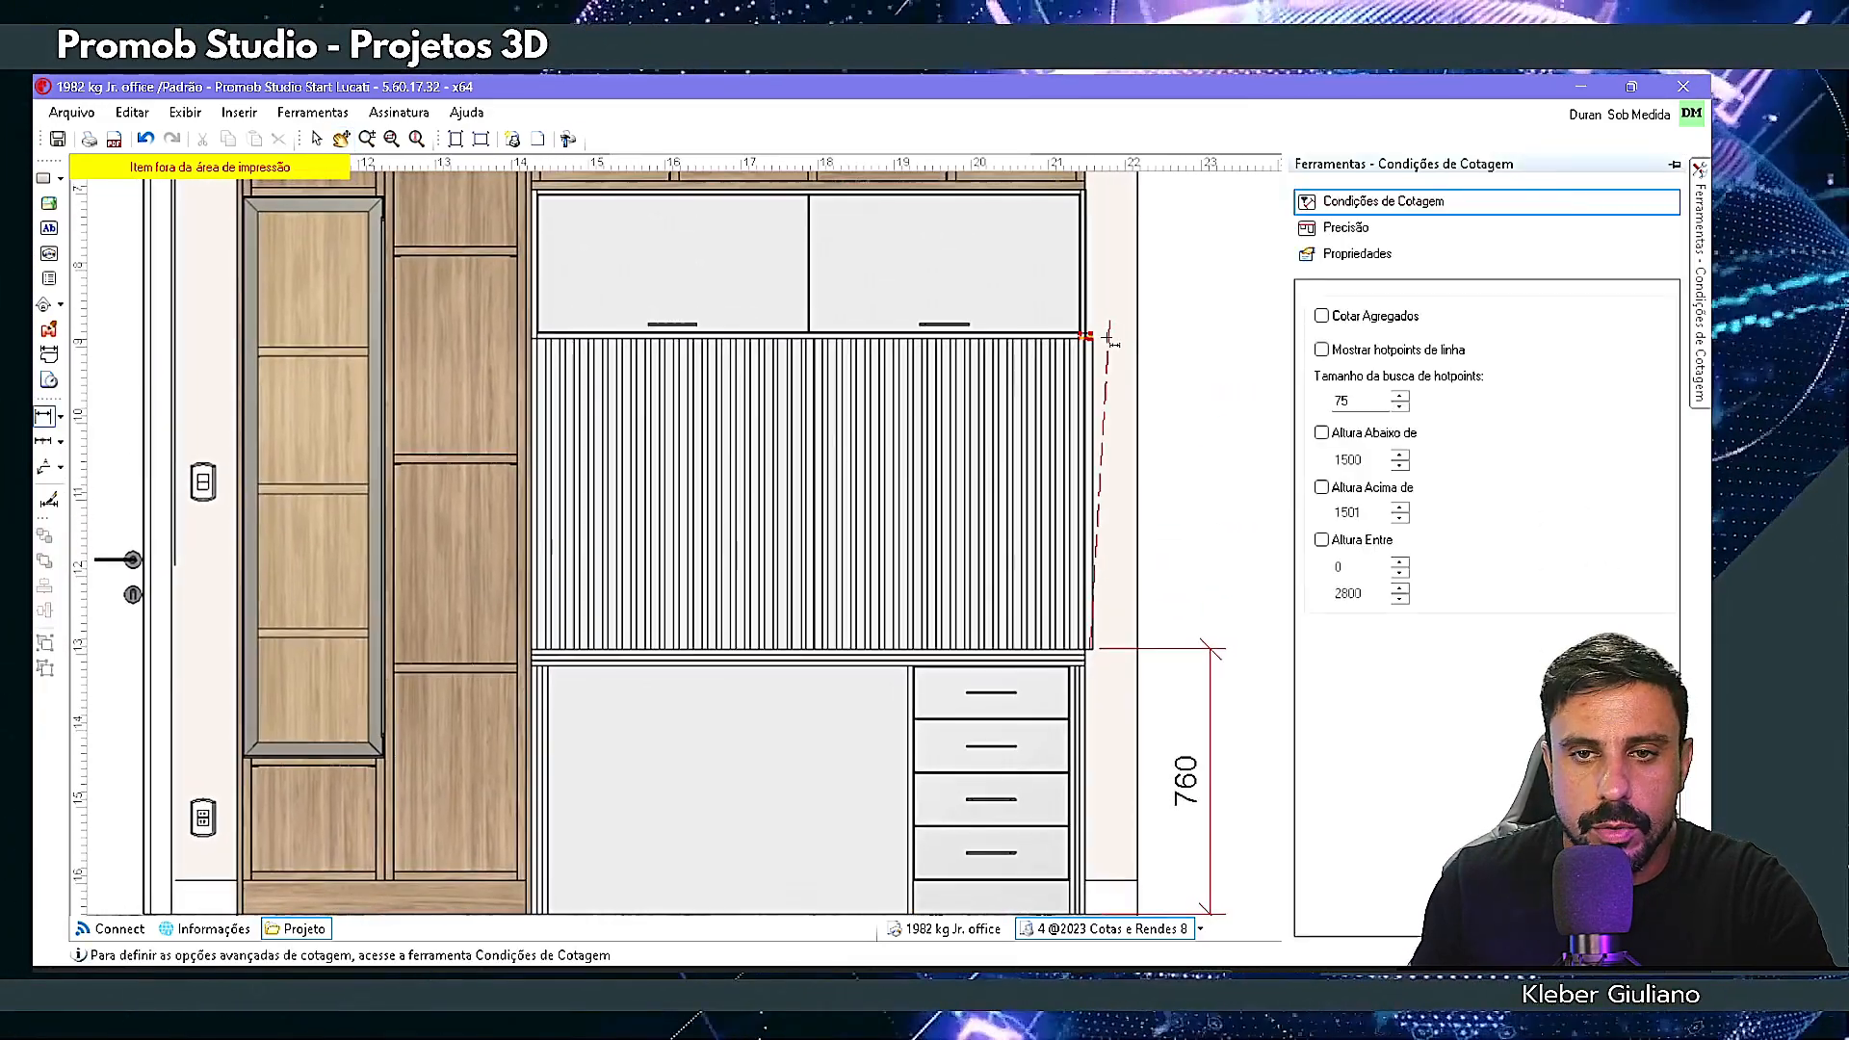
left_click(1083, 337)
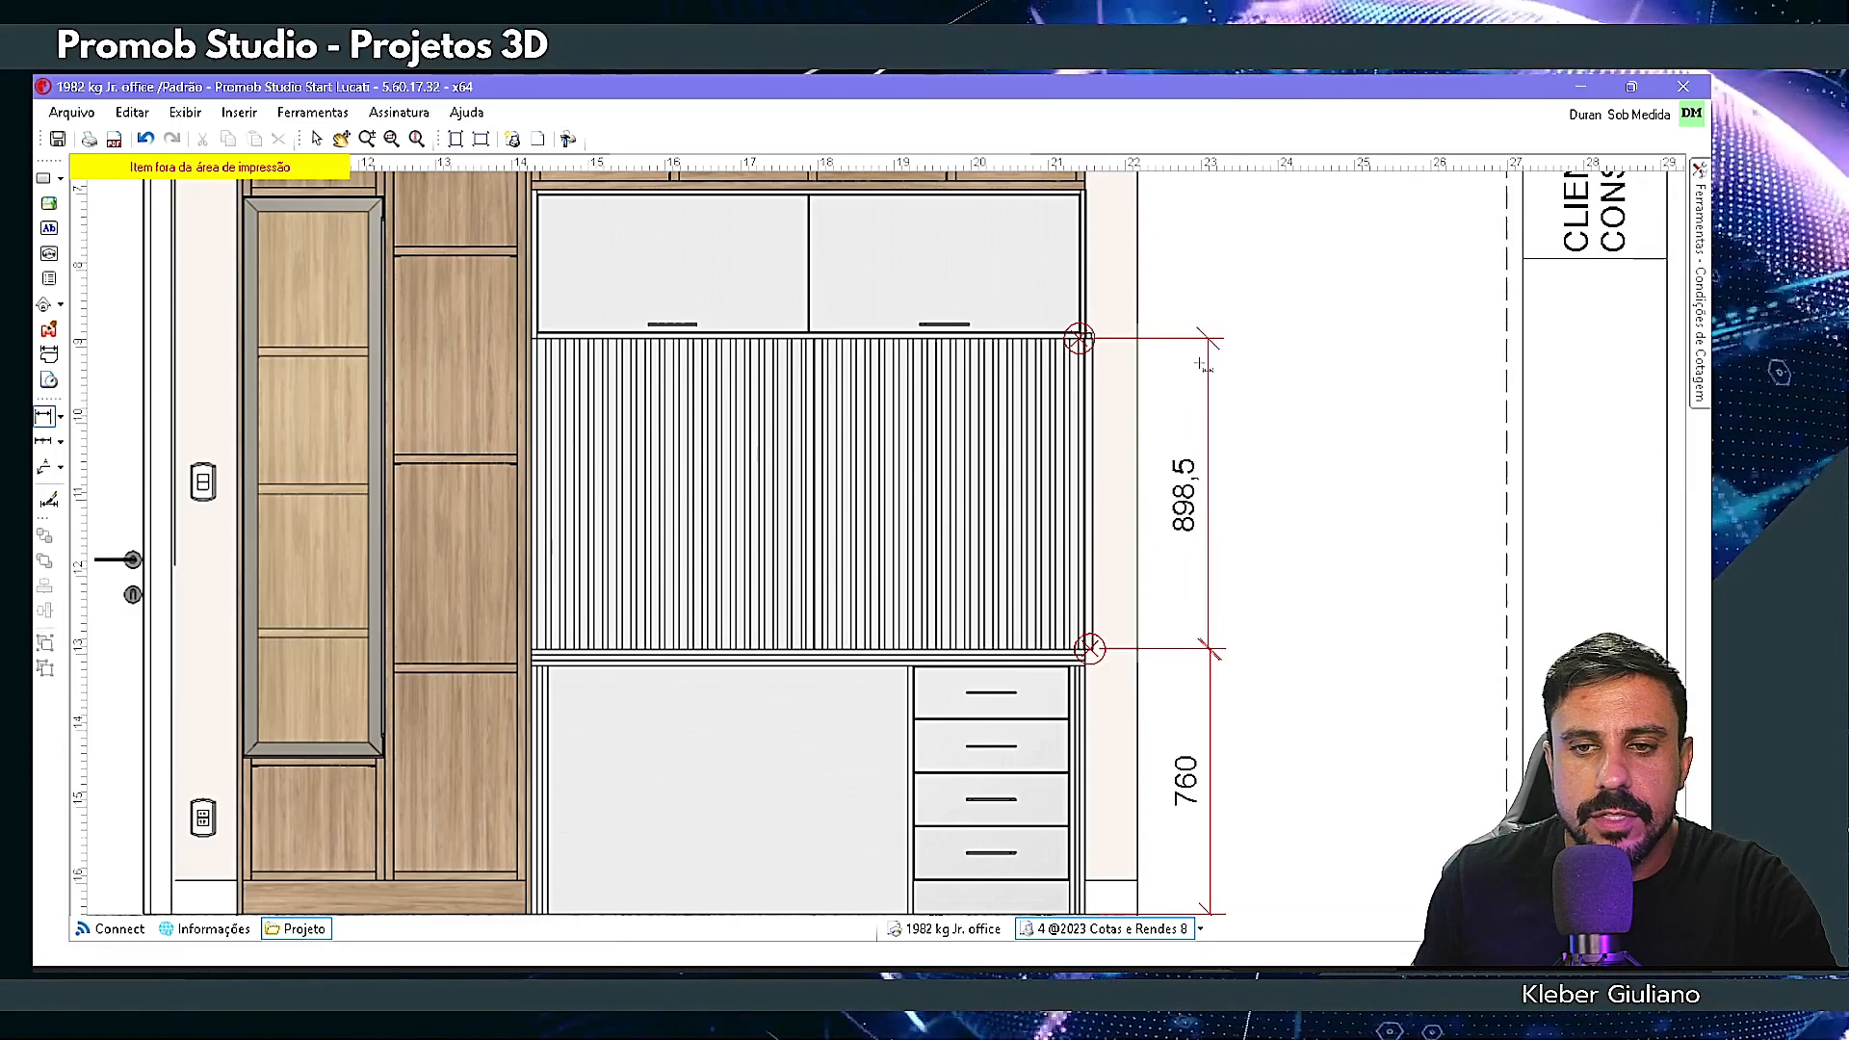
left_click(1211, 369)
left_click(1076, 310)
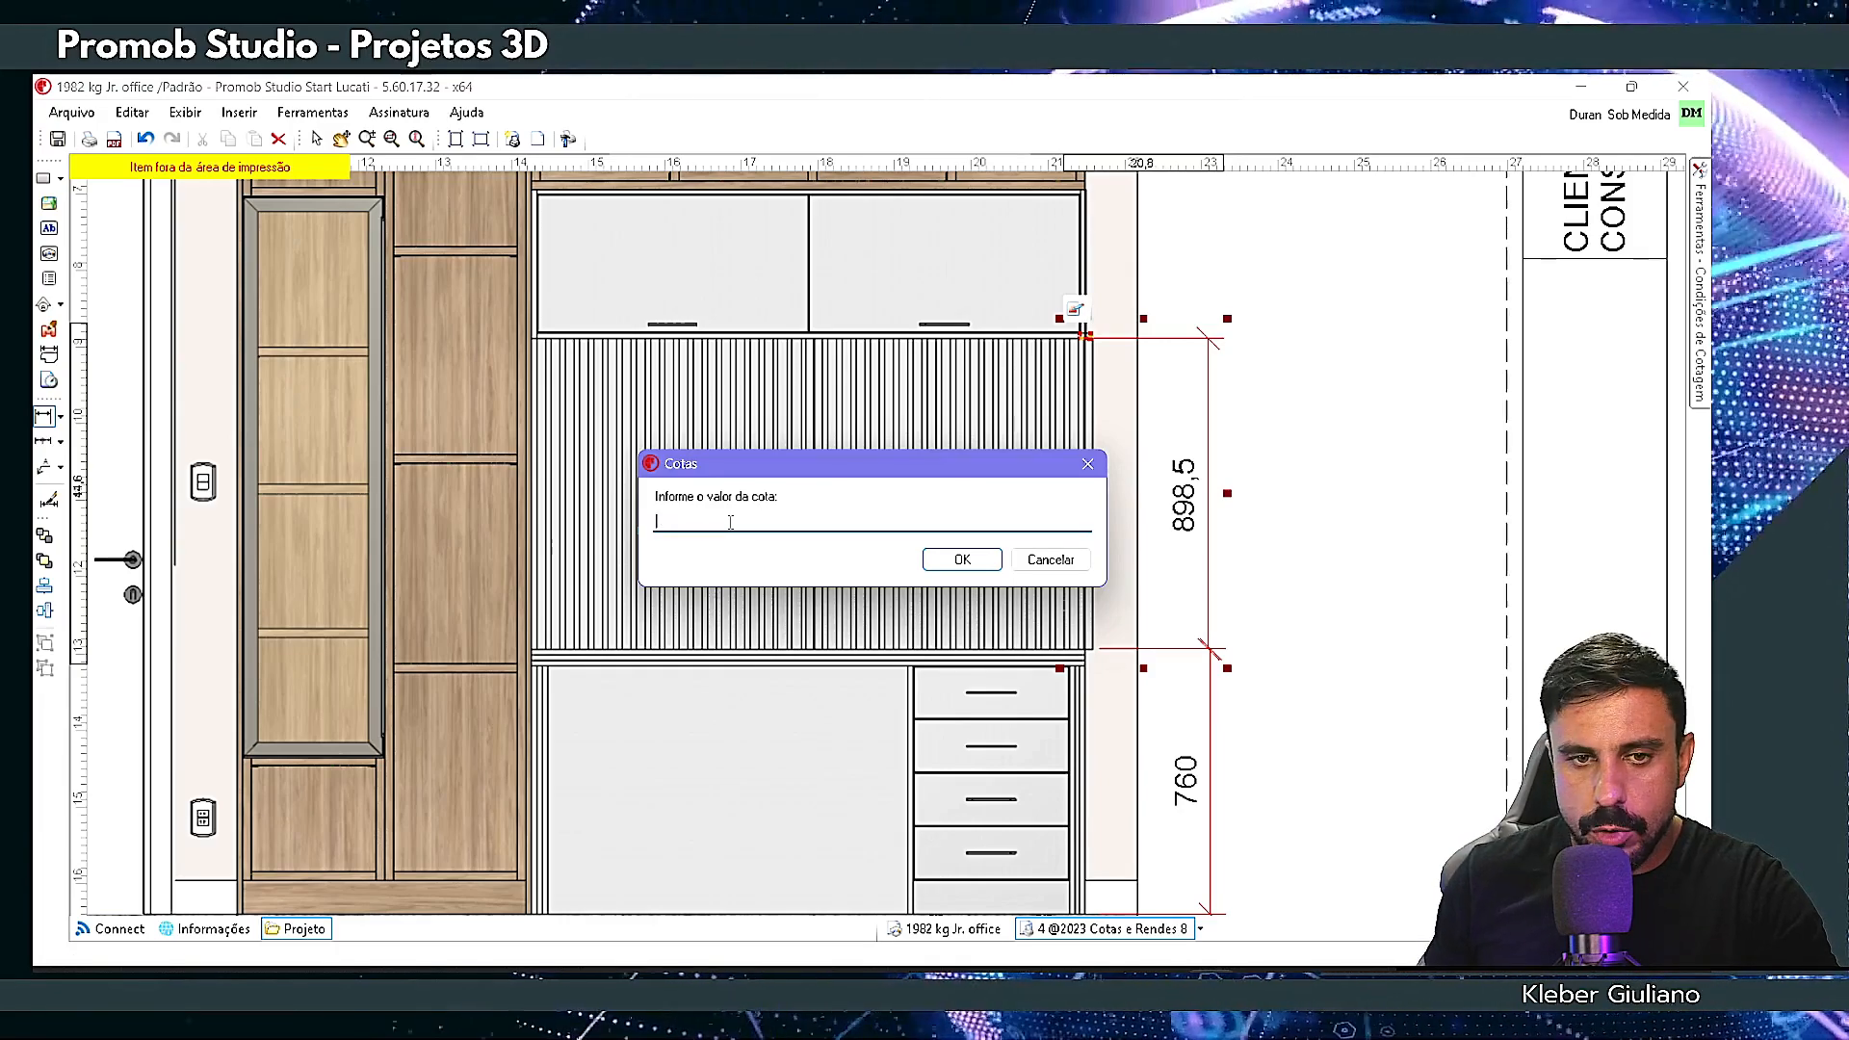
type("900")
key("Return")
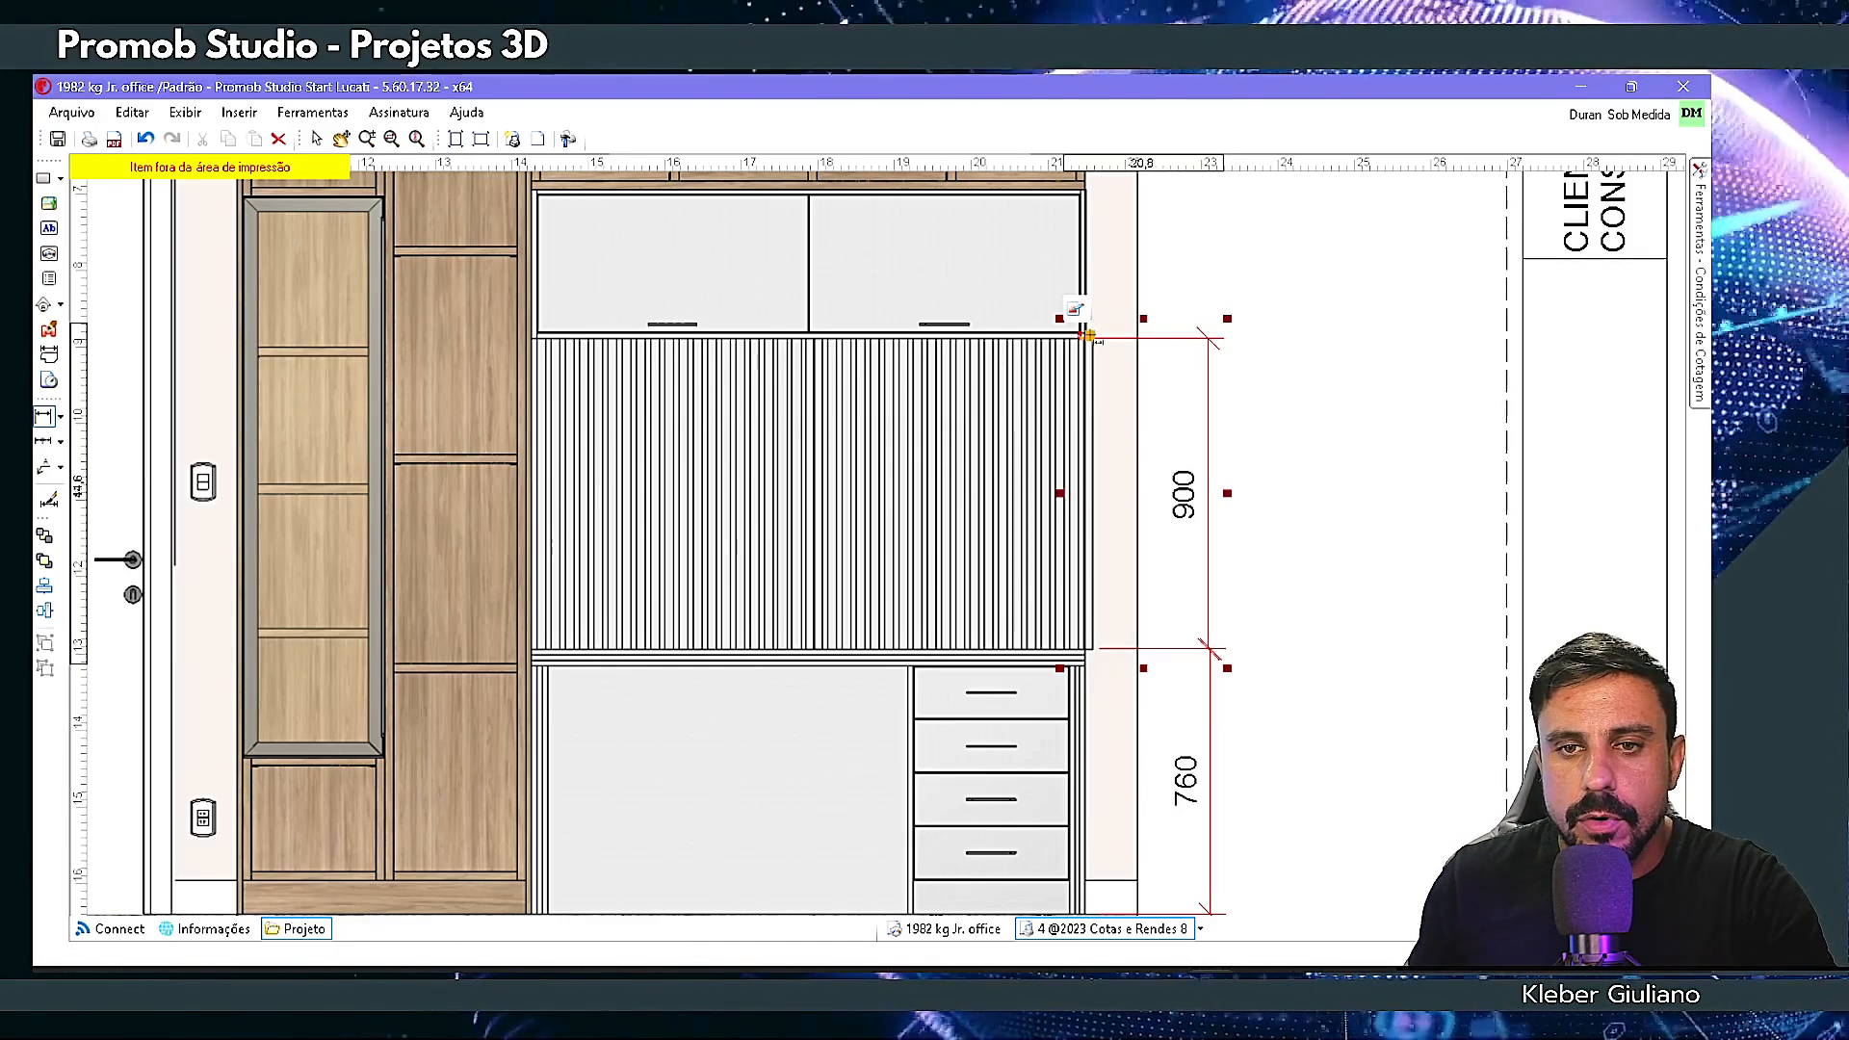
- Dimension the heights of the overhead doors, open niches and top panel, and override the top panel's value with 95
left_click(1085, 193)
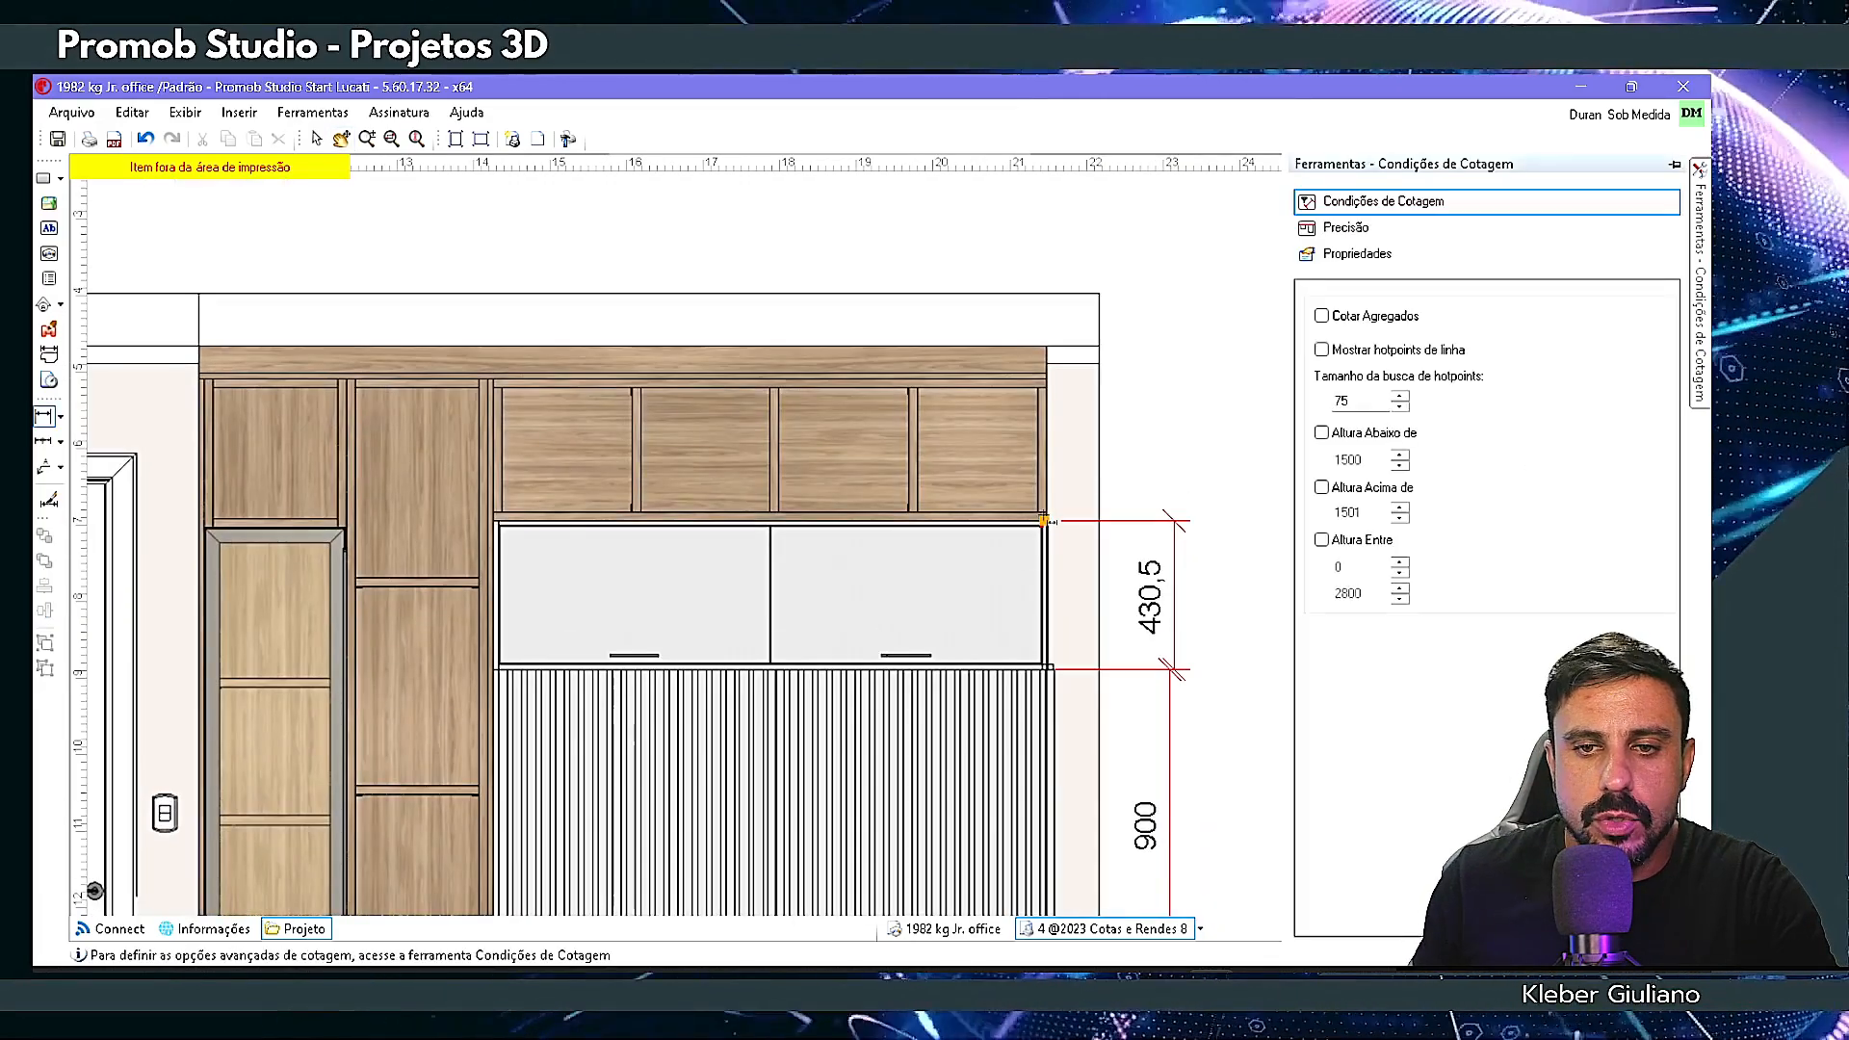
left_click(1046, 358)
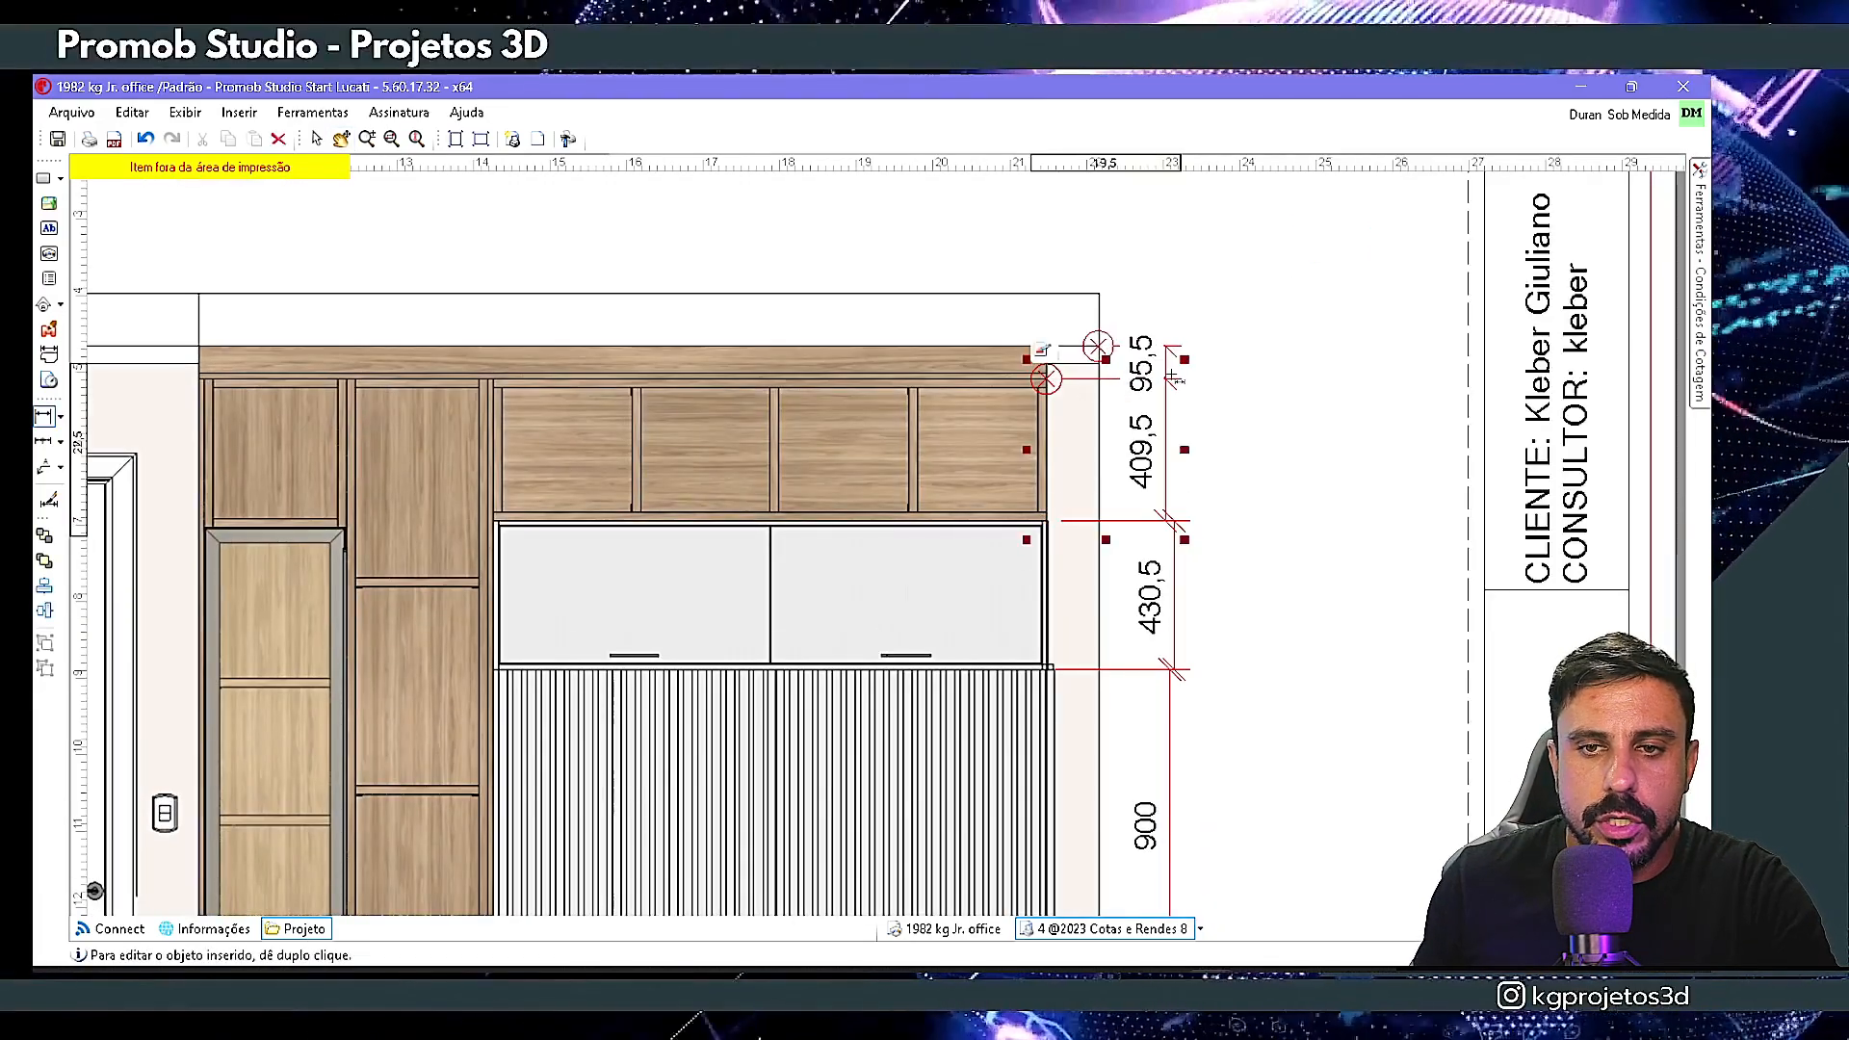
left_click(1173, 378)
left_click(1042, 315)
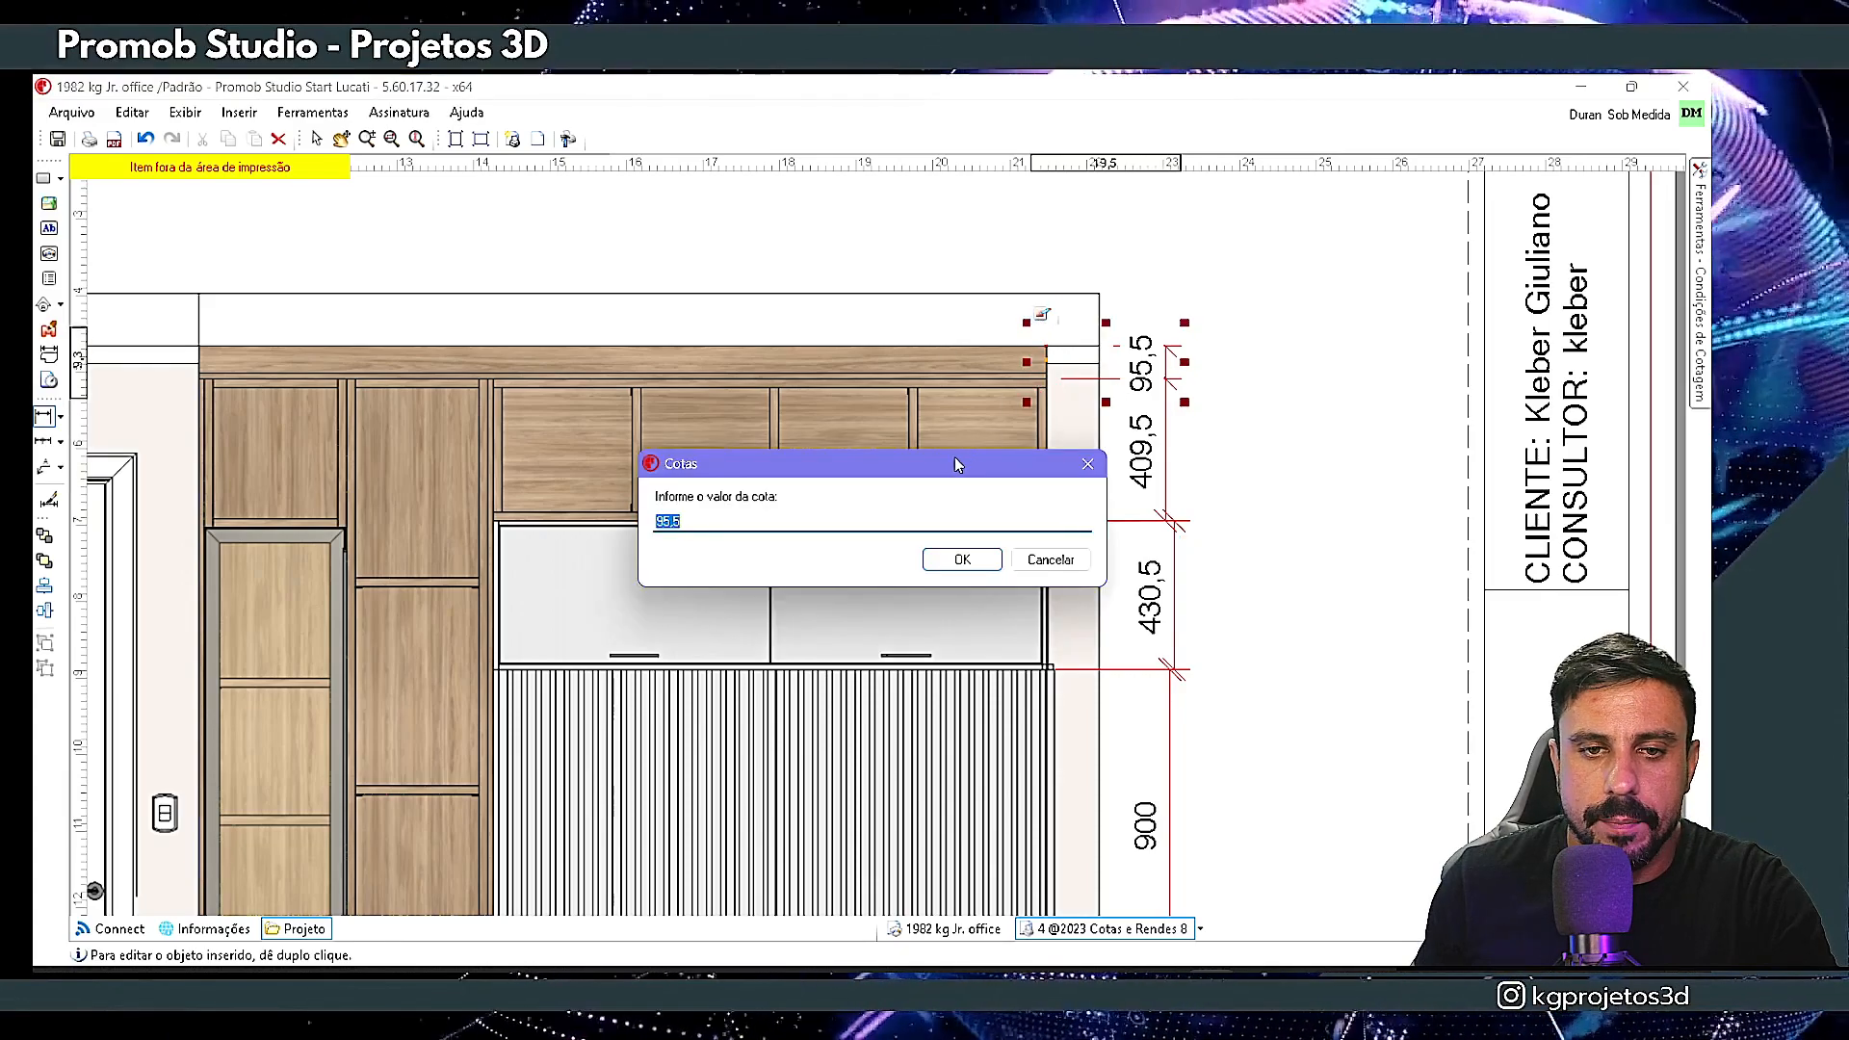
type("95")
key("Return")
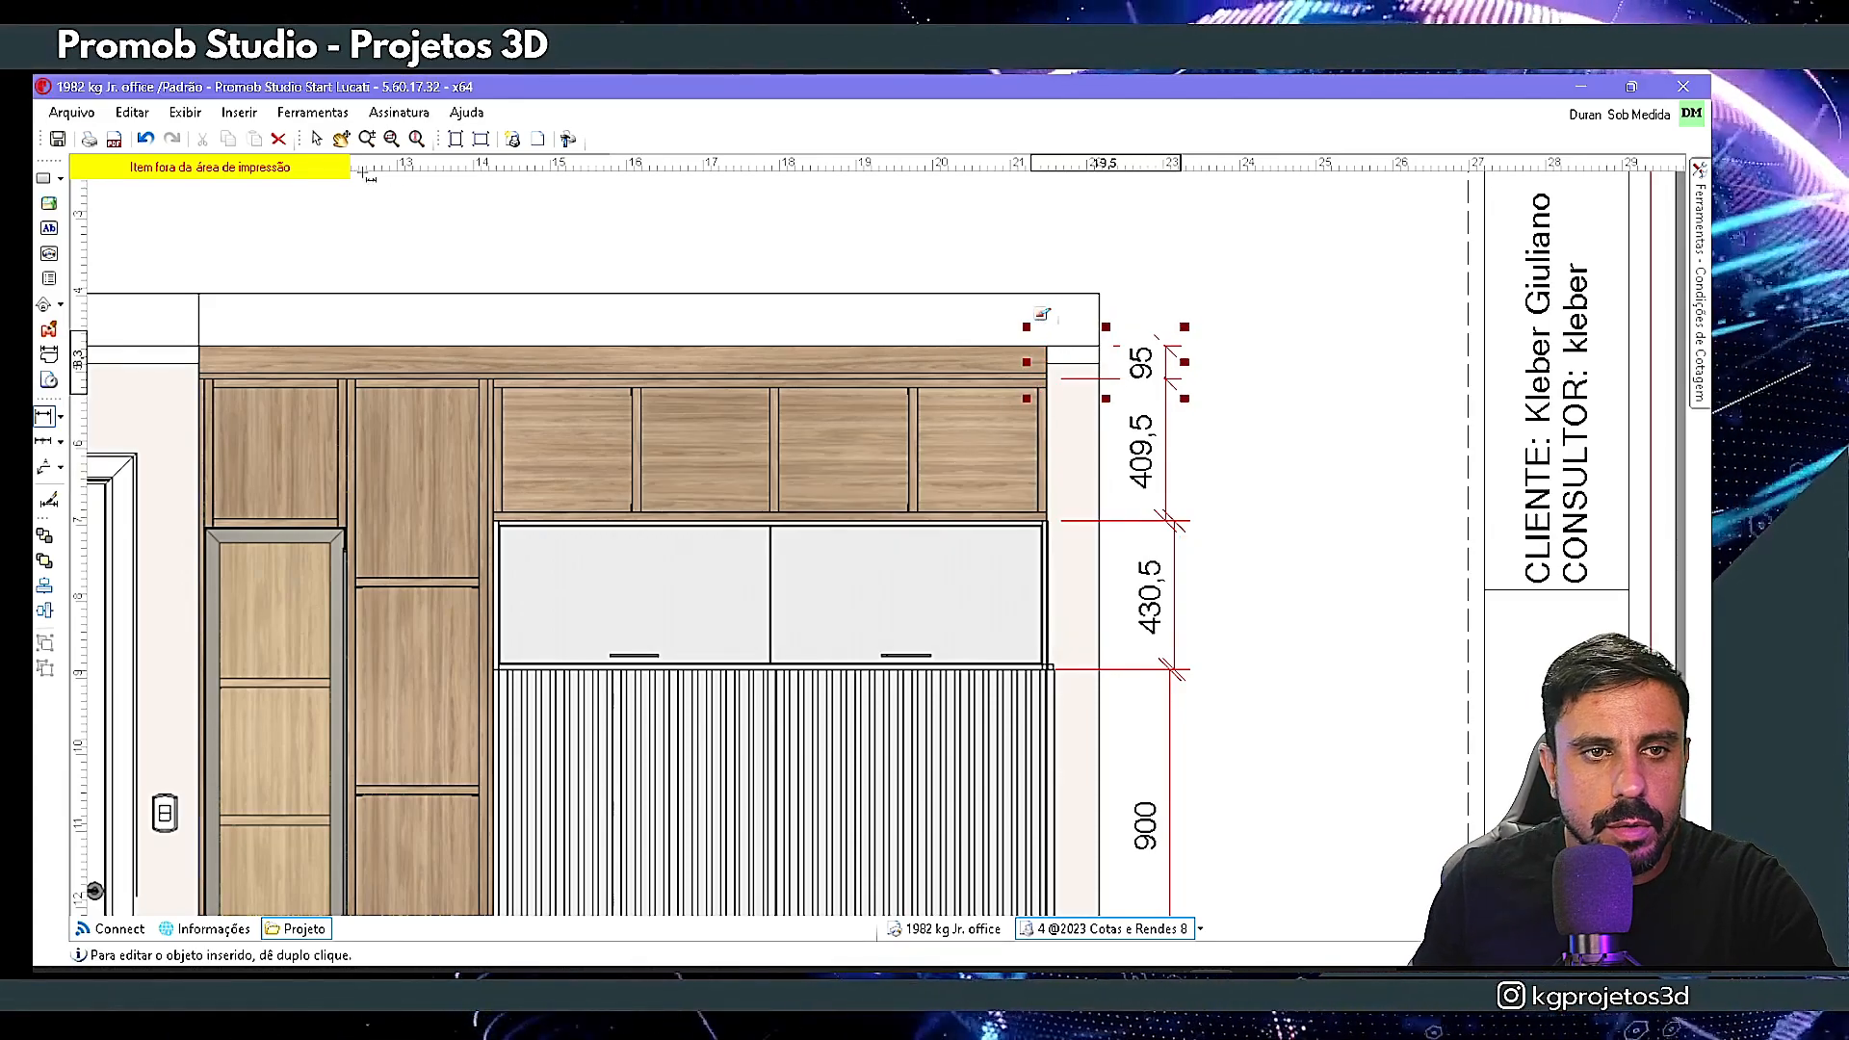
- Override the open niches' height dimension with 410
left_click(316, 138)
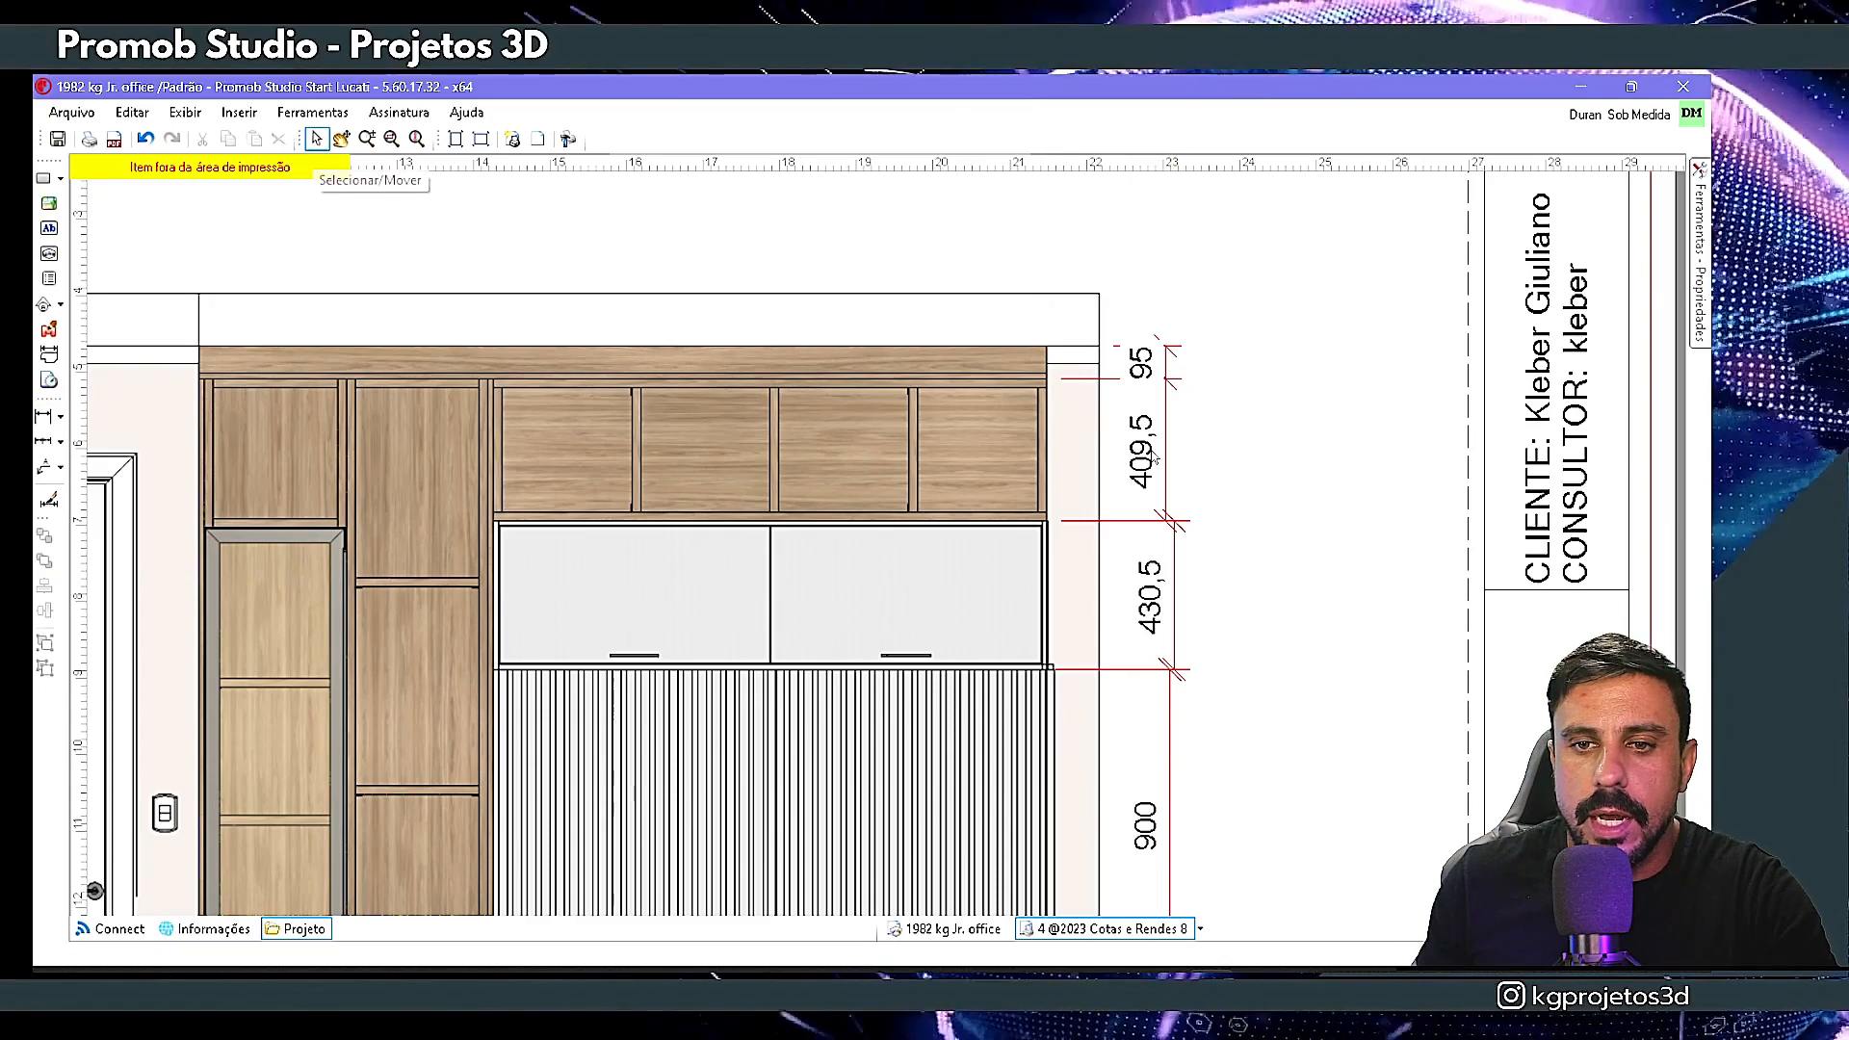
double_click(1122, 466)
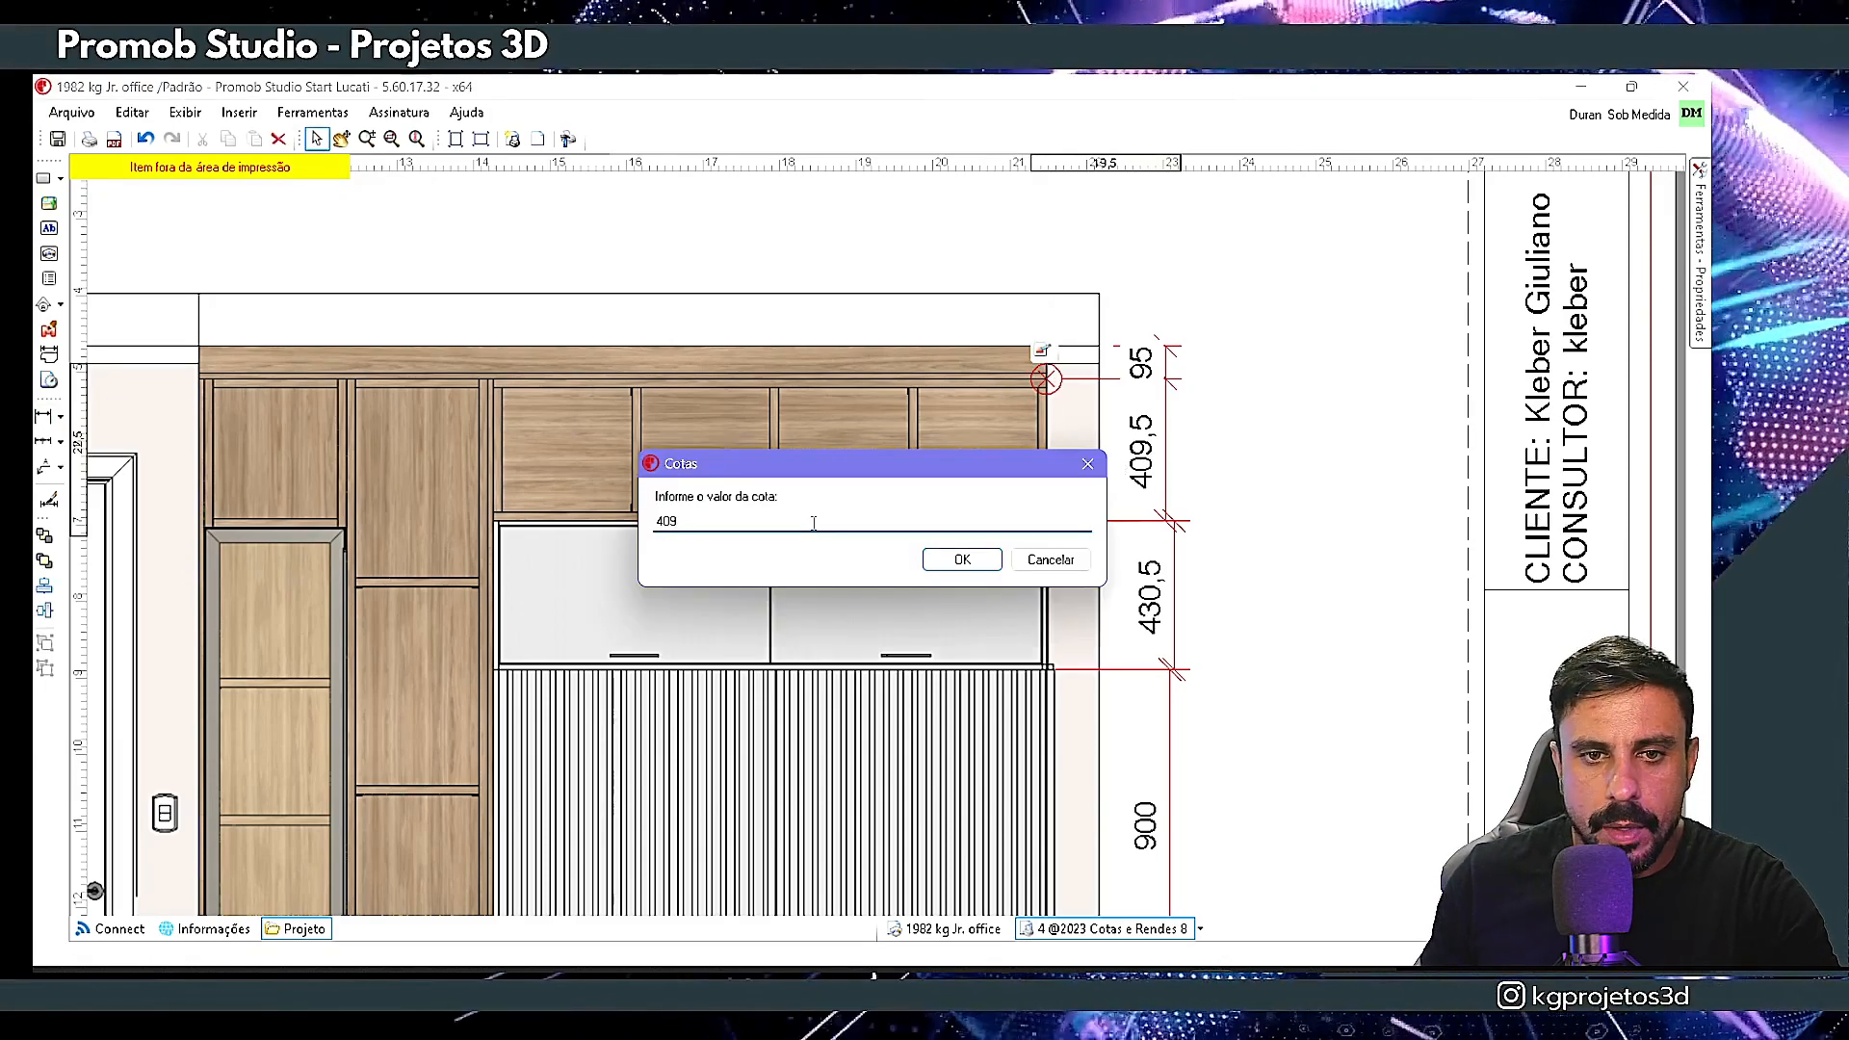
type("41")
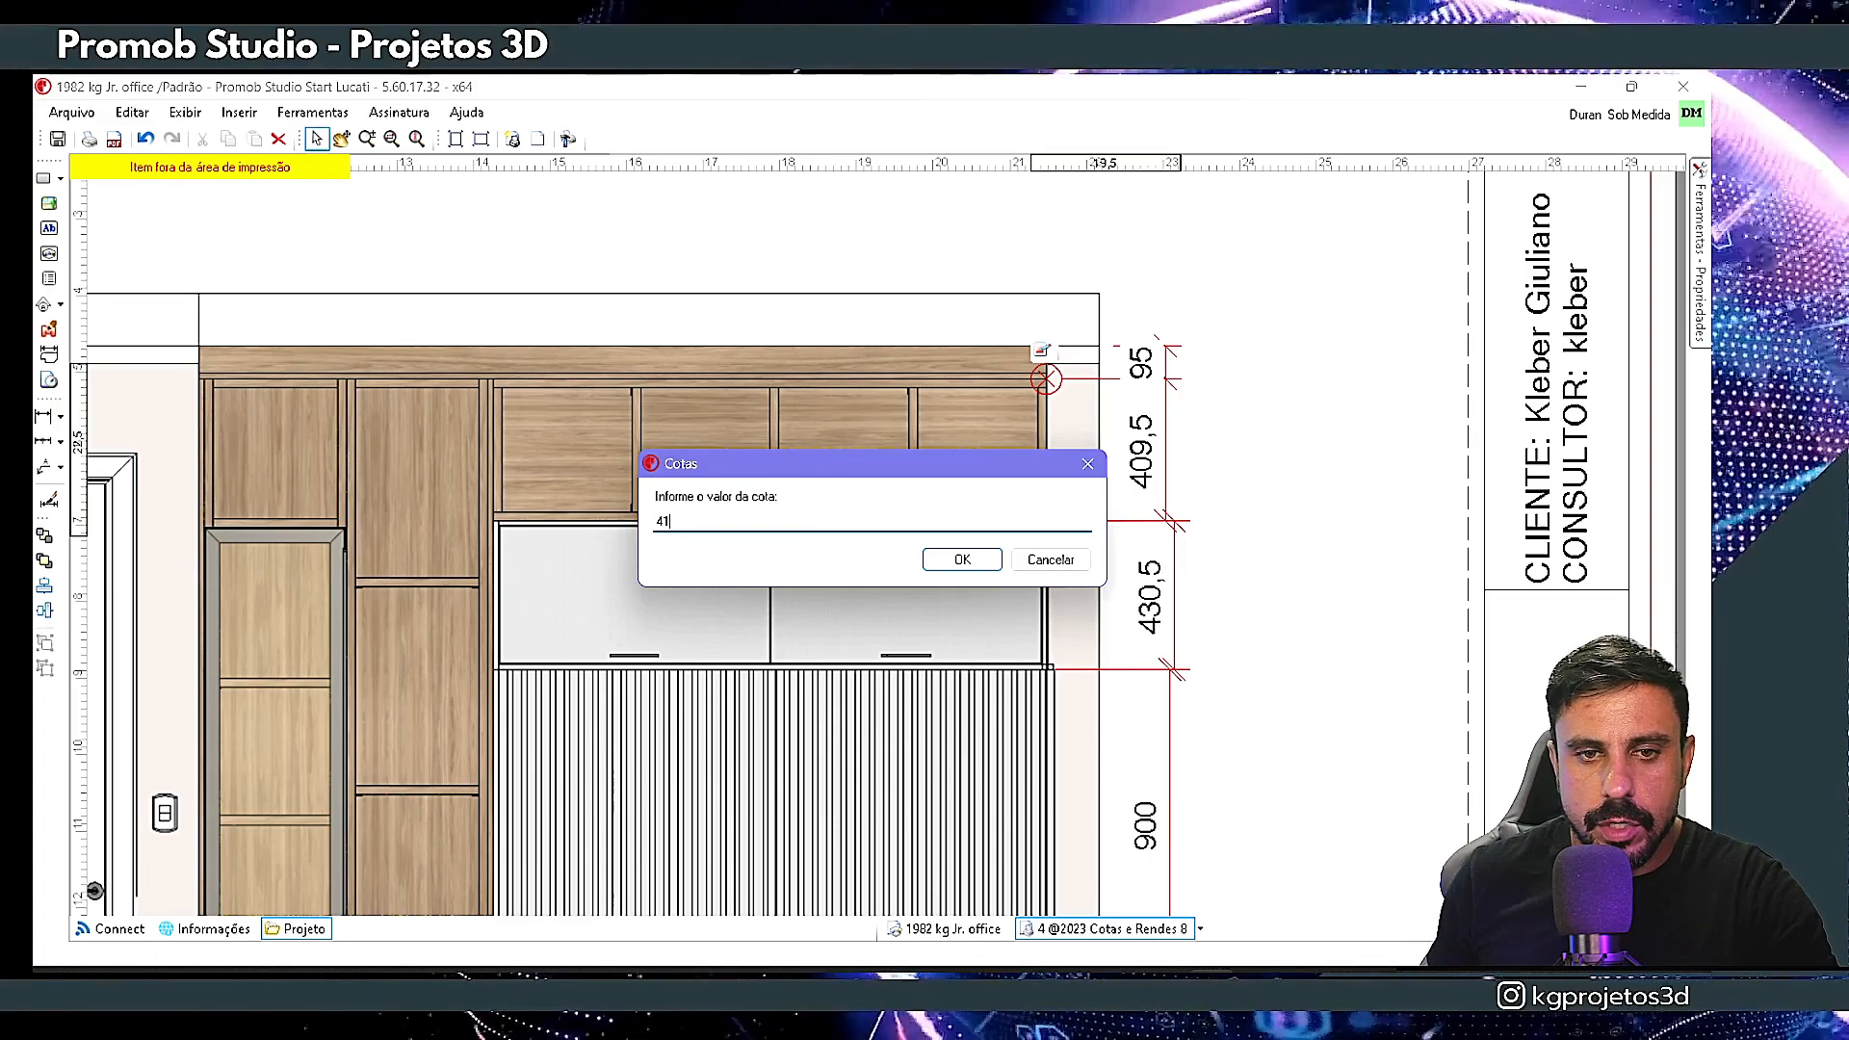
type("0")
key("Return")
- Override the overhead doors' height dimension with 430 and align the three upper dimensions with the slatted panel's dimension line
left_click(1139, 597)
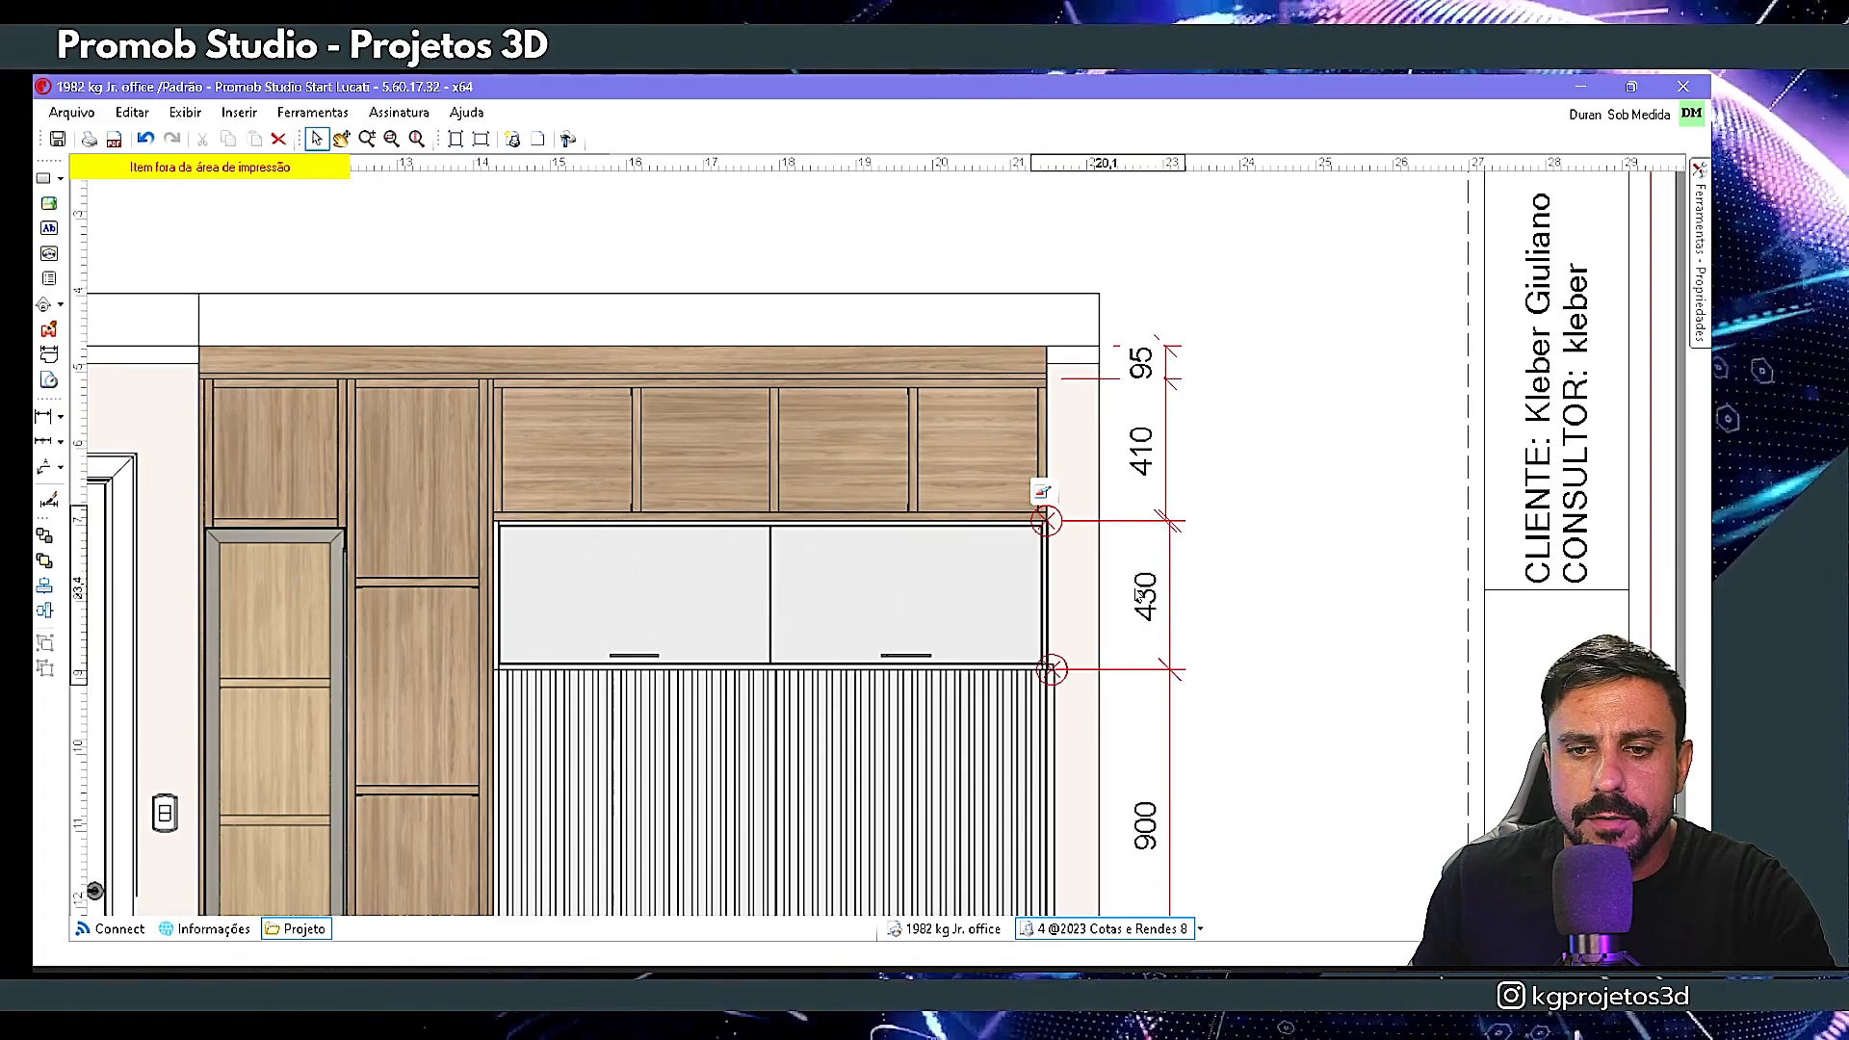
left_click(1156, 466)
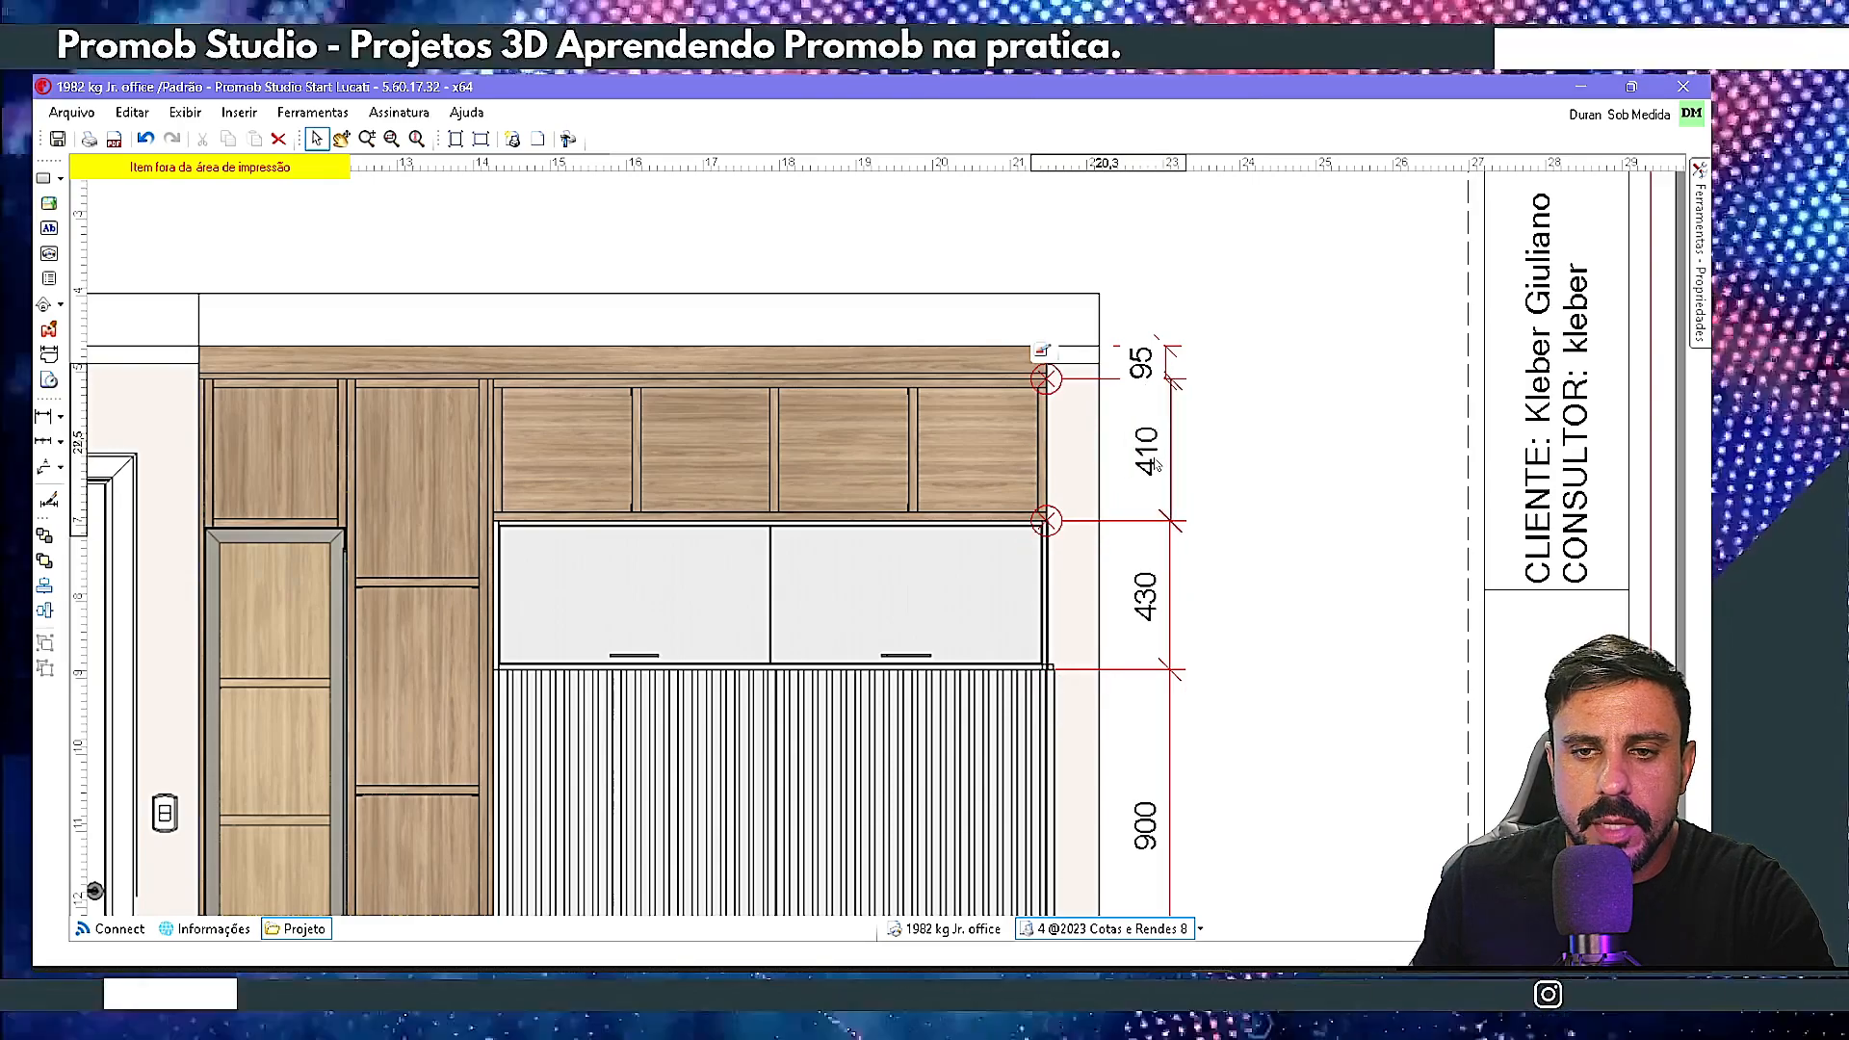
left_click(1145, 368)
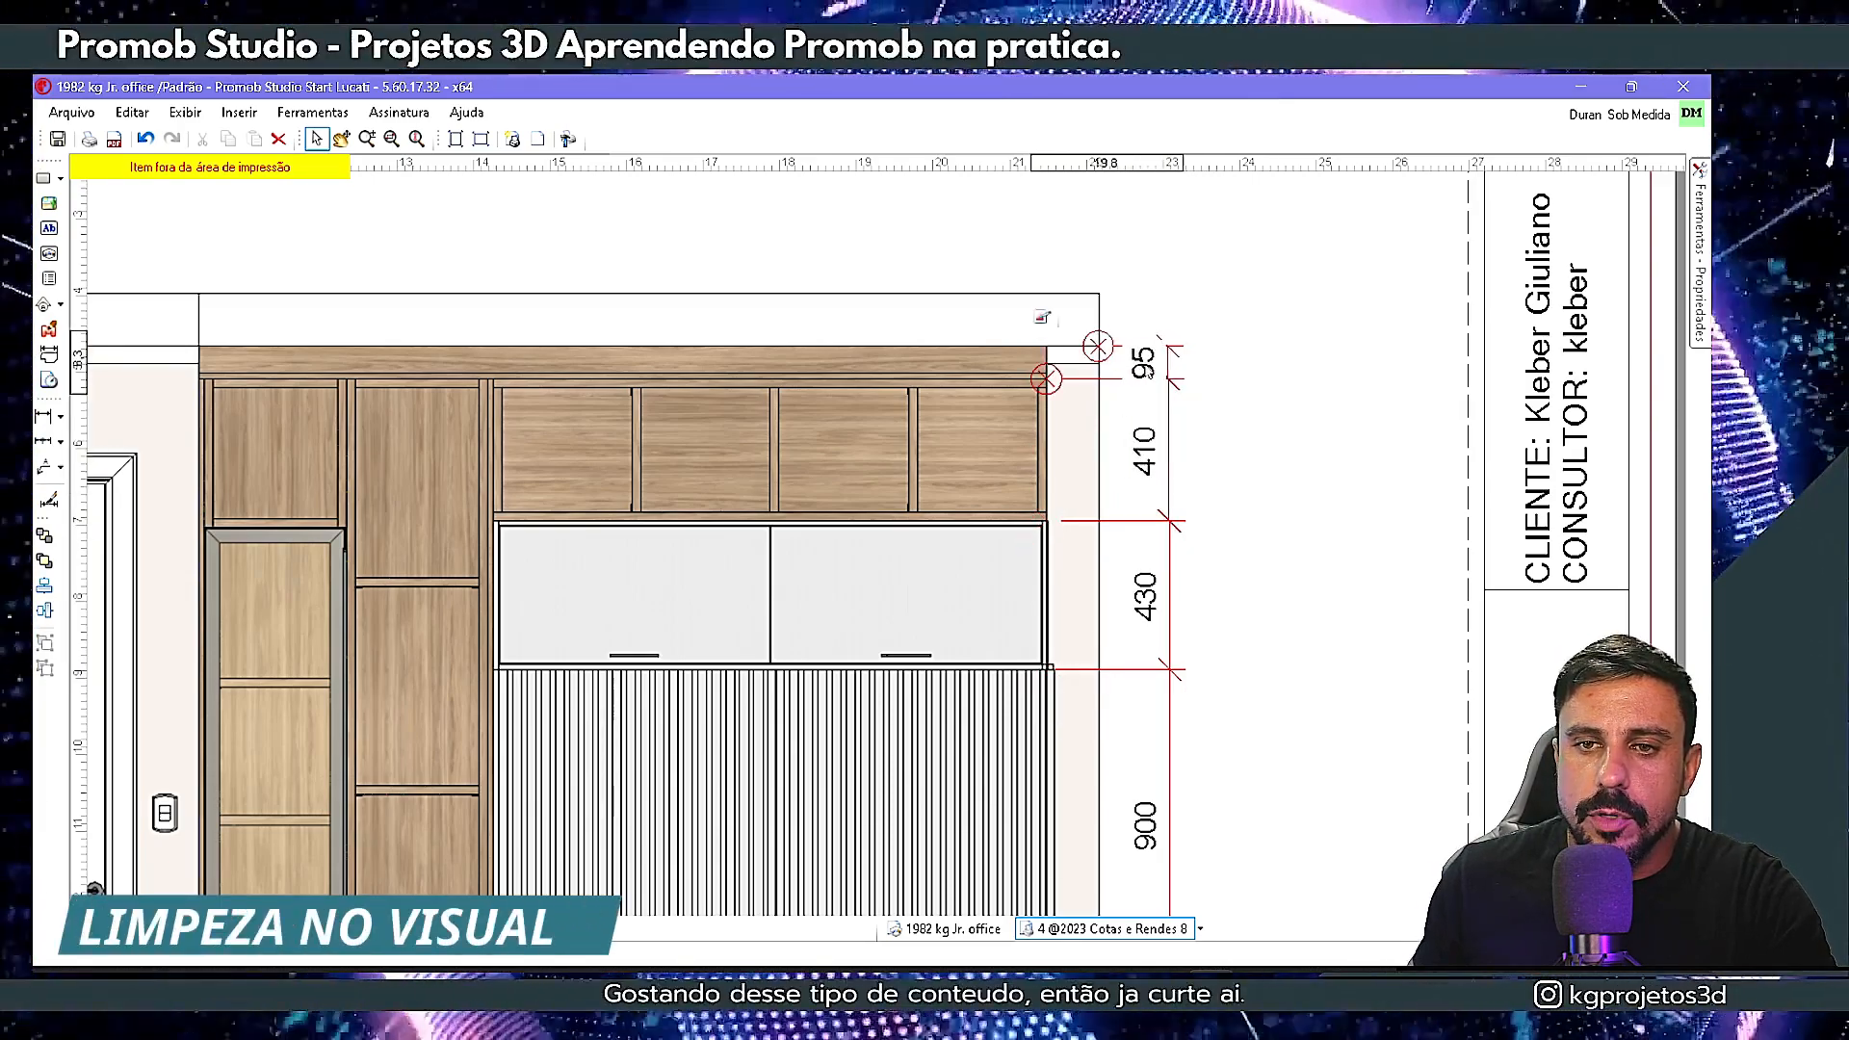
- Dimension the desk and shelving widths below the elevation, and override the desk's displayed value with 1600
scroll(1044, 754, "down", 3)
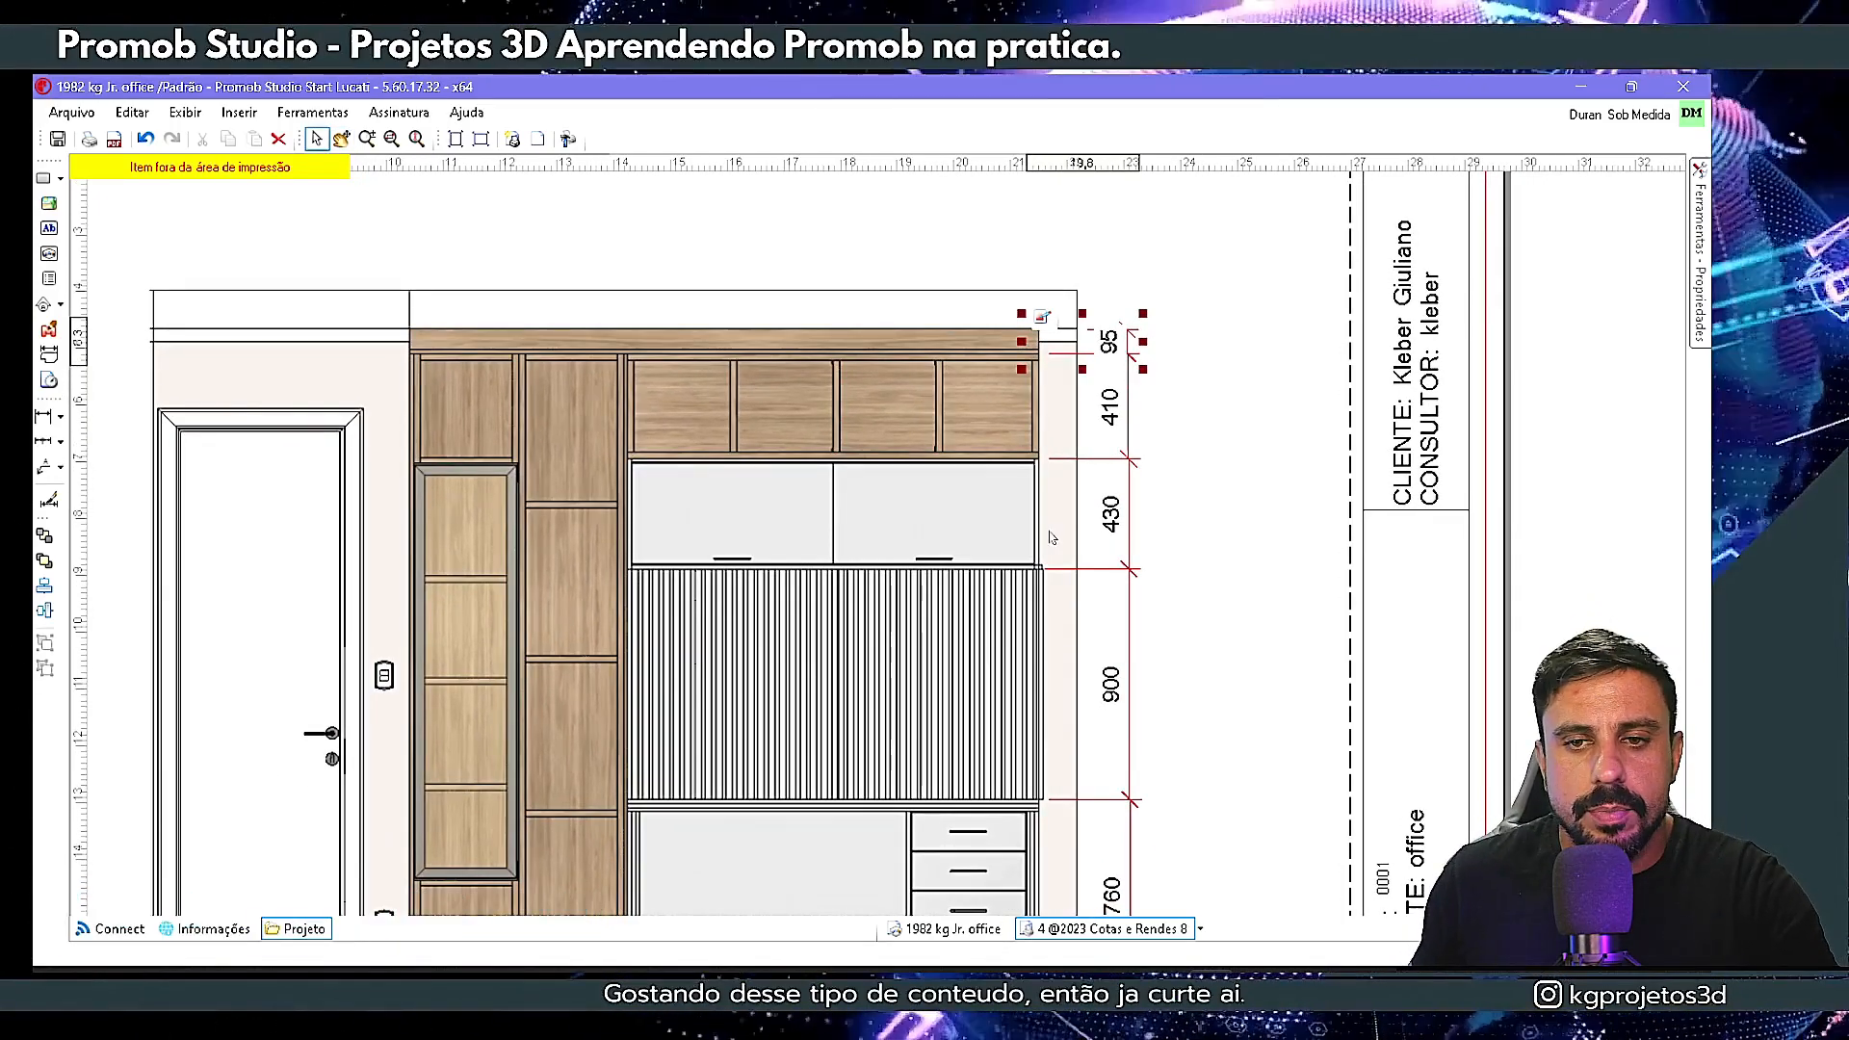
scroll(984, 504, "down", 5)
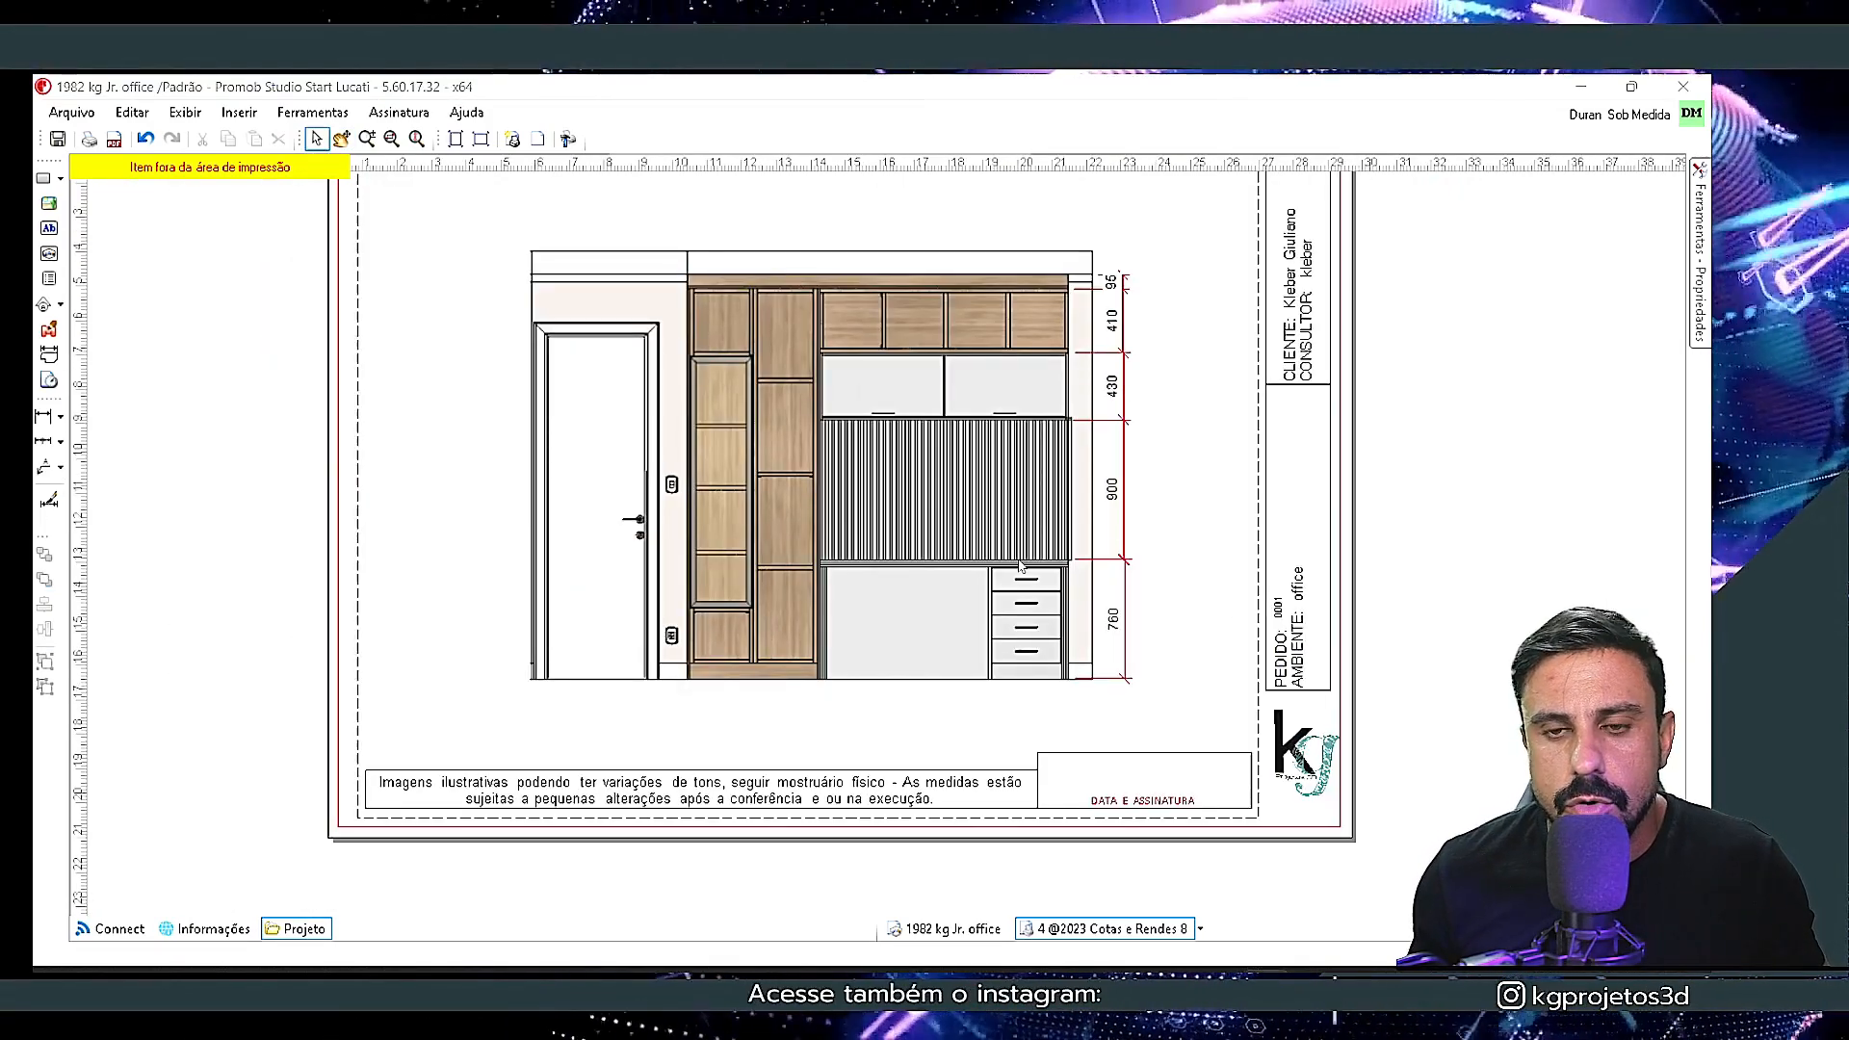
scroll(1020, 566, "up", 2)
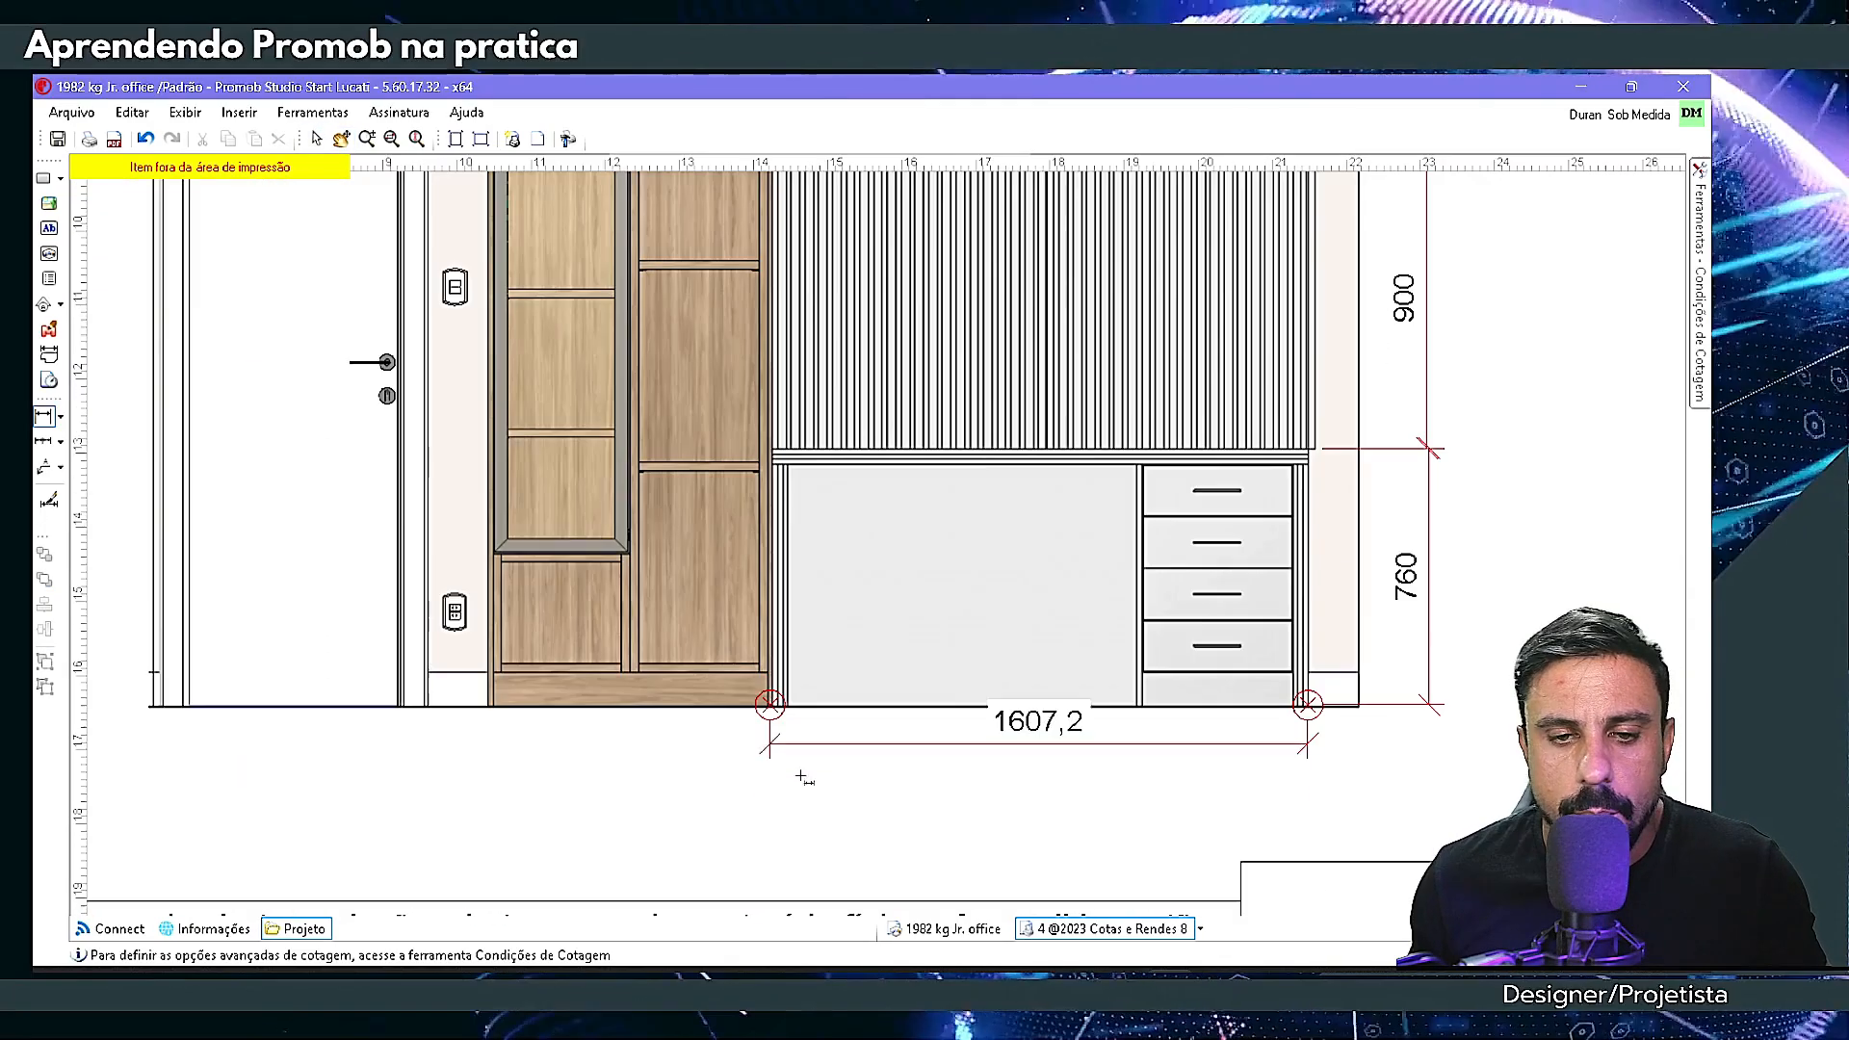
left_click(795, 729)
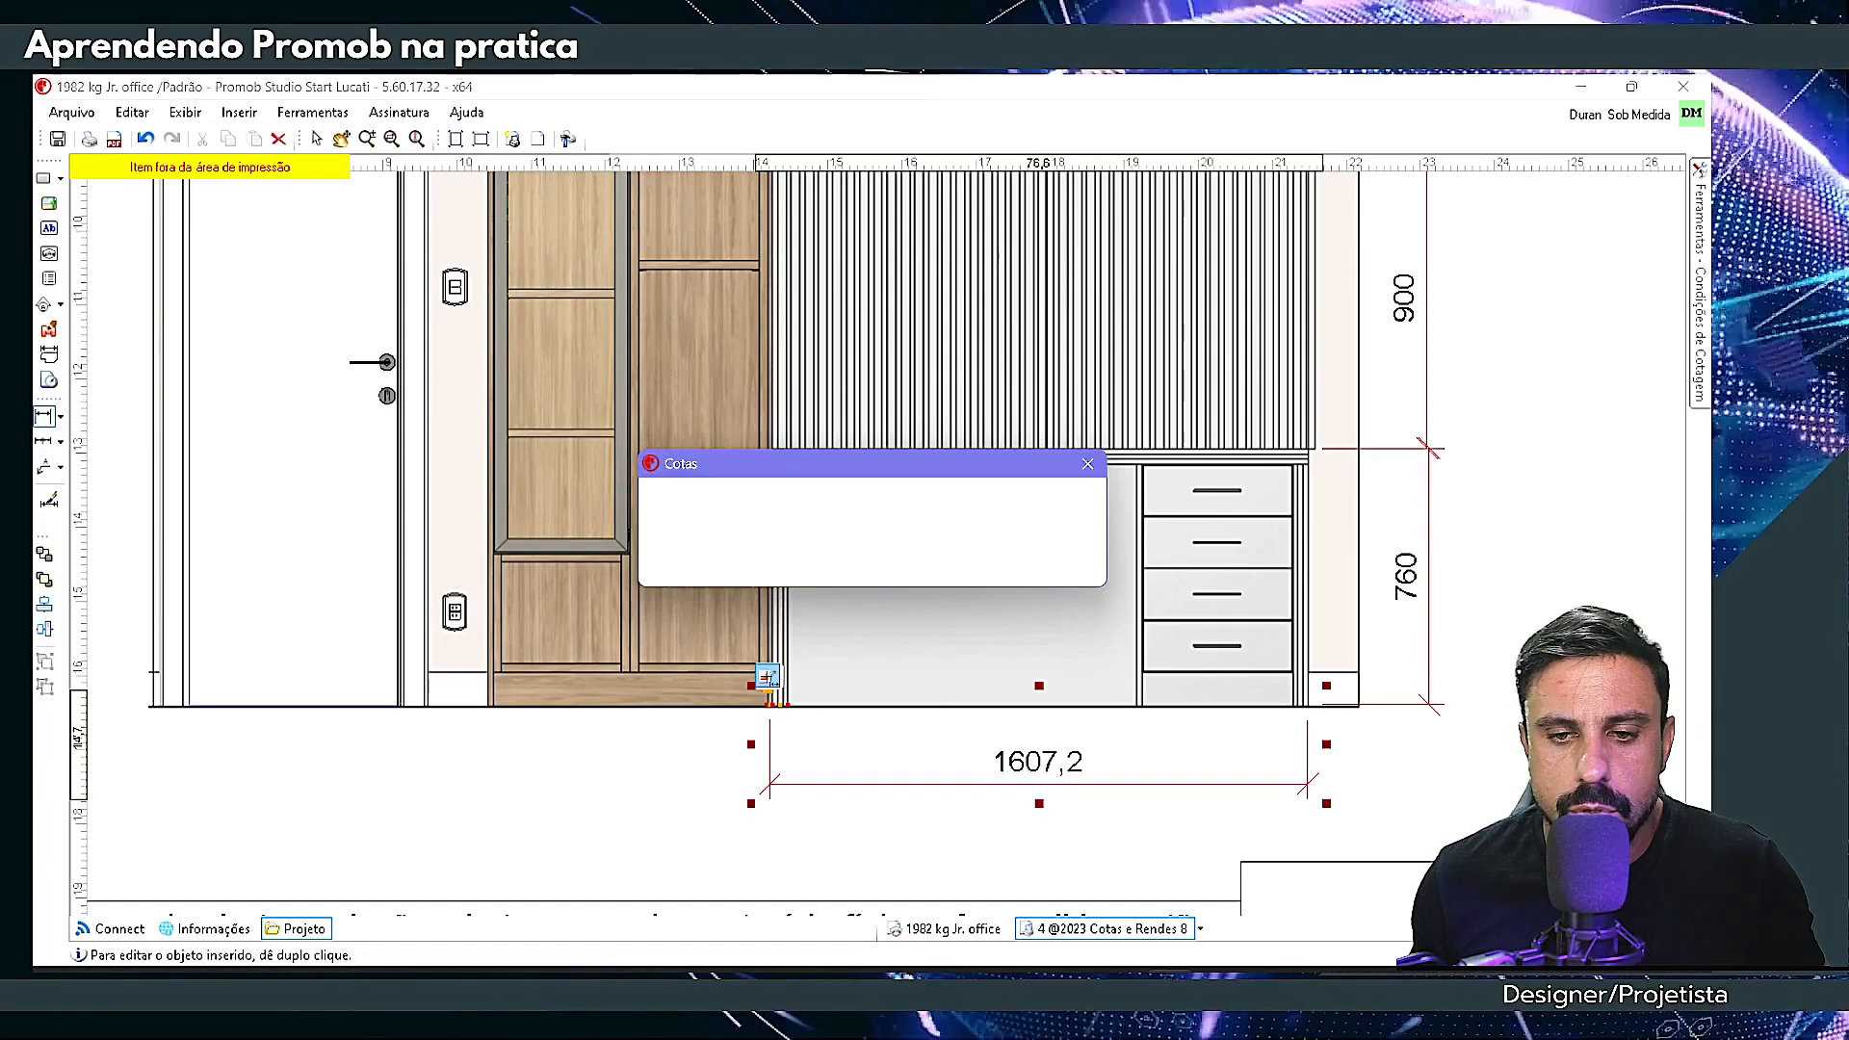
left_click(767, 677)
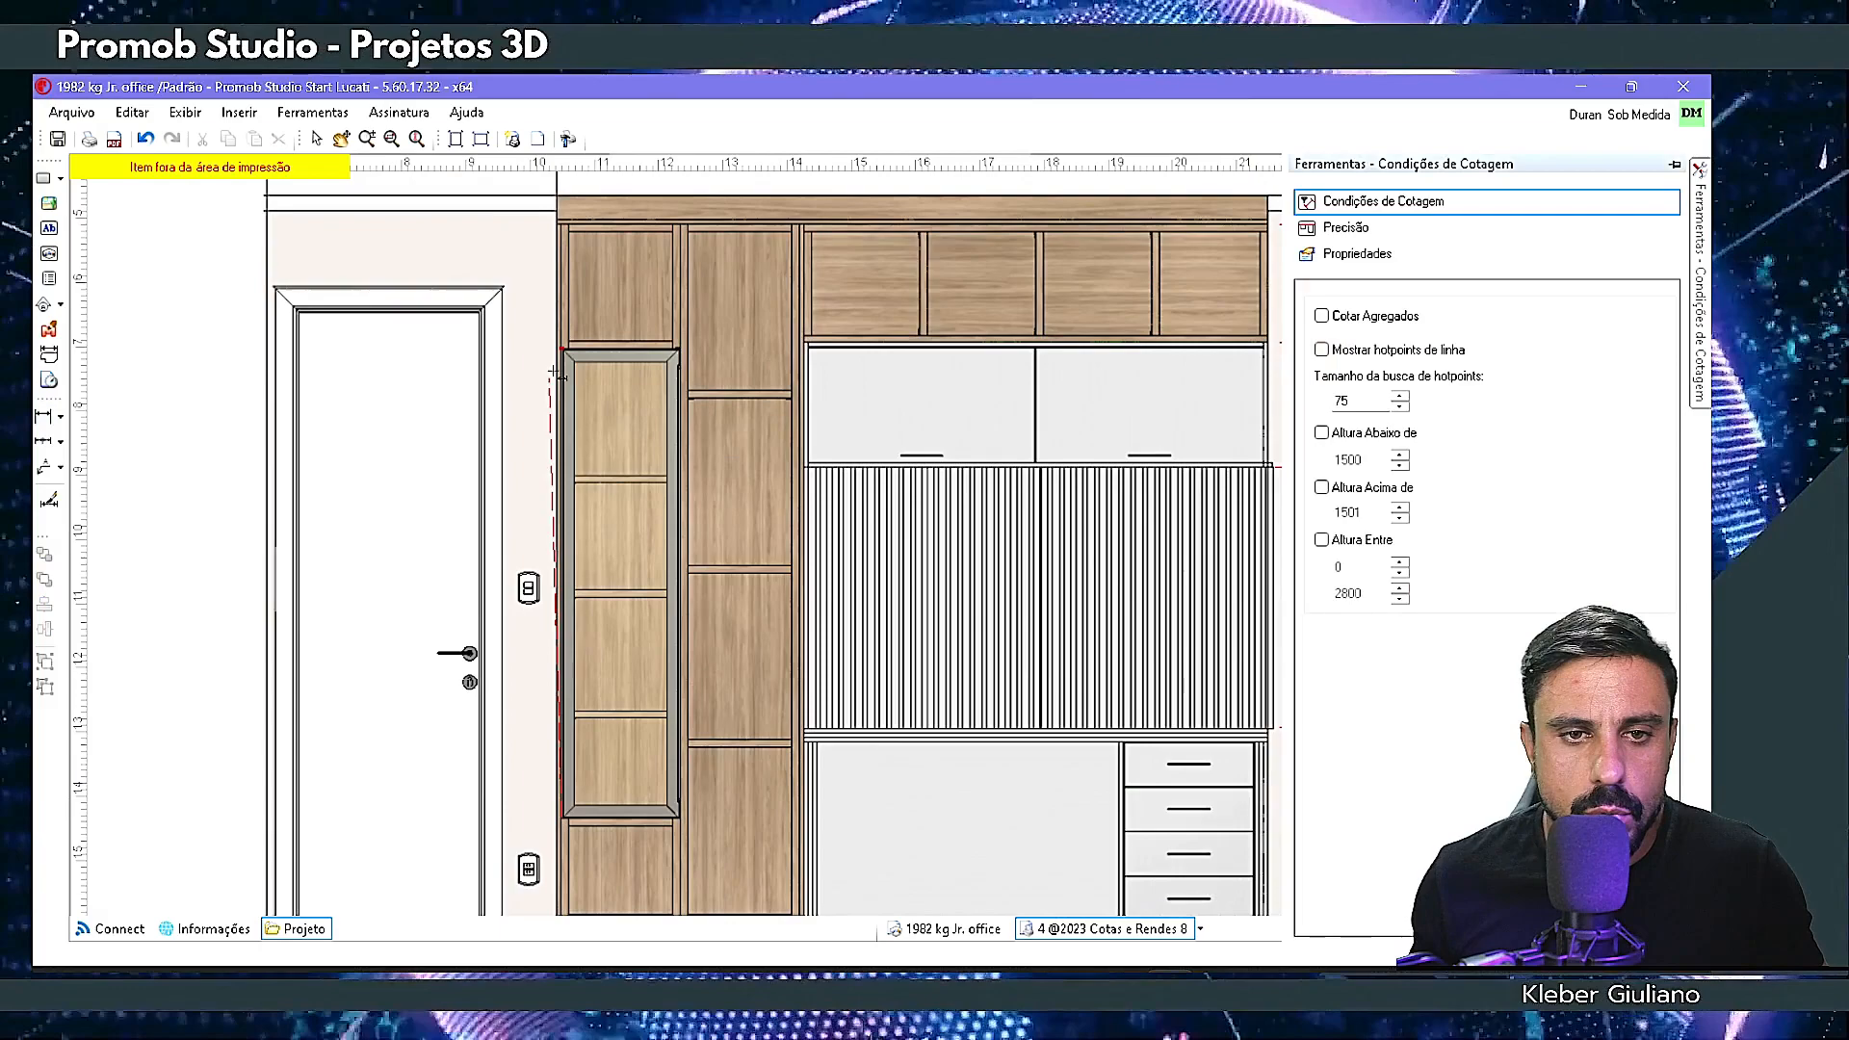
- Dimension the height of the framed door on the shelving unit, placing the dimension line inside the door
left_click(561, 348)
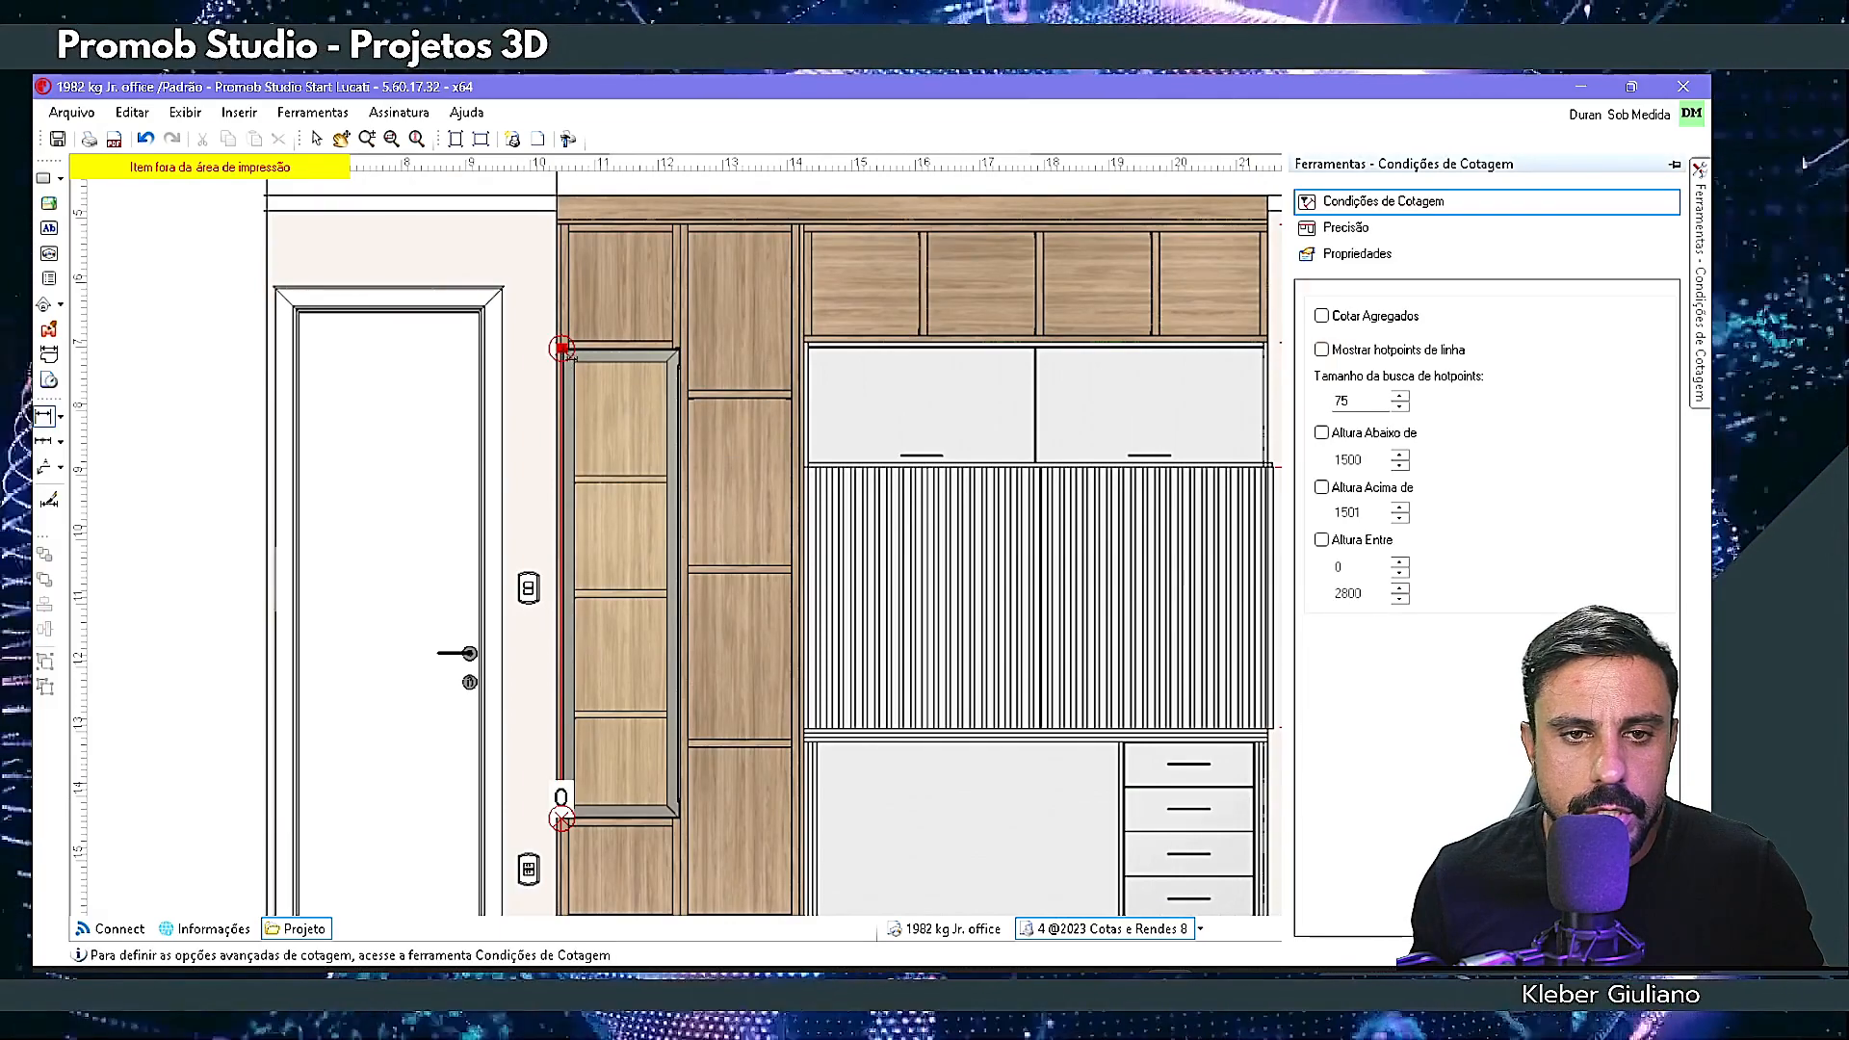
left_click(562, 818)
left_click(603, 504)
- Dimension the furniture's full height from the floor to the top panel, placing the dimension line over the room door
middle_click_drag(602, 504, 595, 375)
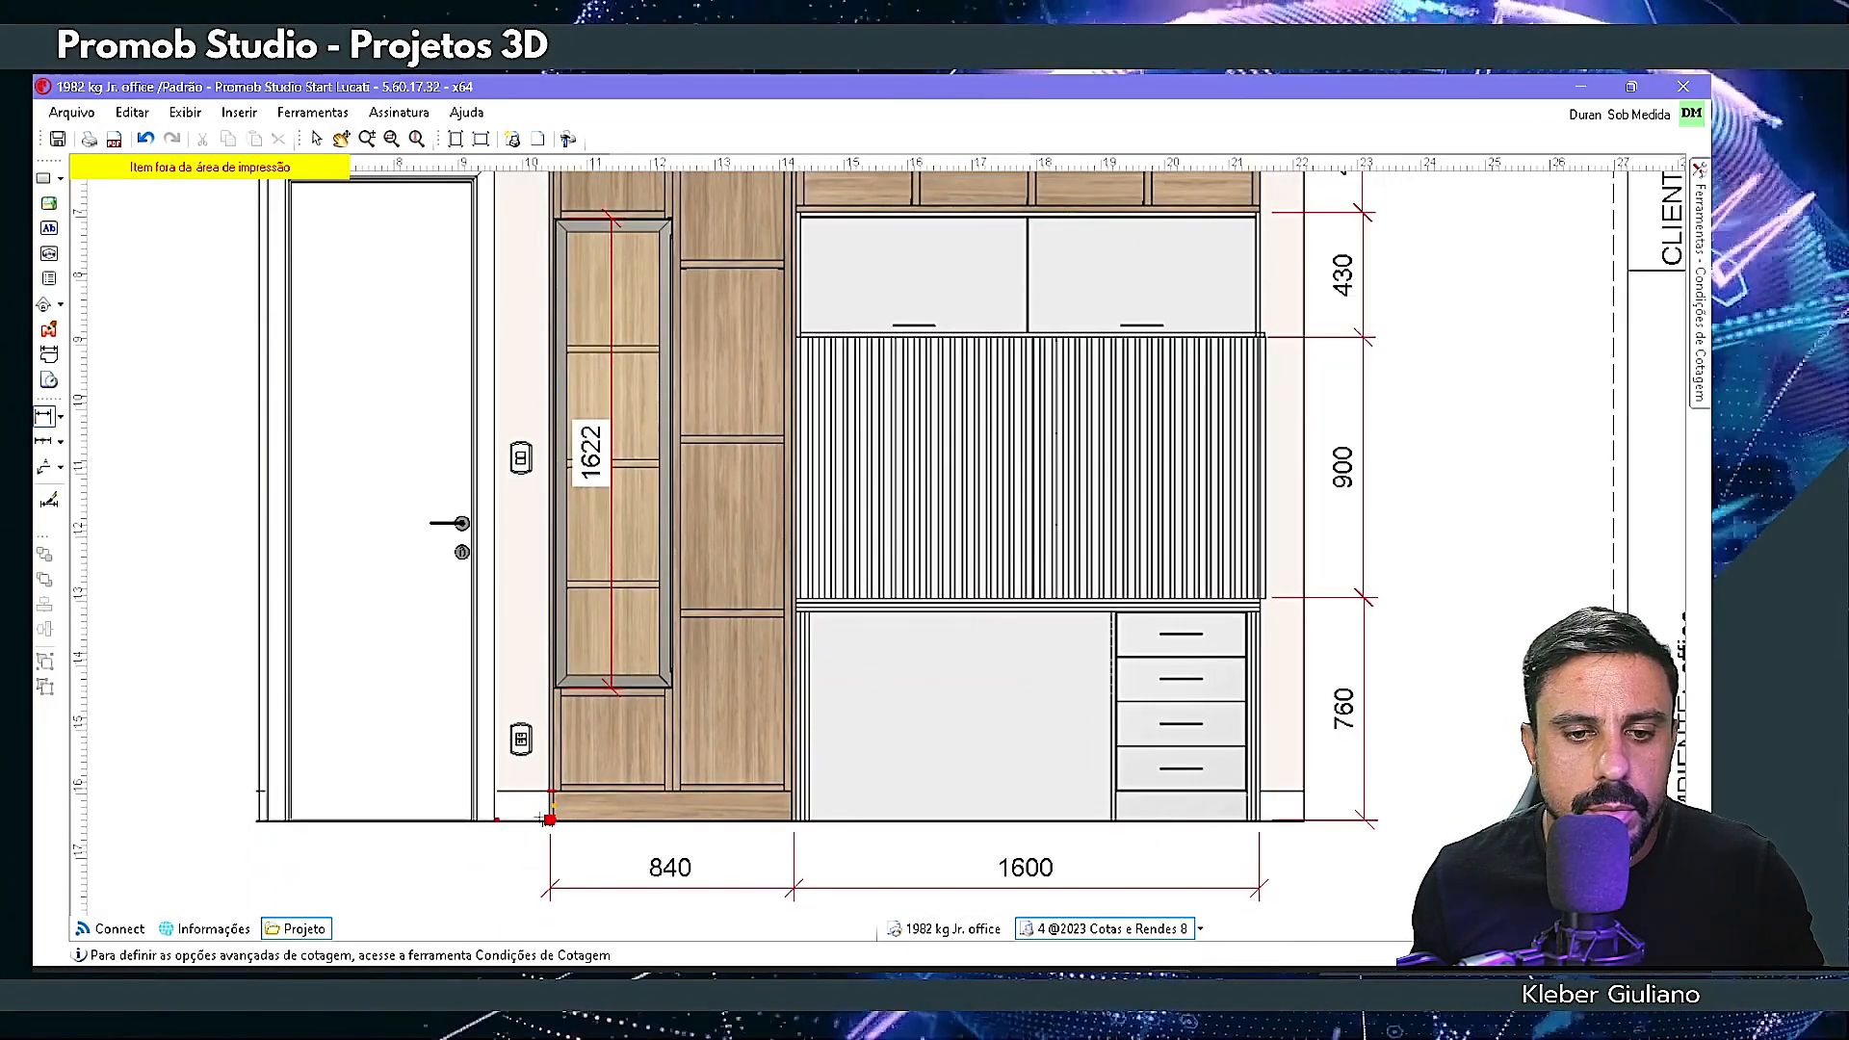
scroll(524, 421, "down", 1)
mouse_move(524, 421)
middle_mouse_down()
mouse_move(573, 529)
mouse_move(591, 715)
middle_mouse_up()
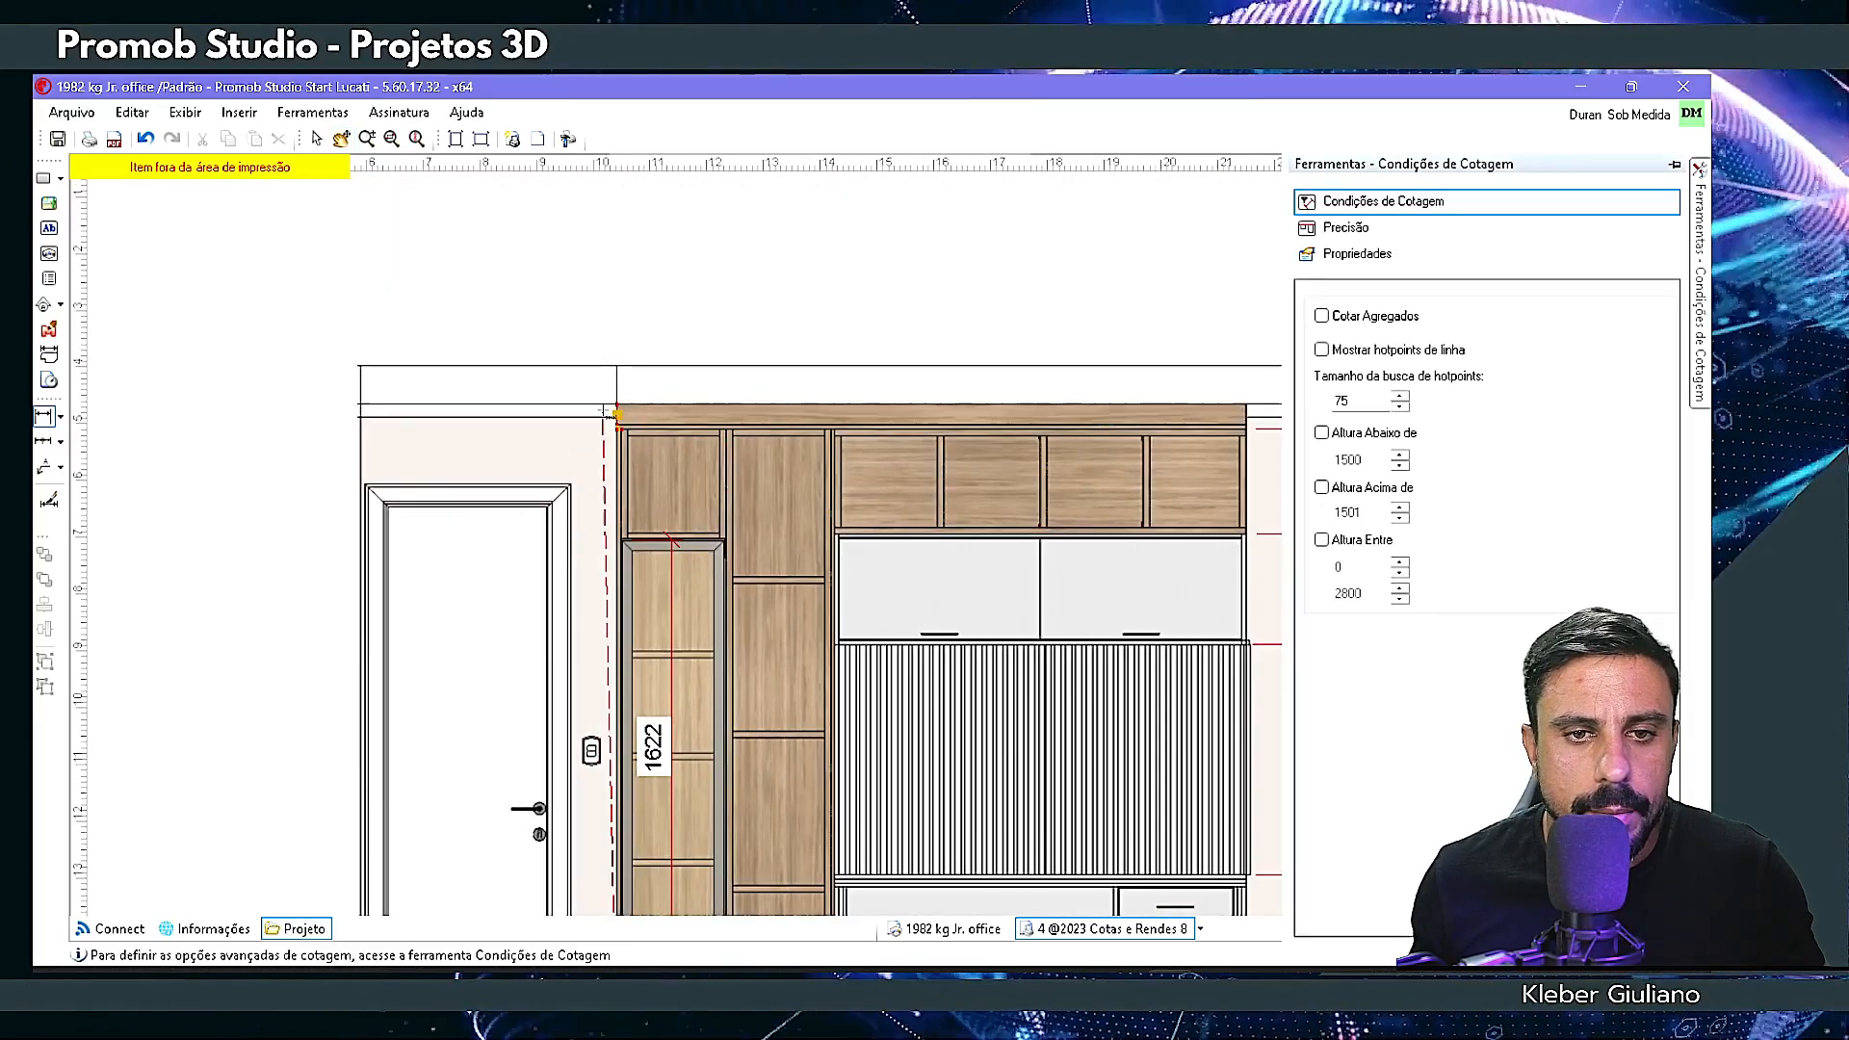
left_click(616, 404)
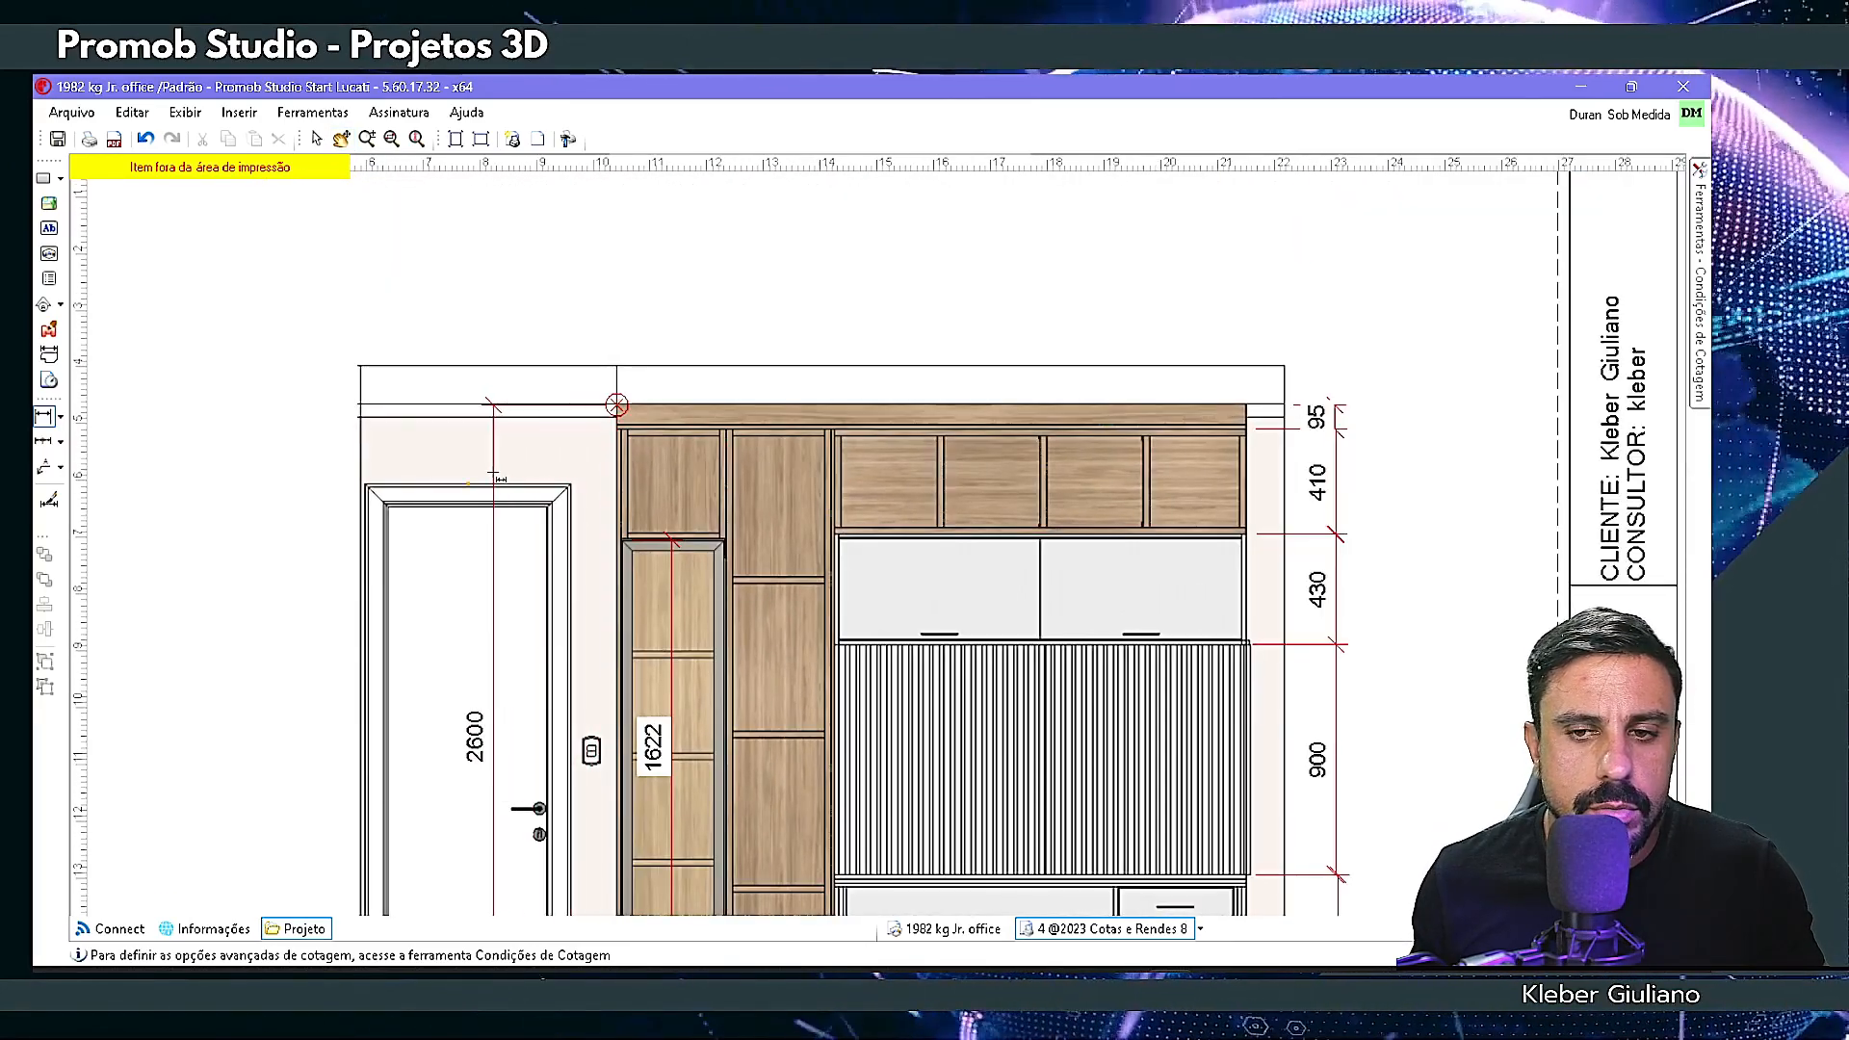
left_click(495, 472)
- Dimension the widths of both shelving columns and the open-niche section above the elevation
scroll(847, 539, "down", 2)
mouse_move(833, 572)
middle_mouse_down()
mouse_move(832, 482)
mouse_move(747, 455)
middle_mouse_up()
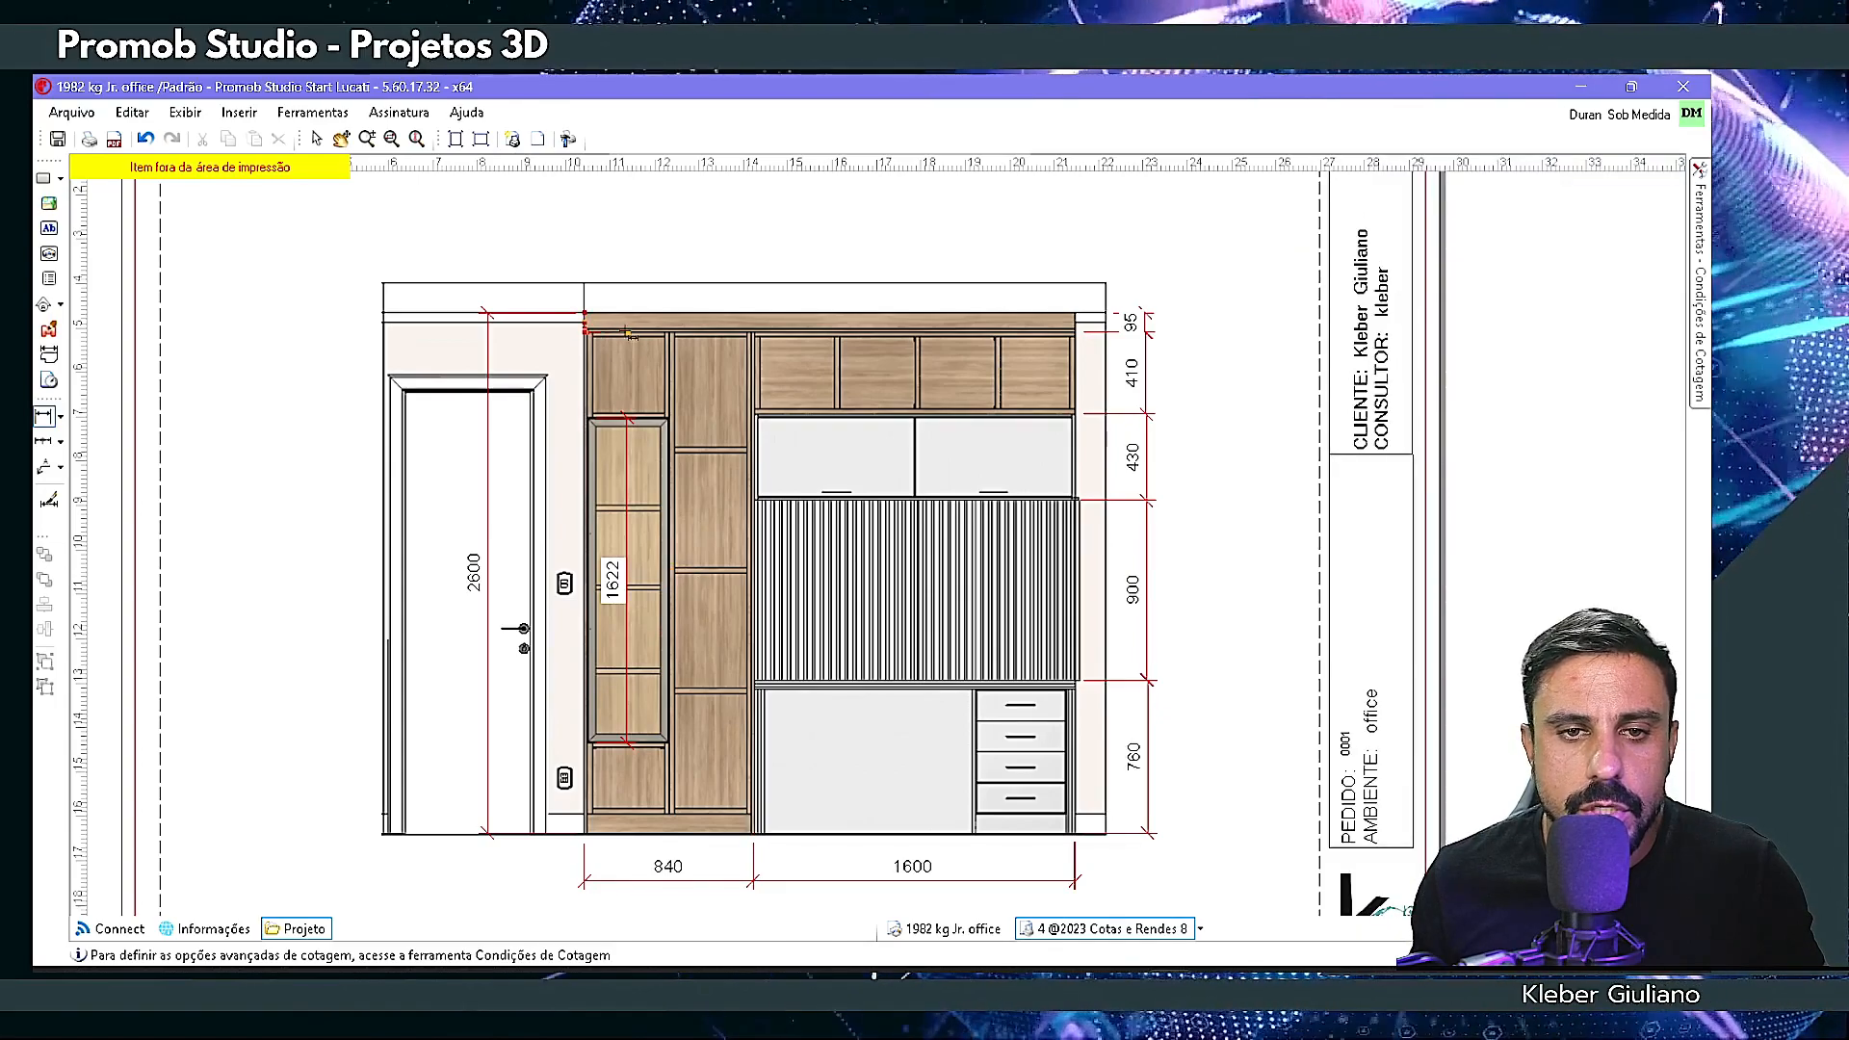
left_click(670, 332)
left_click(674, 260)
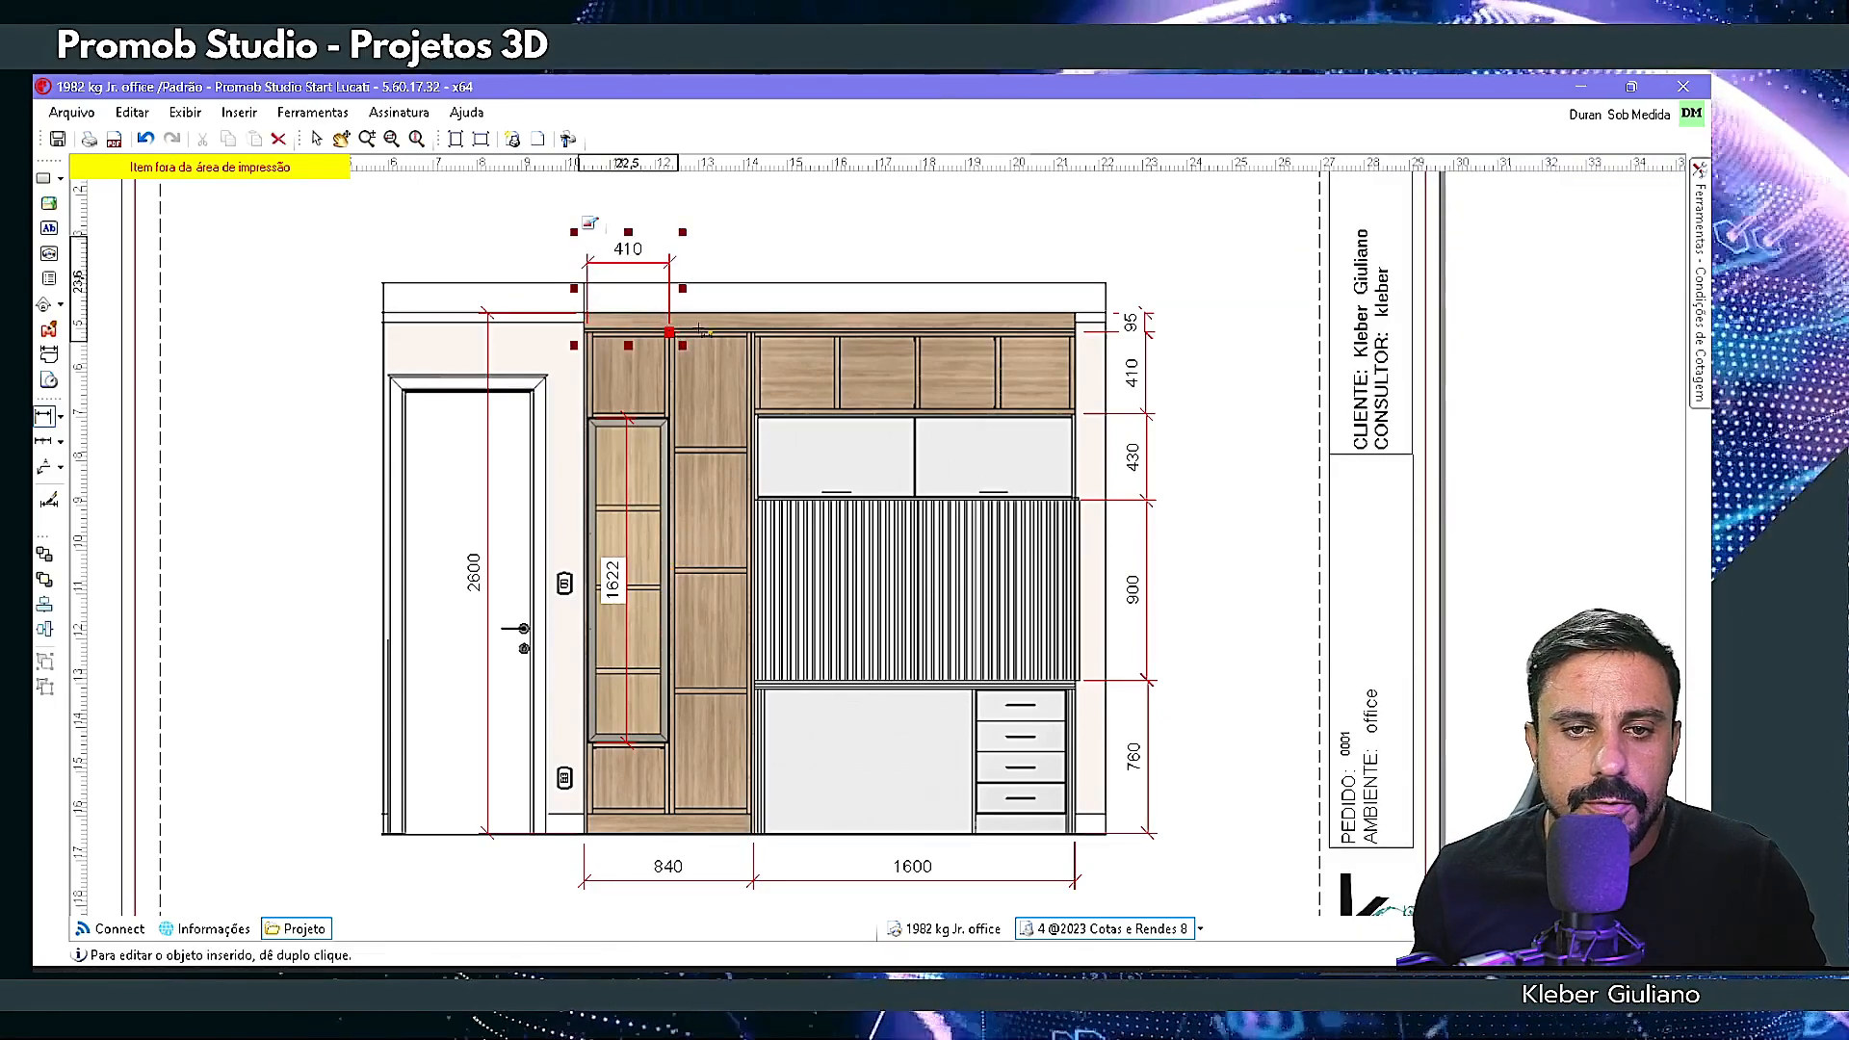
left_click(752, 332)
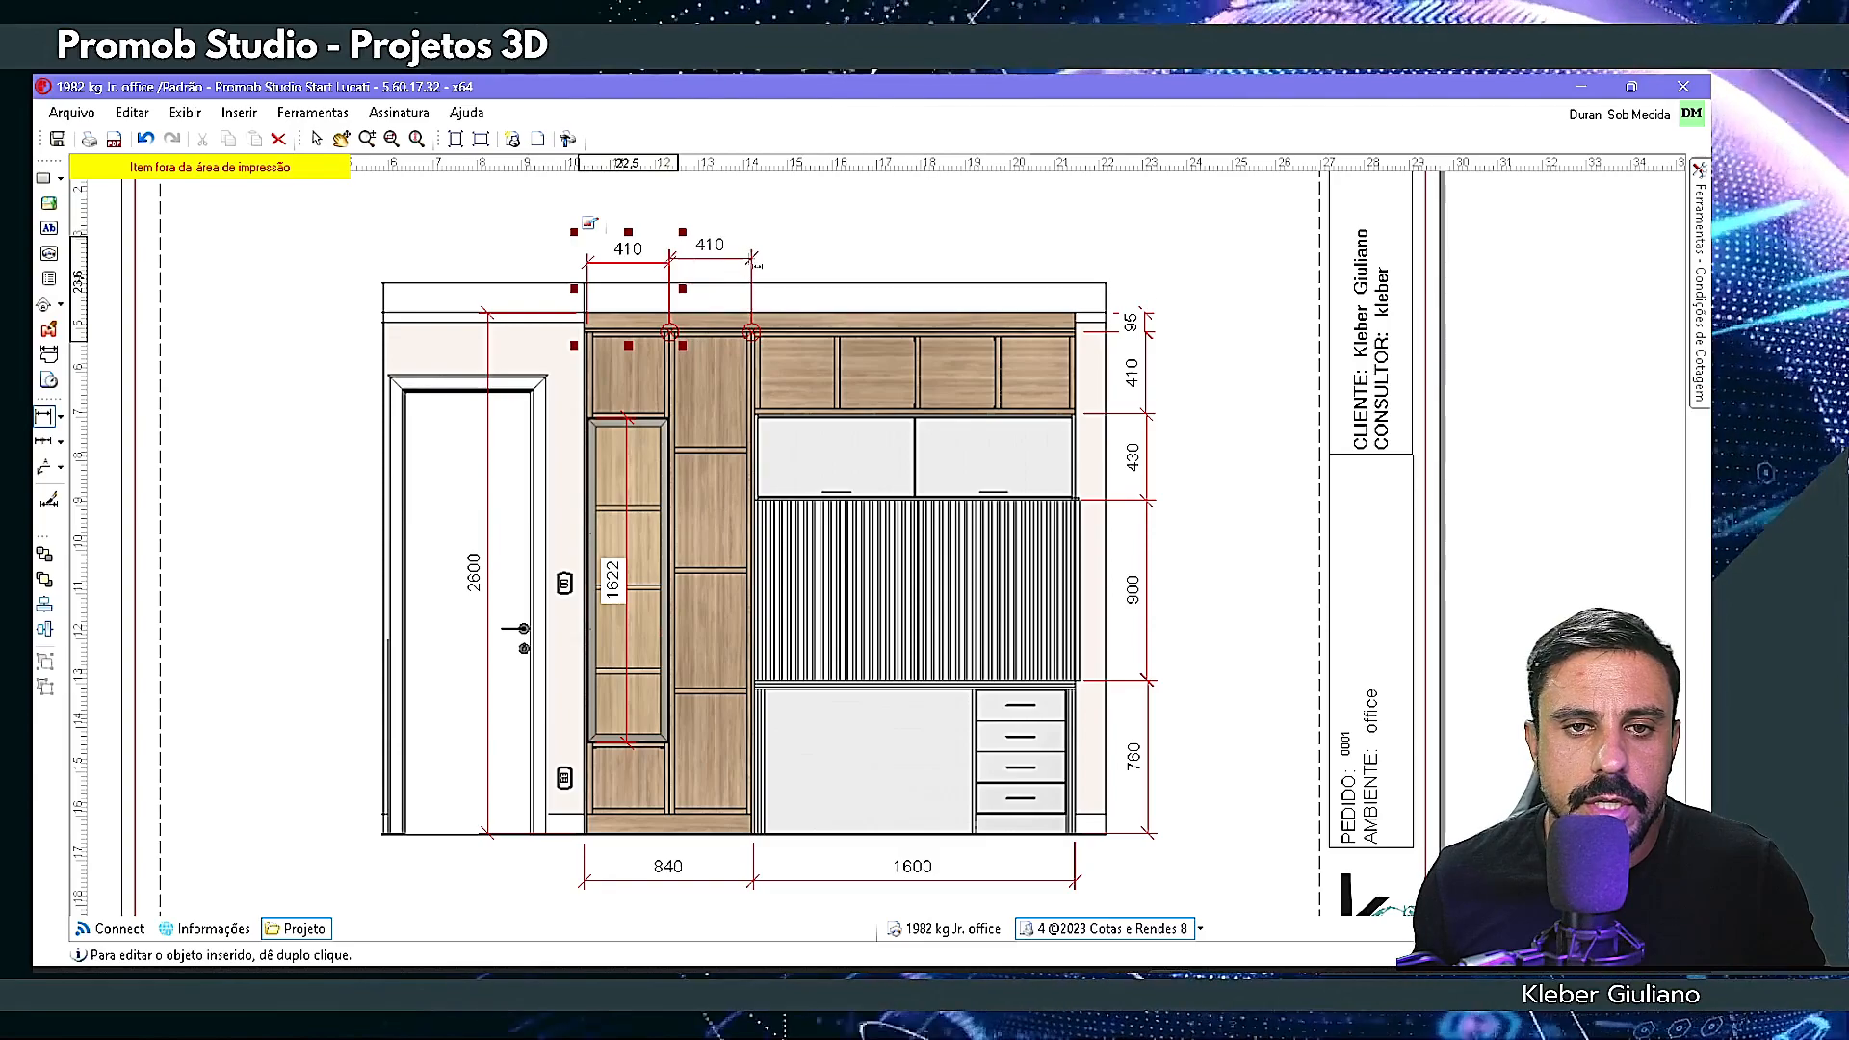
left_click(746, 294)
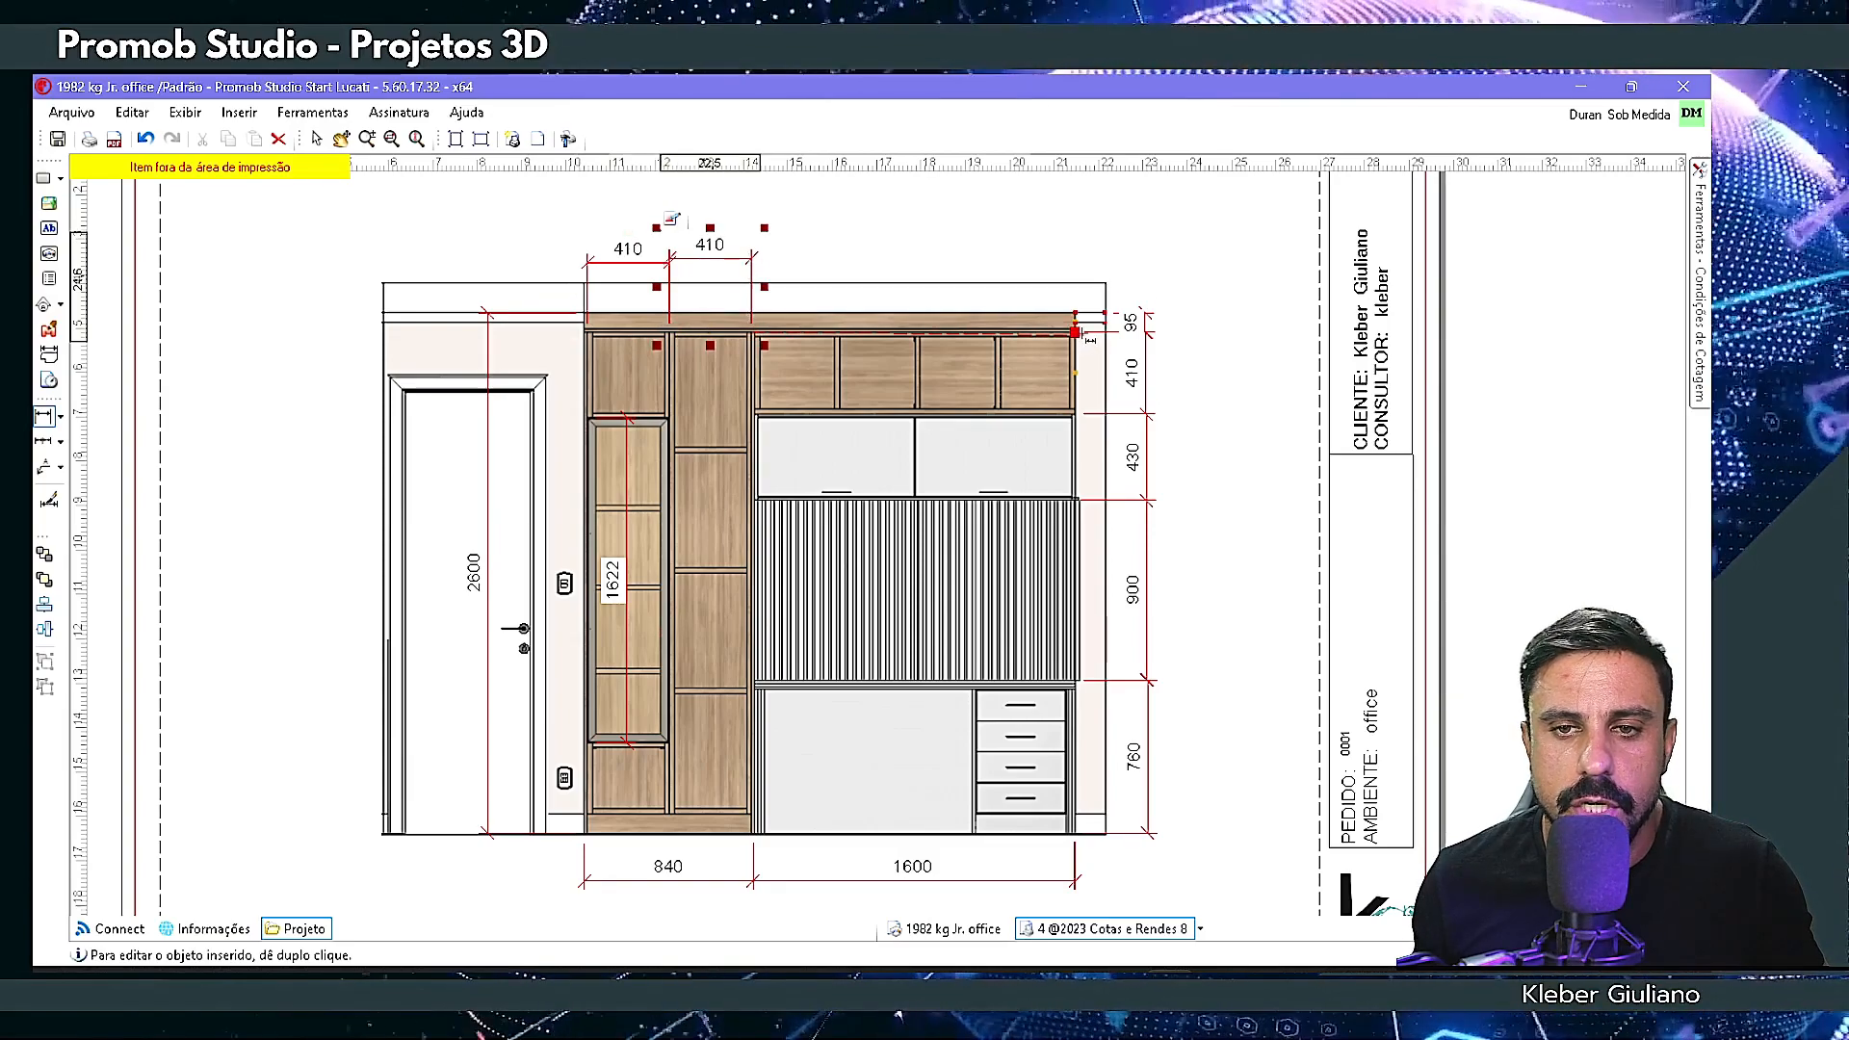
left_click(1076, 333)
left_click(1067, 275)
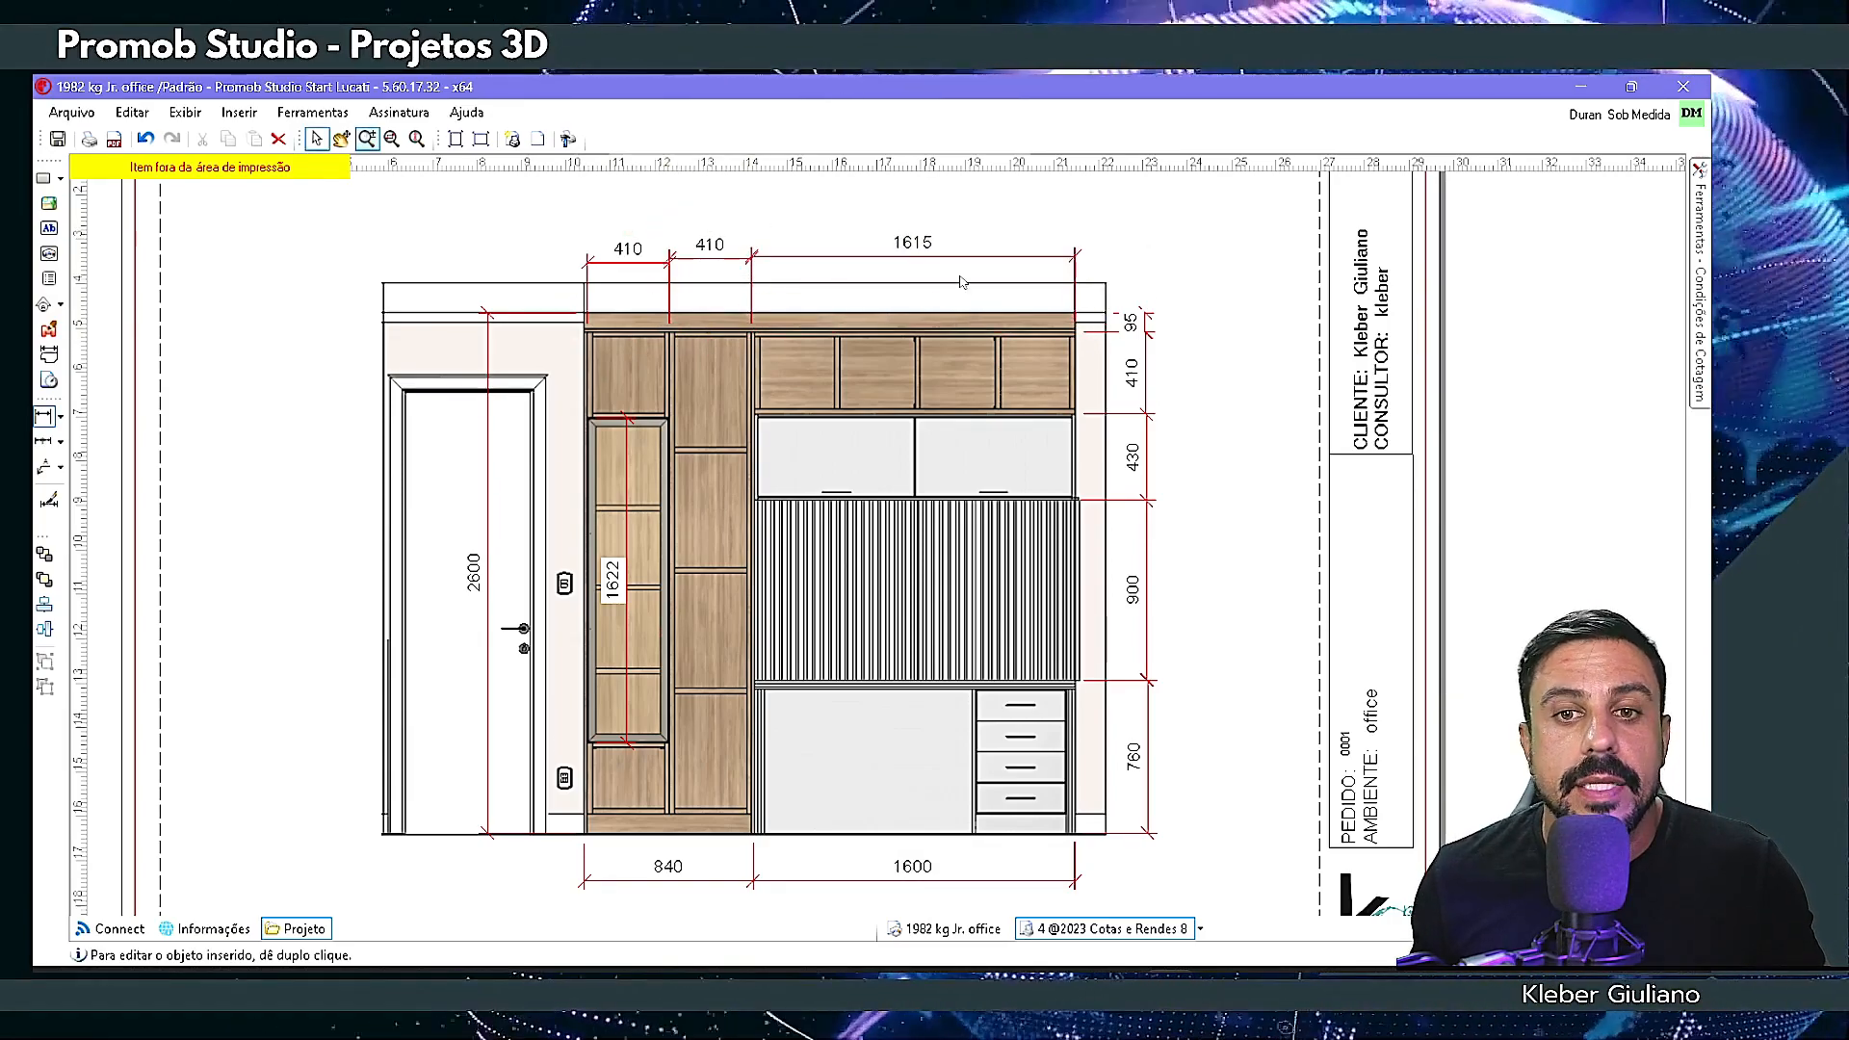
- Align the three width dimensions above the elevation on one common dimension line
key("Escape")
left_click_drag(923, 255, 930, 271)
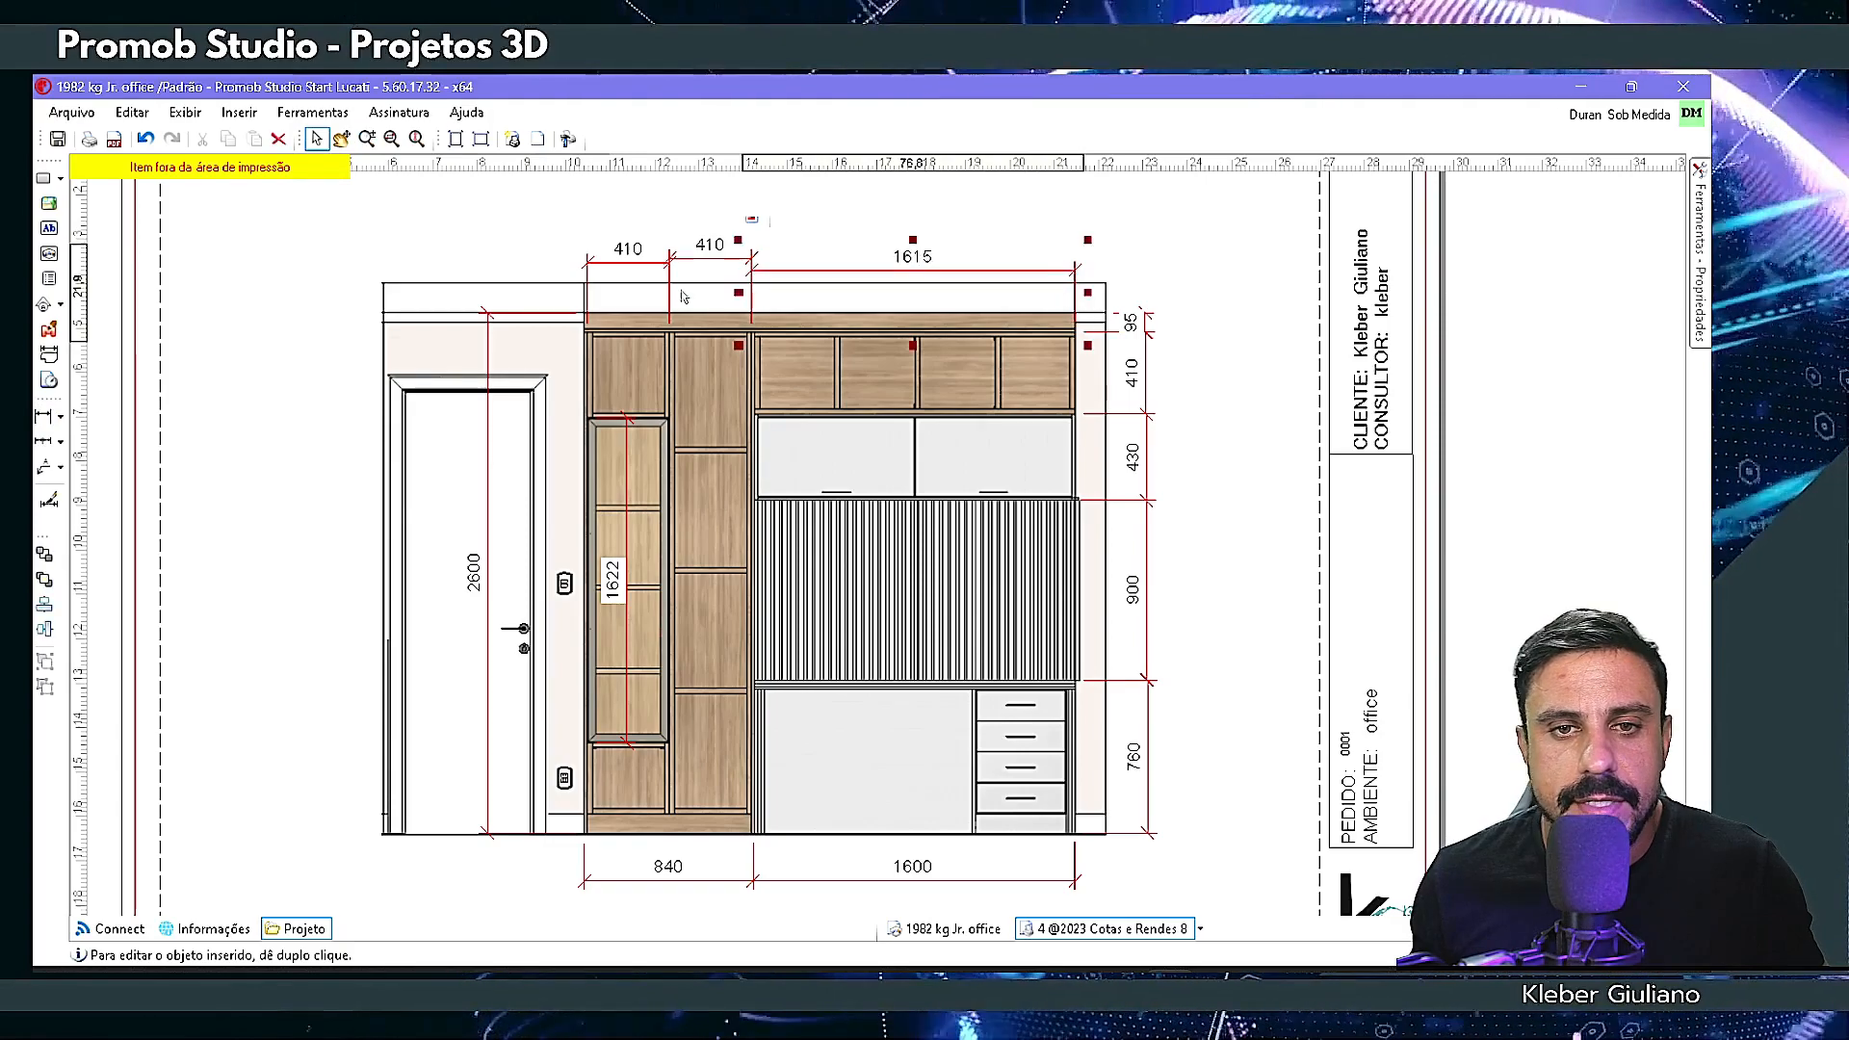
left_click_drag(705, 247, 644, 259)
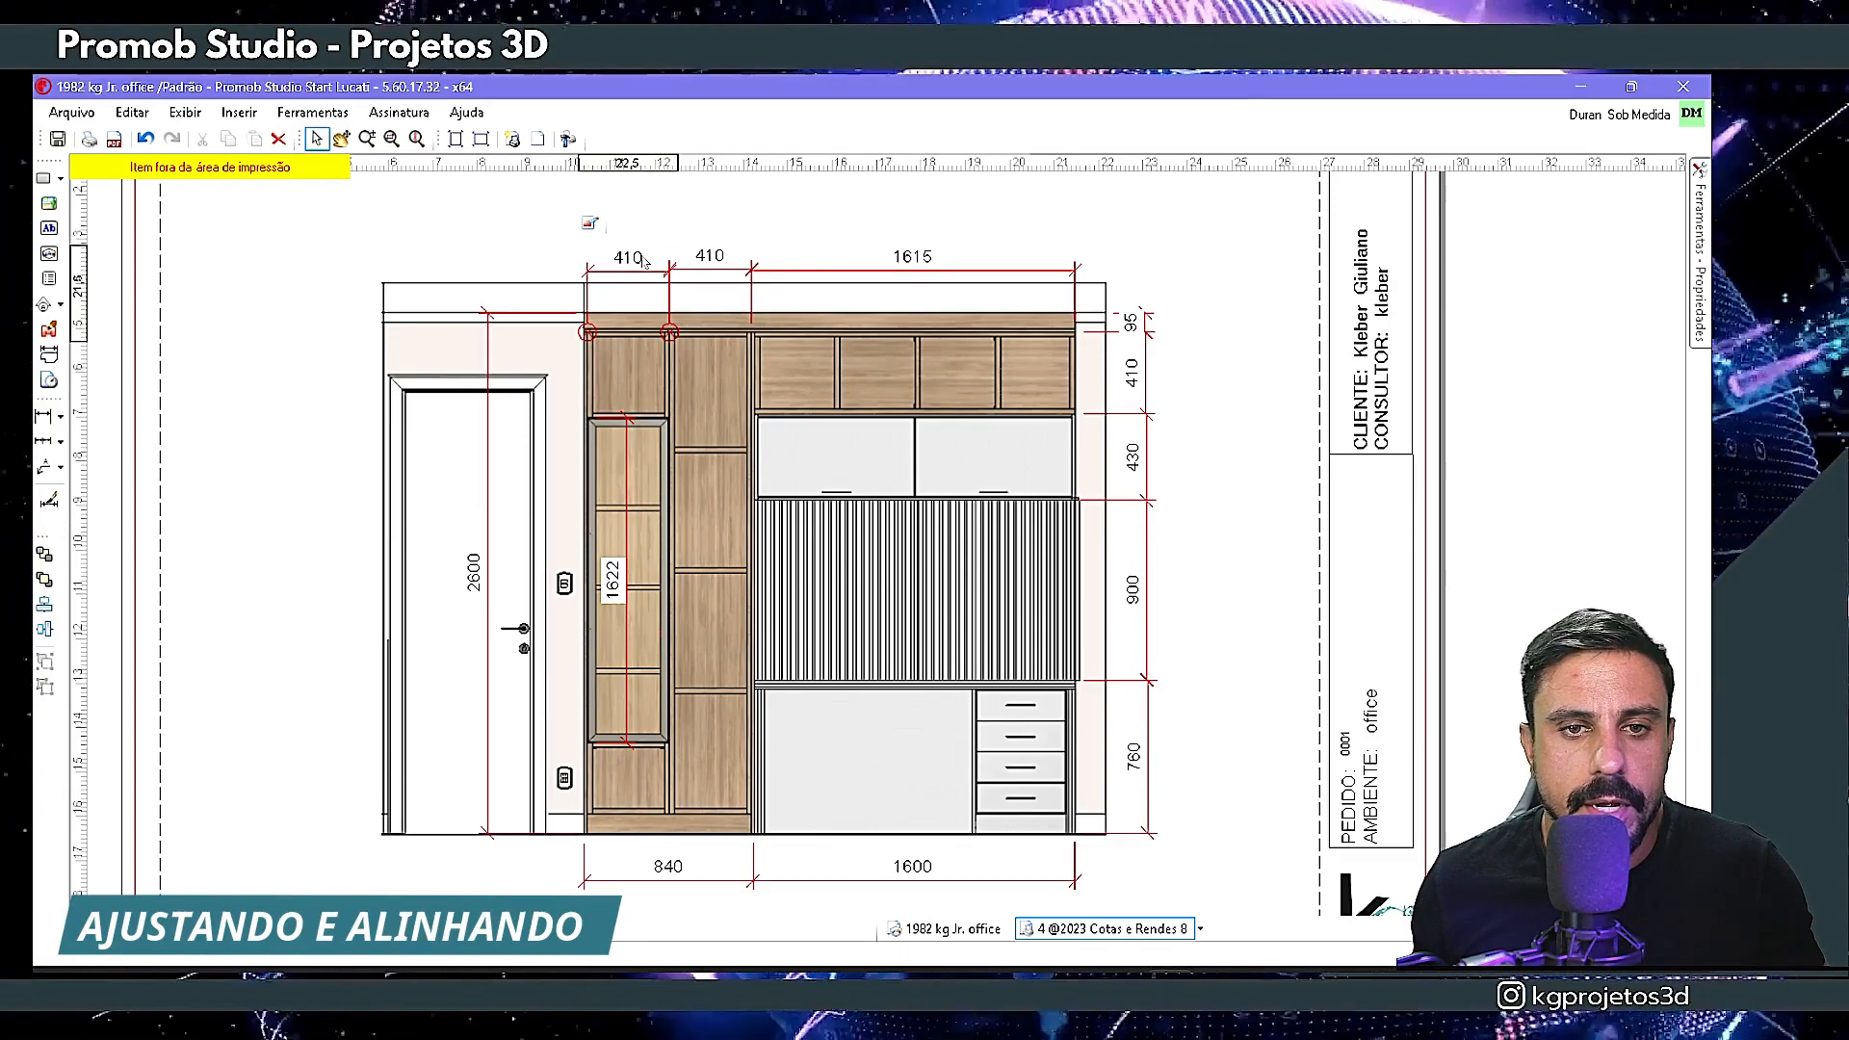
- Lock the elevation viewport against updates and shift the elevation with its dimensions slightly upward on the sheet
left_click(416, 138)
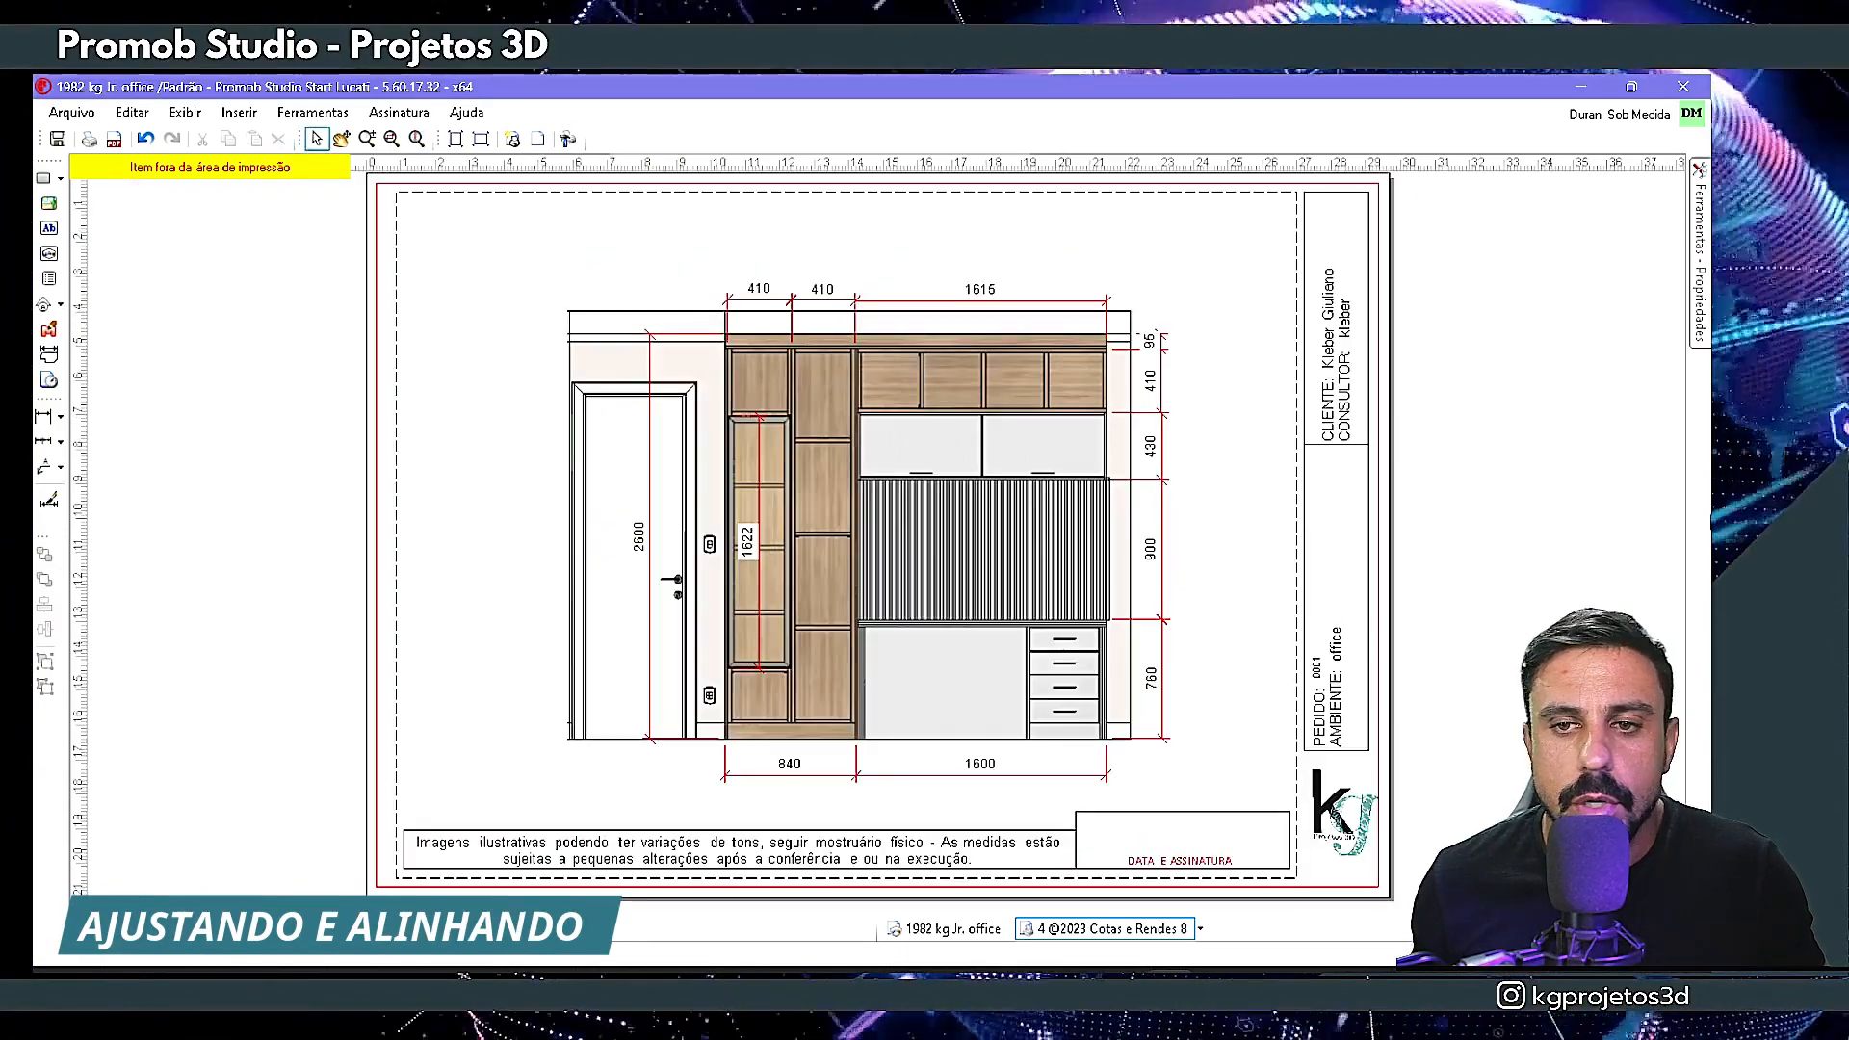
left_click(846, 439)
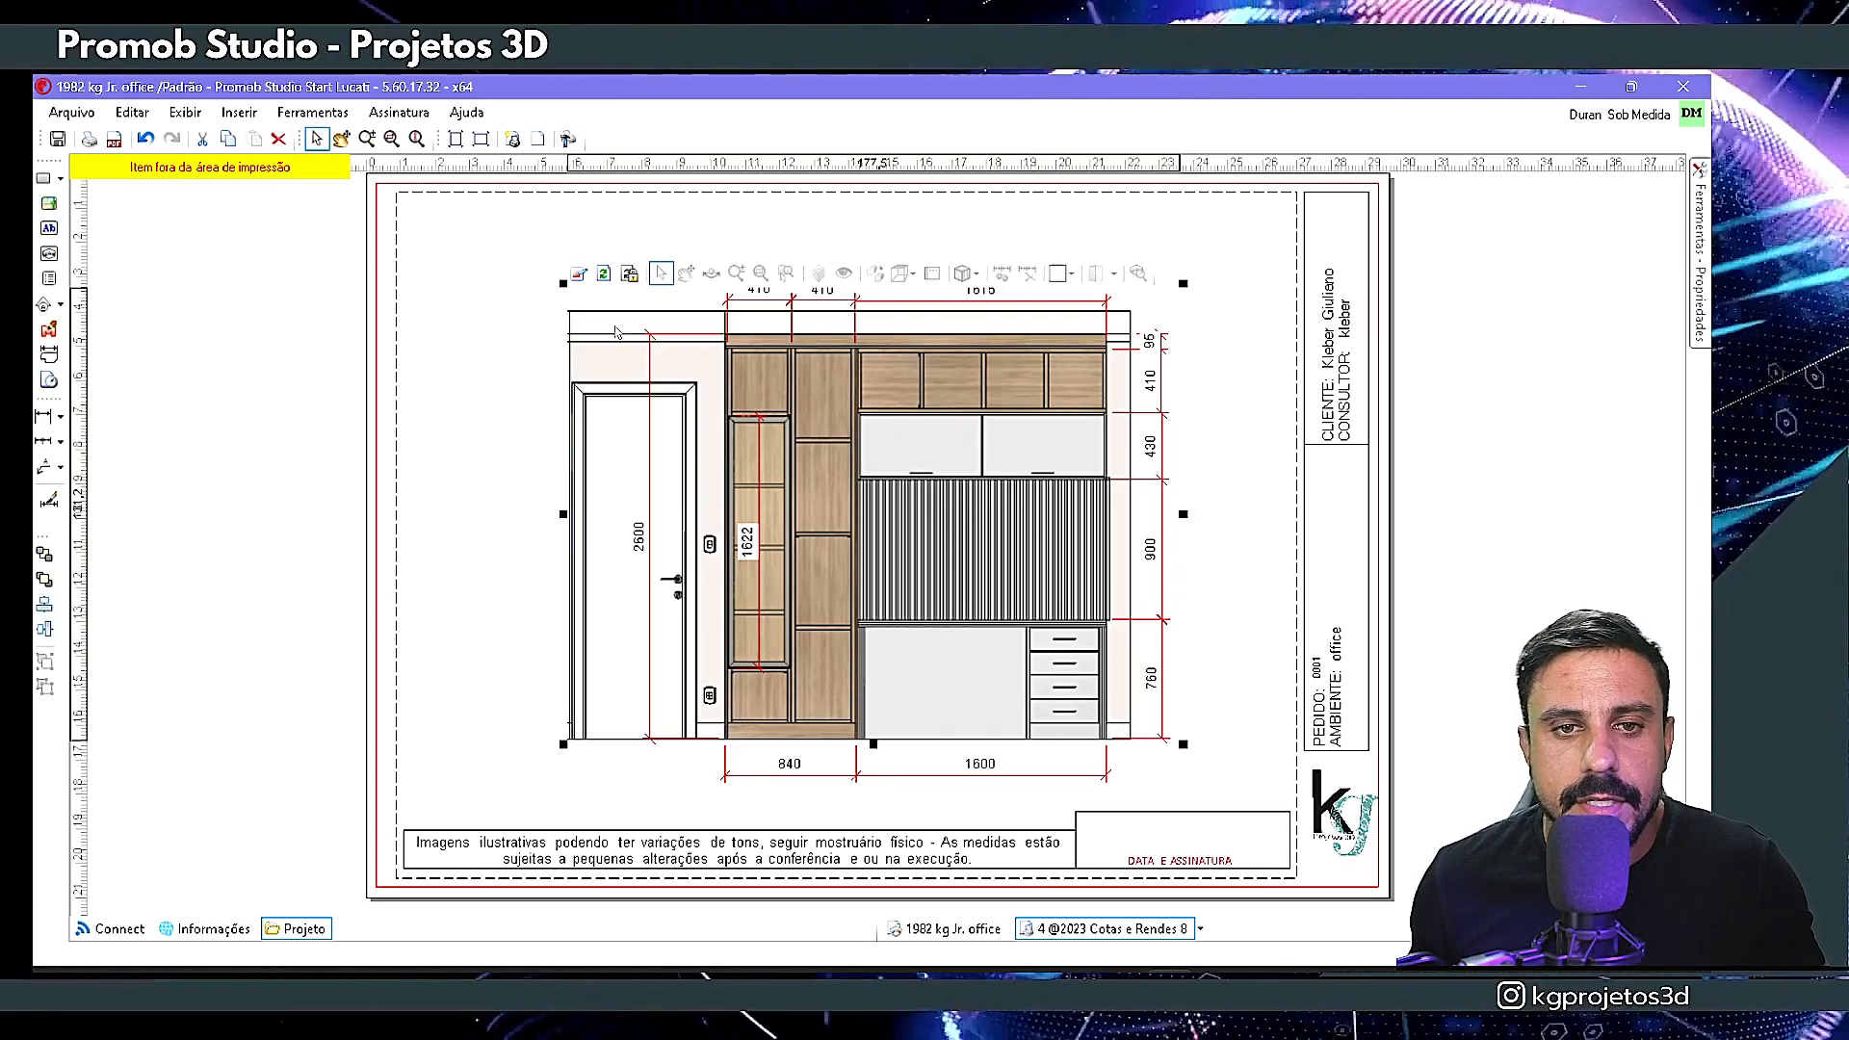
left_click(631, 274)
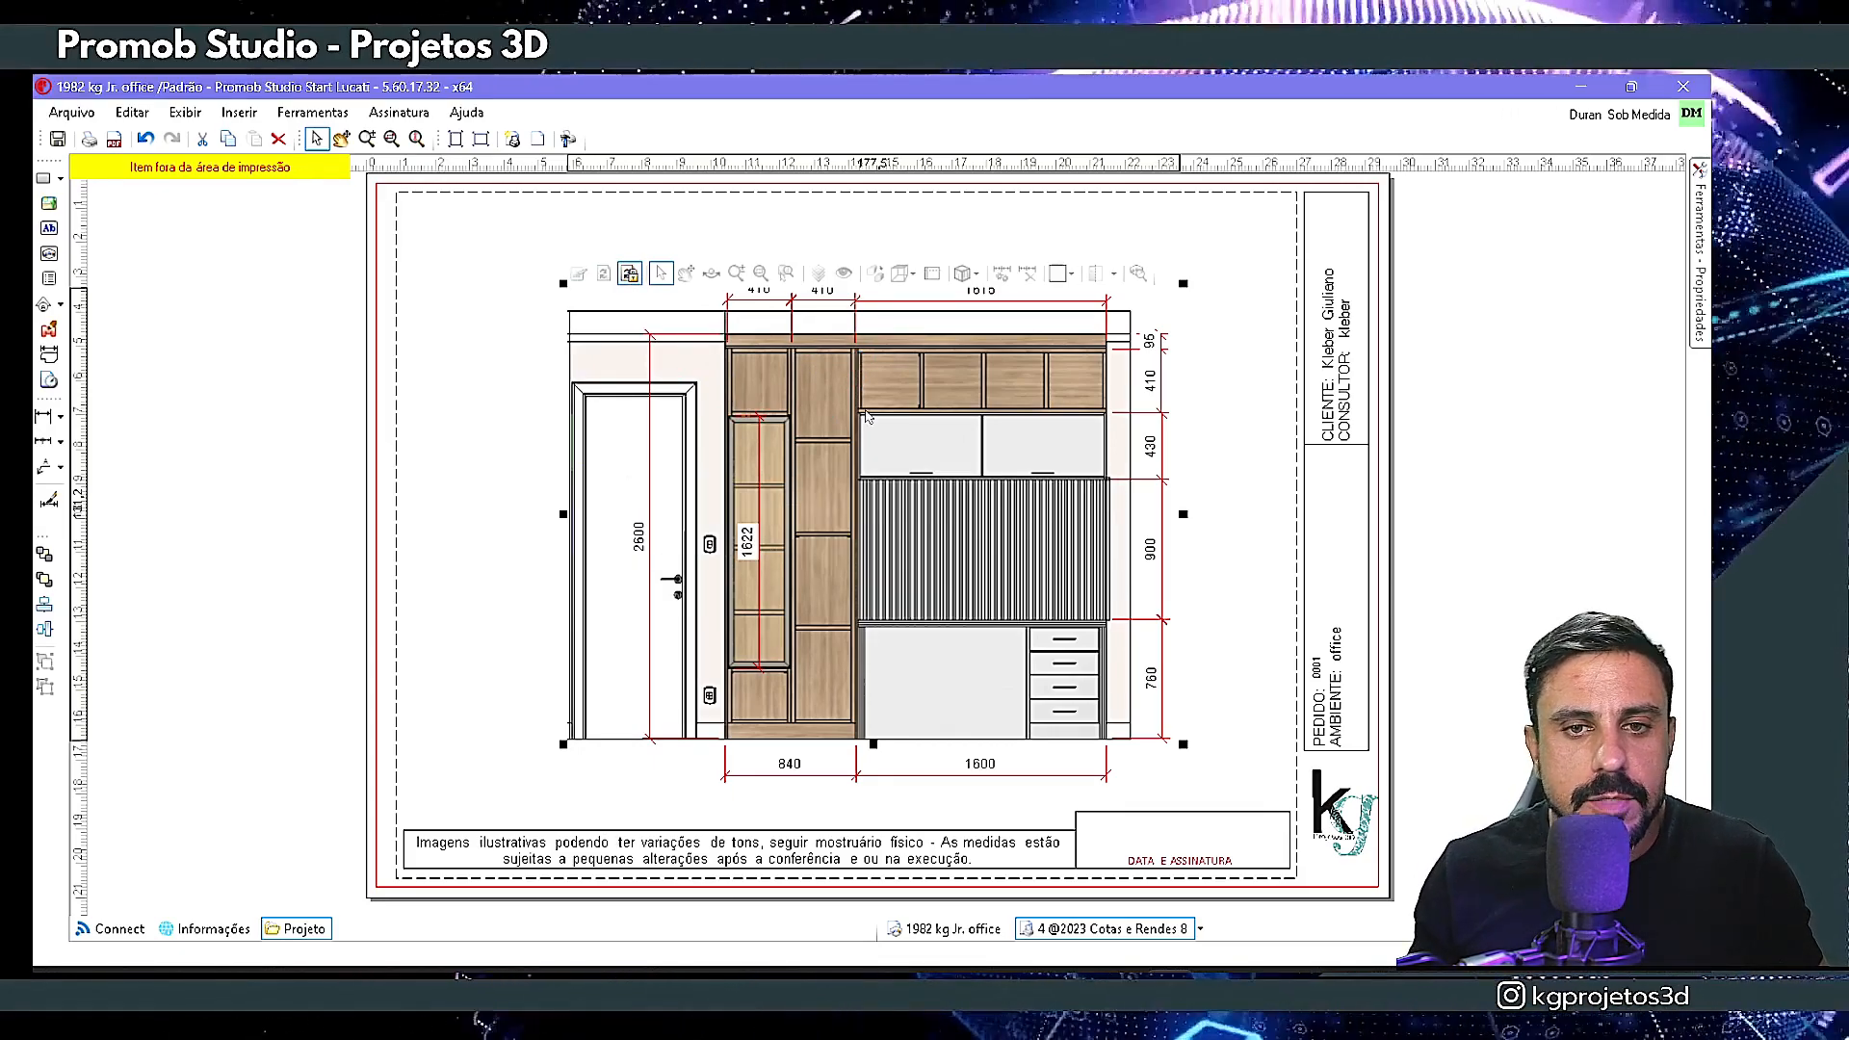
scroll(866, 520, "up", 5)
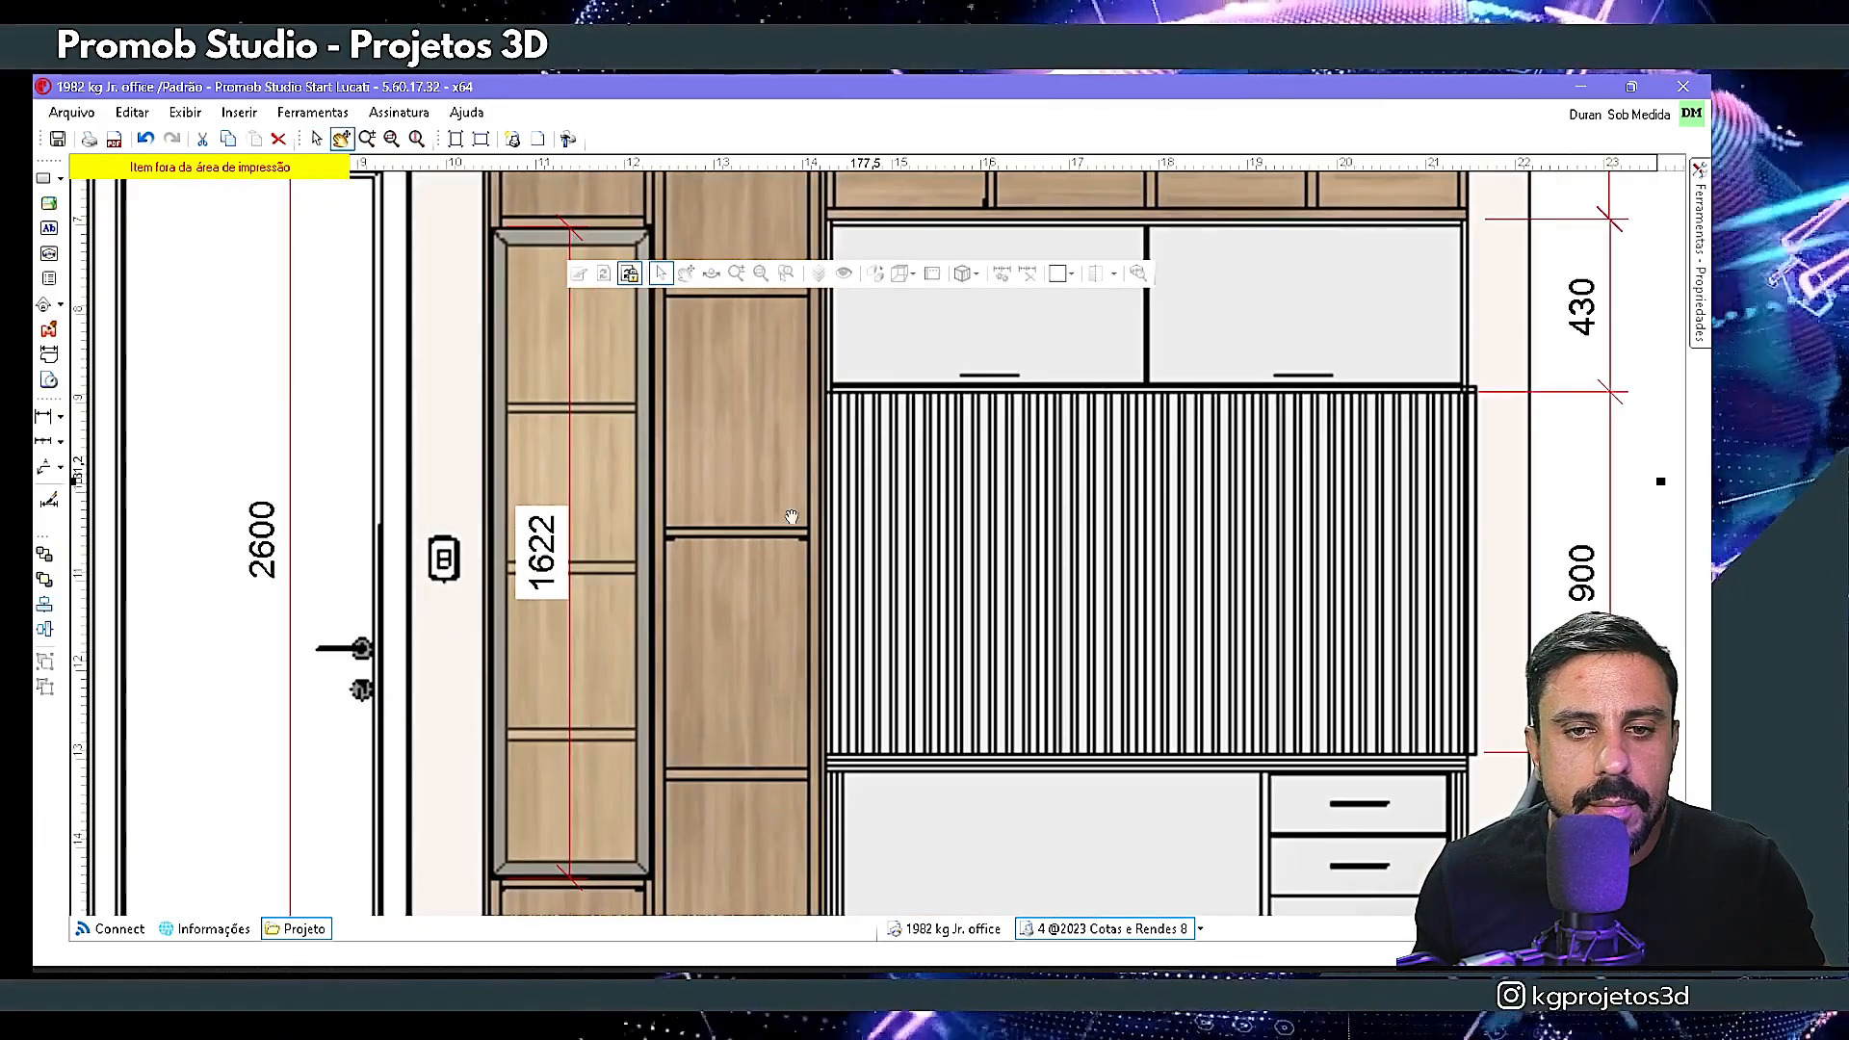
middle_click_drag(680, 414, 923, 771)
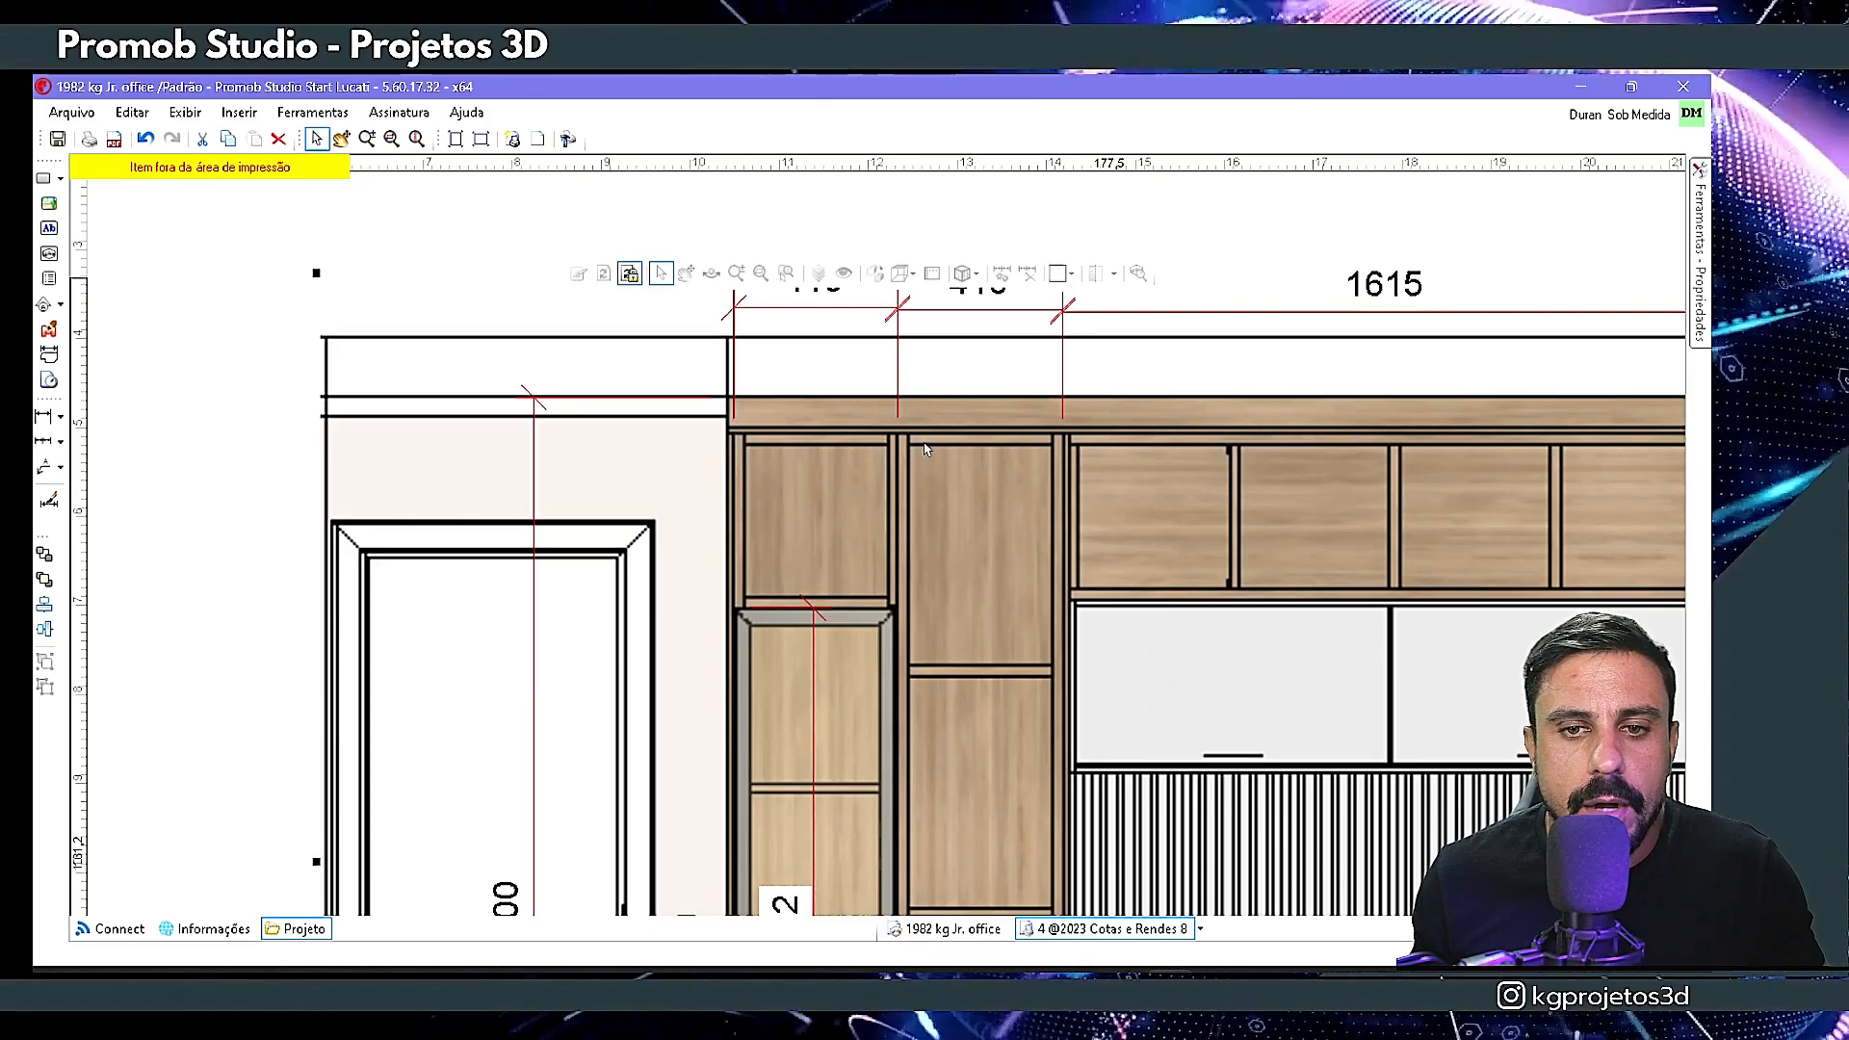
scroll(924, 449, "down", 5)
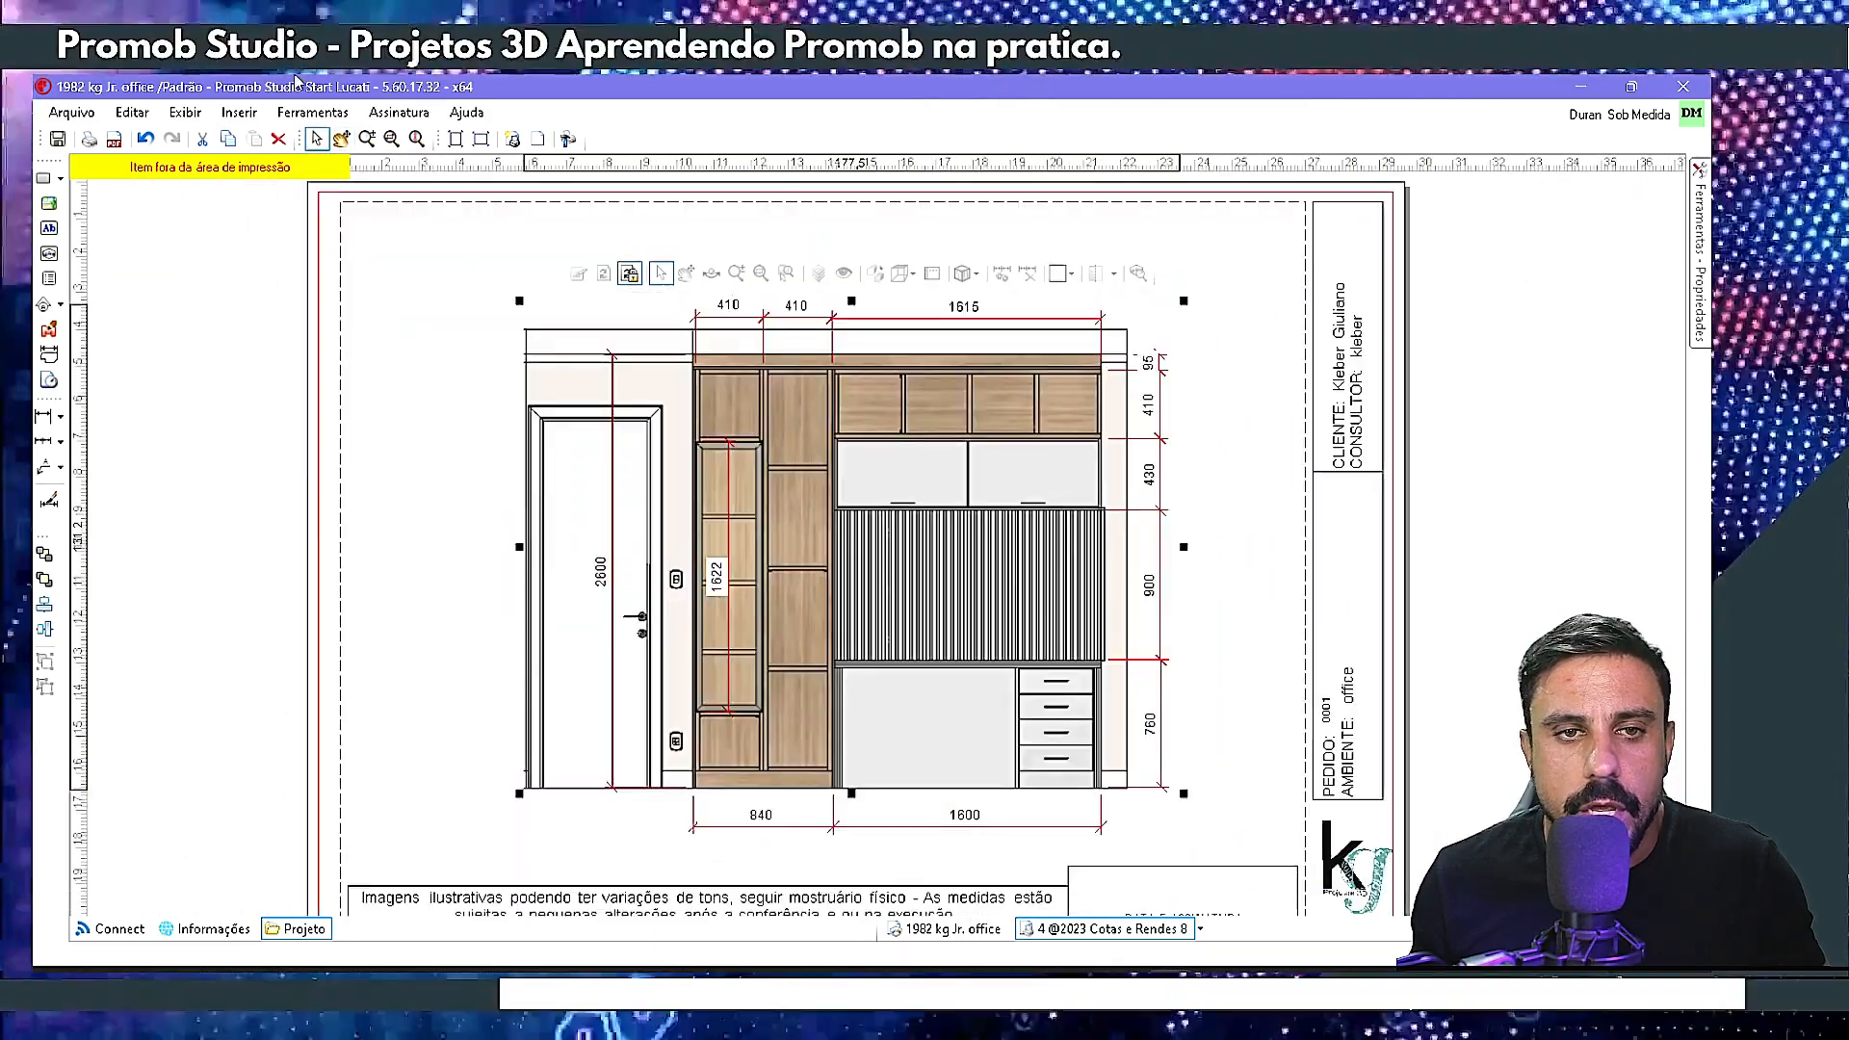
left_click(417, 140)
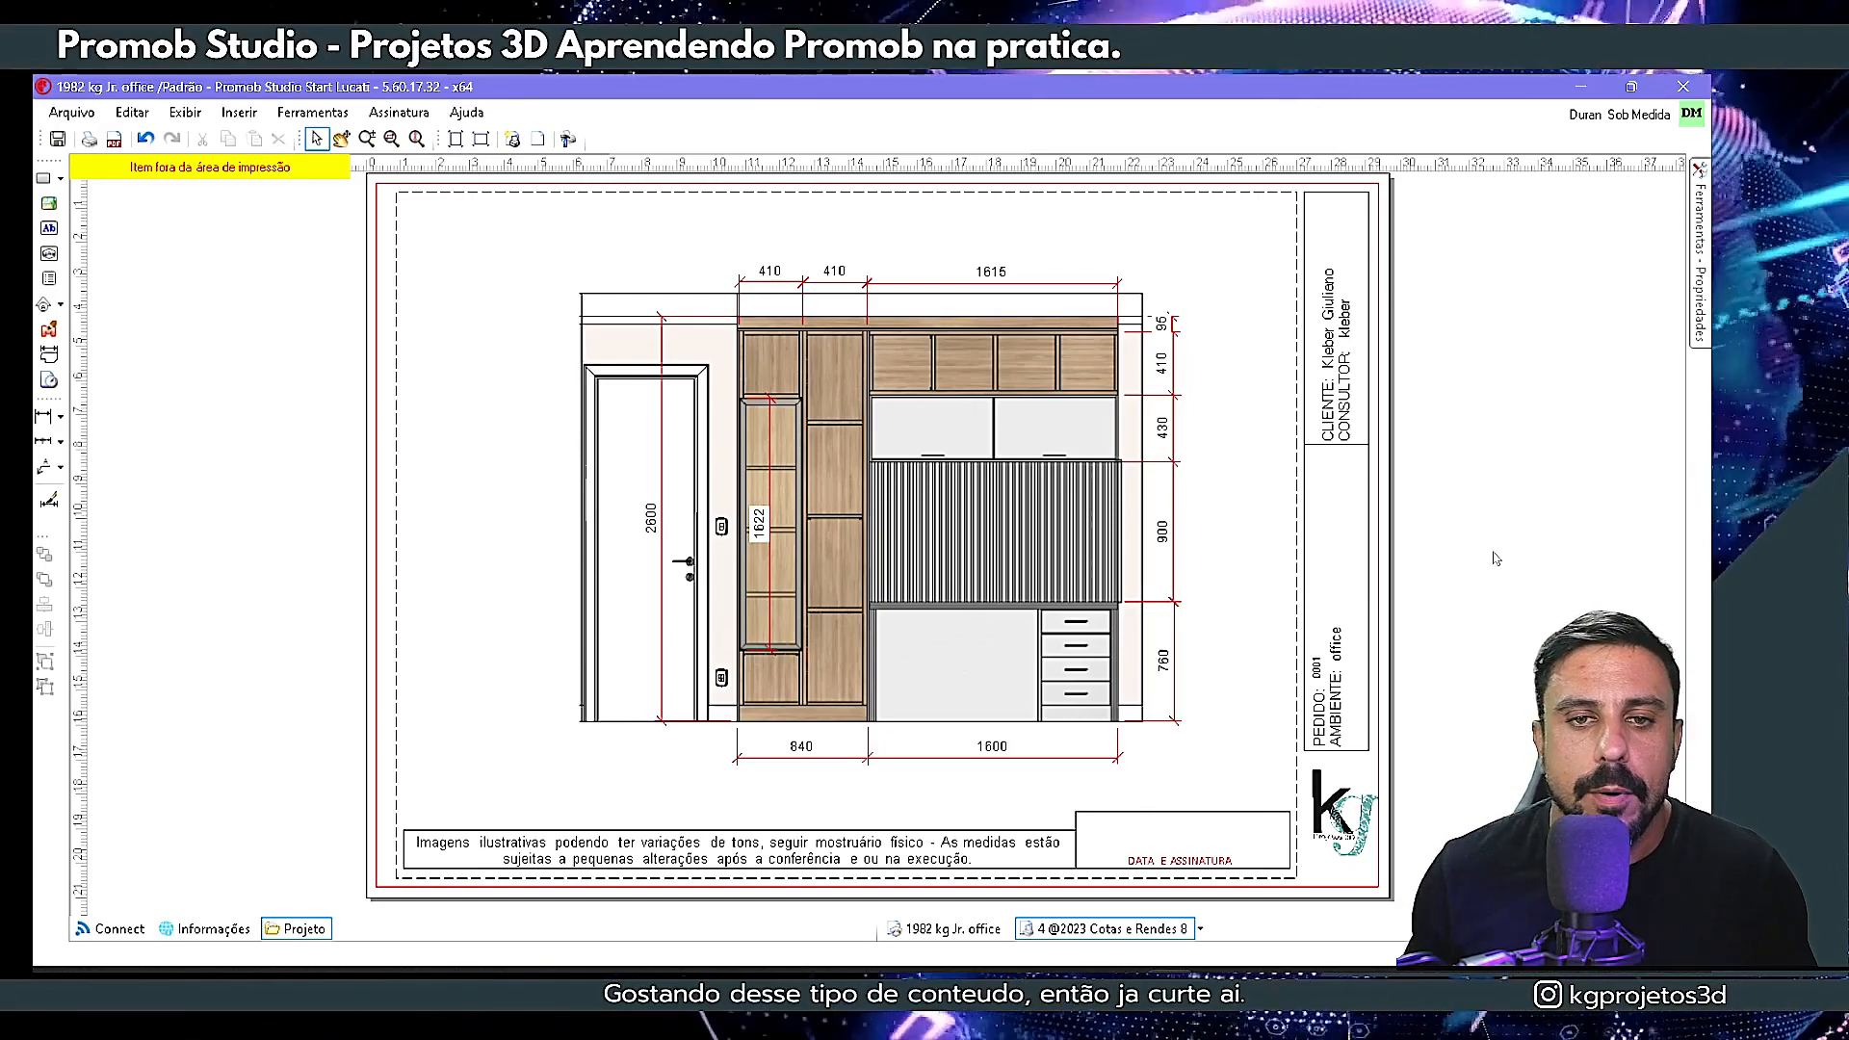
- Dimension the furniture's overall width above the partial dimensions and override the displayed value with 2450
left_click(48, 418)
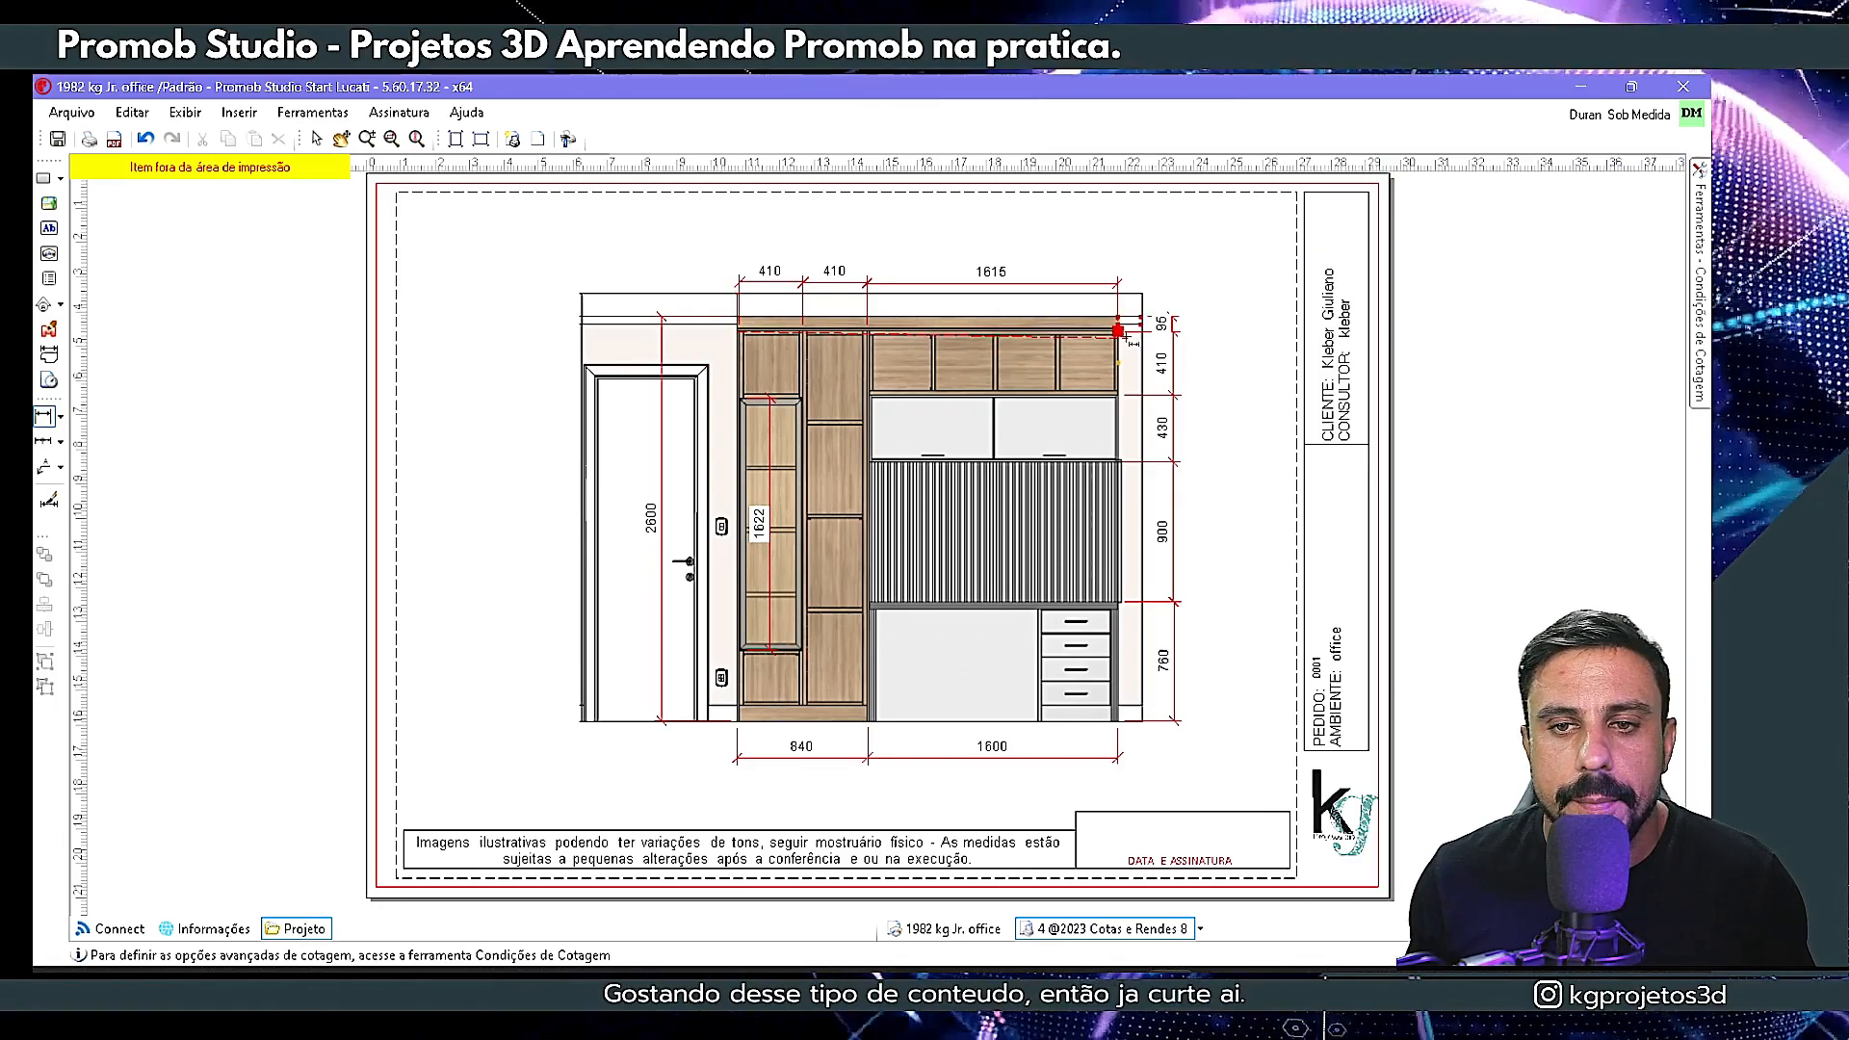
left_click(1118, 333)
left_click(717, 234)
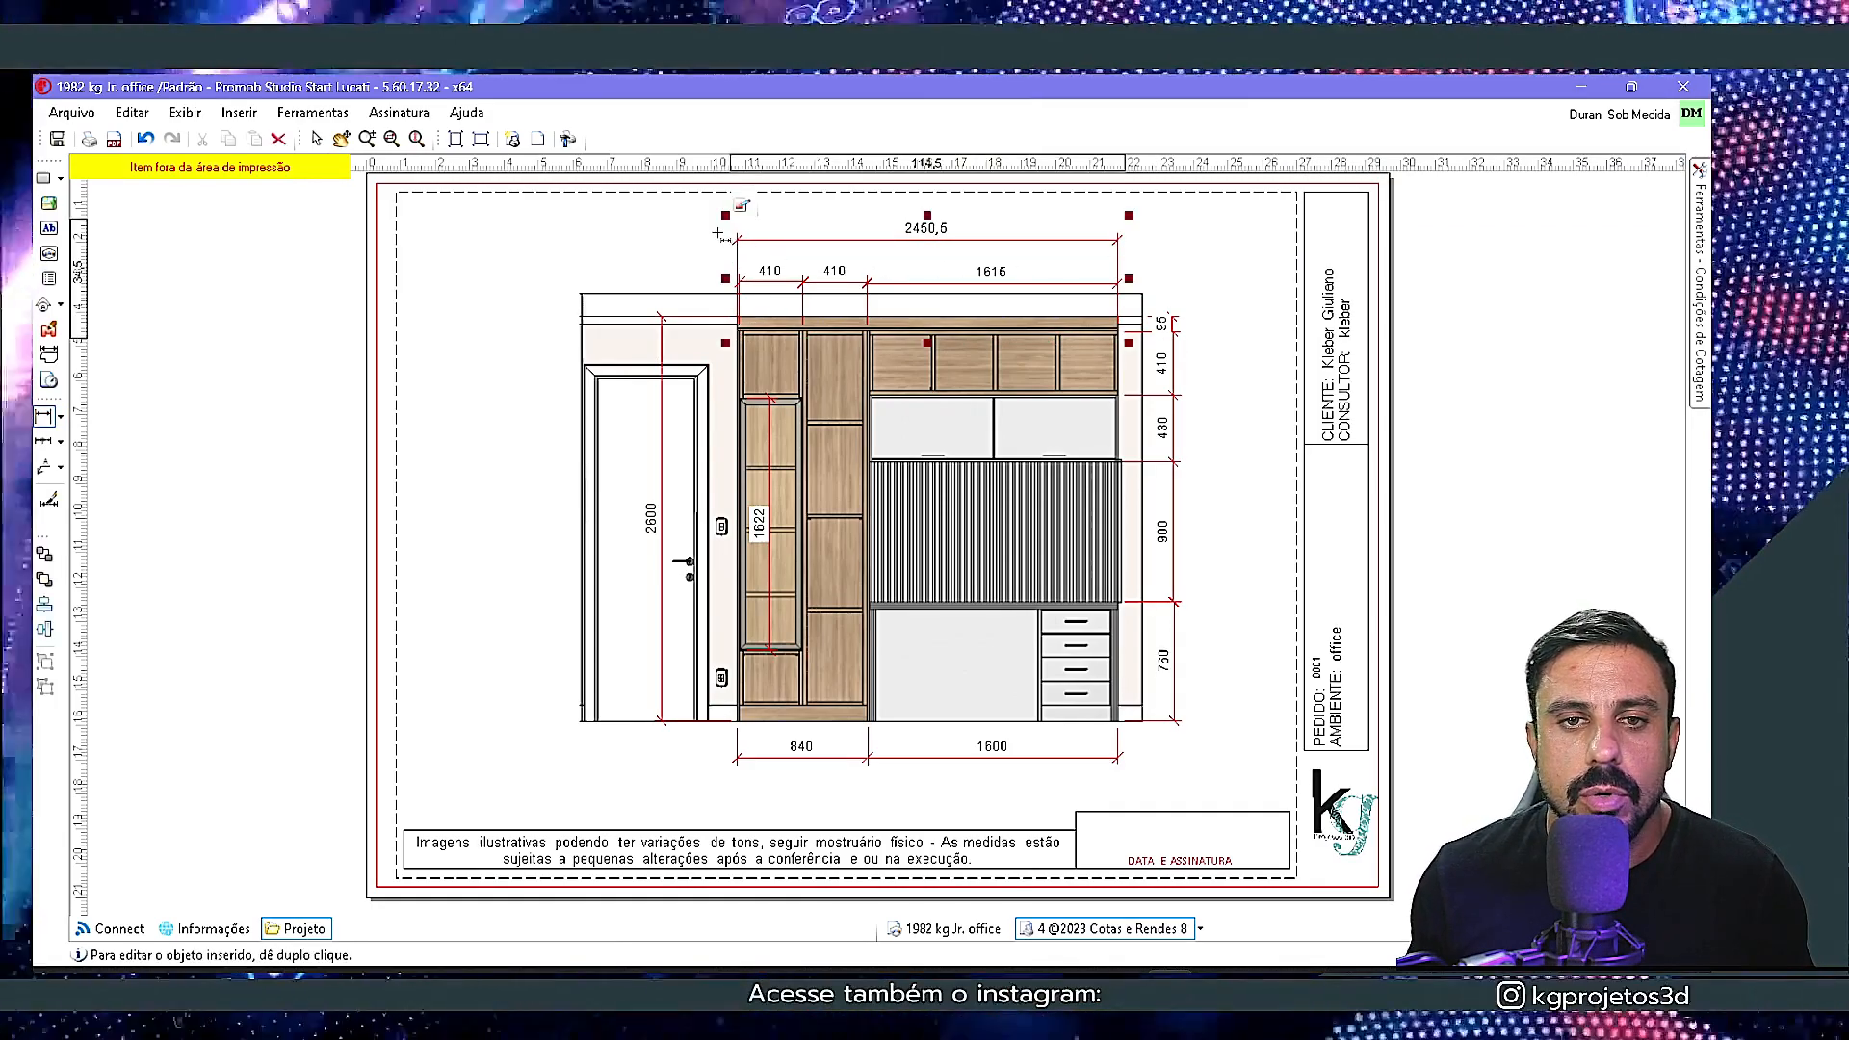
double_click(717, 234)
type("2450,")
key("Return")
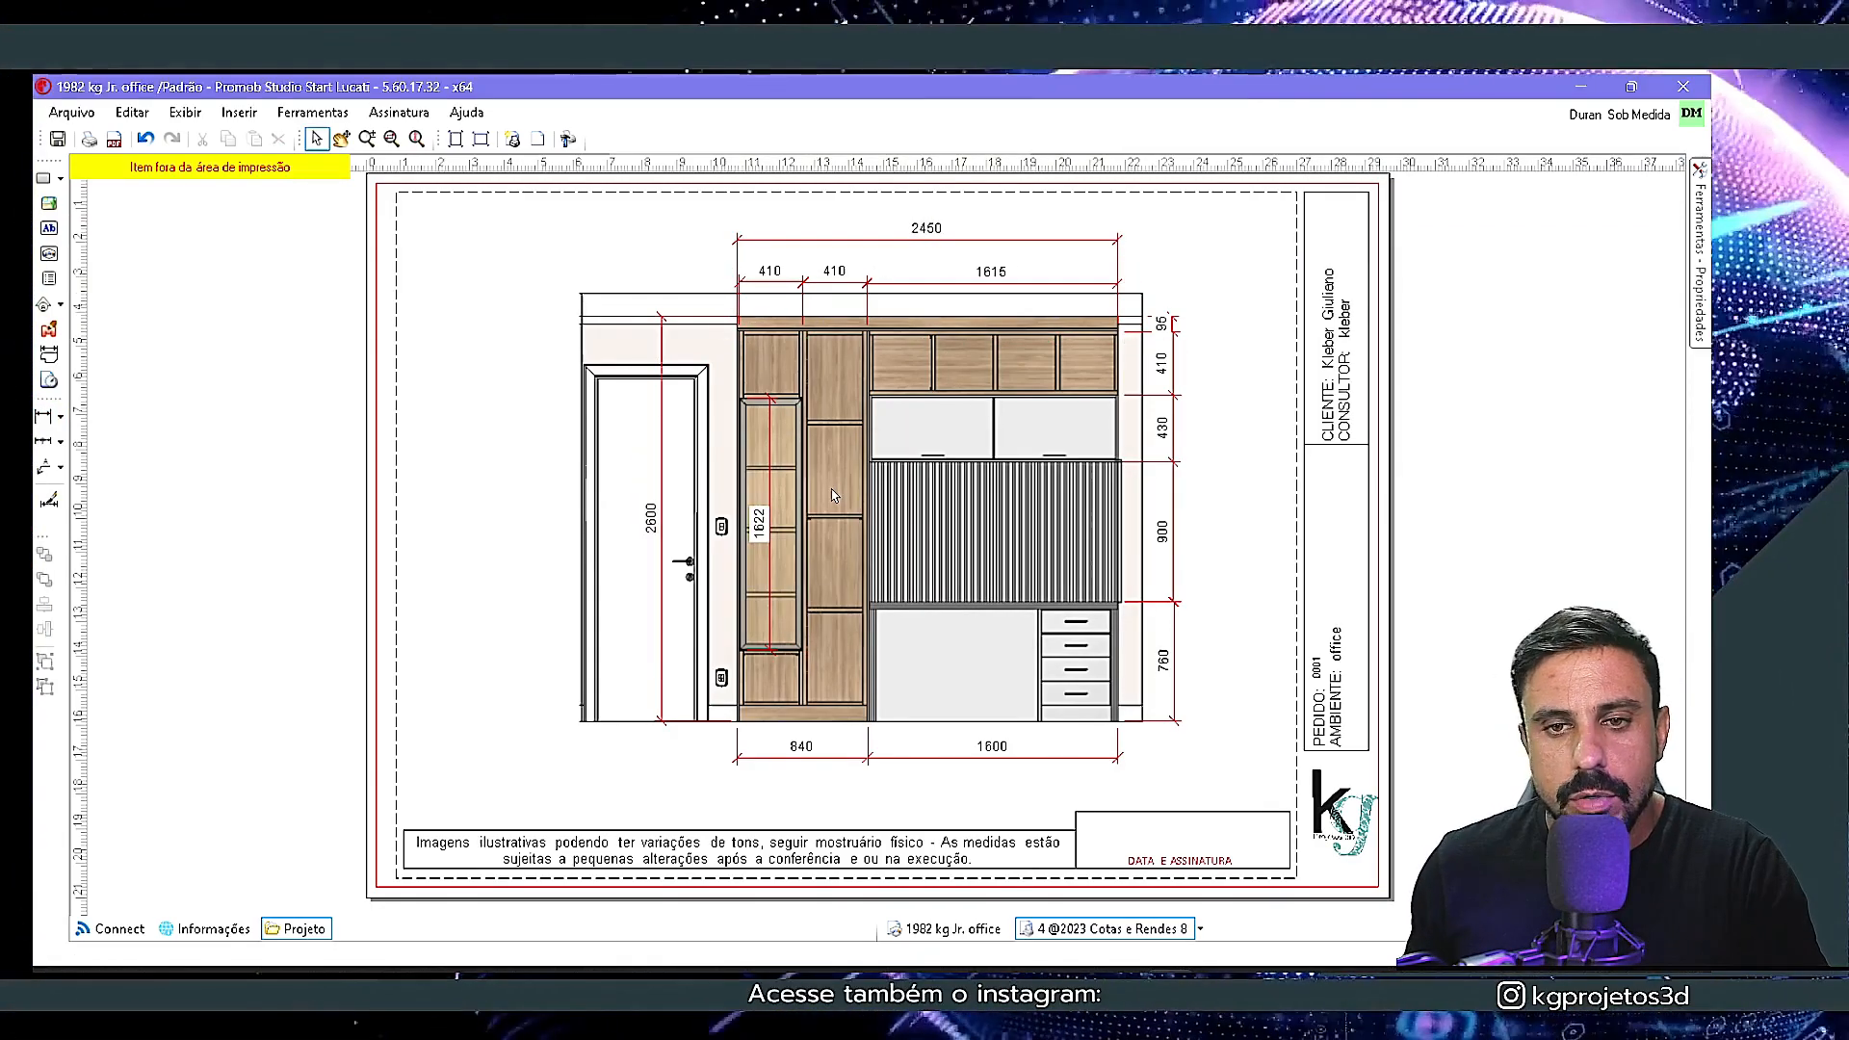
- Duplicate the dimensioned sheet and delete the elevation viewport and its dimensions from the copy
right_click(1160, 943)
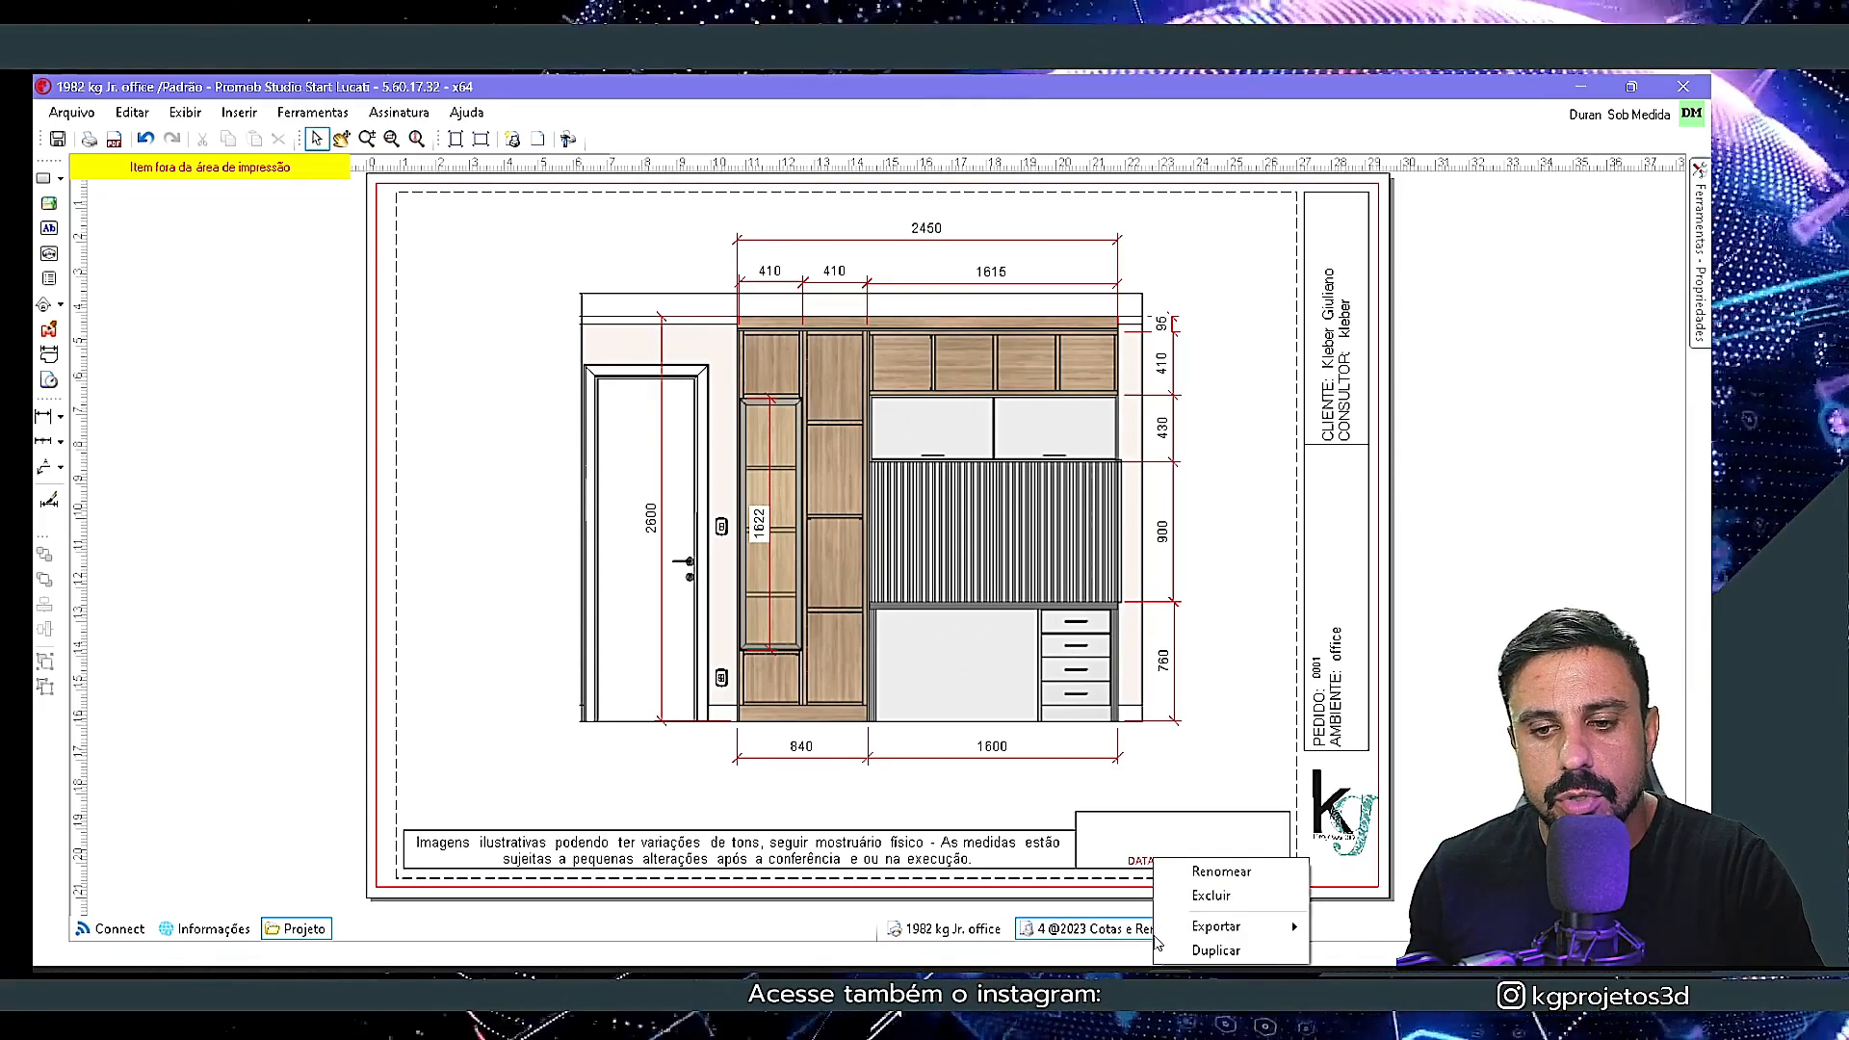
left_click(1216, 951)
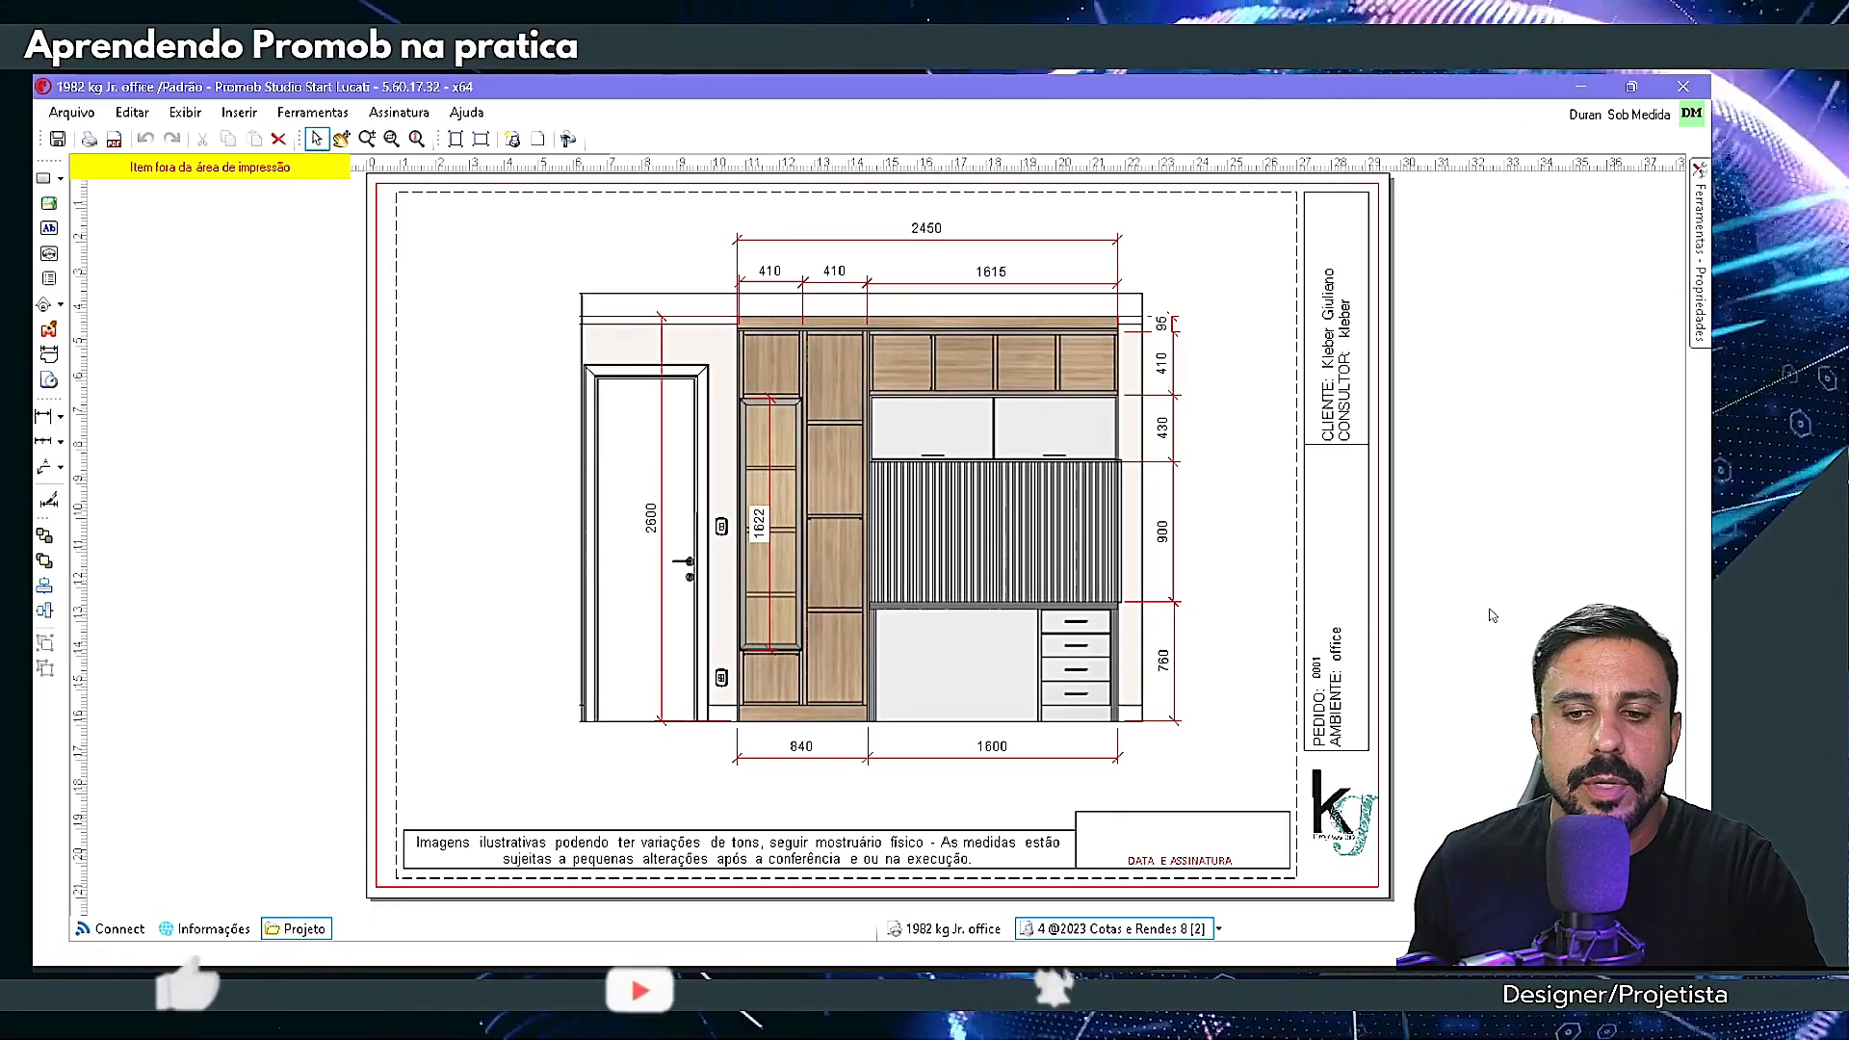
key("Delete")
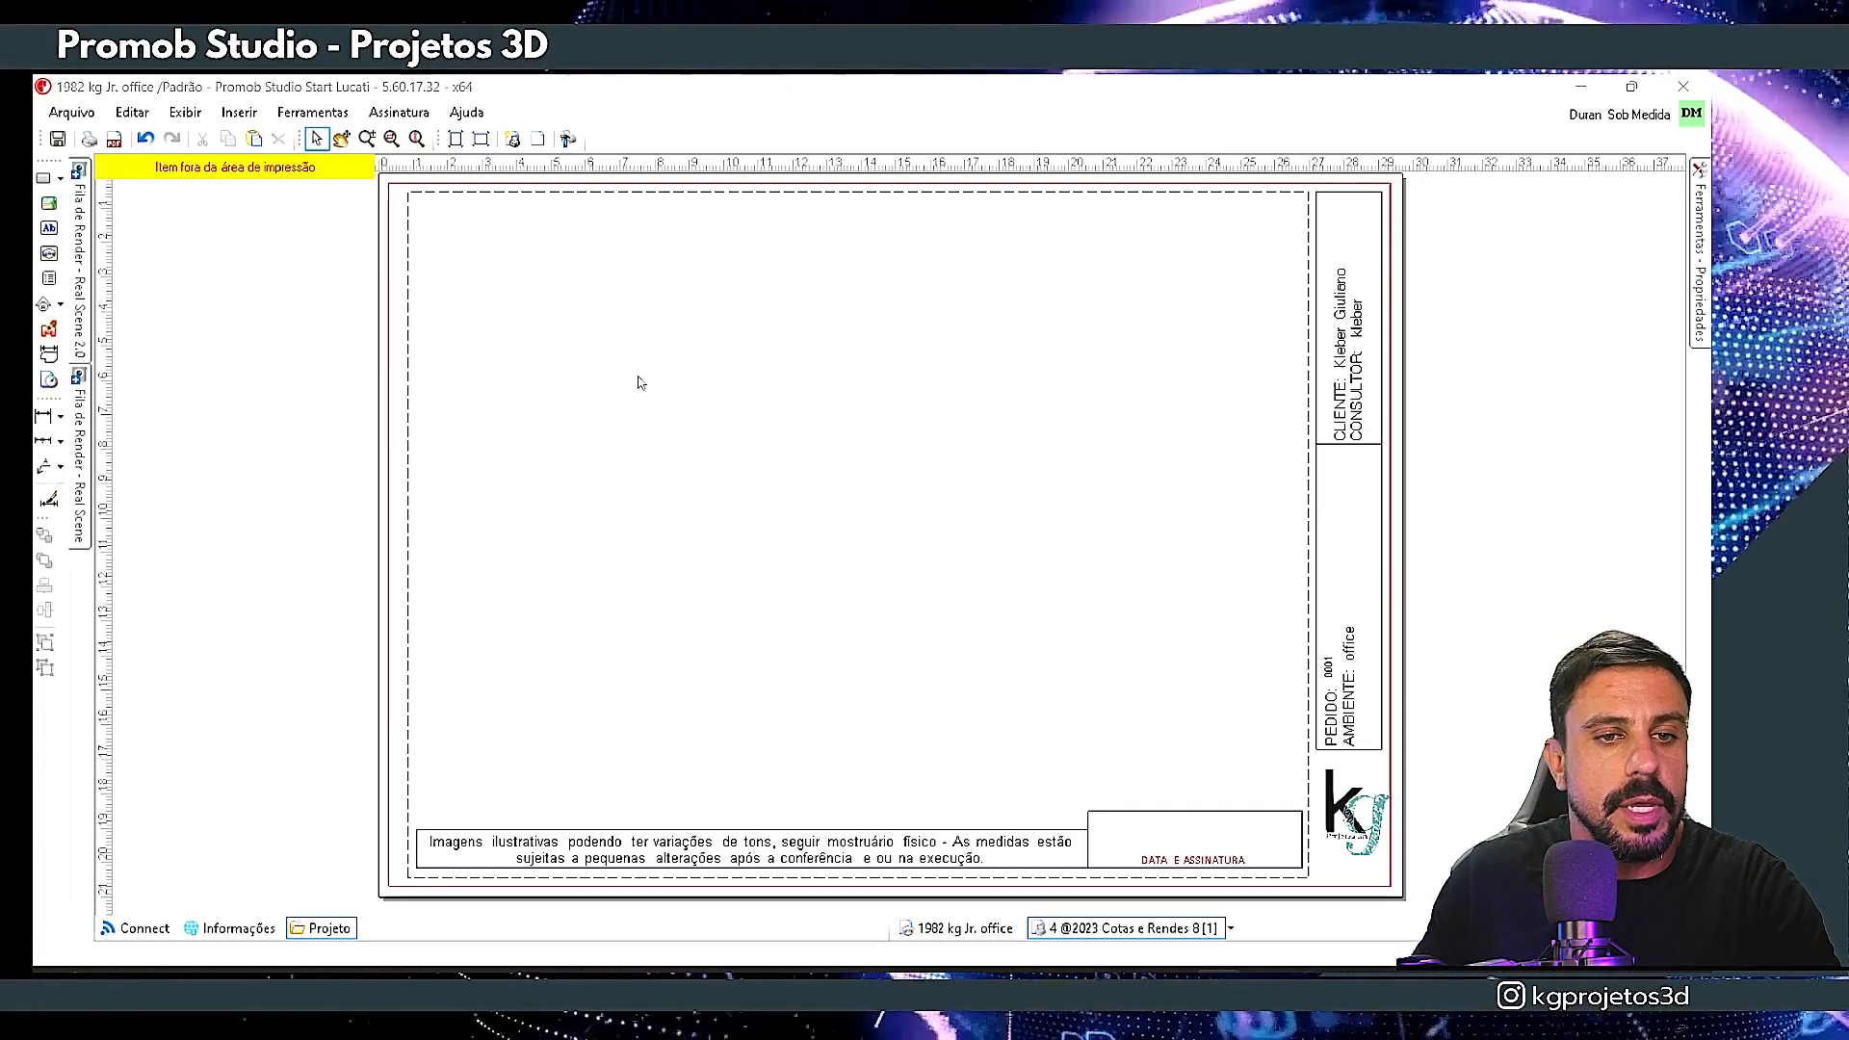
- Insert a new viewport of the office in the middle of the empty duplicated sheet
left_click(182, 276)
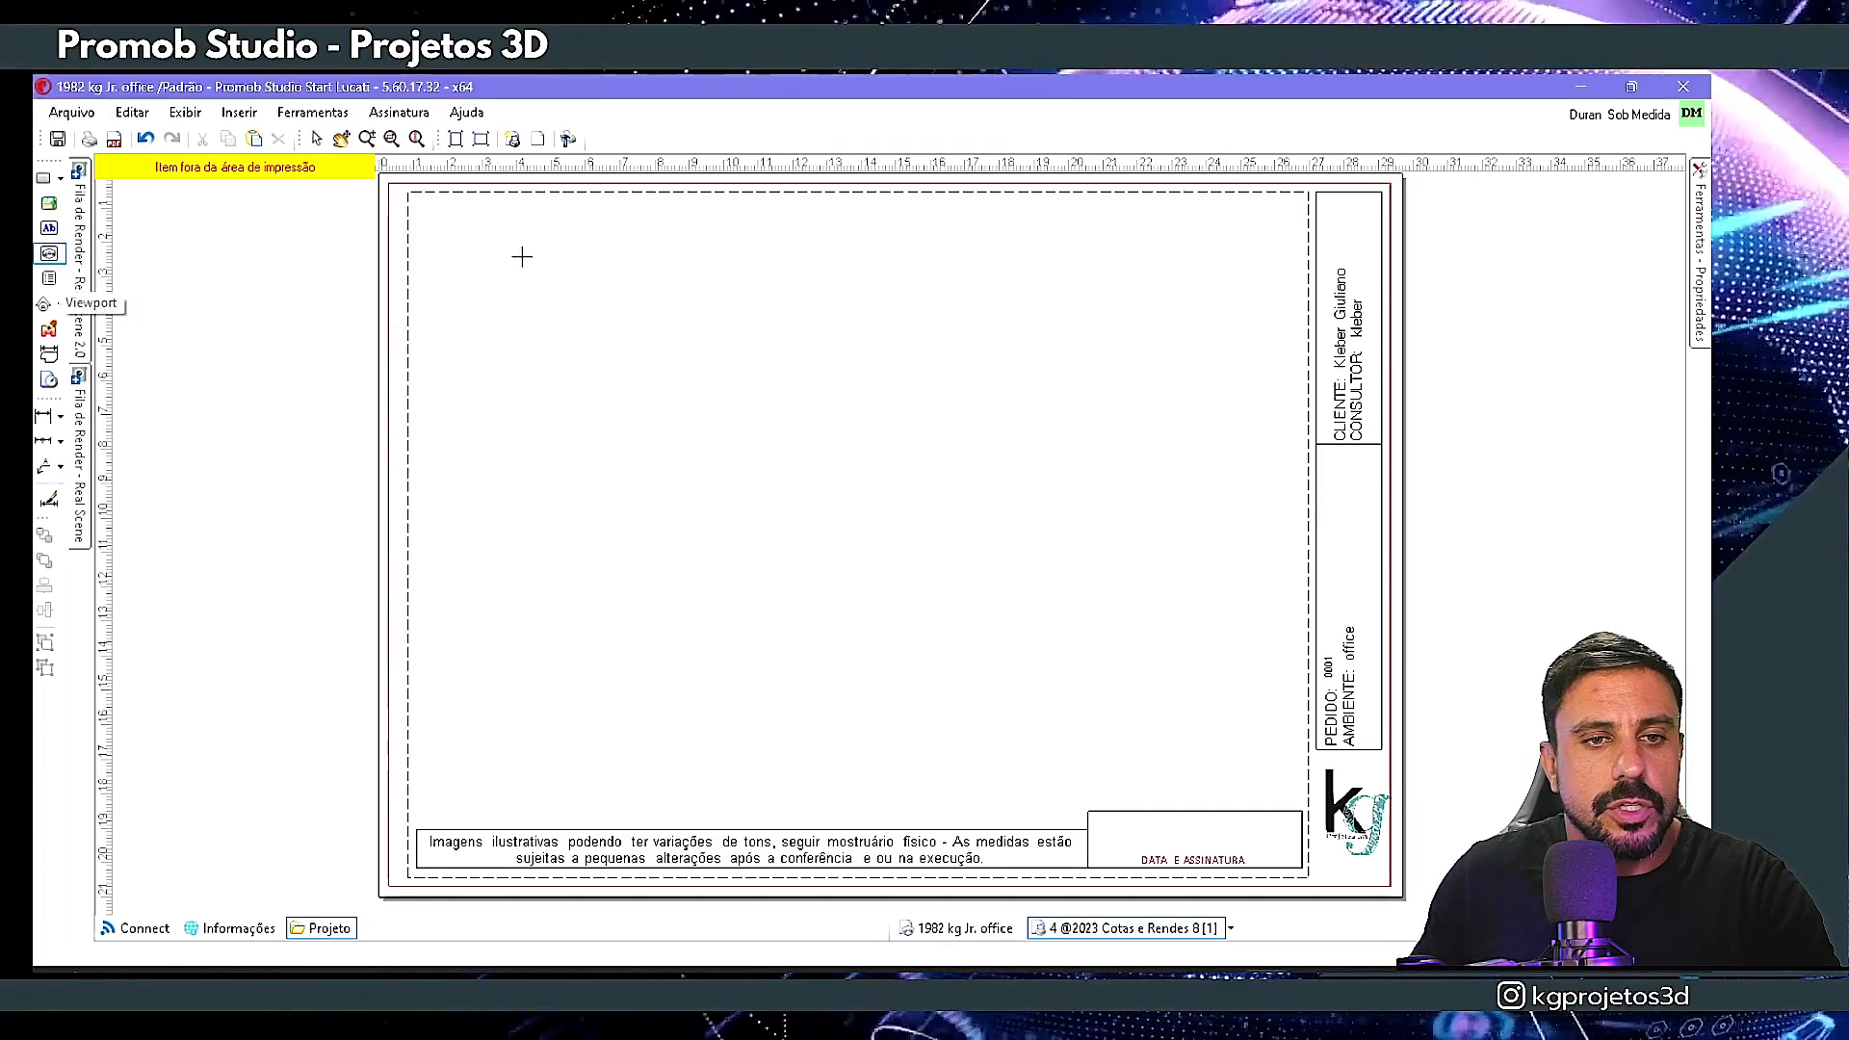
key("Escape")
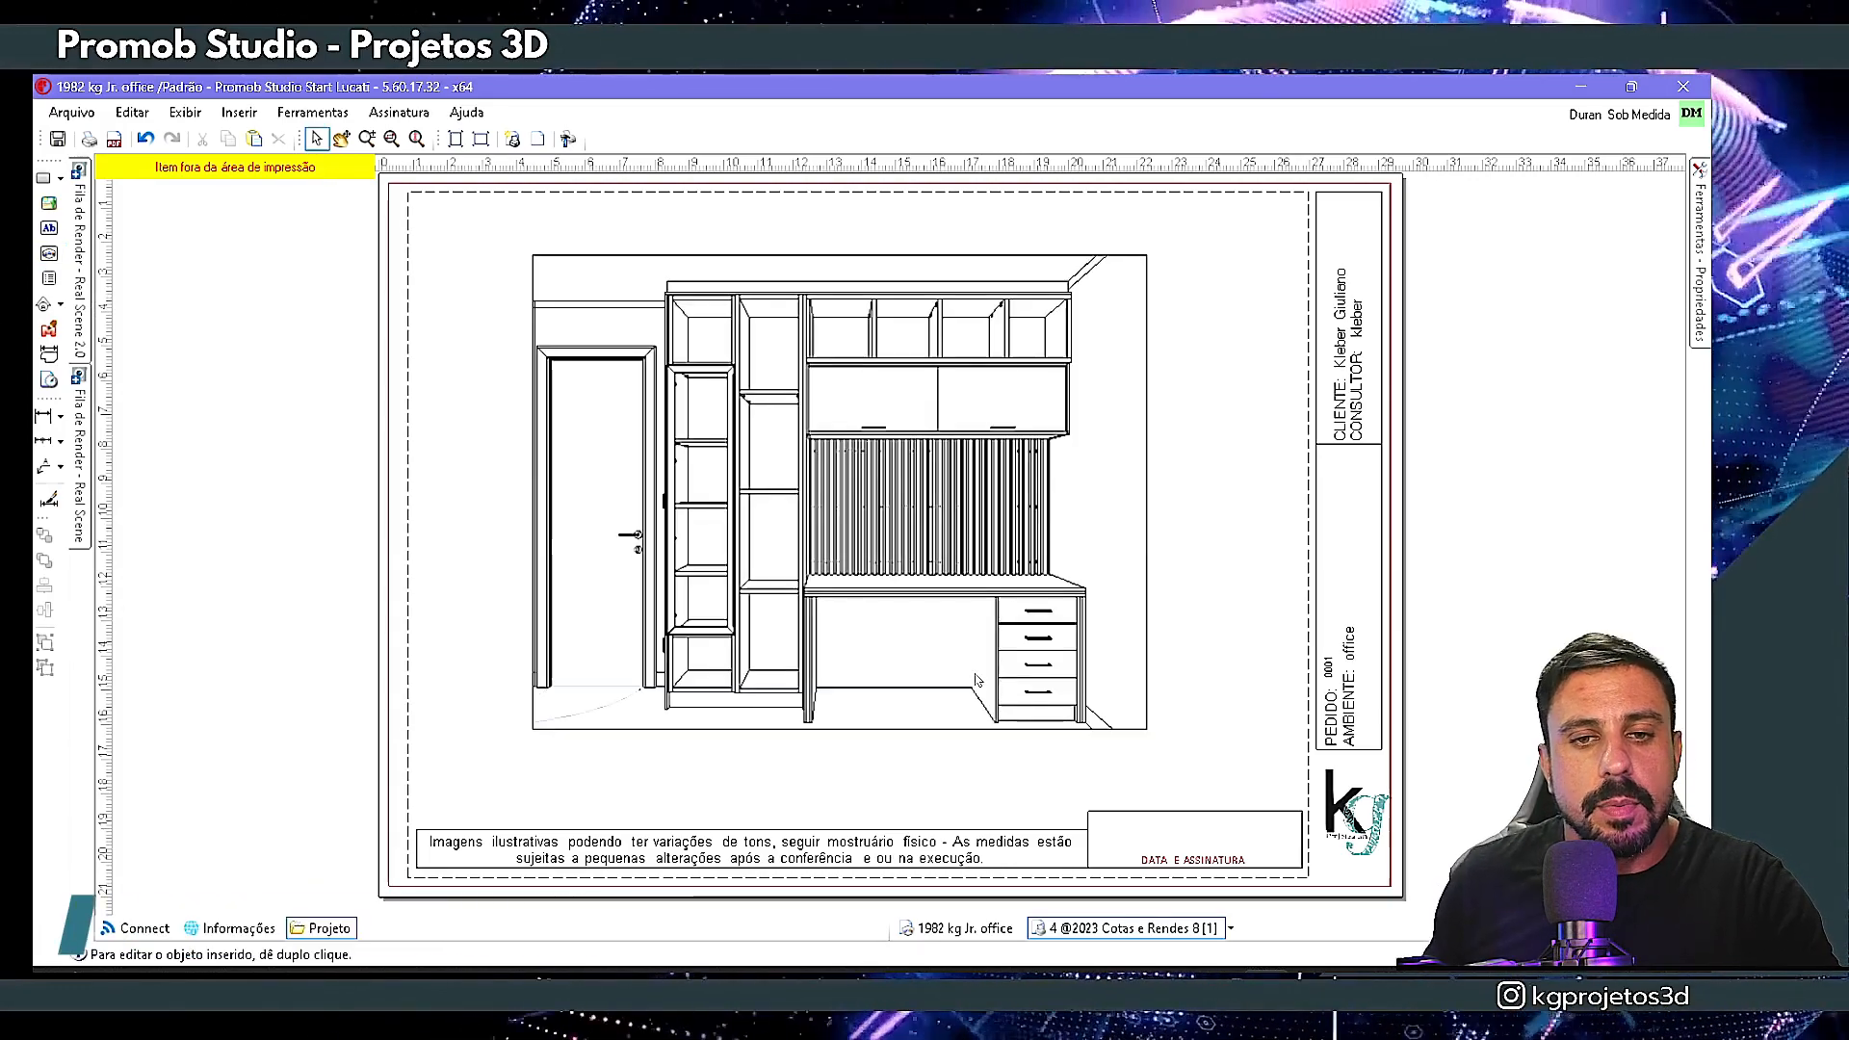
- Turn the new viewport to an angled perspective of the furniture and set its display mode to Texturas com Linhas
left_click(916, 549)
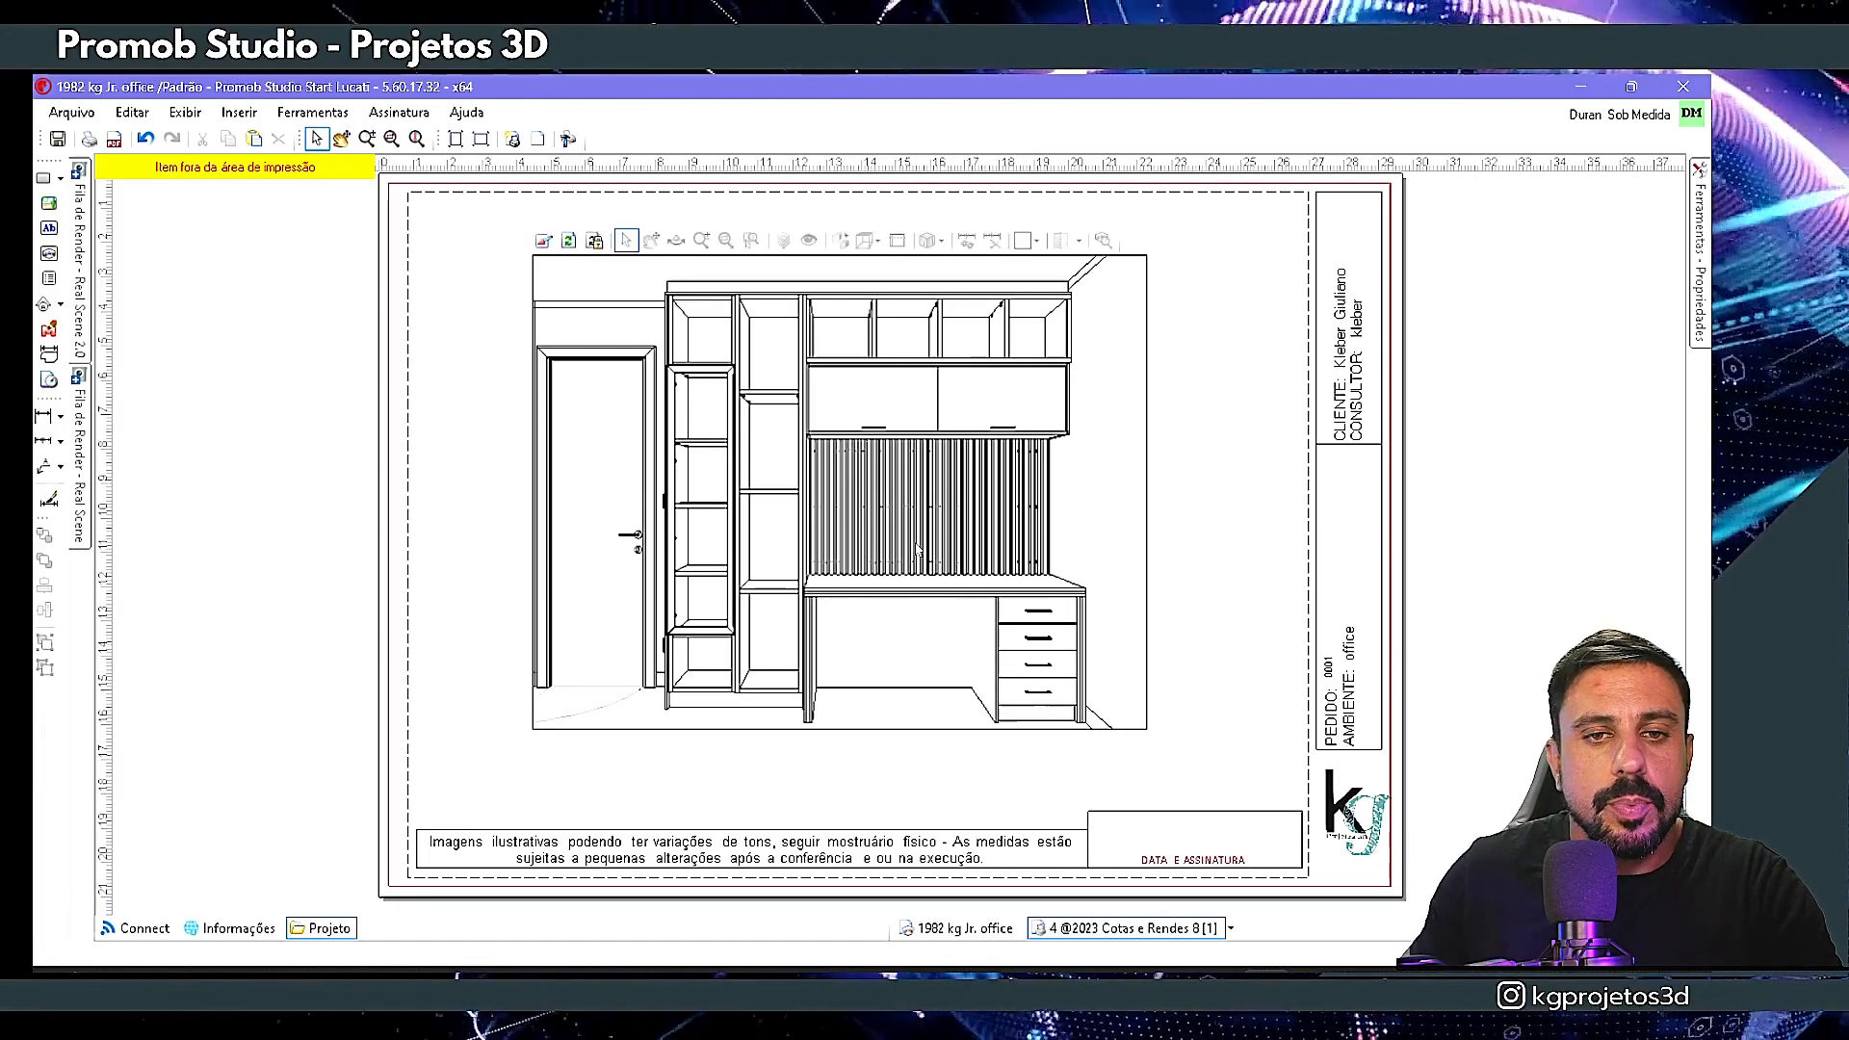
left_click(676, 241)
left_click_drag(755, 404, 804, 471)
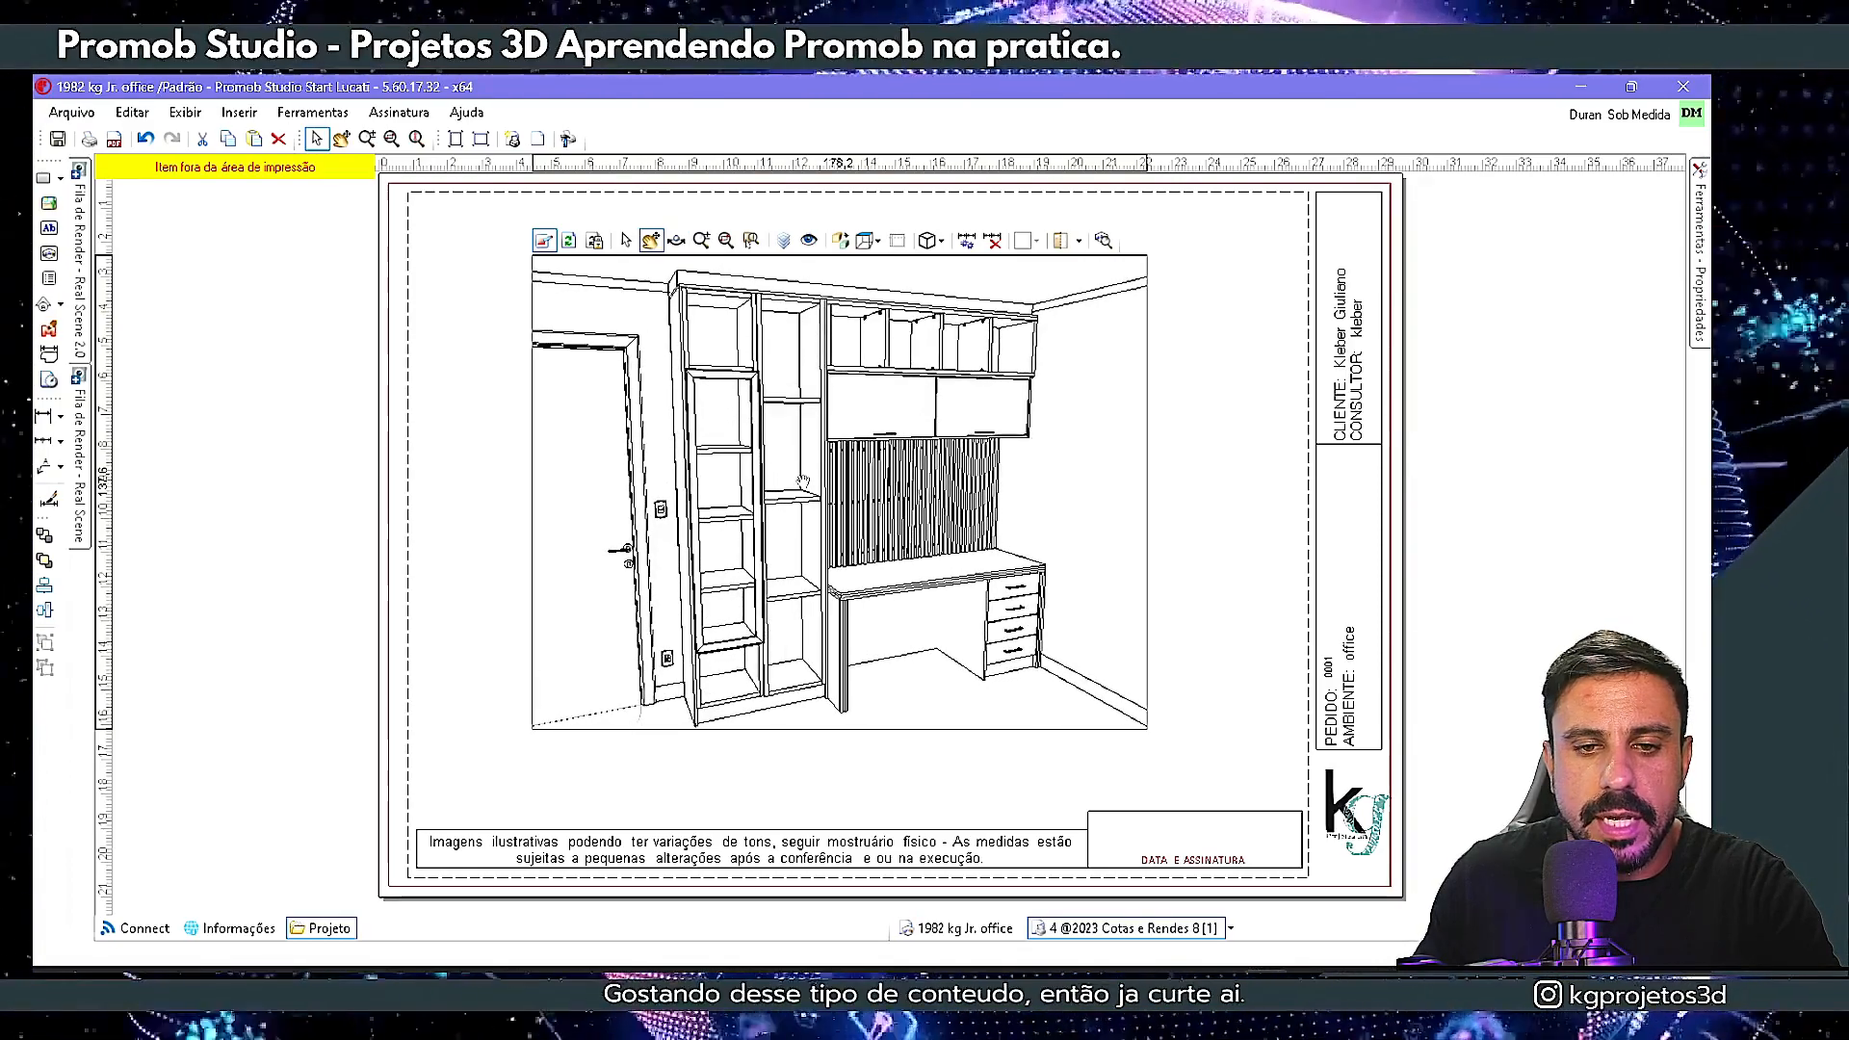
left_click(934, 242)
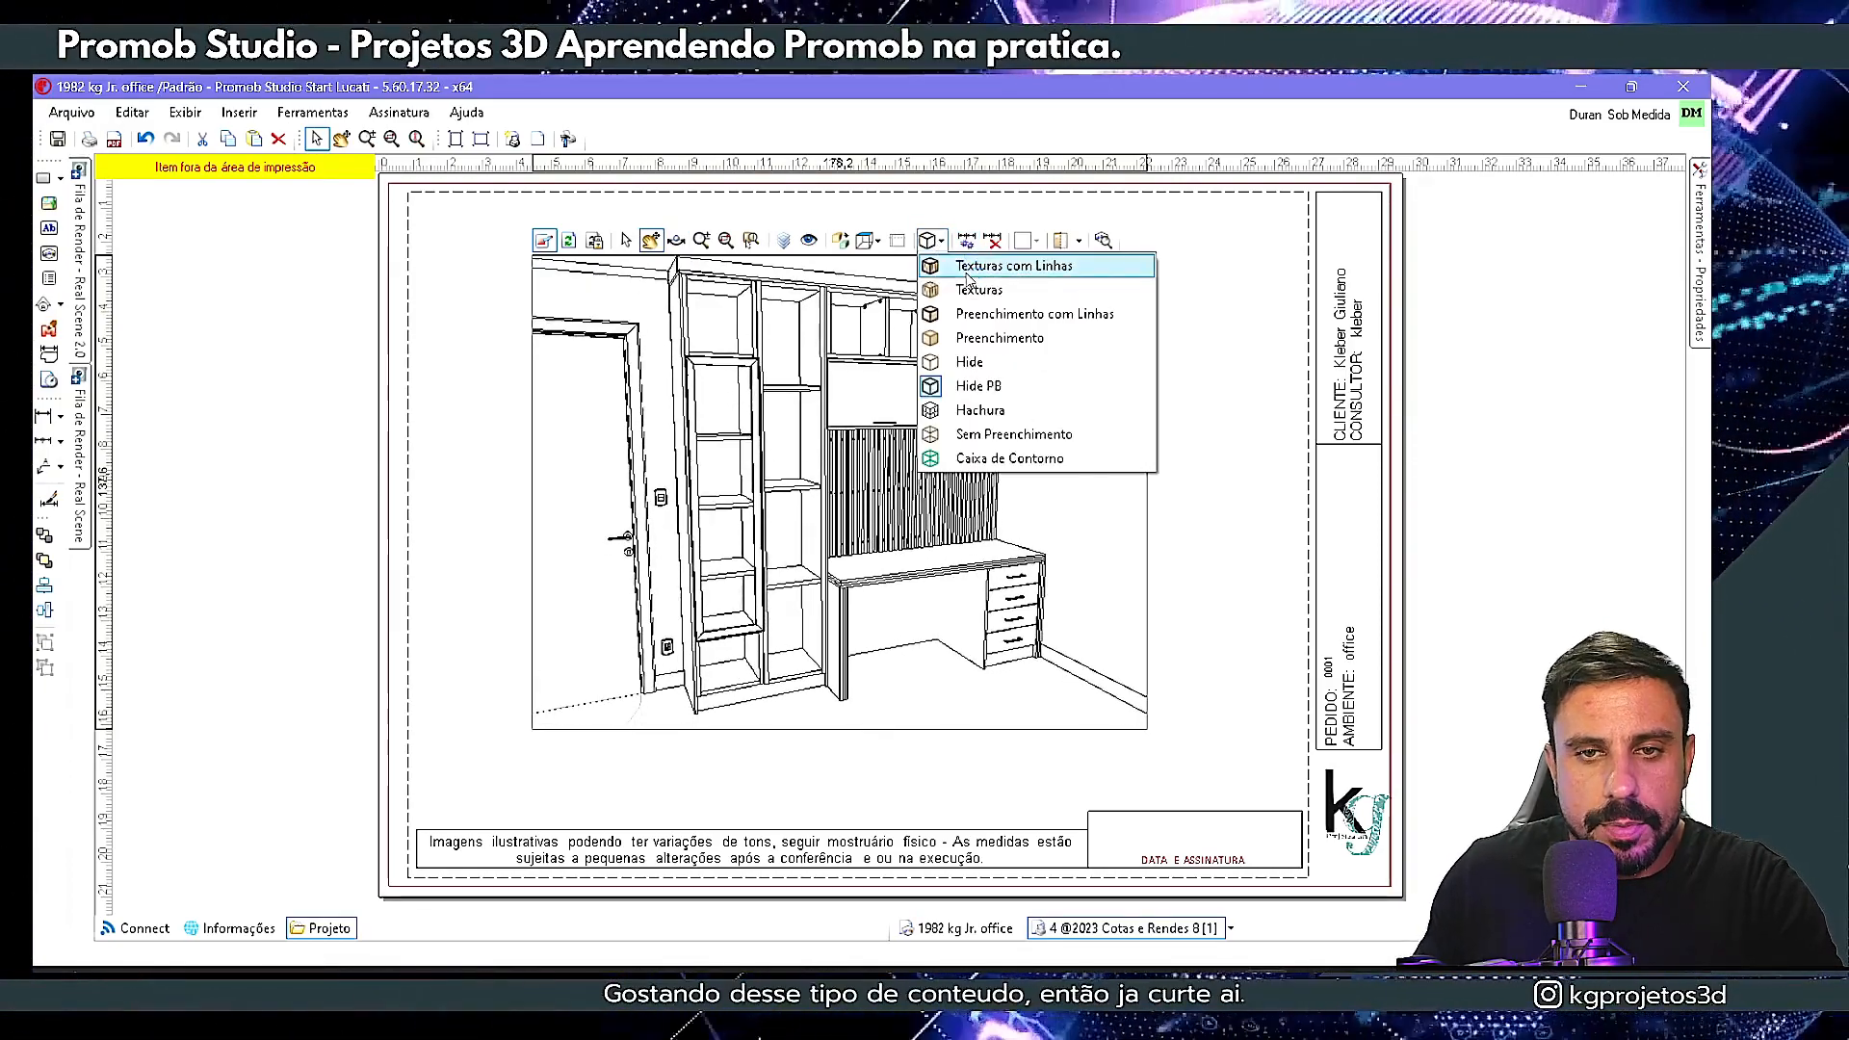
left_click(966, 270)
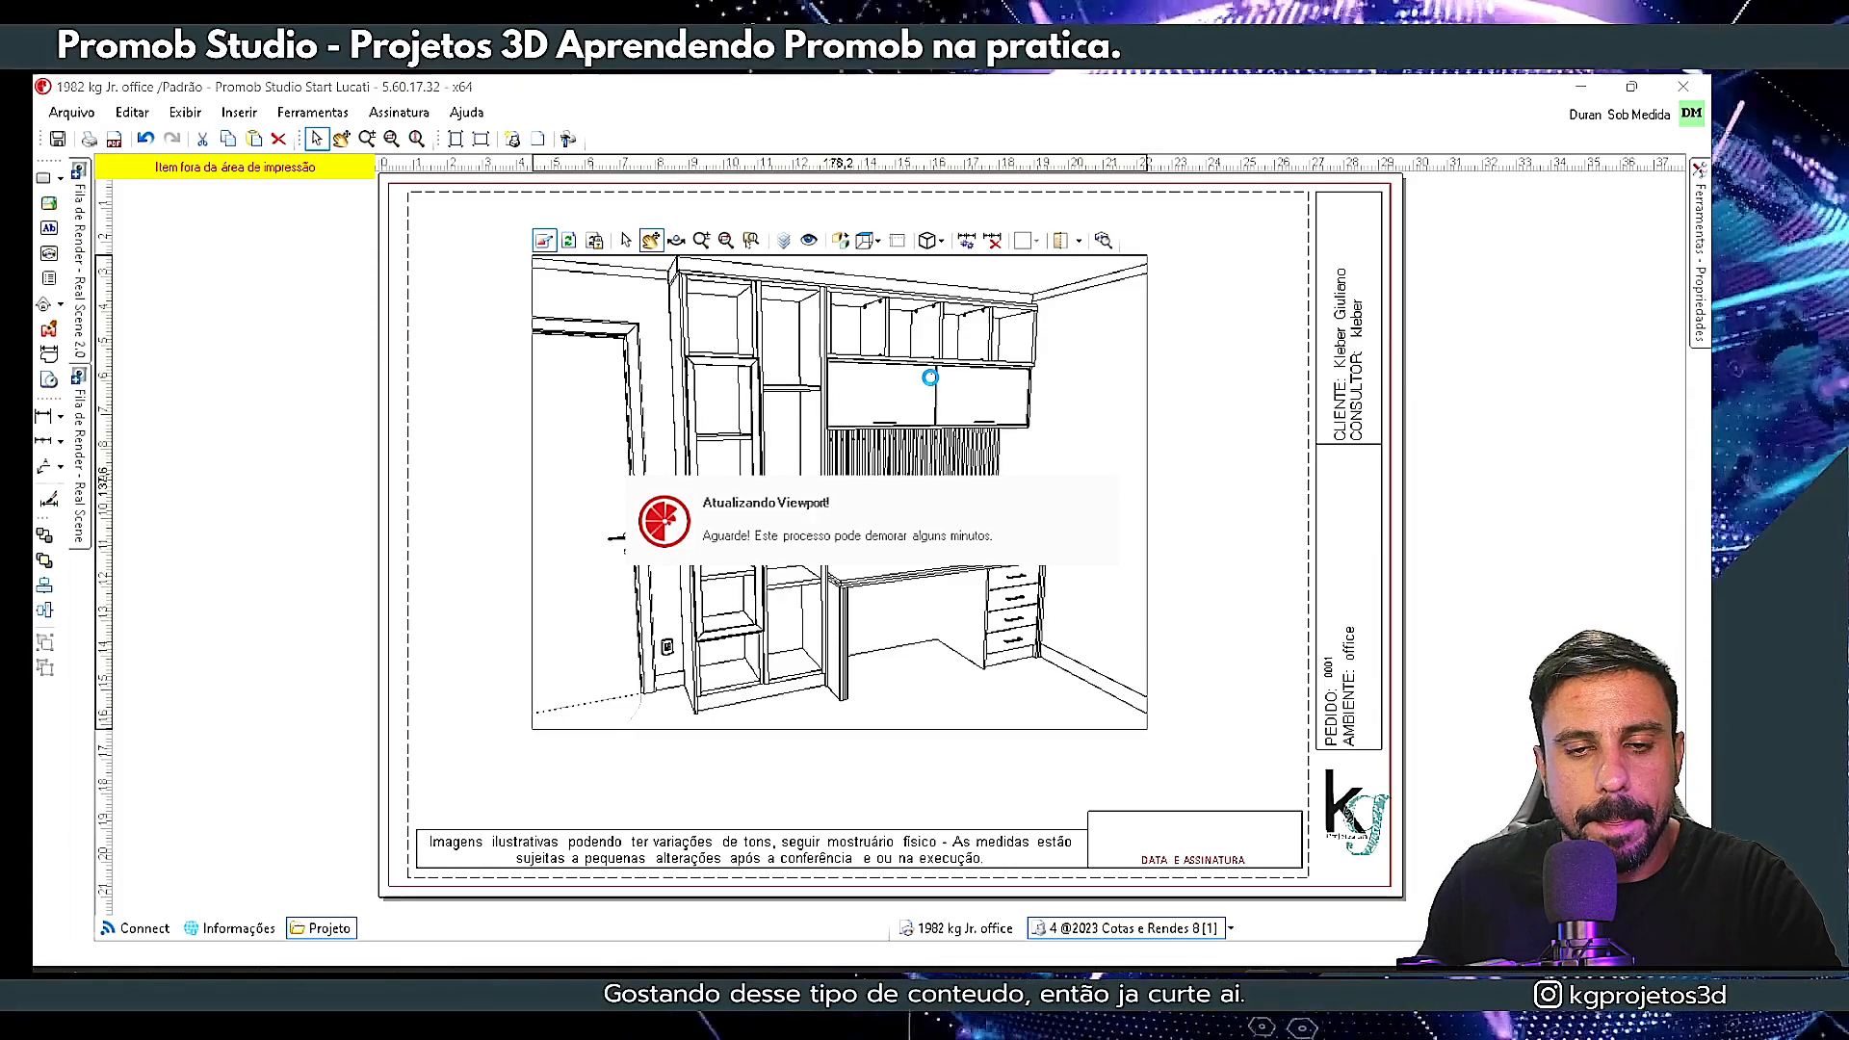
- Hide the room layers, including walls, floor and door, in the perspective viewport and set its Desenha Contorno option to Não
left_click(783, 240)
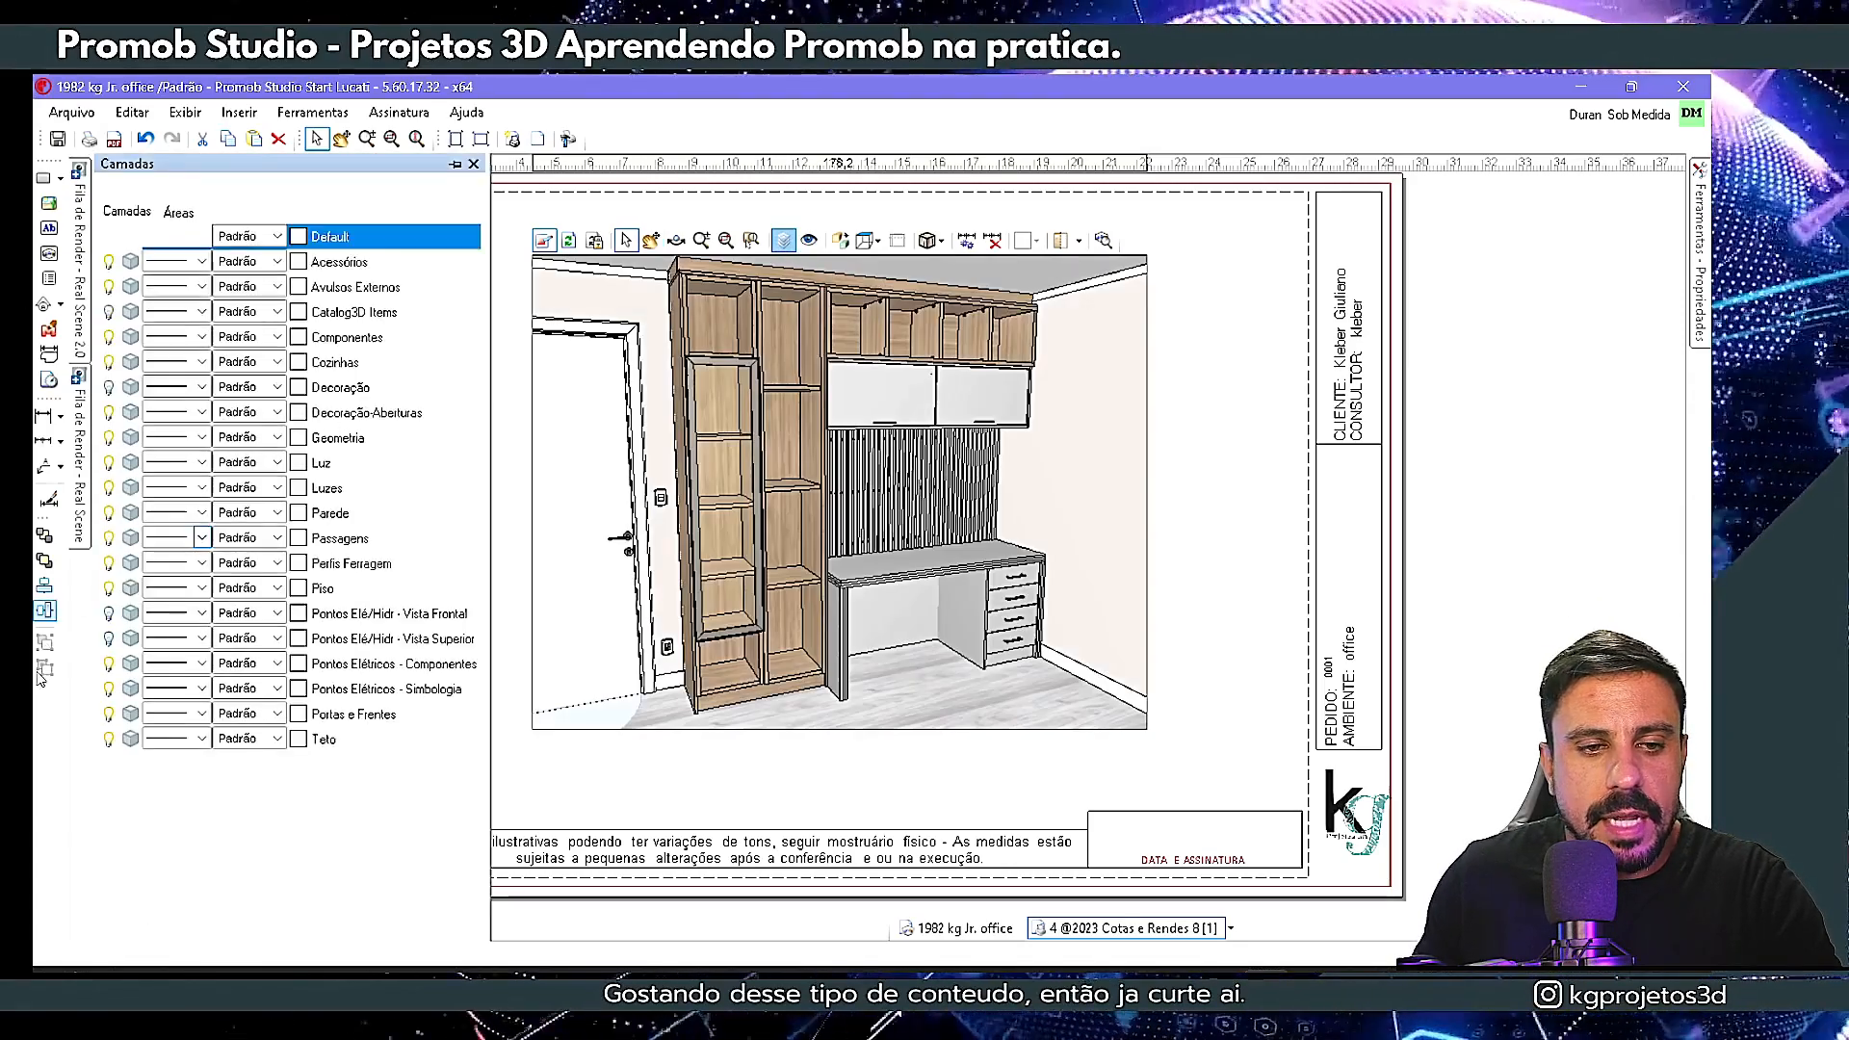
left_click(107, 581)
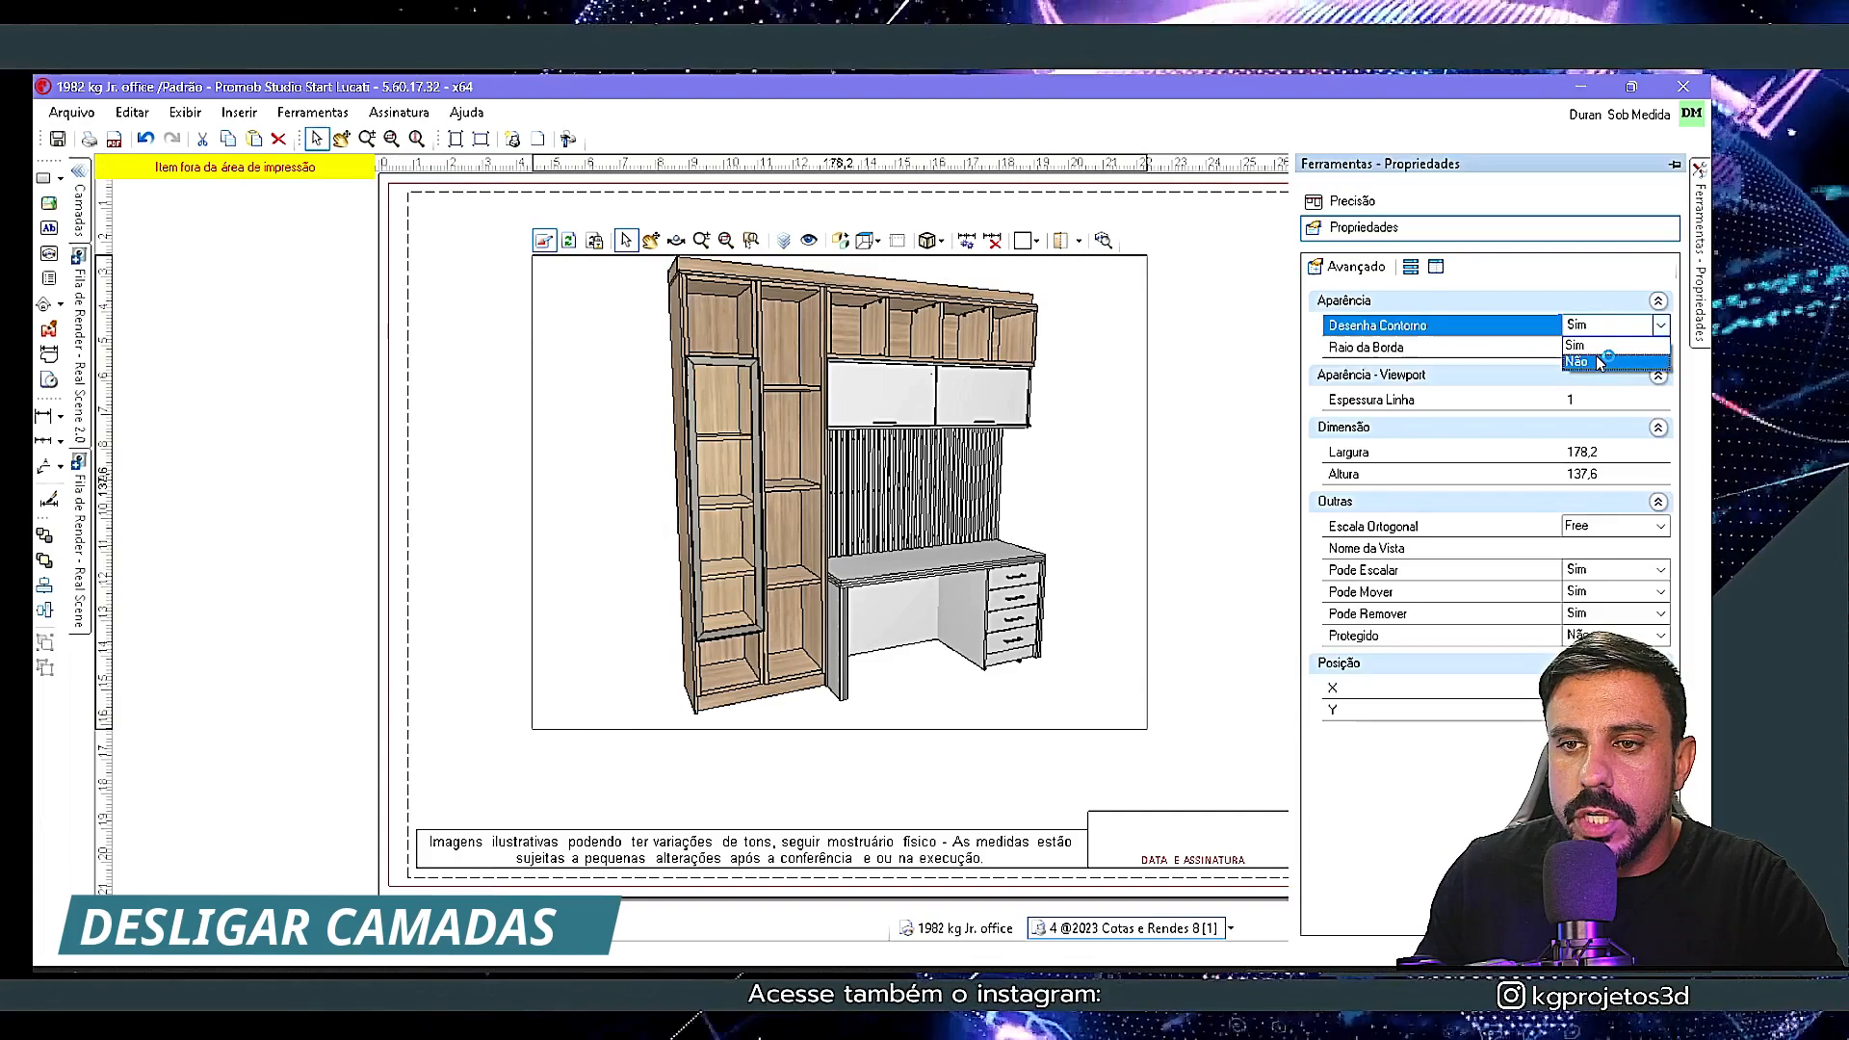
left_click(1598, 362)
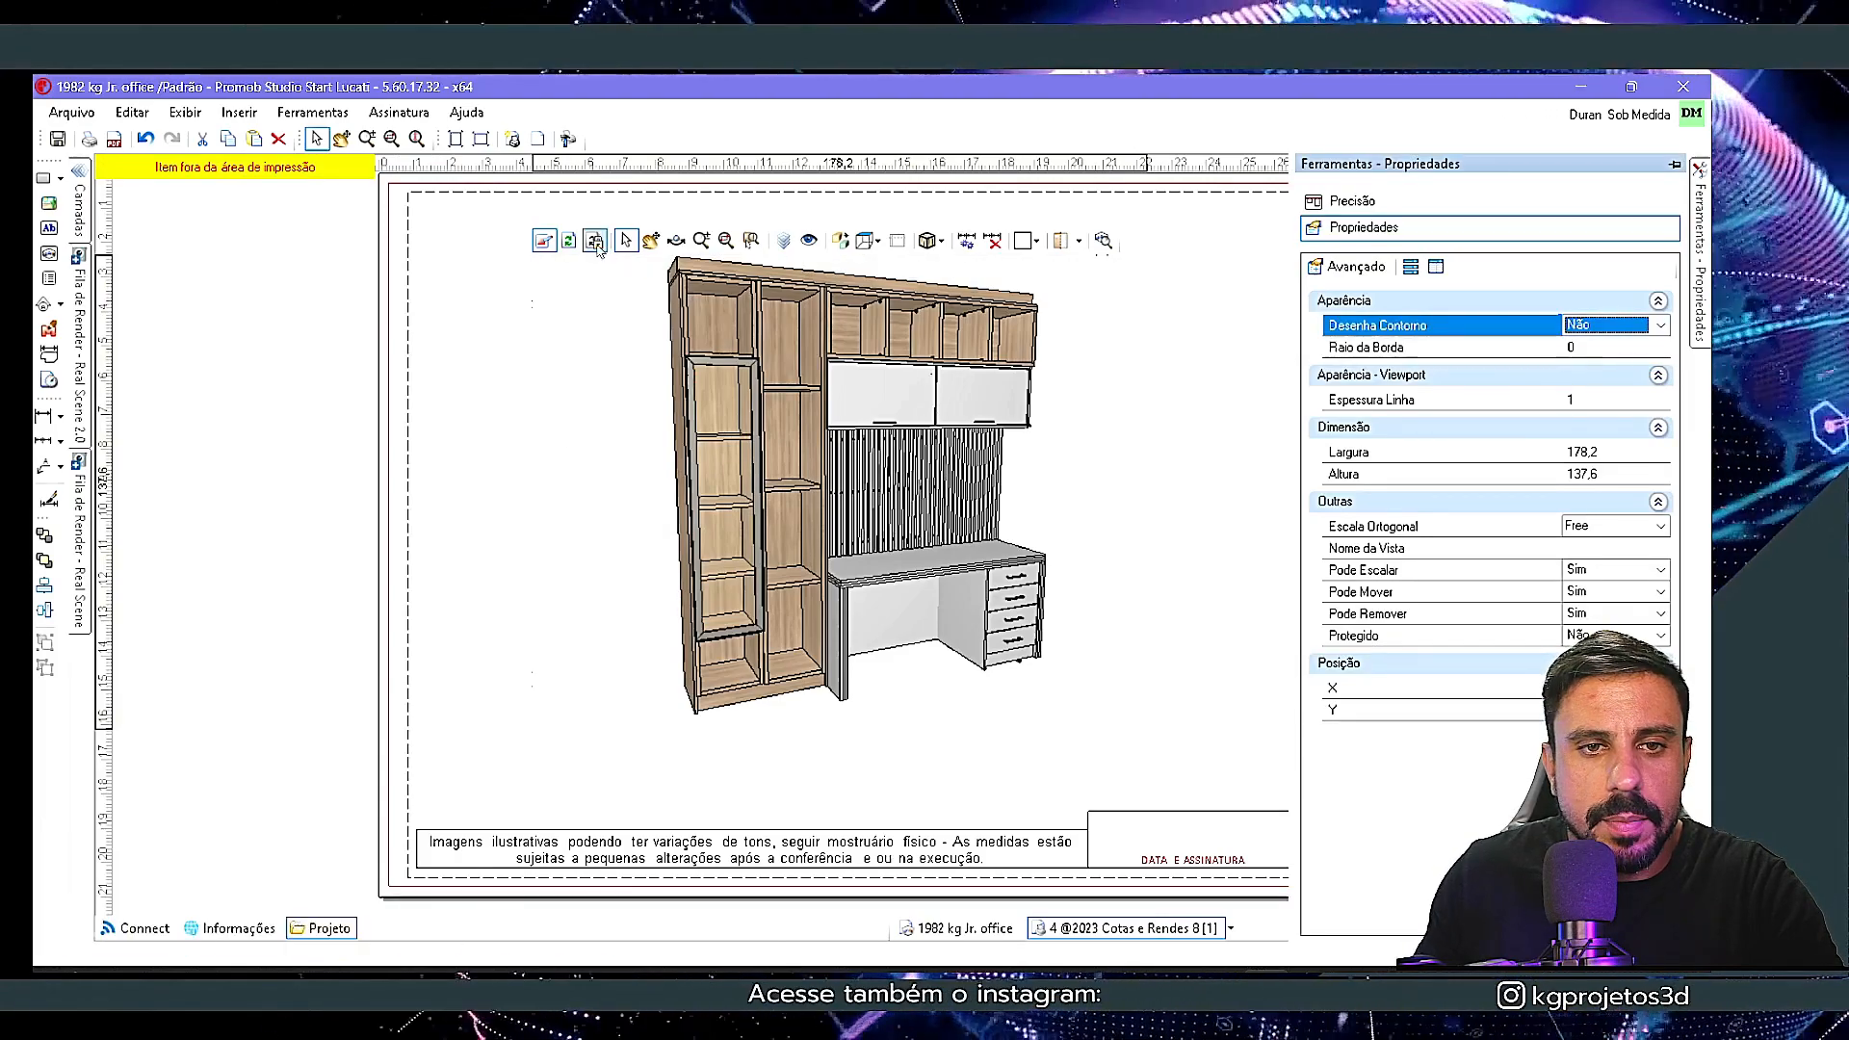
- Shrink the perspective viewport and reposition it near the middle of the sheet, leaving room for notes around the furniture
left_click(589, 426)
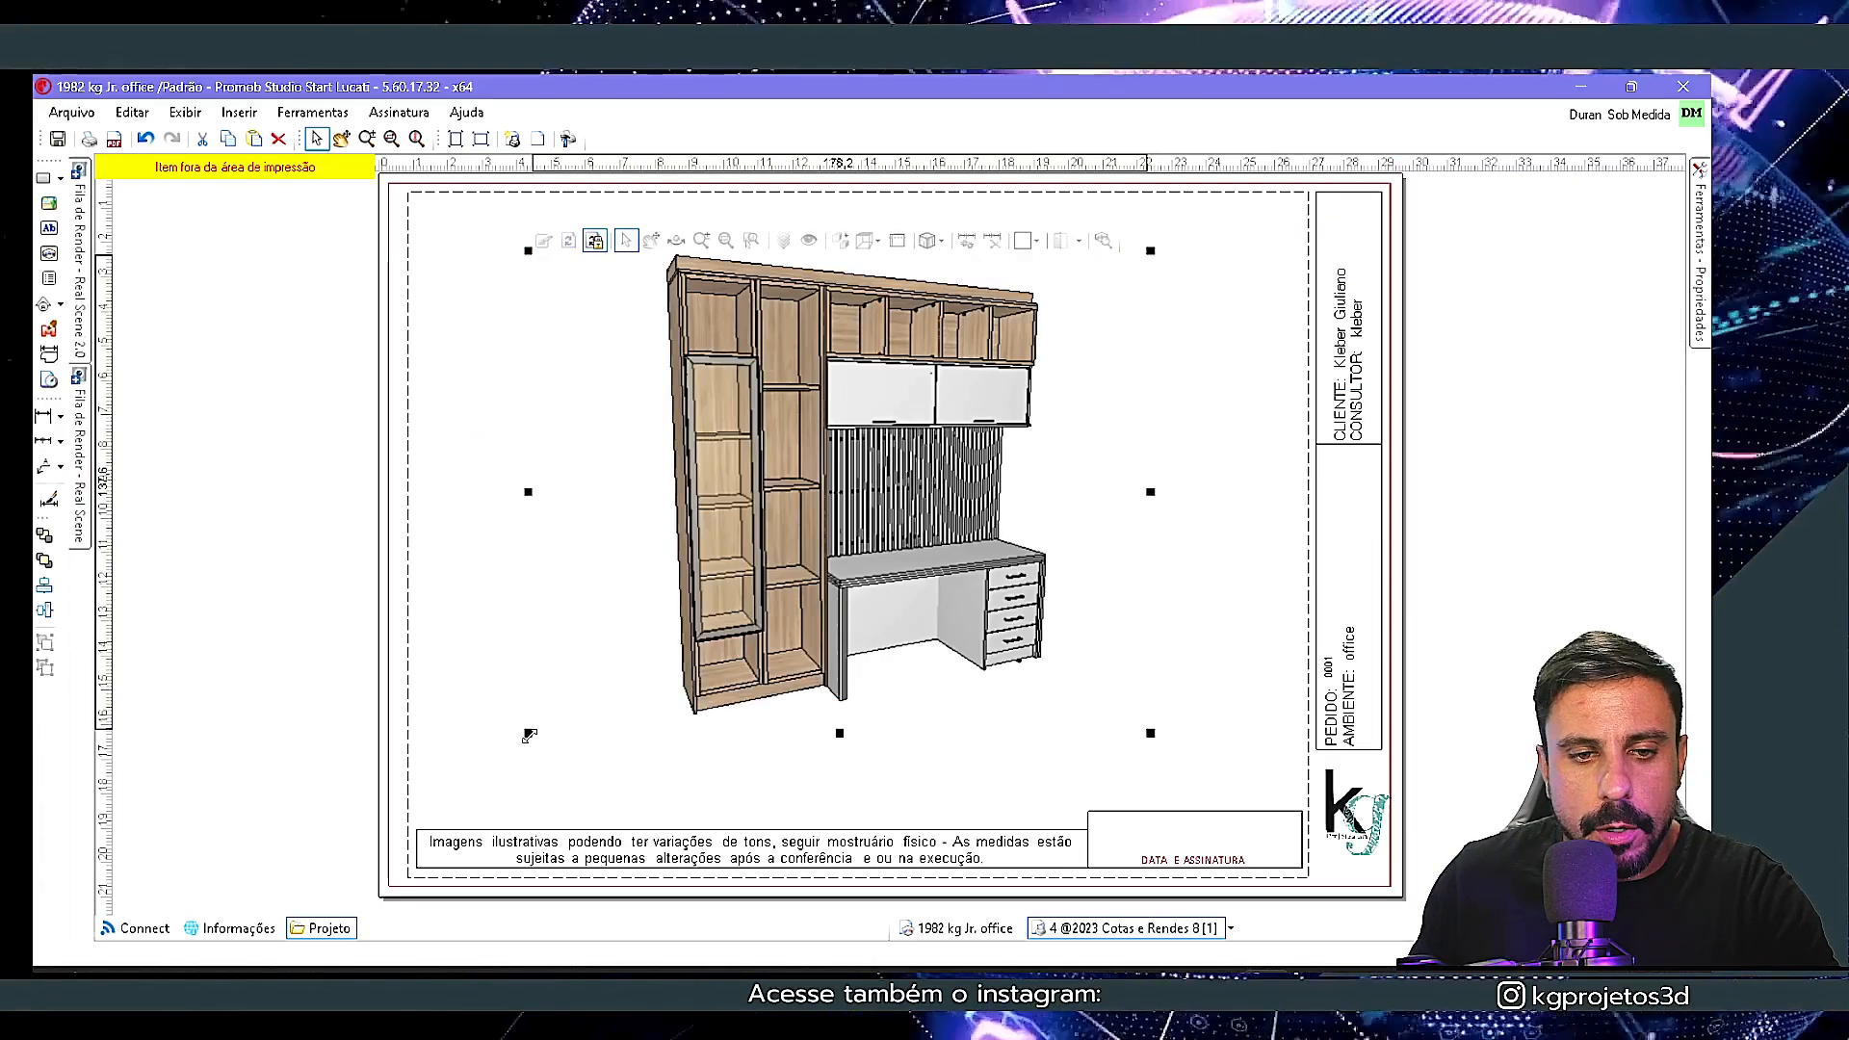
left_click_drag(530, 734, 610, 652)
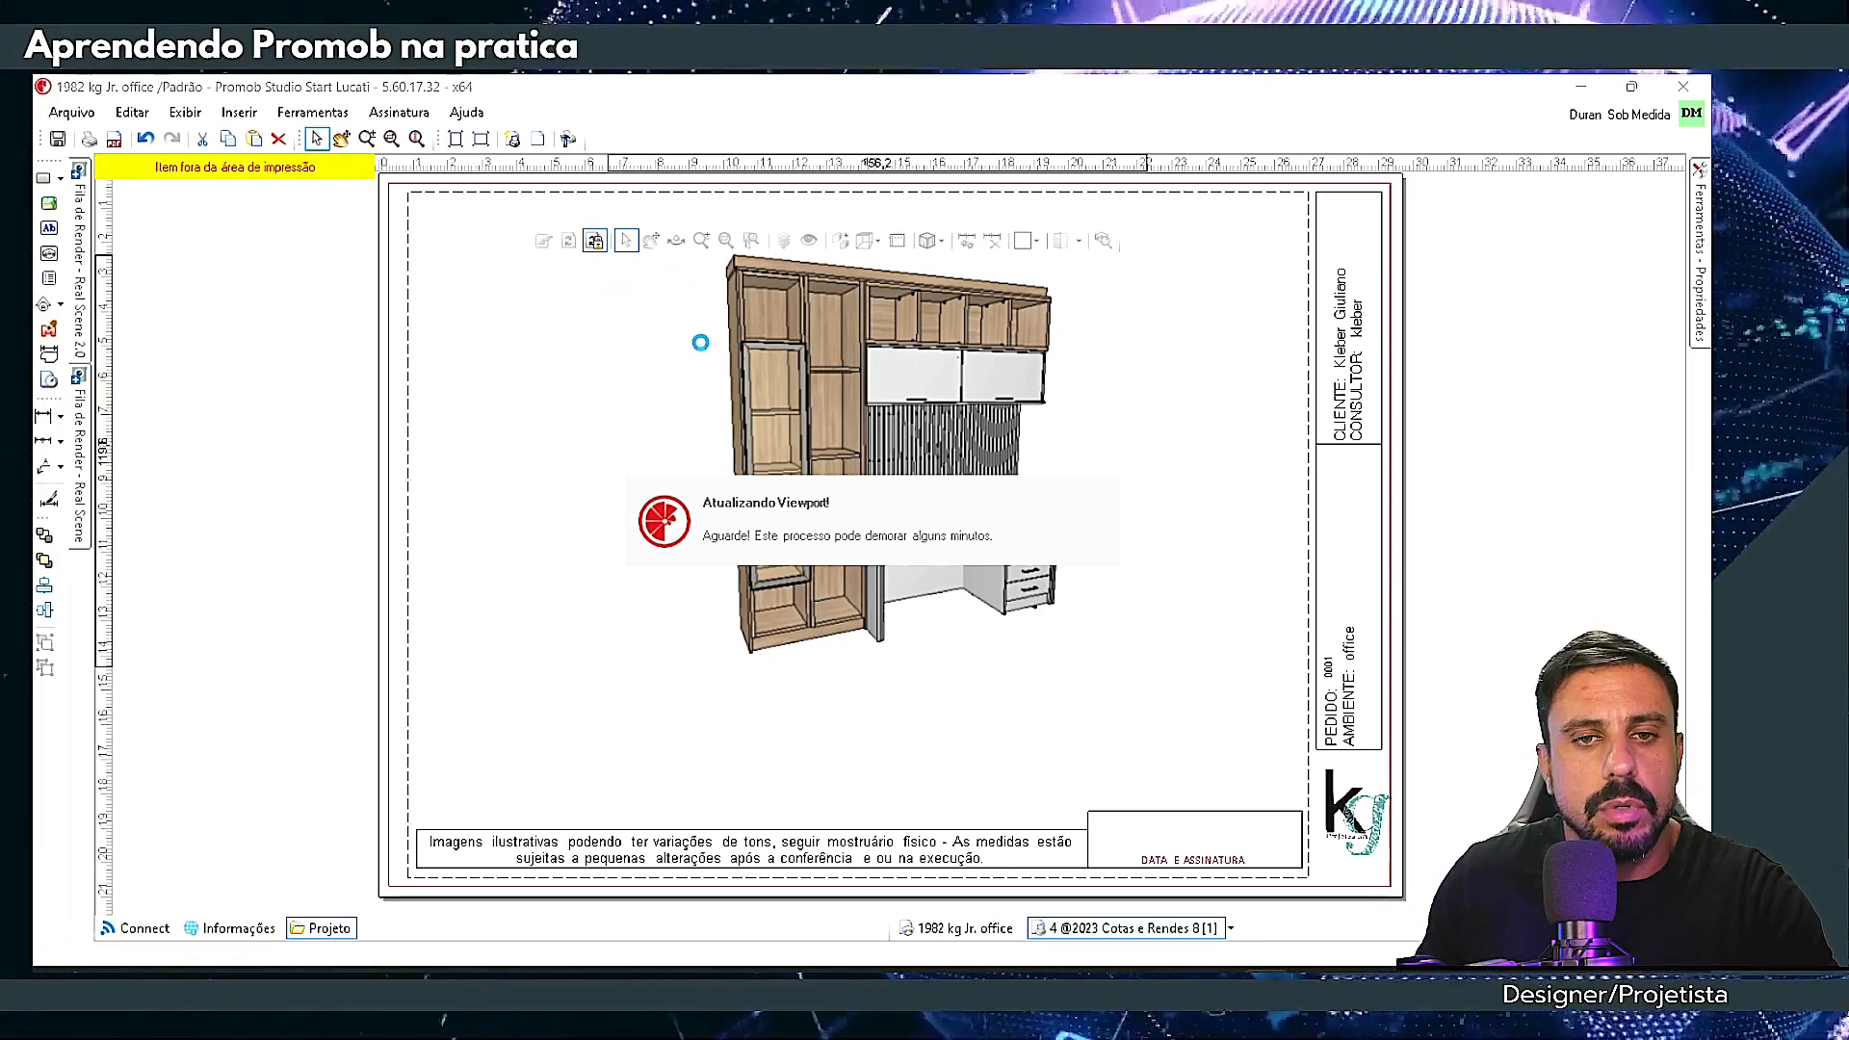
left_click_drag(885, 484, 866, 509)
- Add a leader note reading "tamponamento e nichos mdf itapuã" at the tall cabinet's upper corner and adjust its label position
left_click(269, 523)
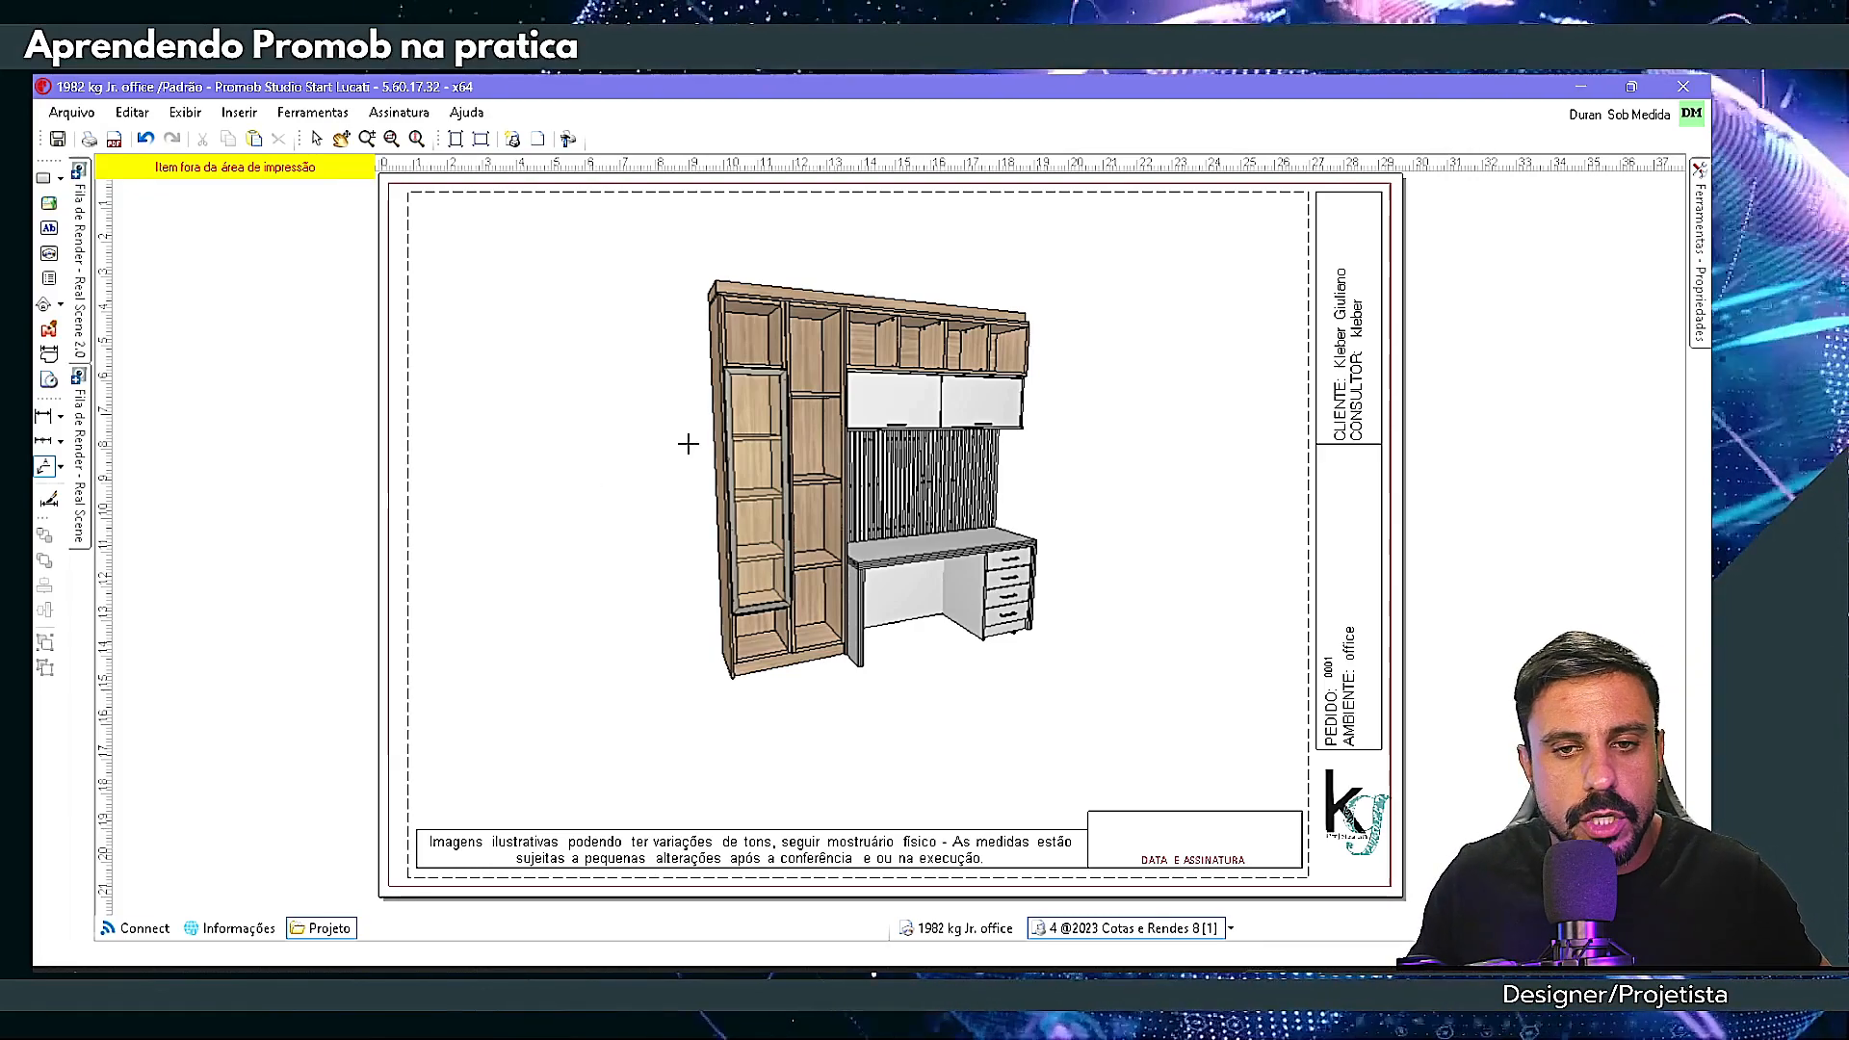
left_click(704, 287)
left_click(592, 286)
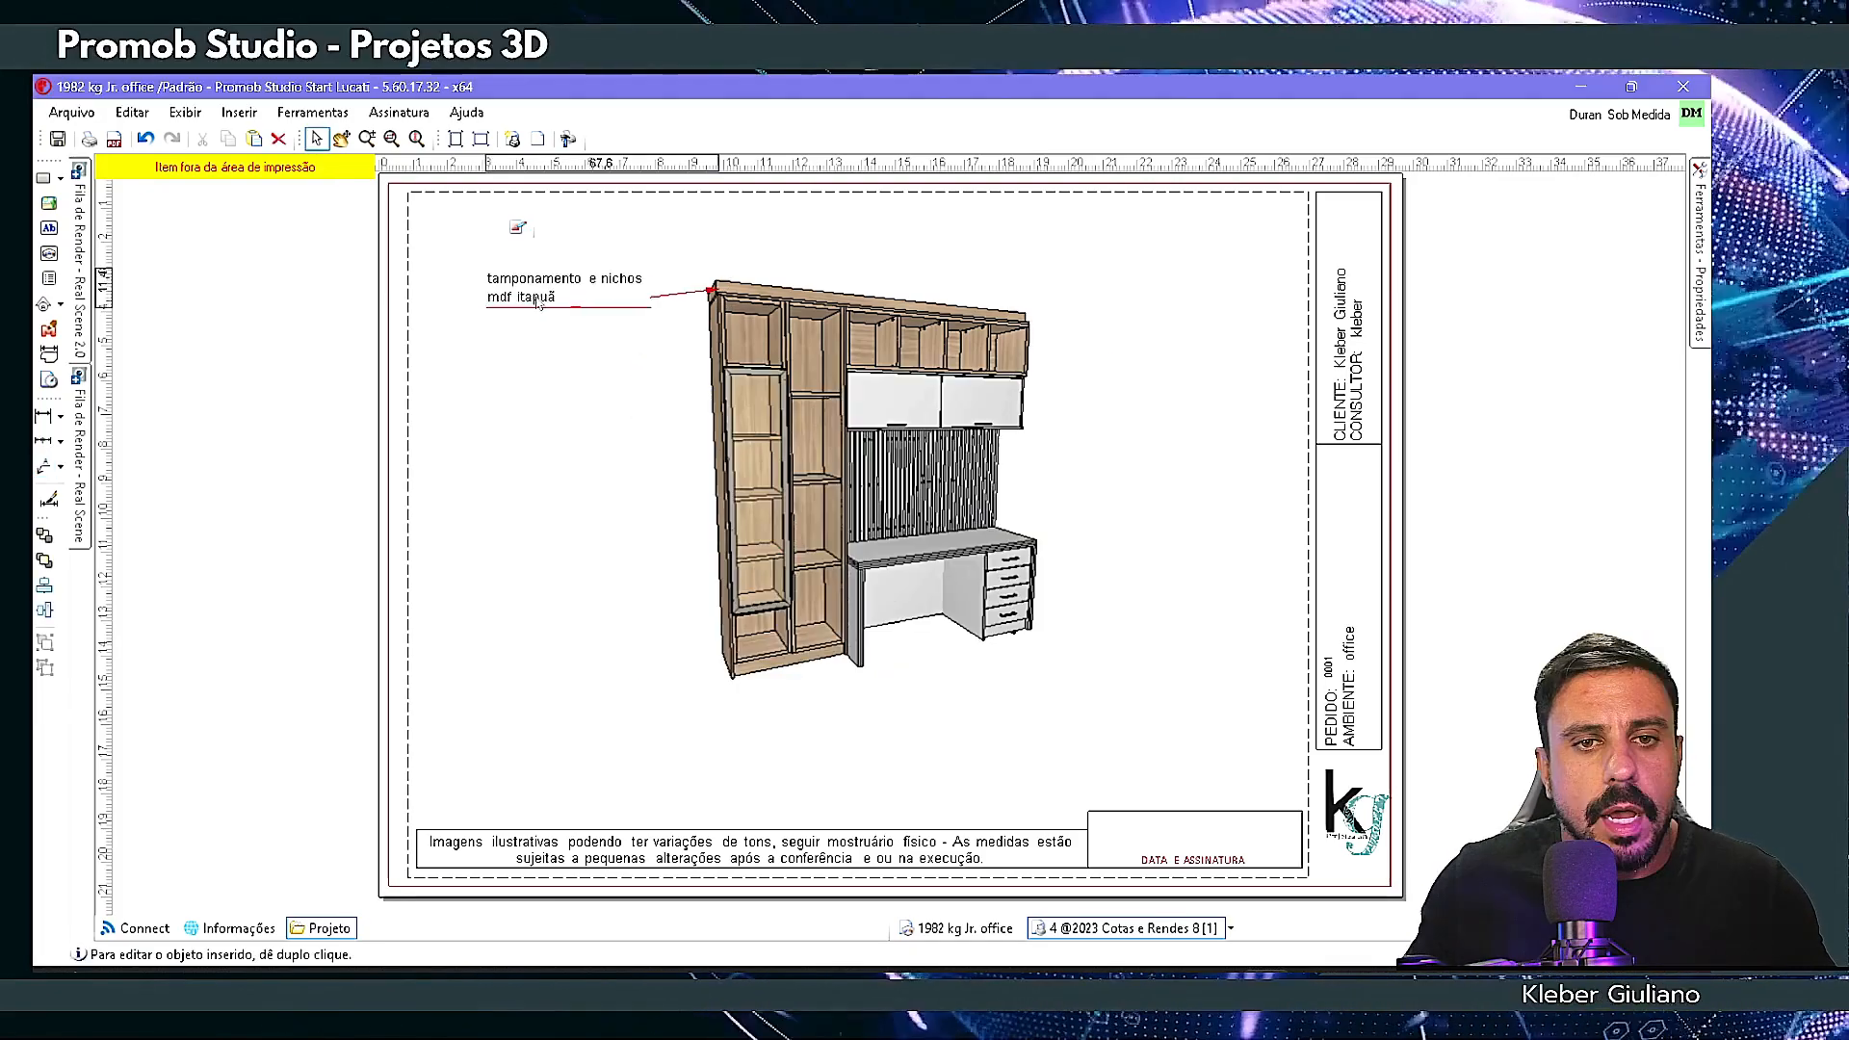
left_click_drag(537, 301, 550, 281)
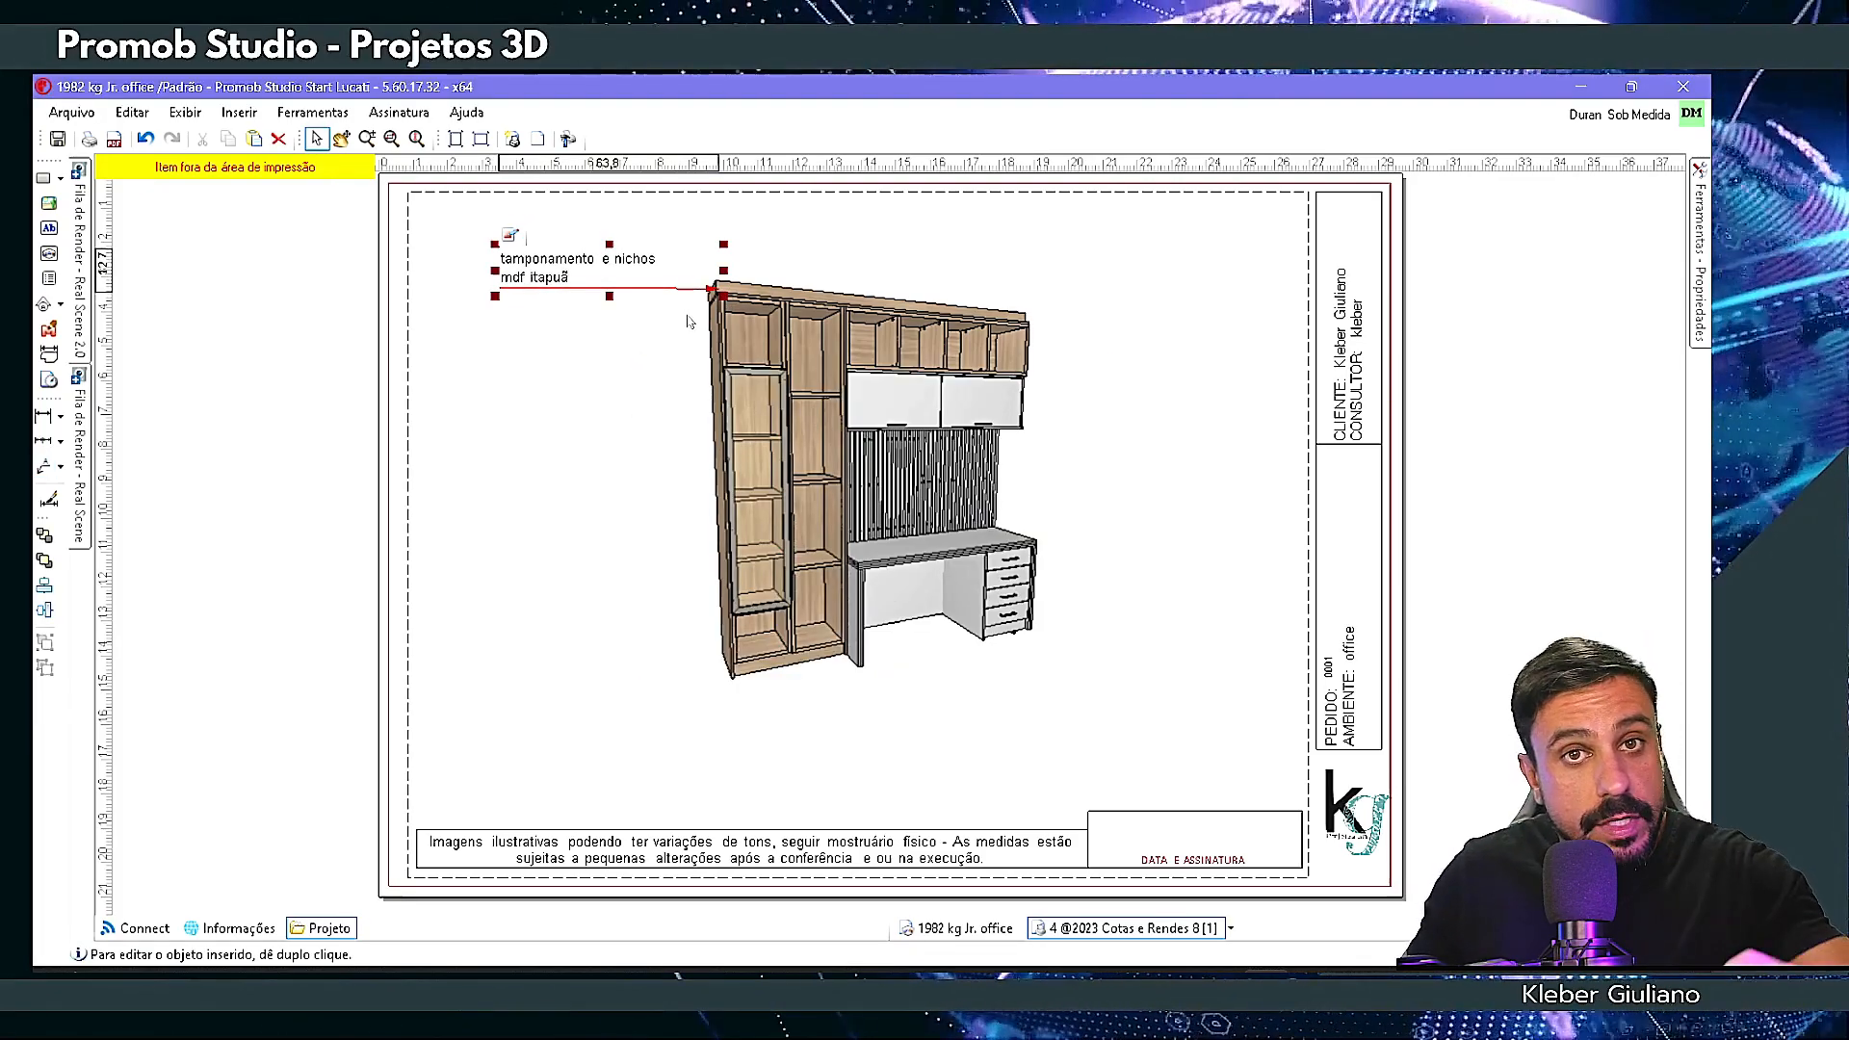
- Check the finishes and hardware of the upper niche, lift-up cabinet and drawer module in the 3D model, and return to the print sheet
left_click(966, 928)
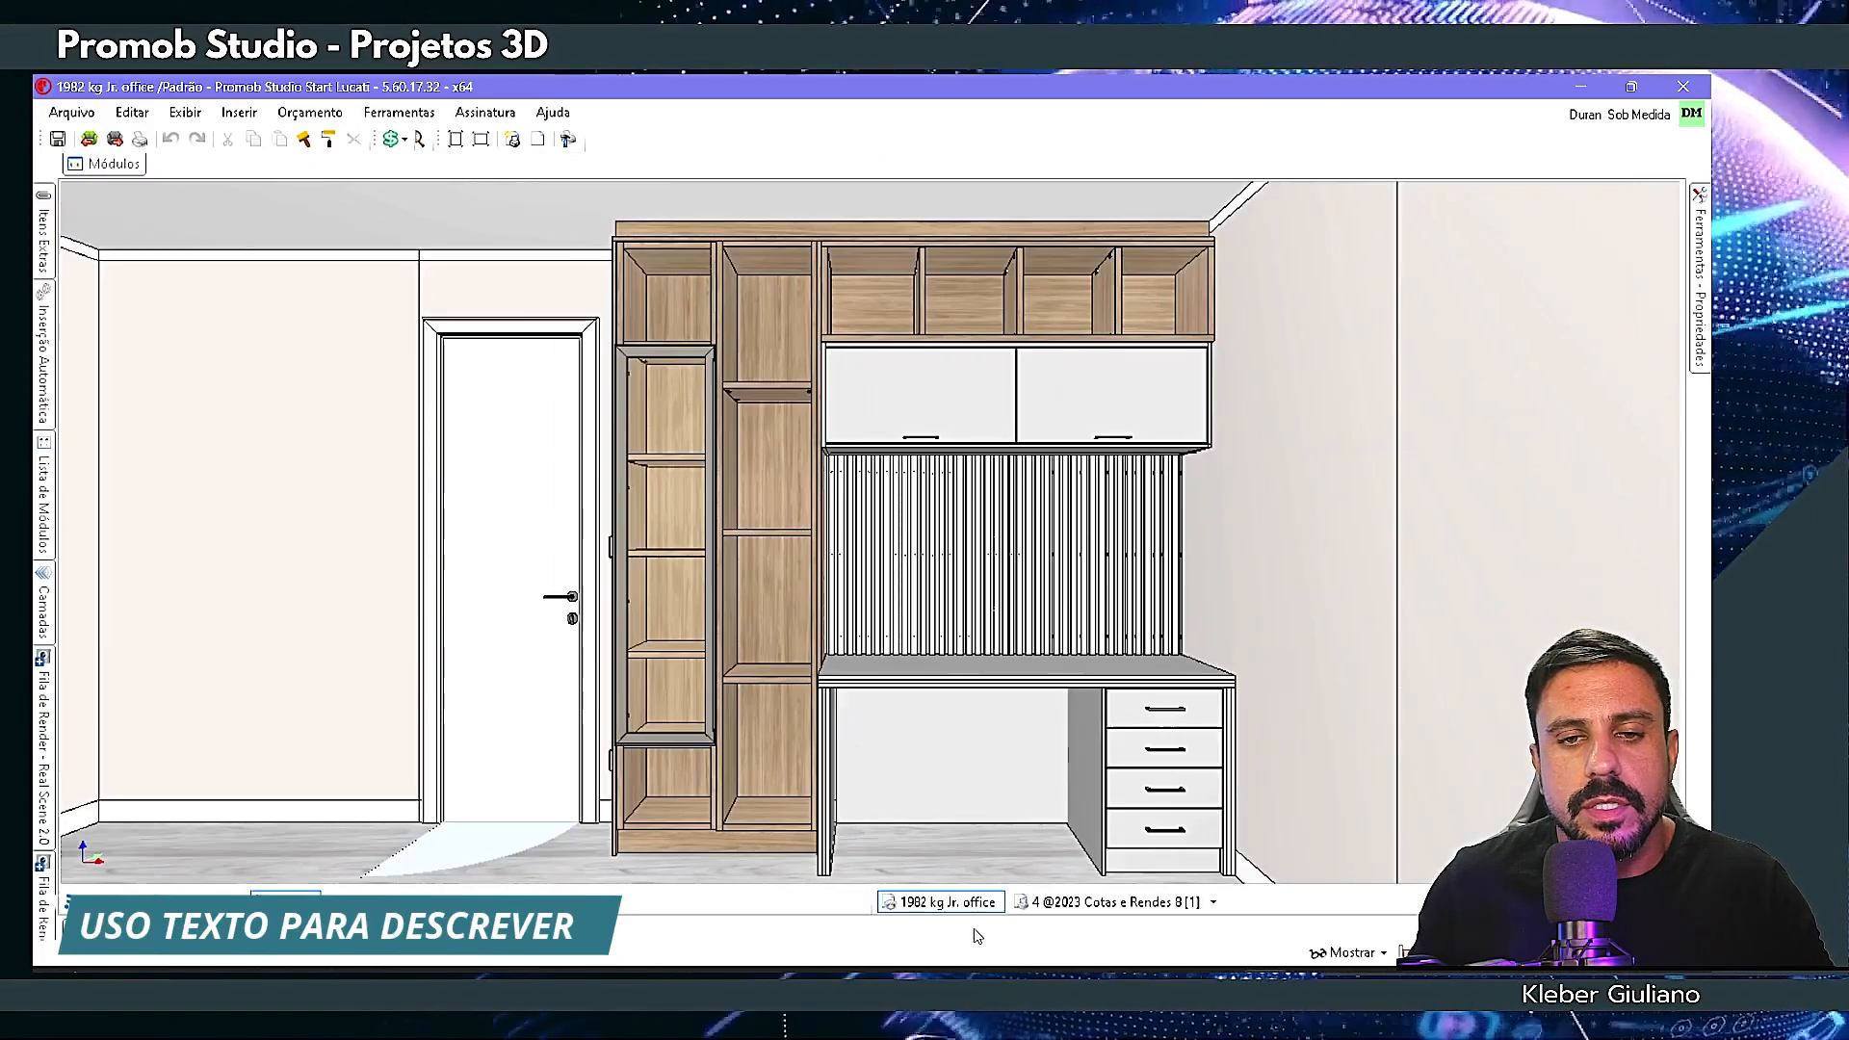
left_click(769, 311)
left_click(1105, 288)
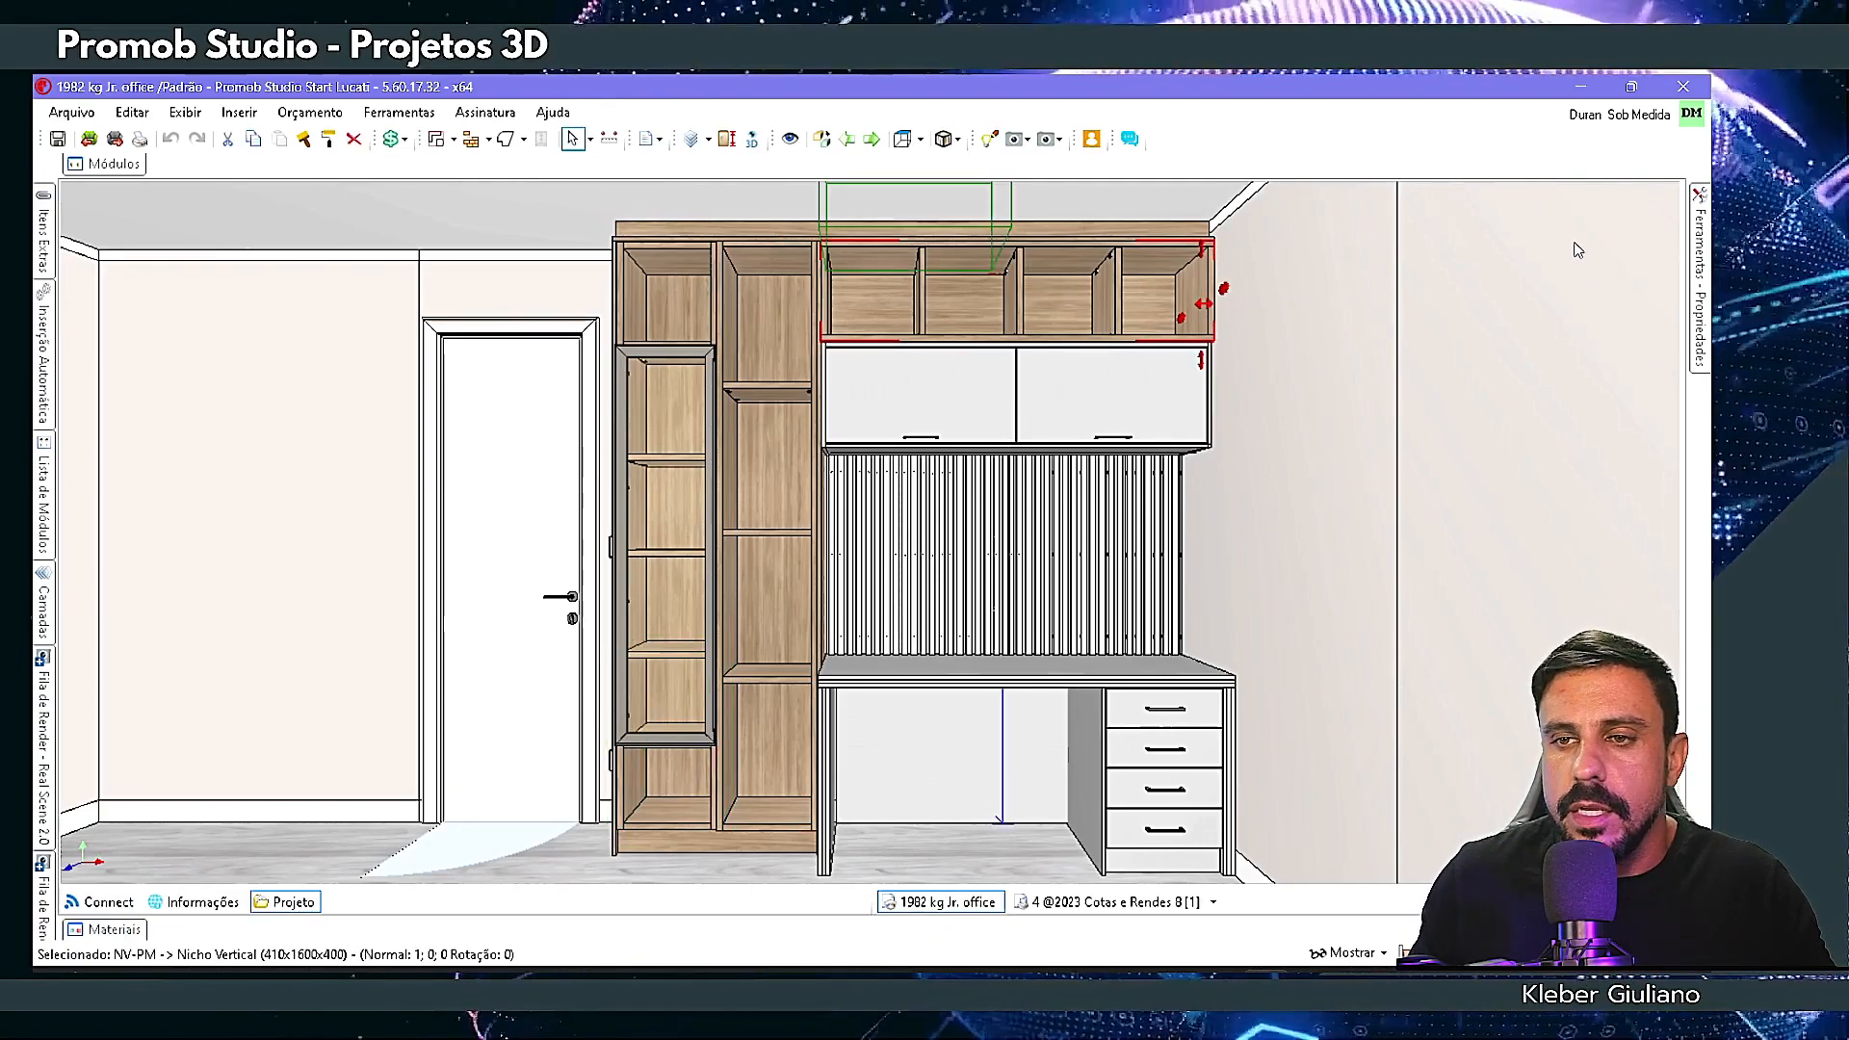
left_click(1700, 279)
left_click(1343, 279)
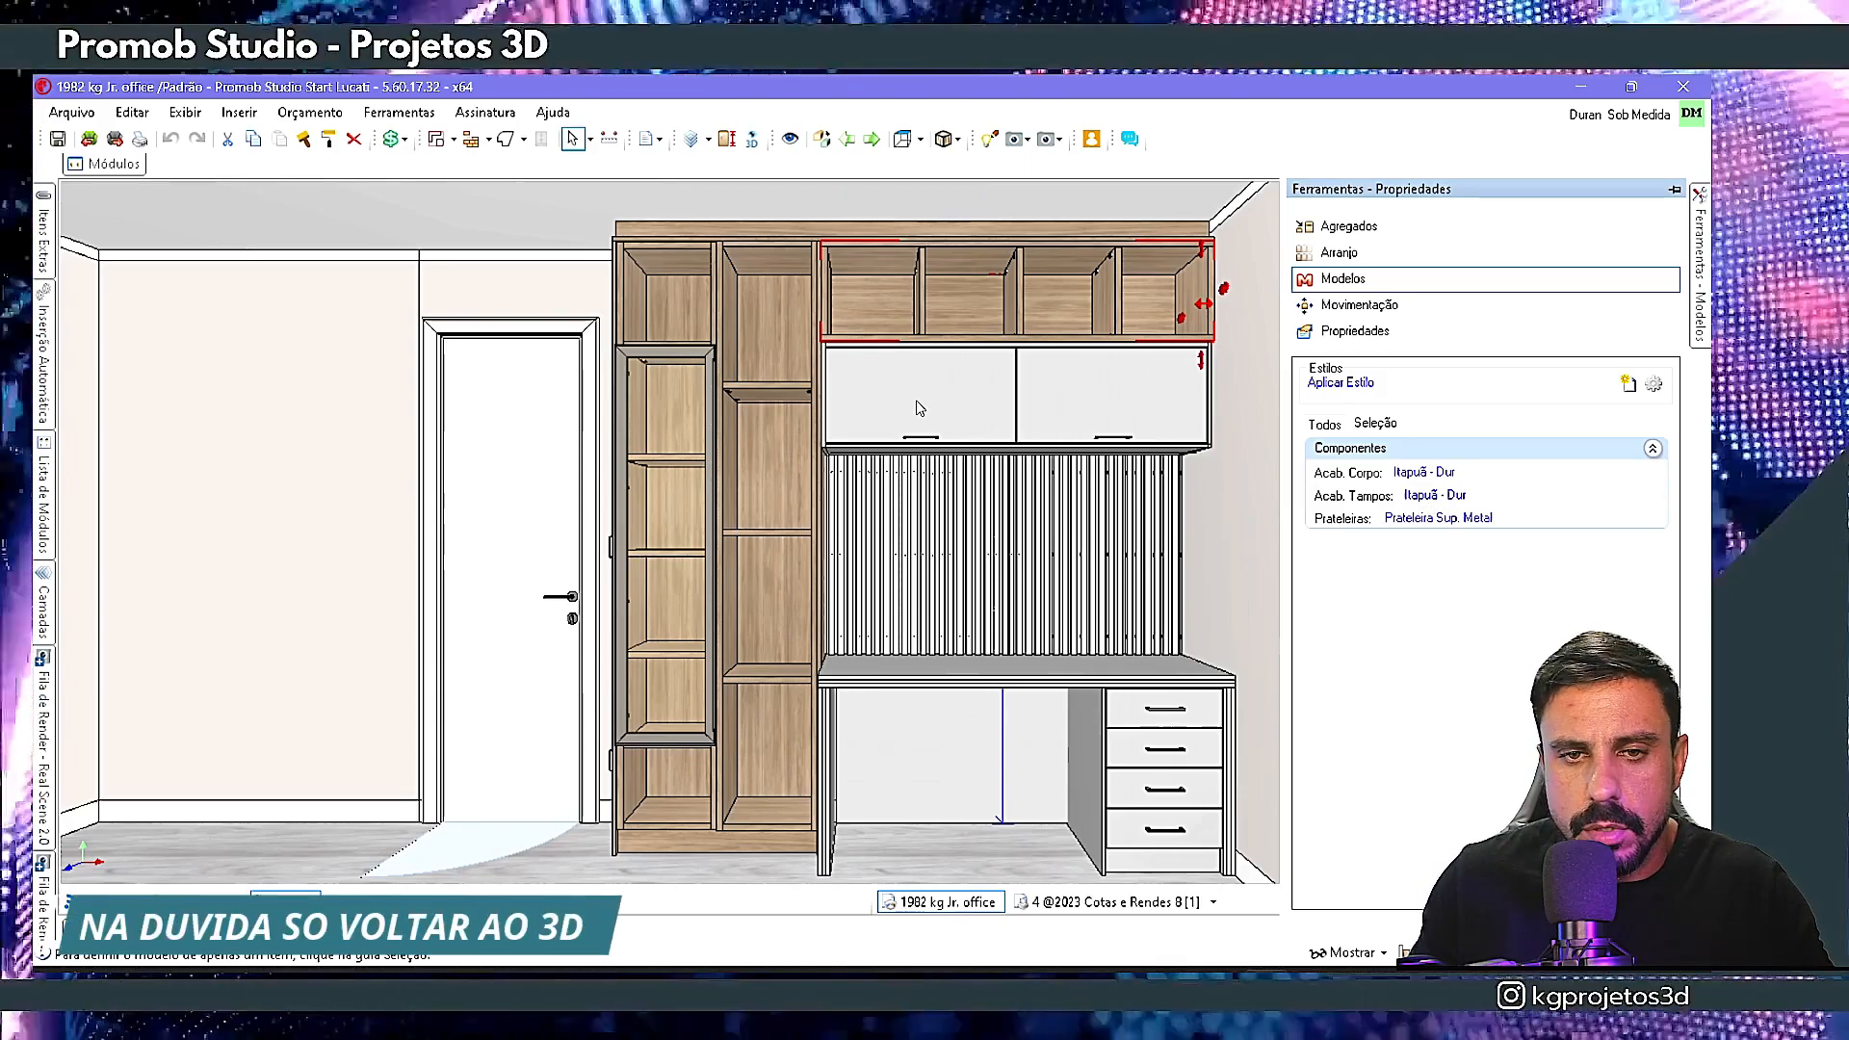
left_click(919, 408)
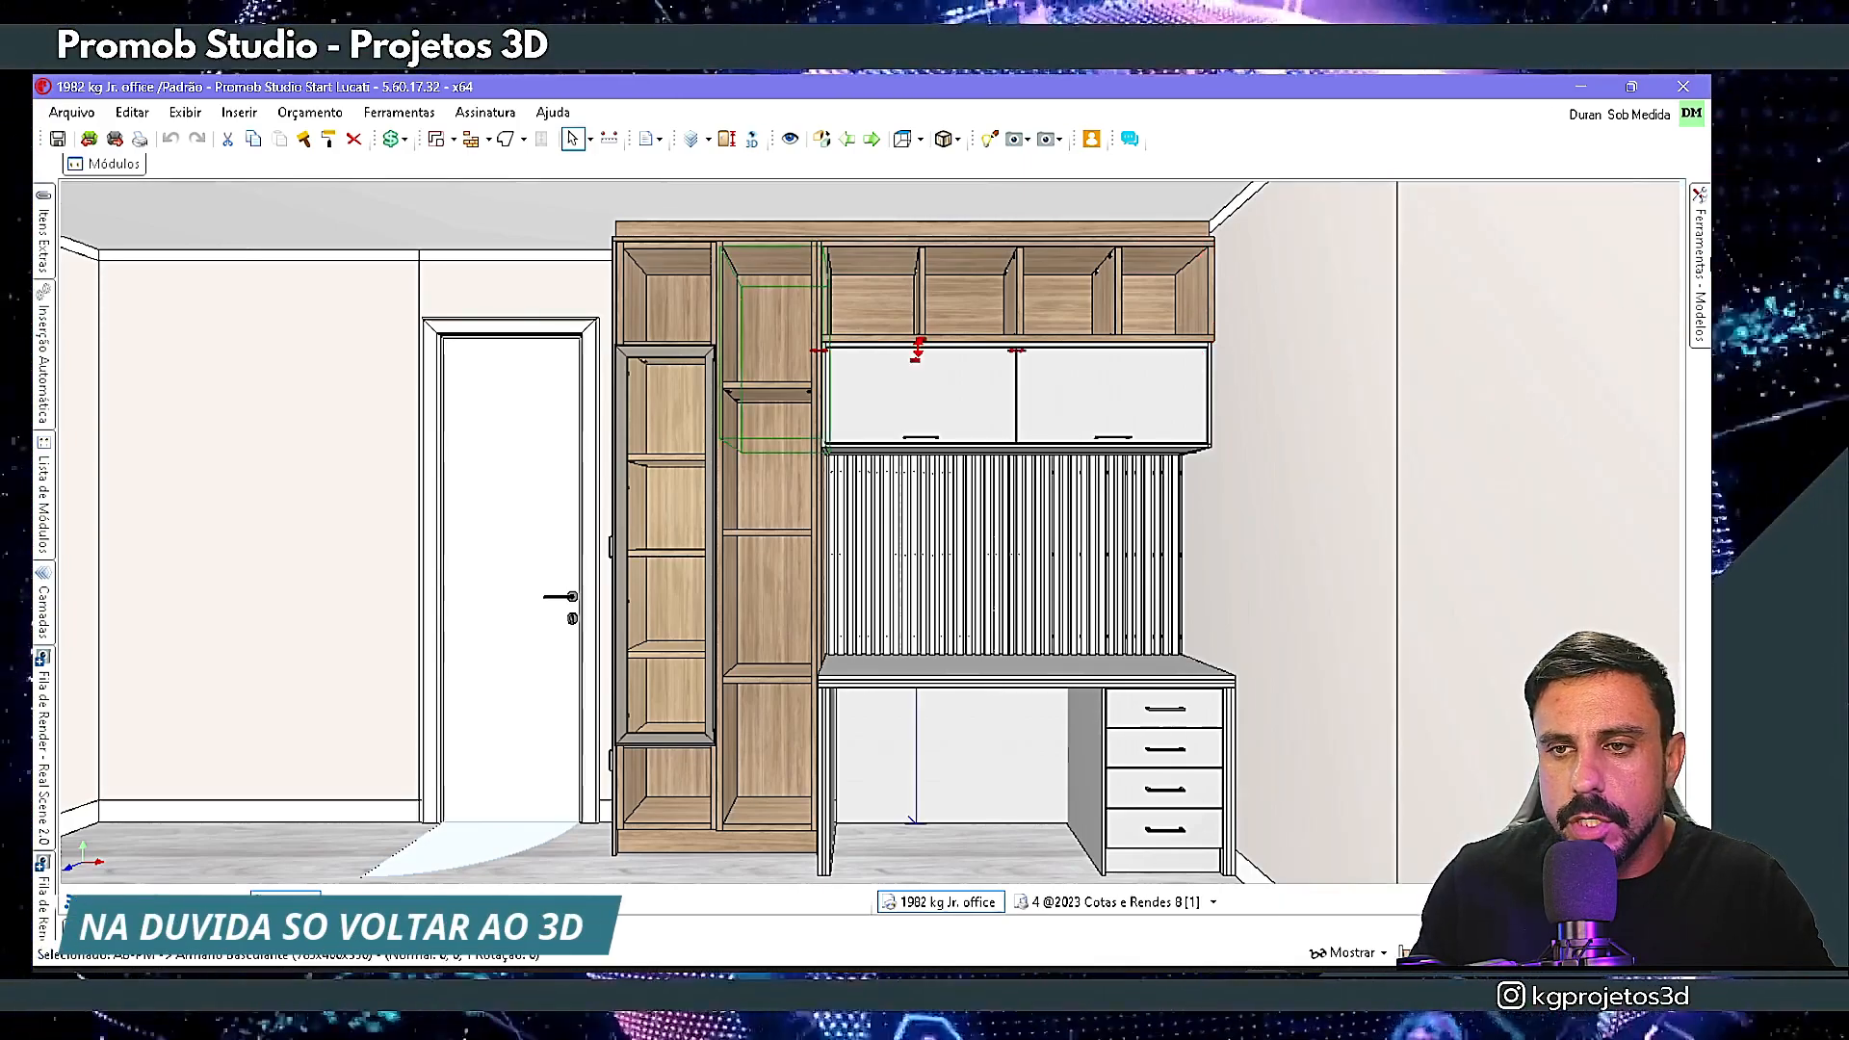
mouse_move(1700, 279)
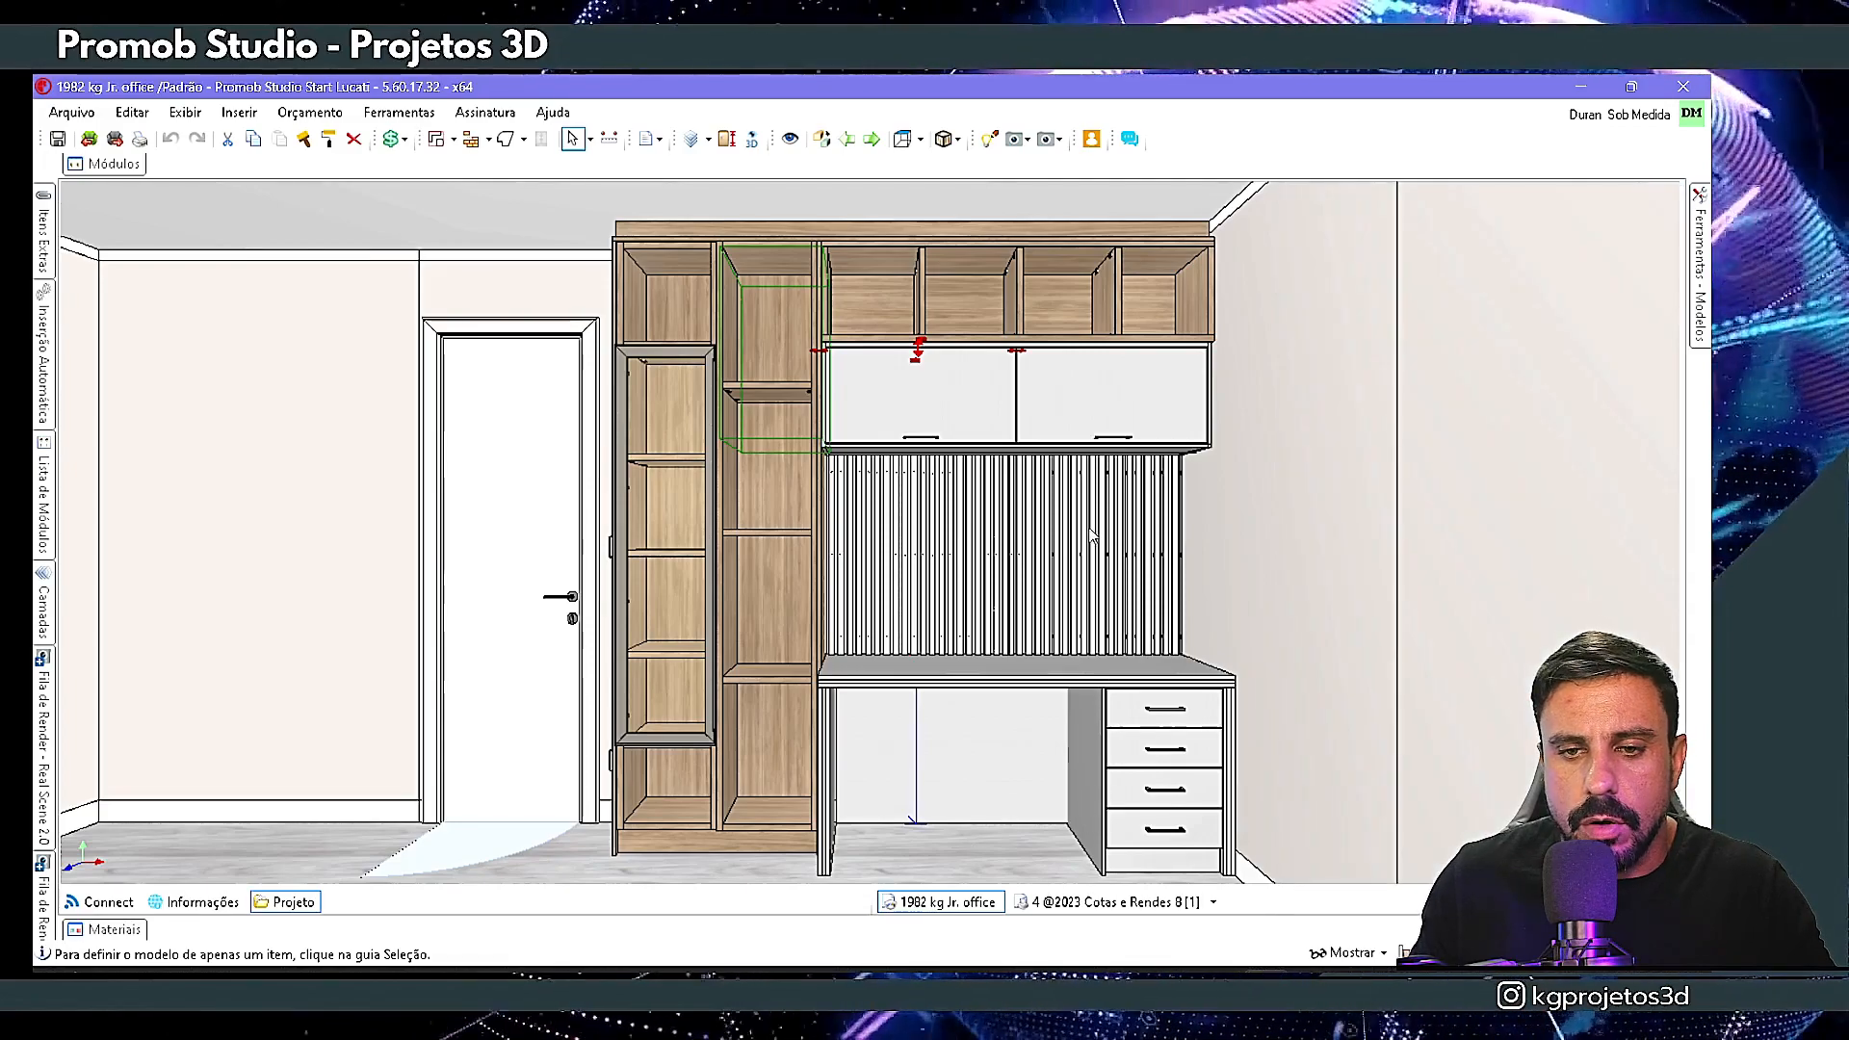
left_click(1141, 867)
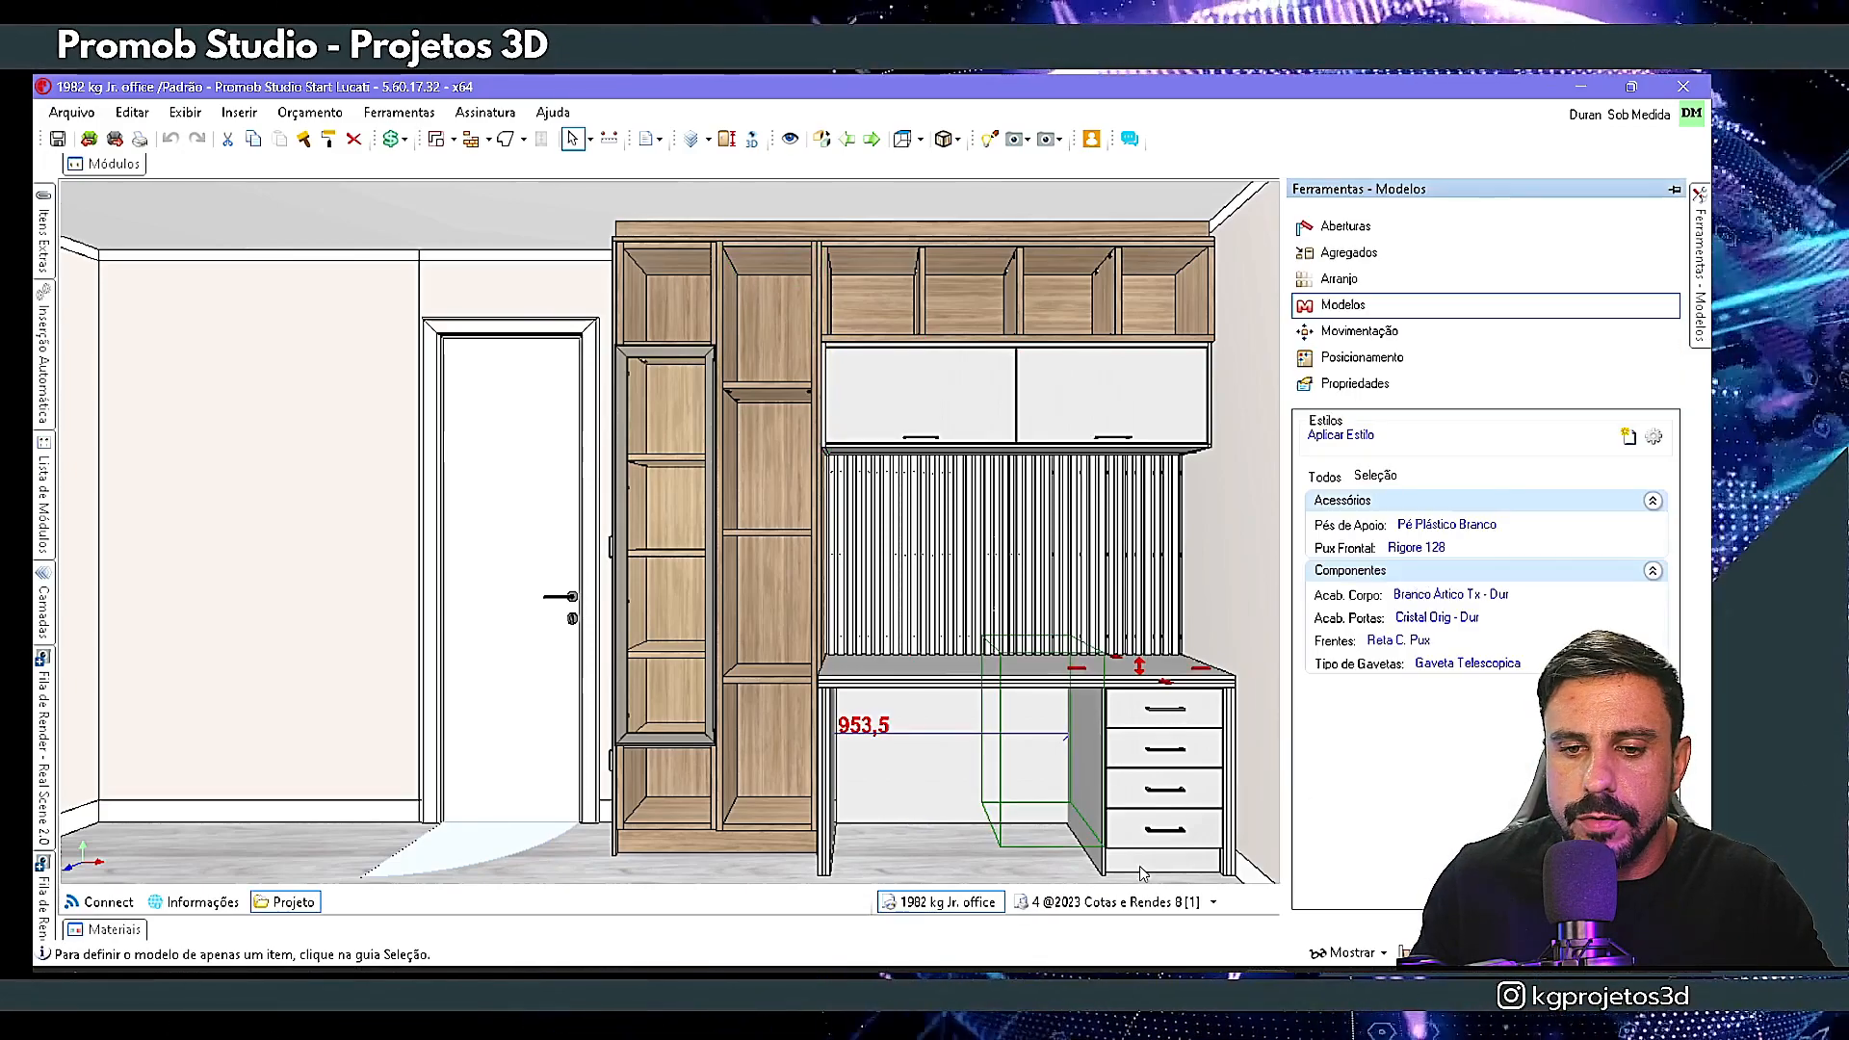
left_click(1103, 901)
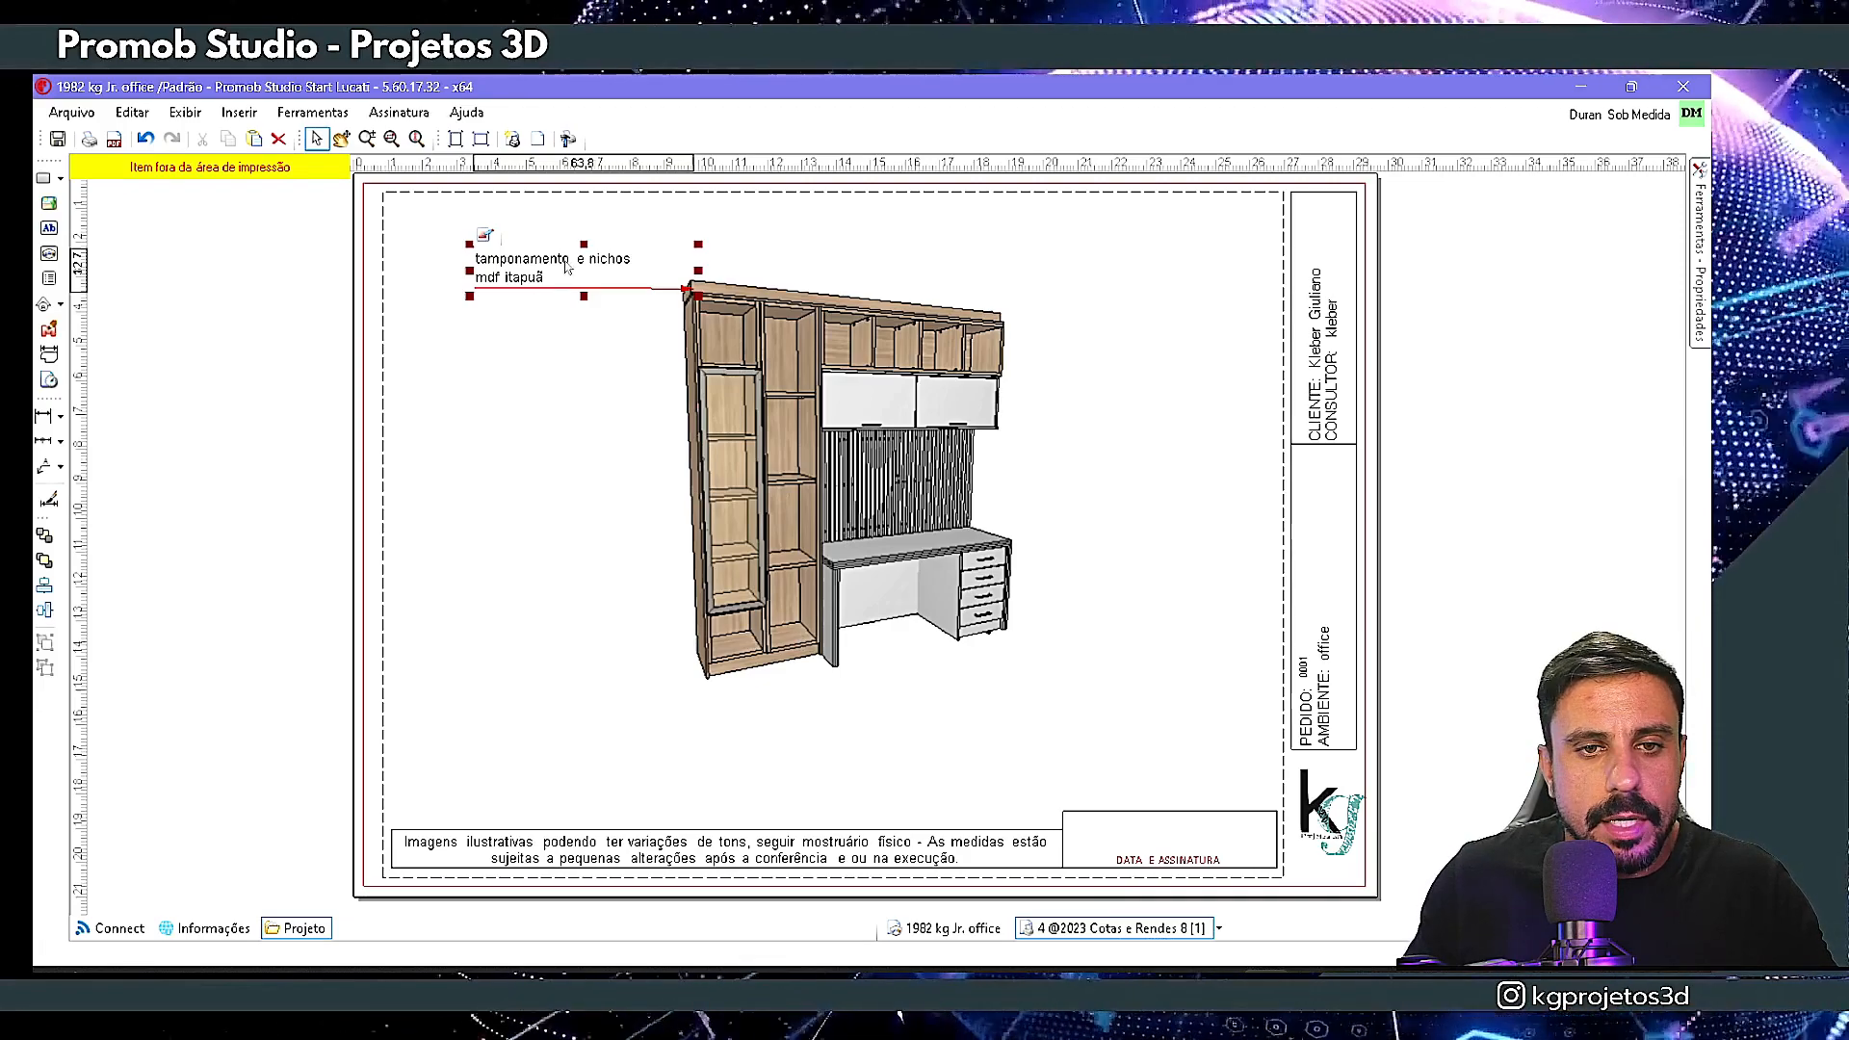
- Shift the itapuã note closer to the furniture and add the leader note "porta de giro em aluminio vidro incolor" at the glass door
left_click_drag(529, 281, 557, 280)
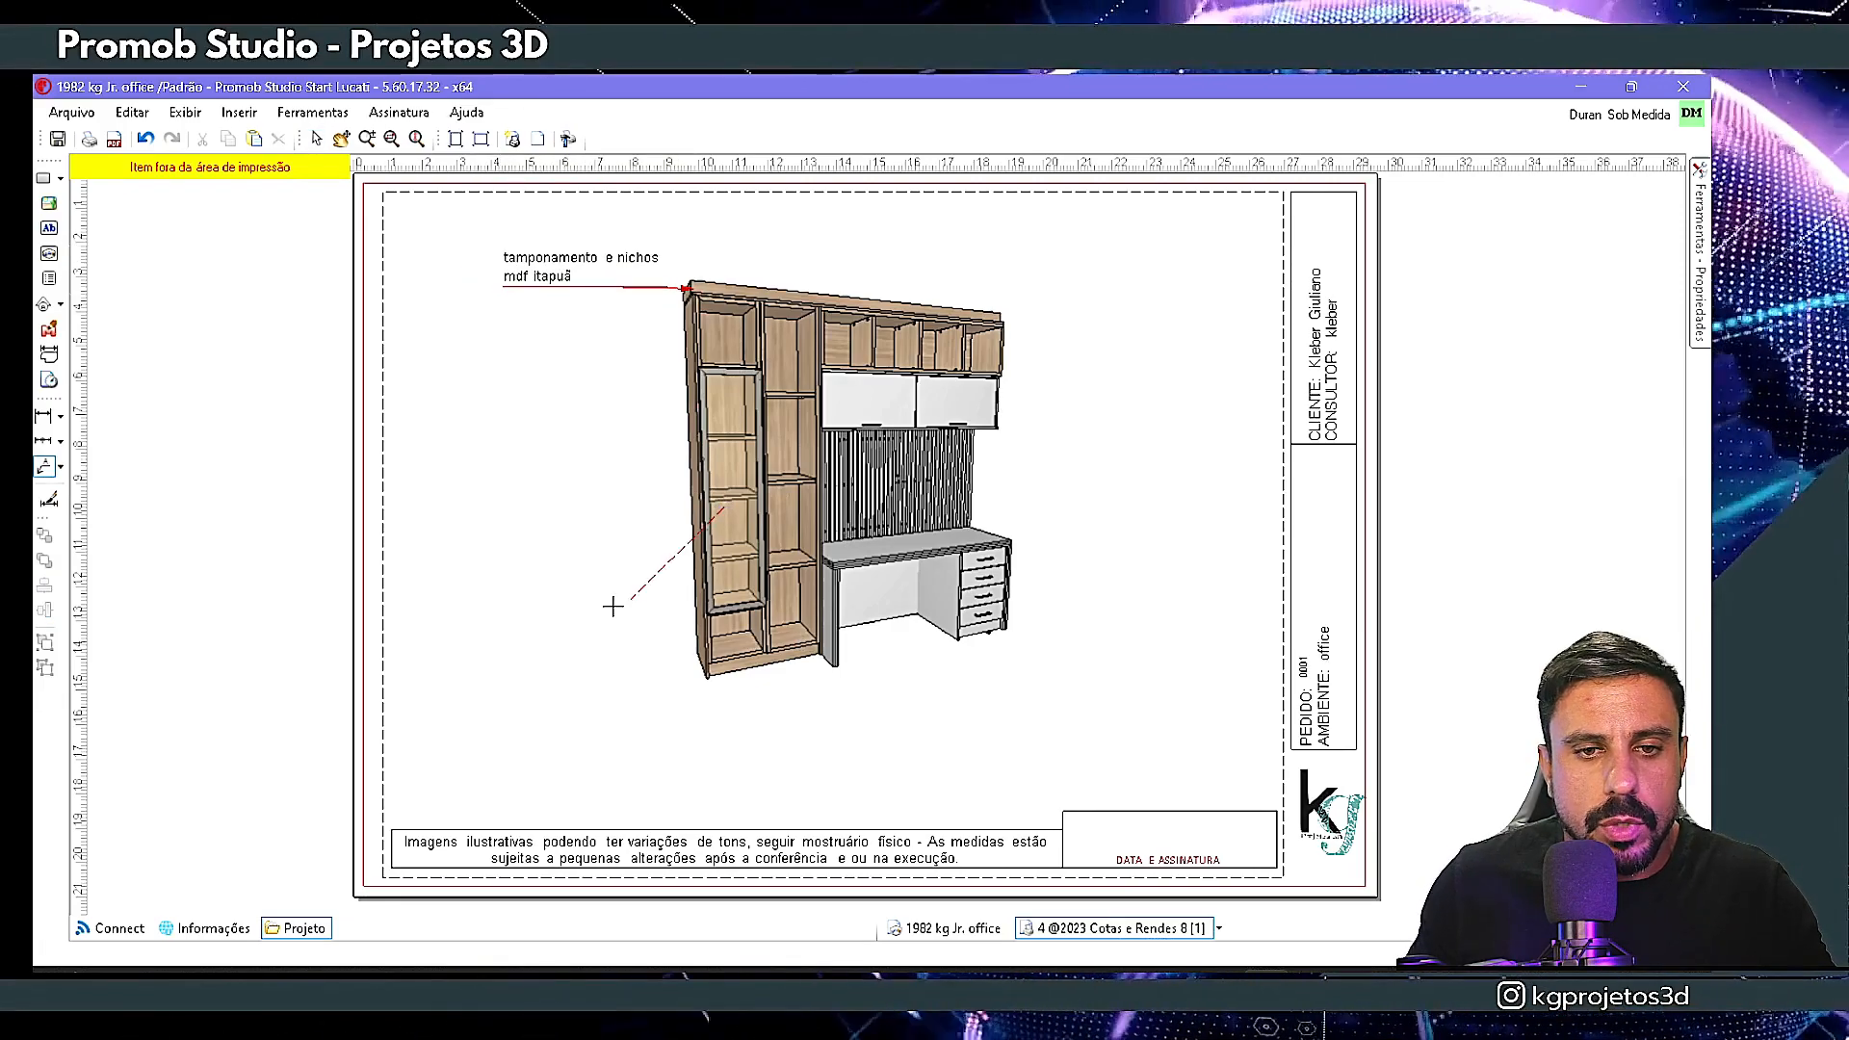
left_click(612, 605)
type("porta de giro")
key("Return")
type("em aluminio")
key("Return")
type("vidro incolor")
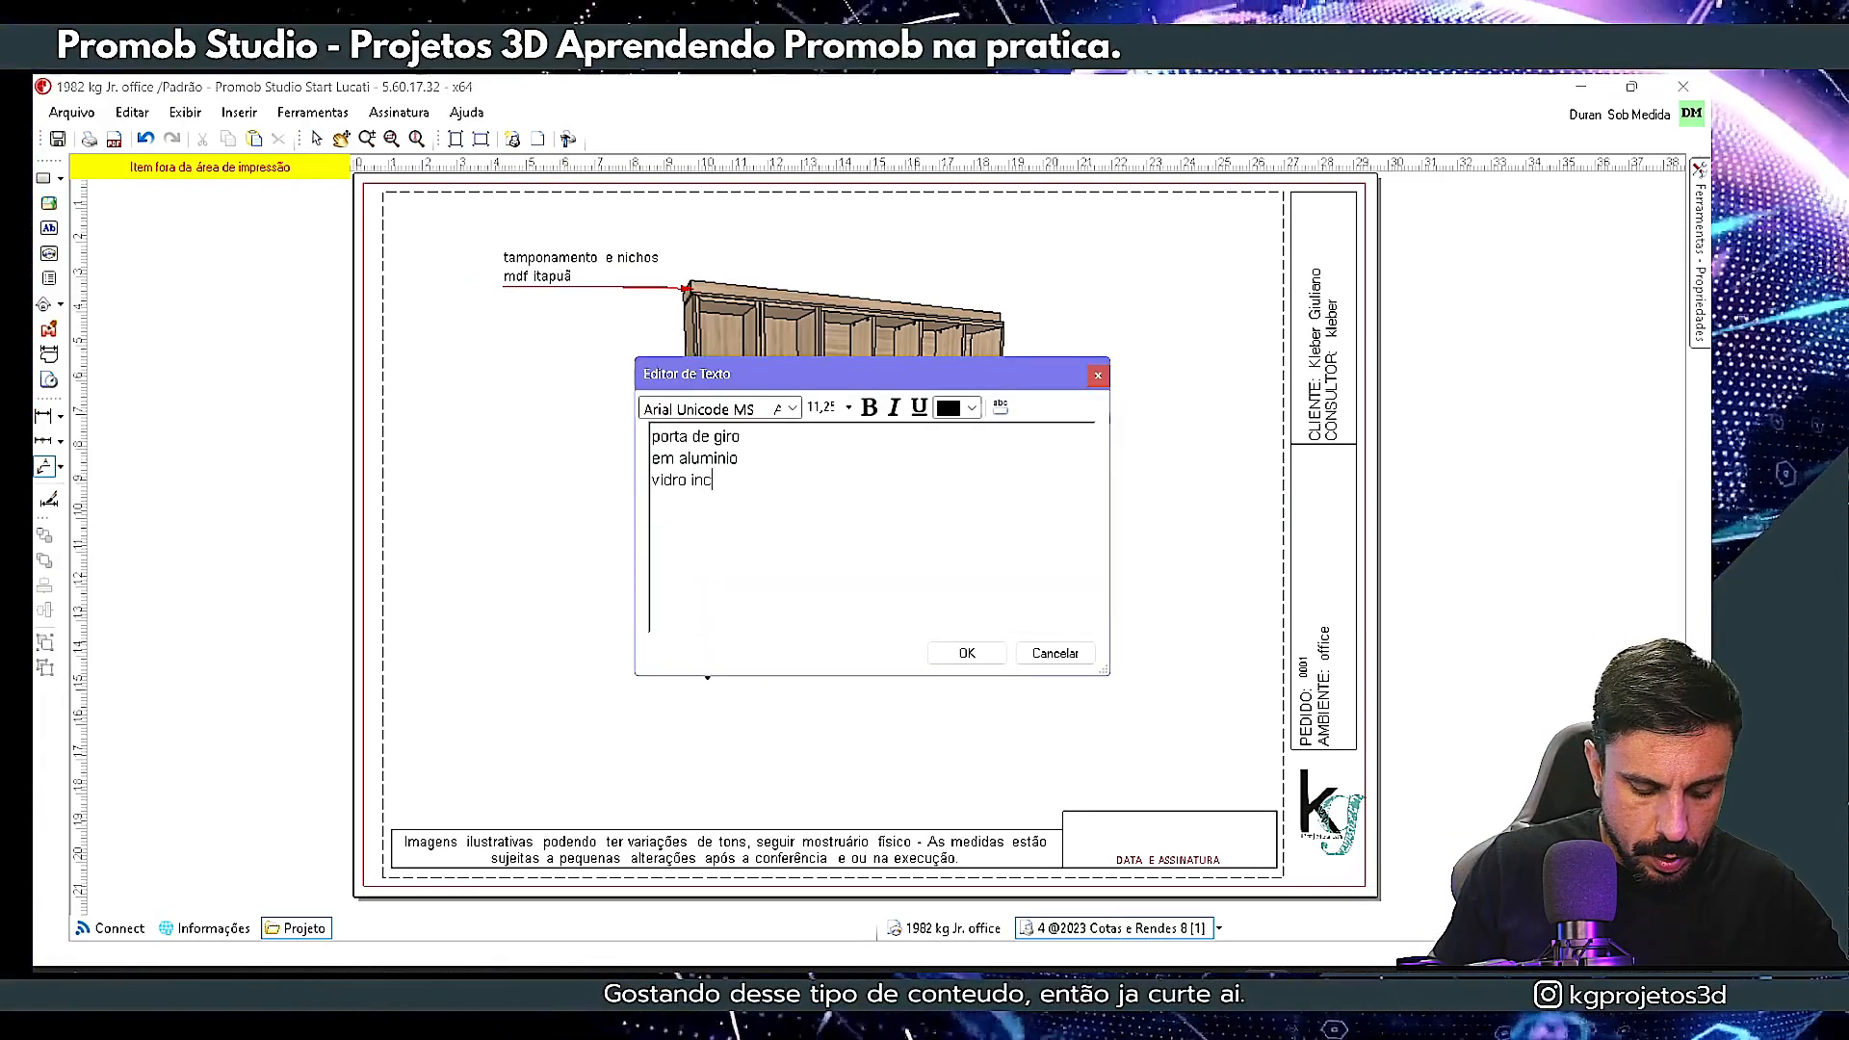
left_click(998, 656)
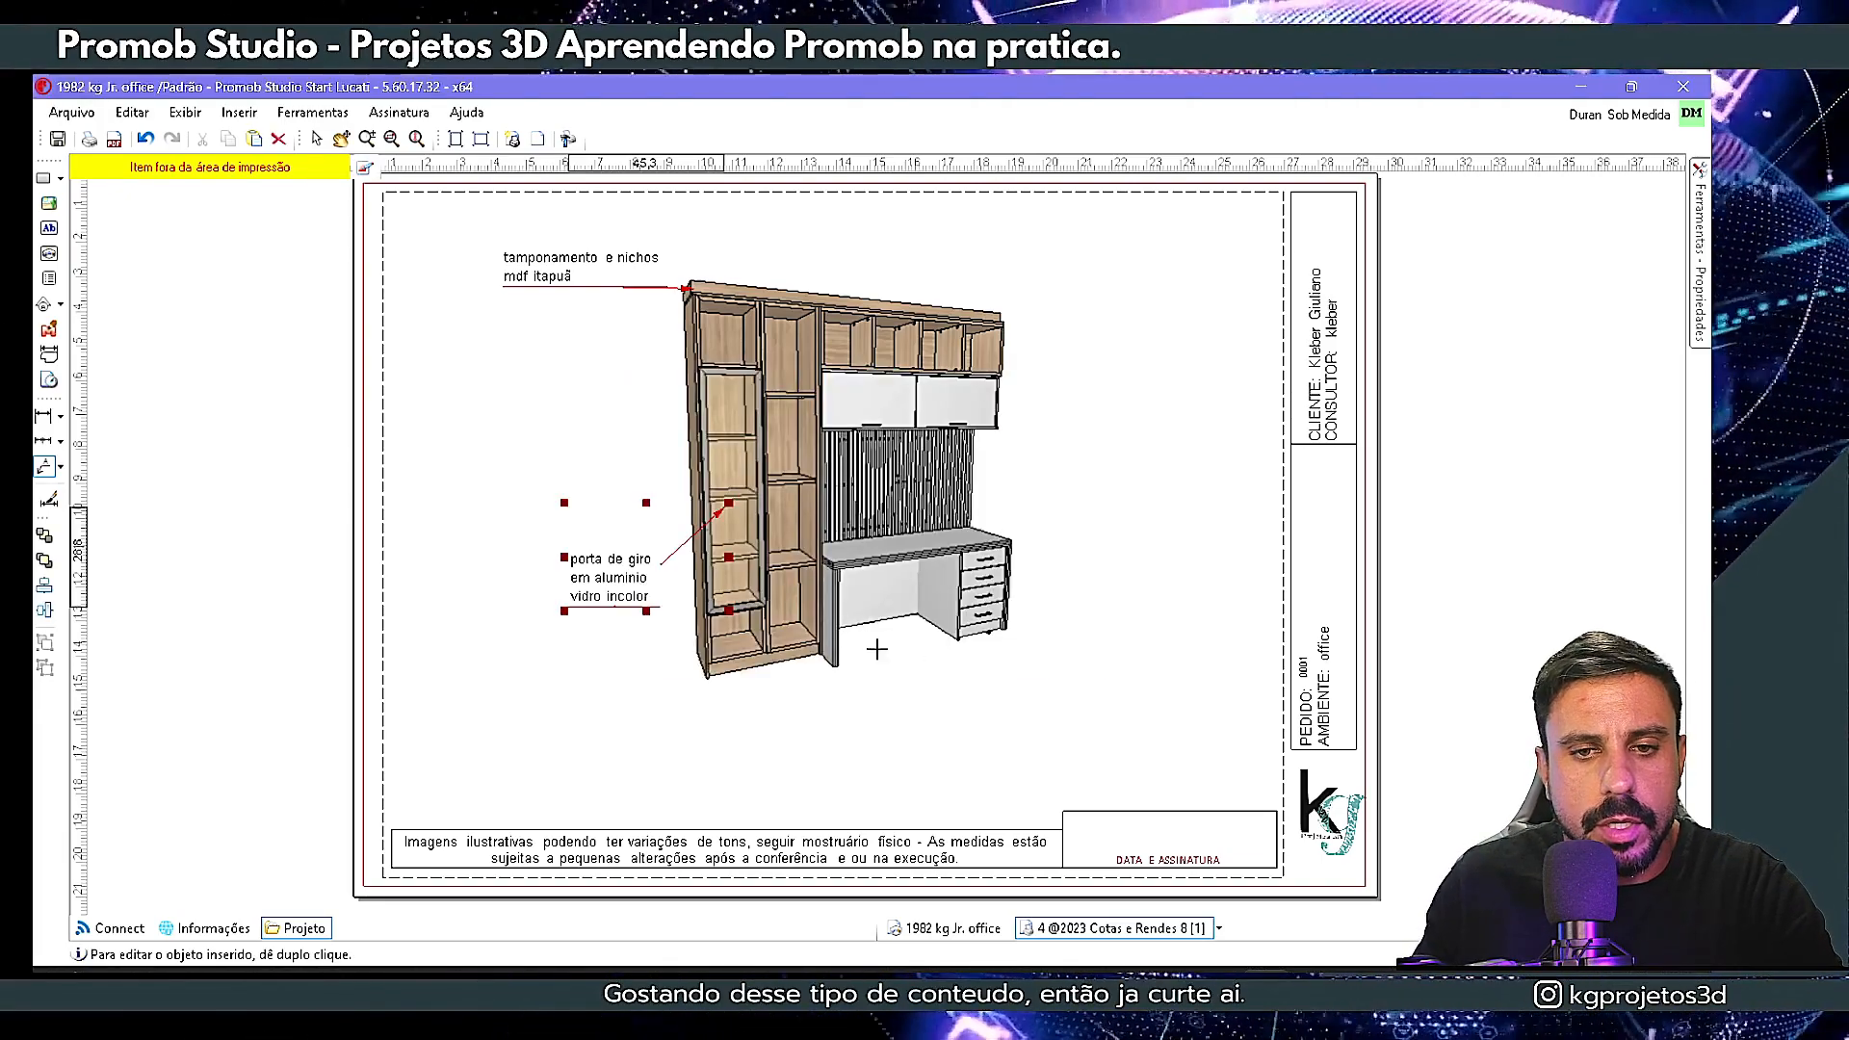
- Add the leader note "painel ripado mdf cinza cristal" at the slatted panel and move its label clear of the furniture
left_click(1043, 469)
type("painel riapodo")
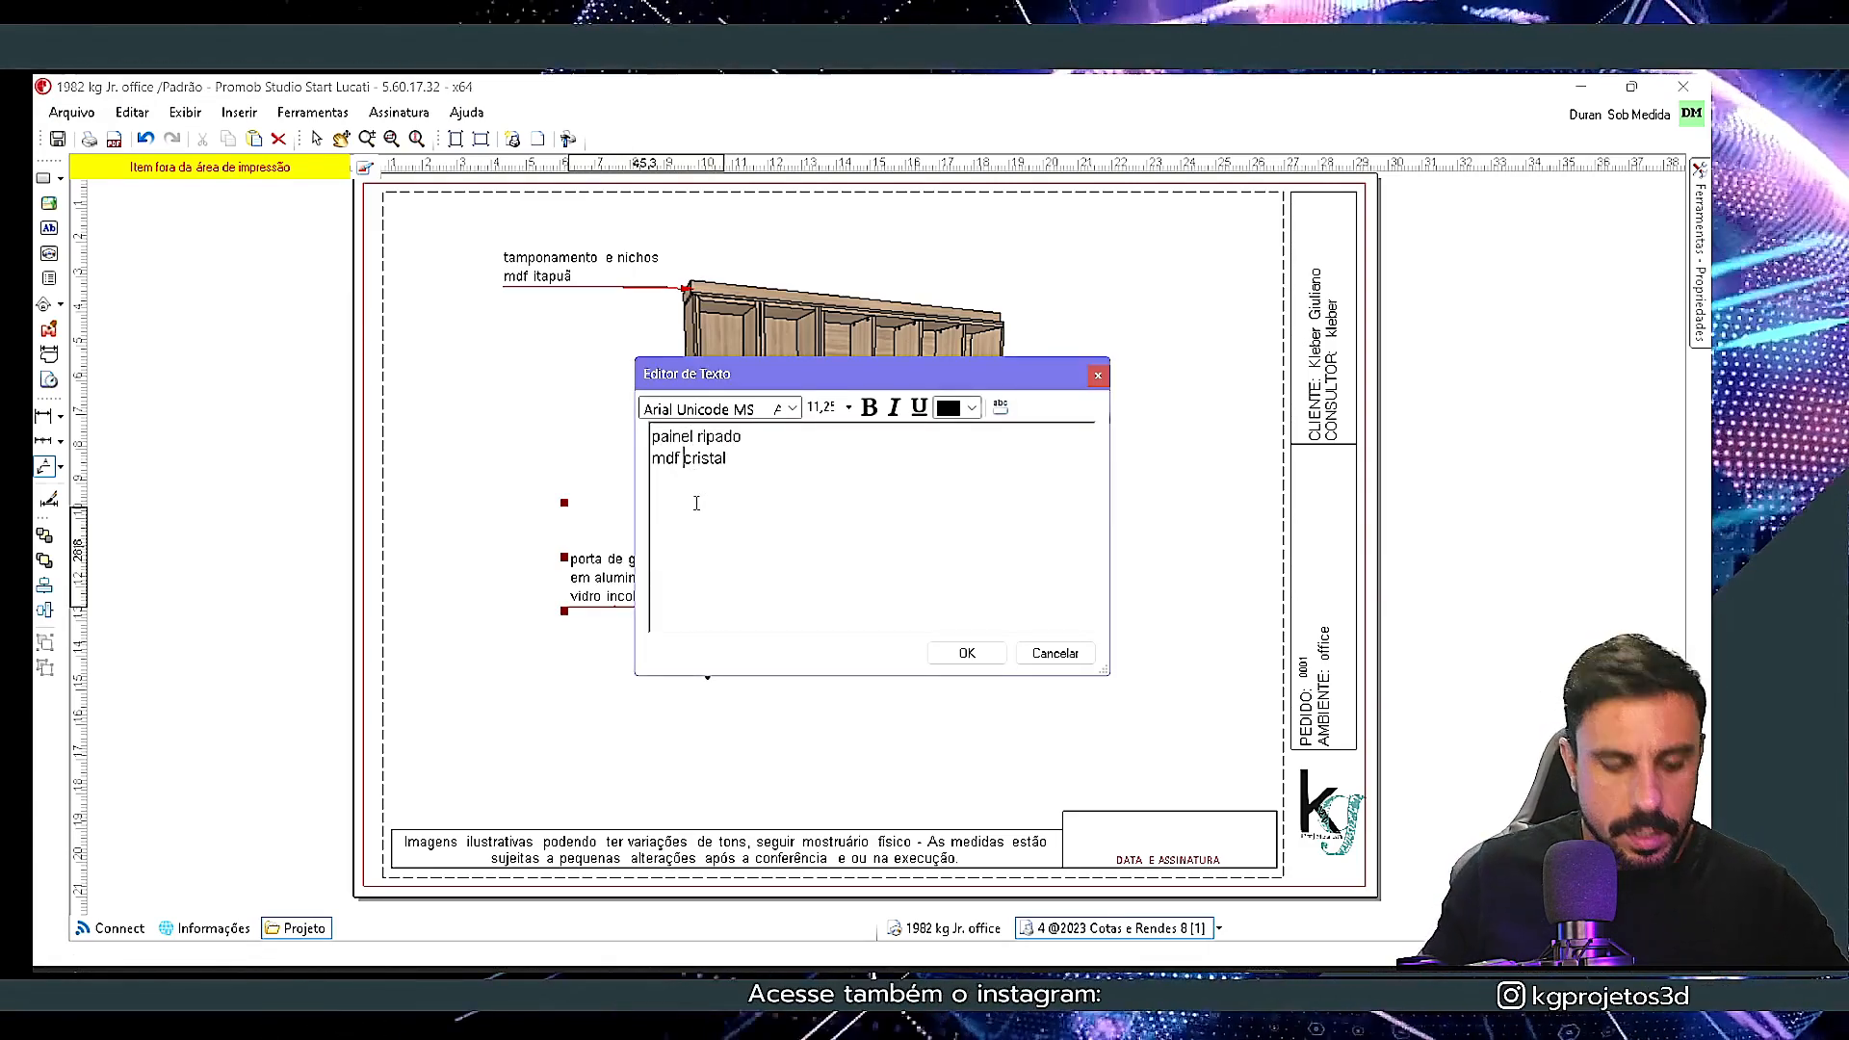
type("cinza cristal")
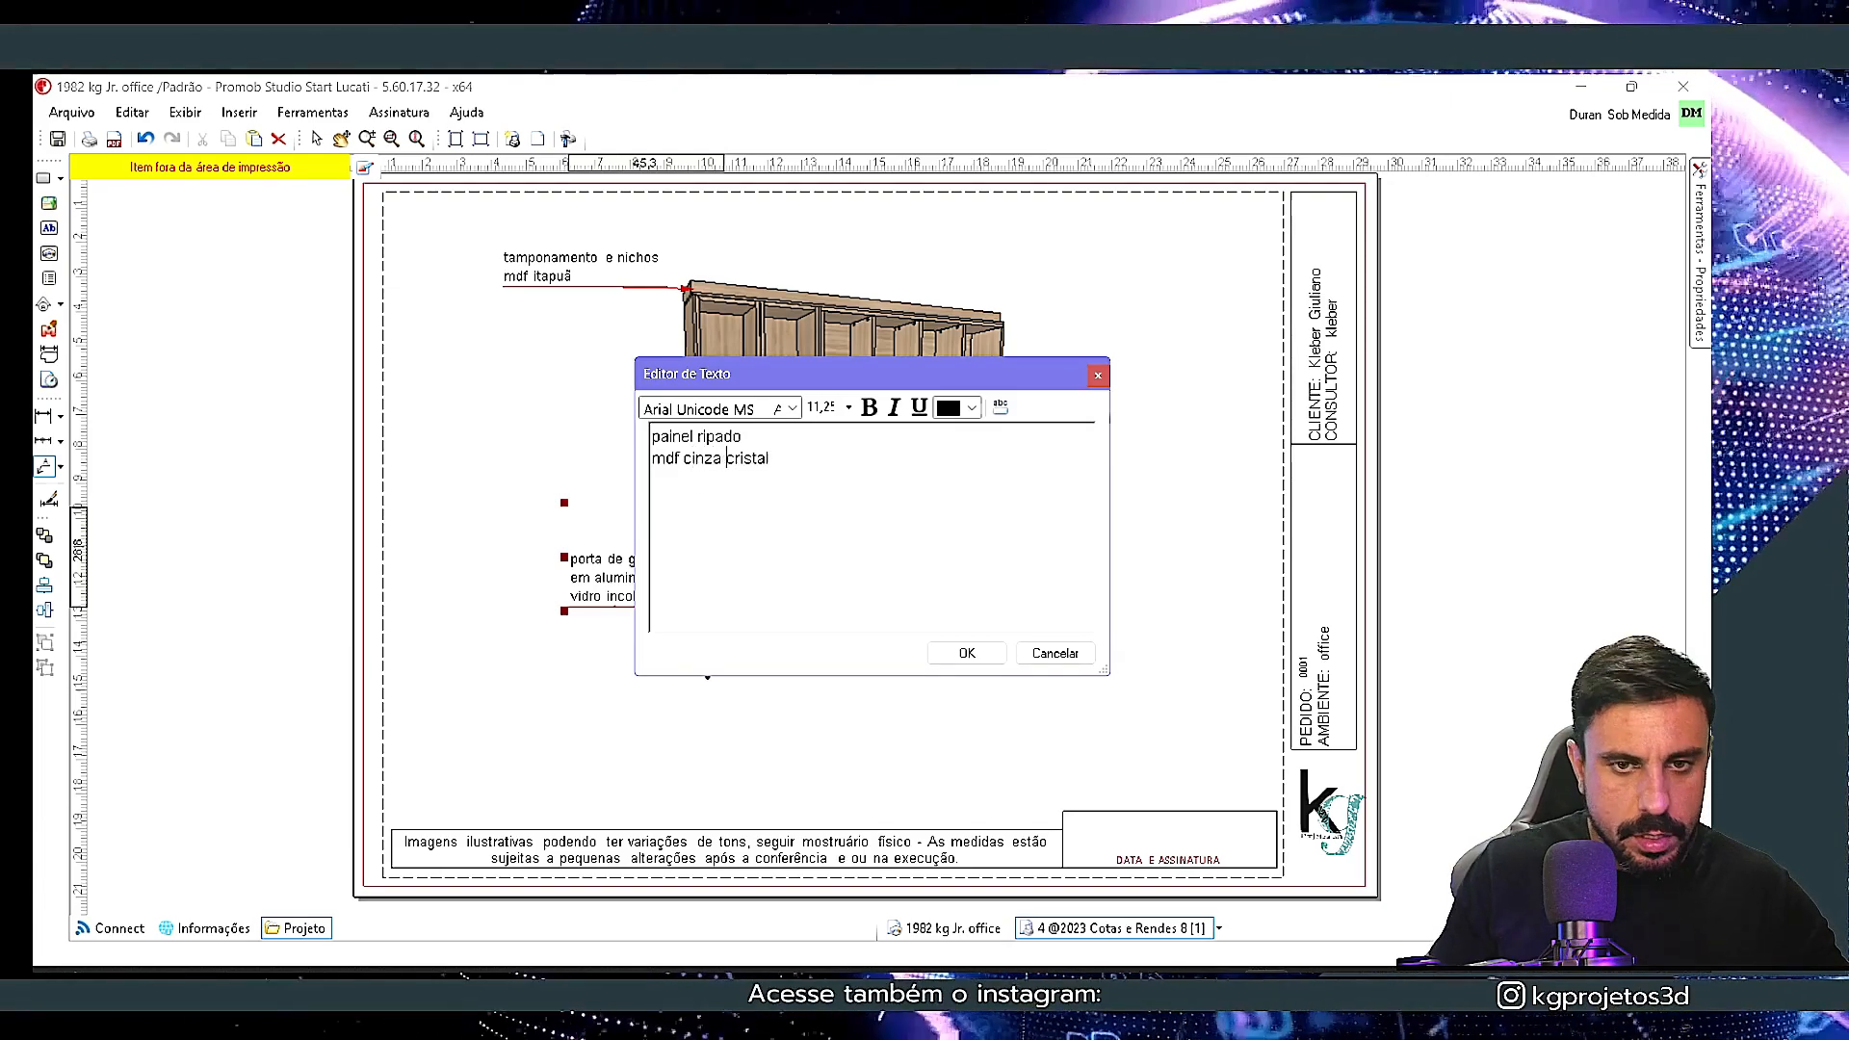
left_click(966, 653)
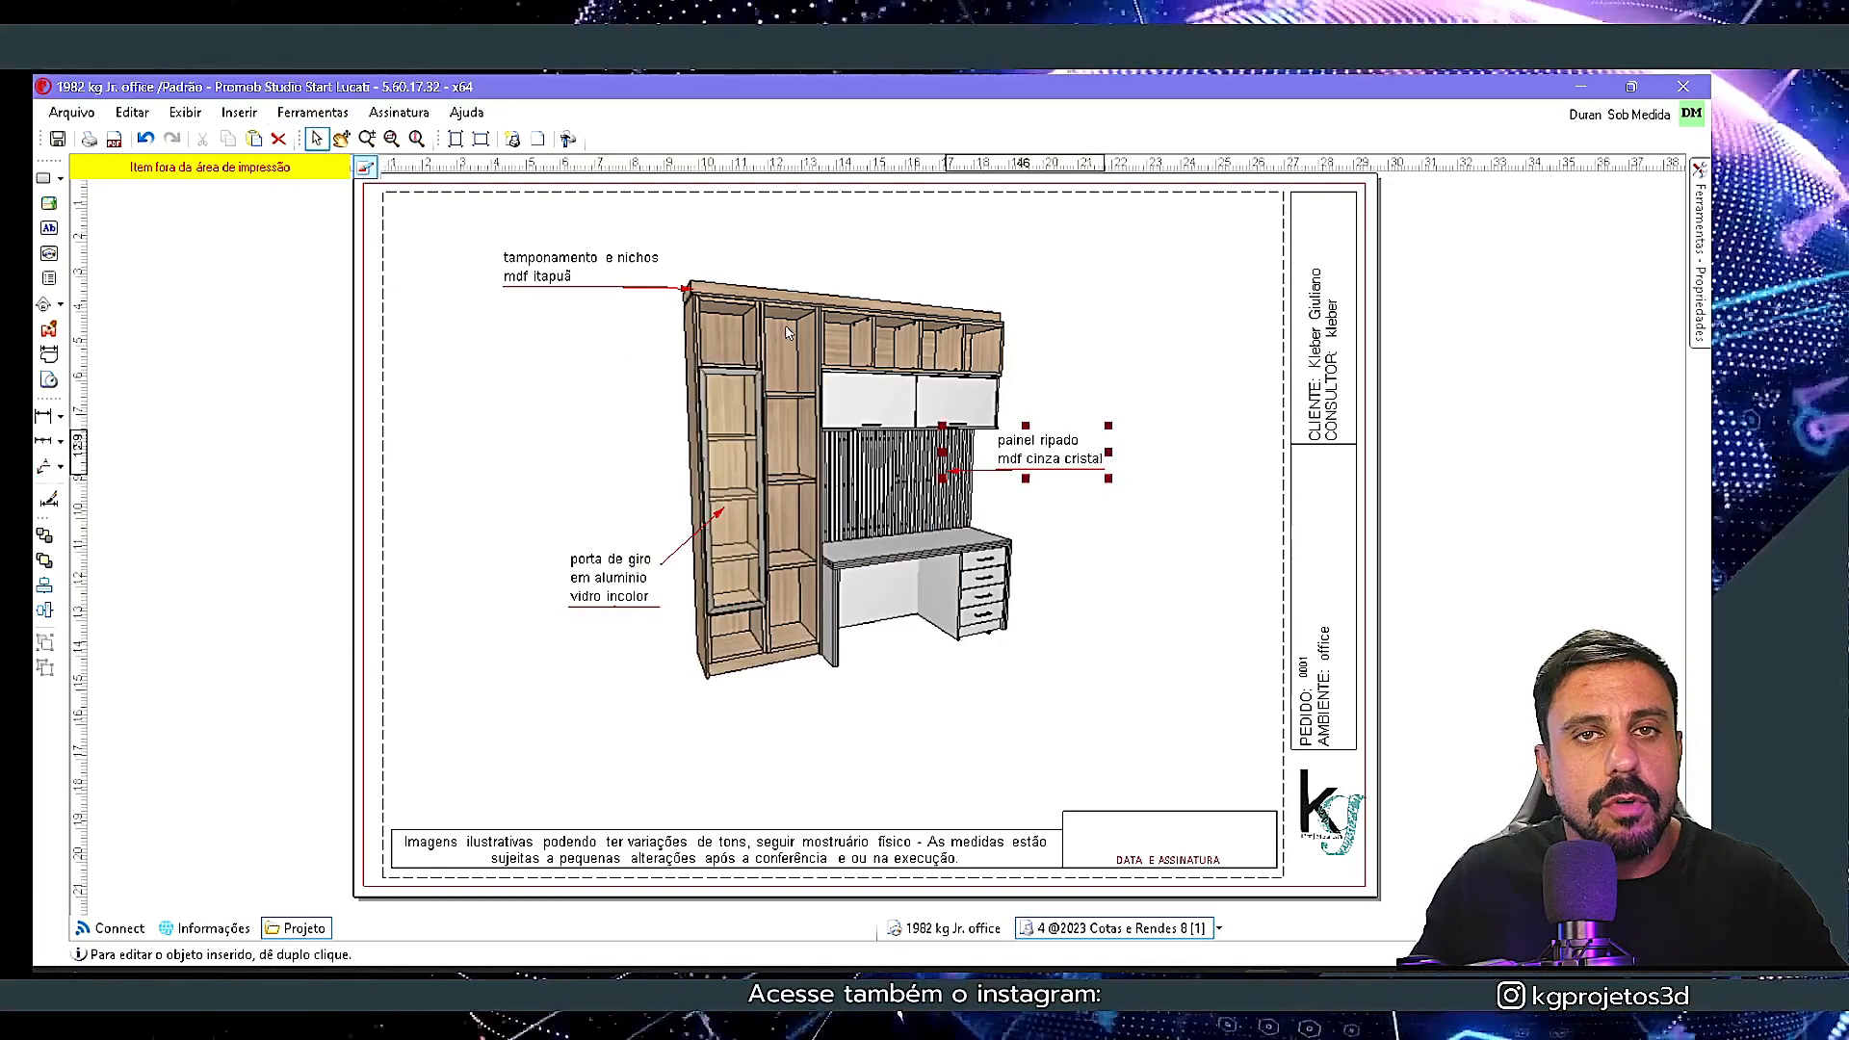
left_click_drag(1065, 456, 1110, 489)
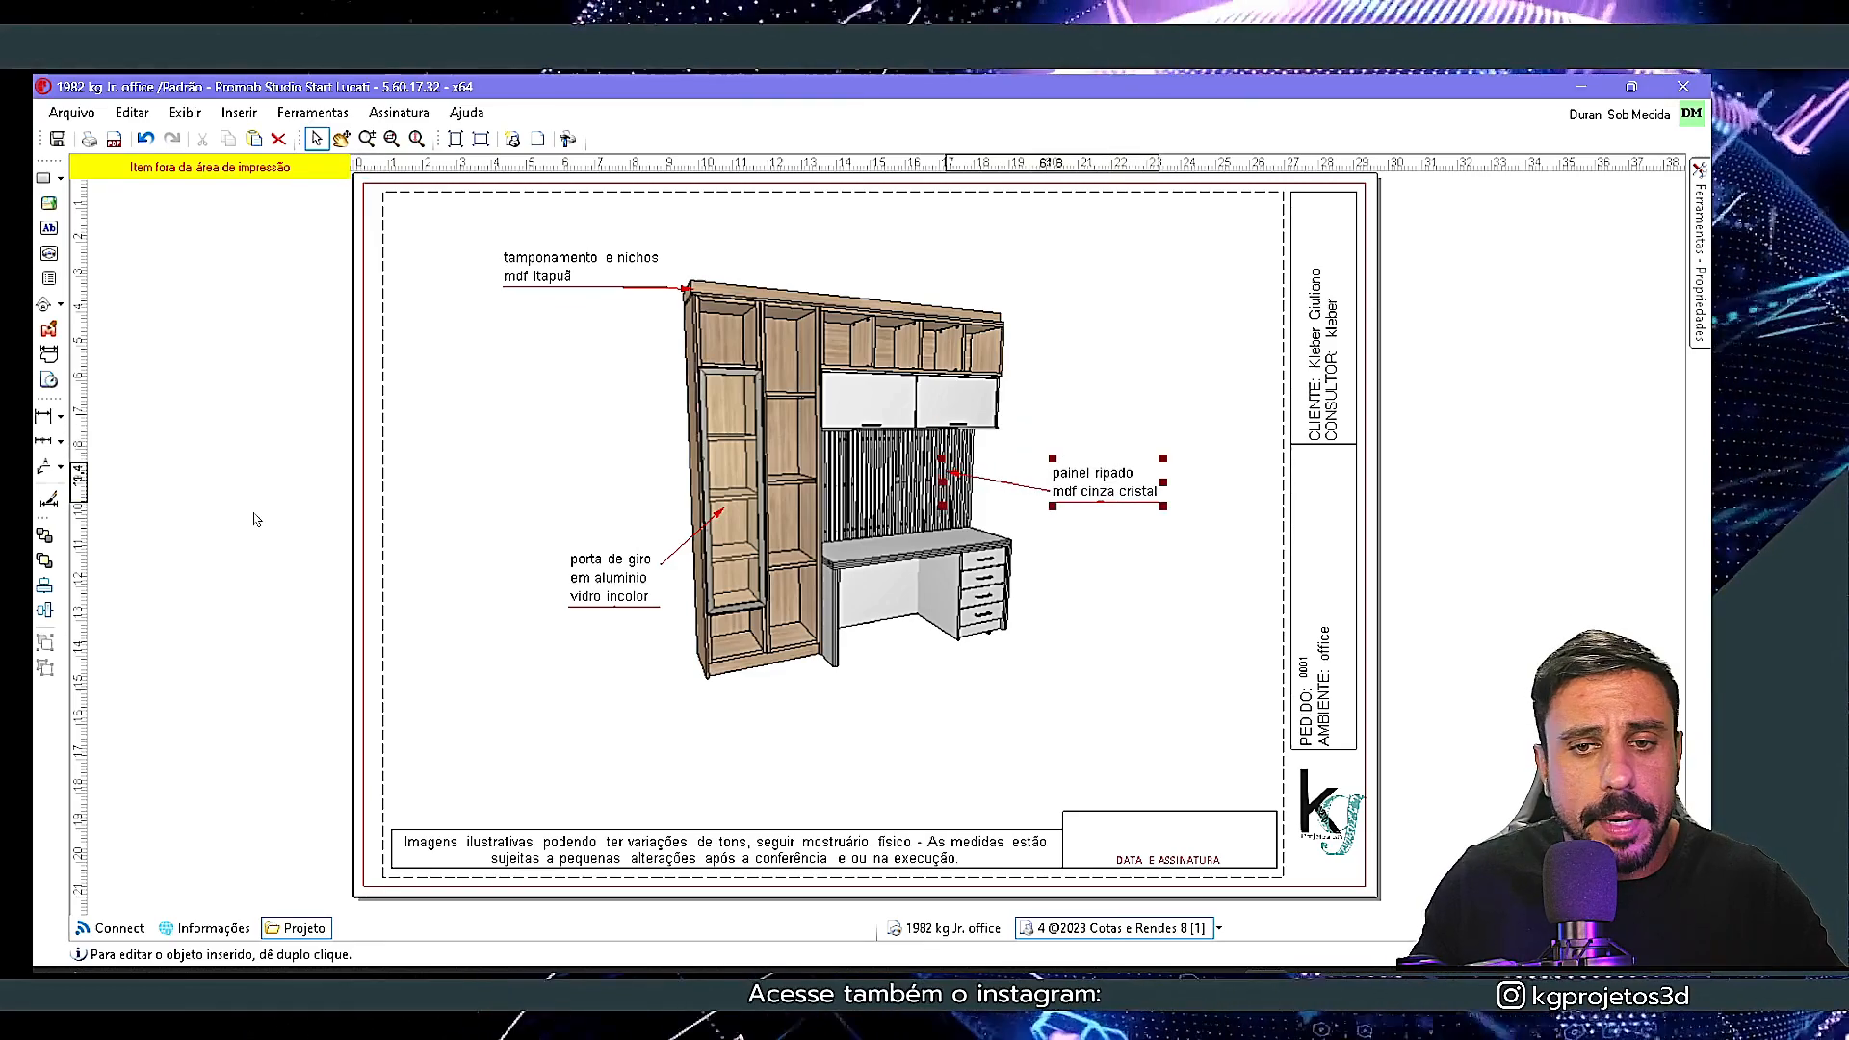
- Add leader notes "4x gavetas mdf cinza cristal e puxadores rigore 128mm" at the drawers and "basculante superior" at the upper cabinet doors
left_click(46, 466)
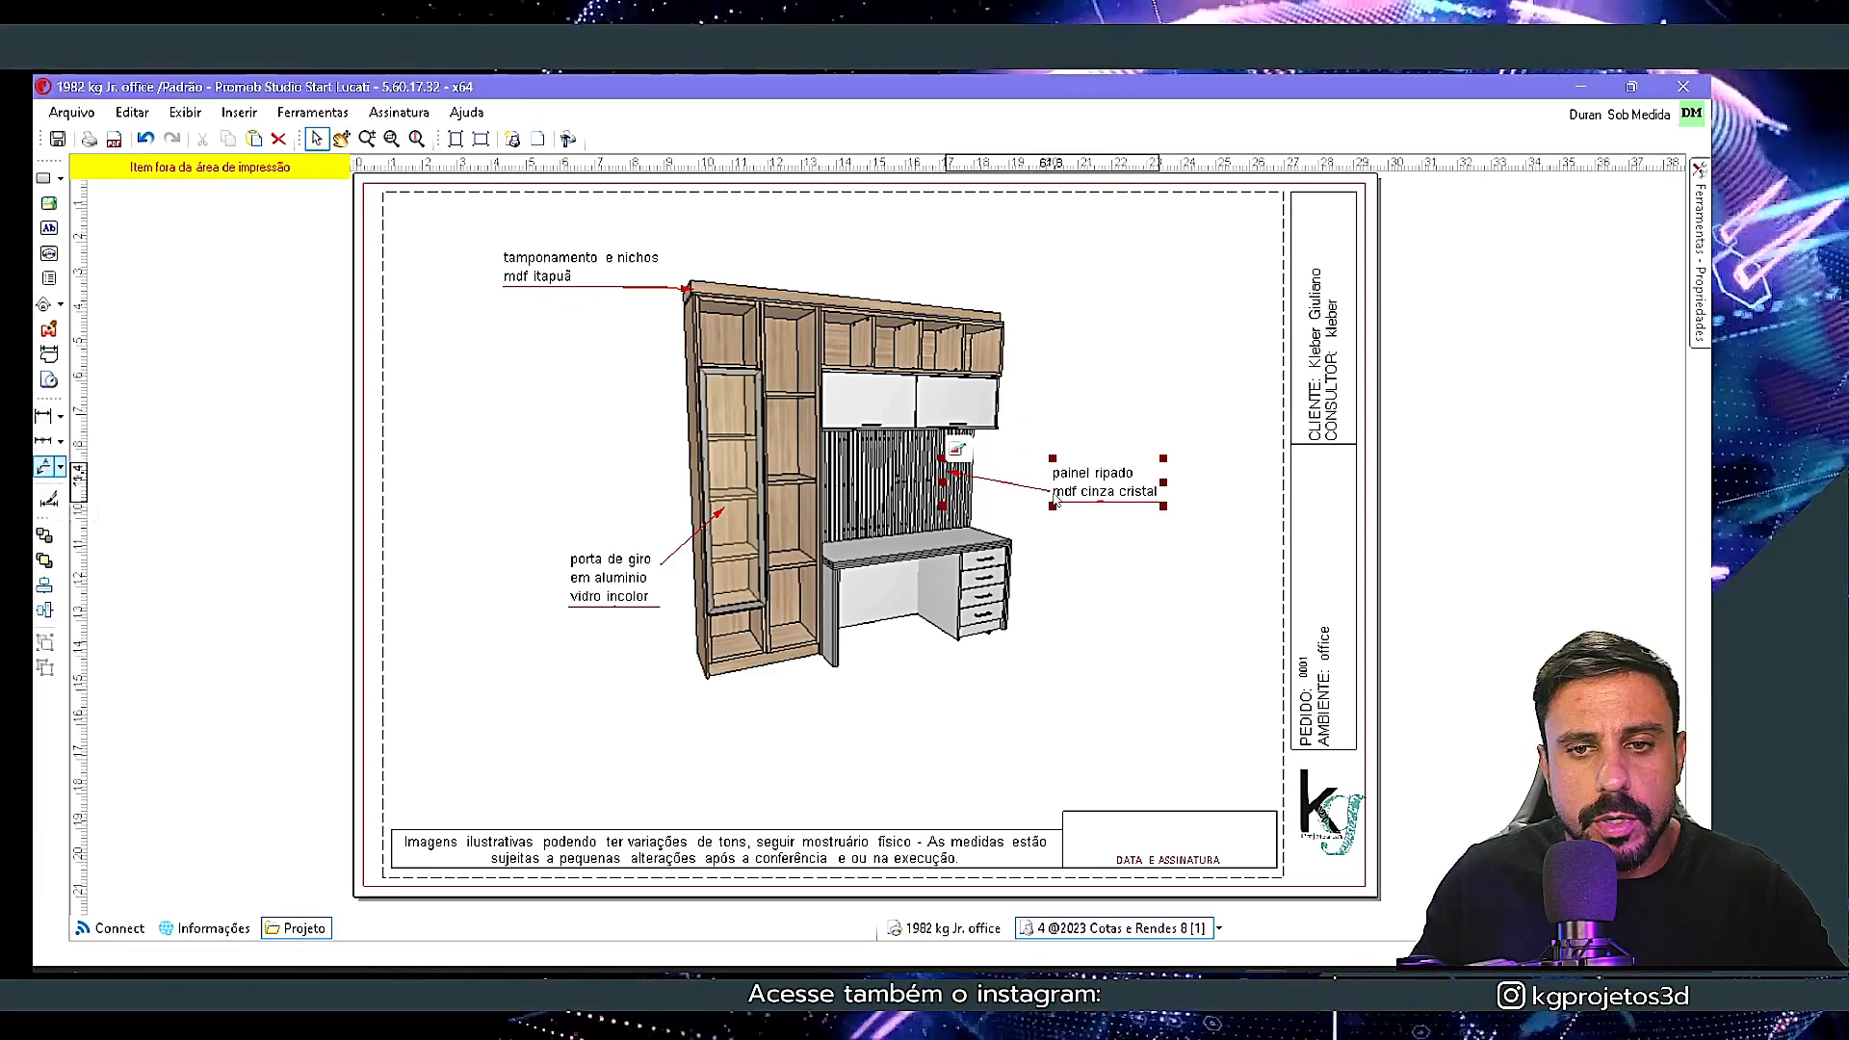
key("Escape")
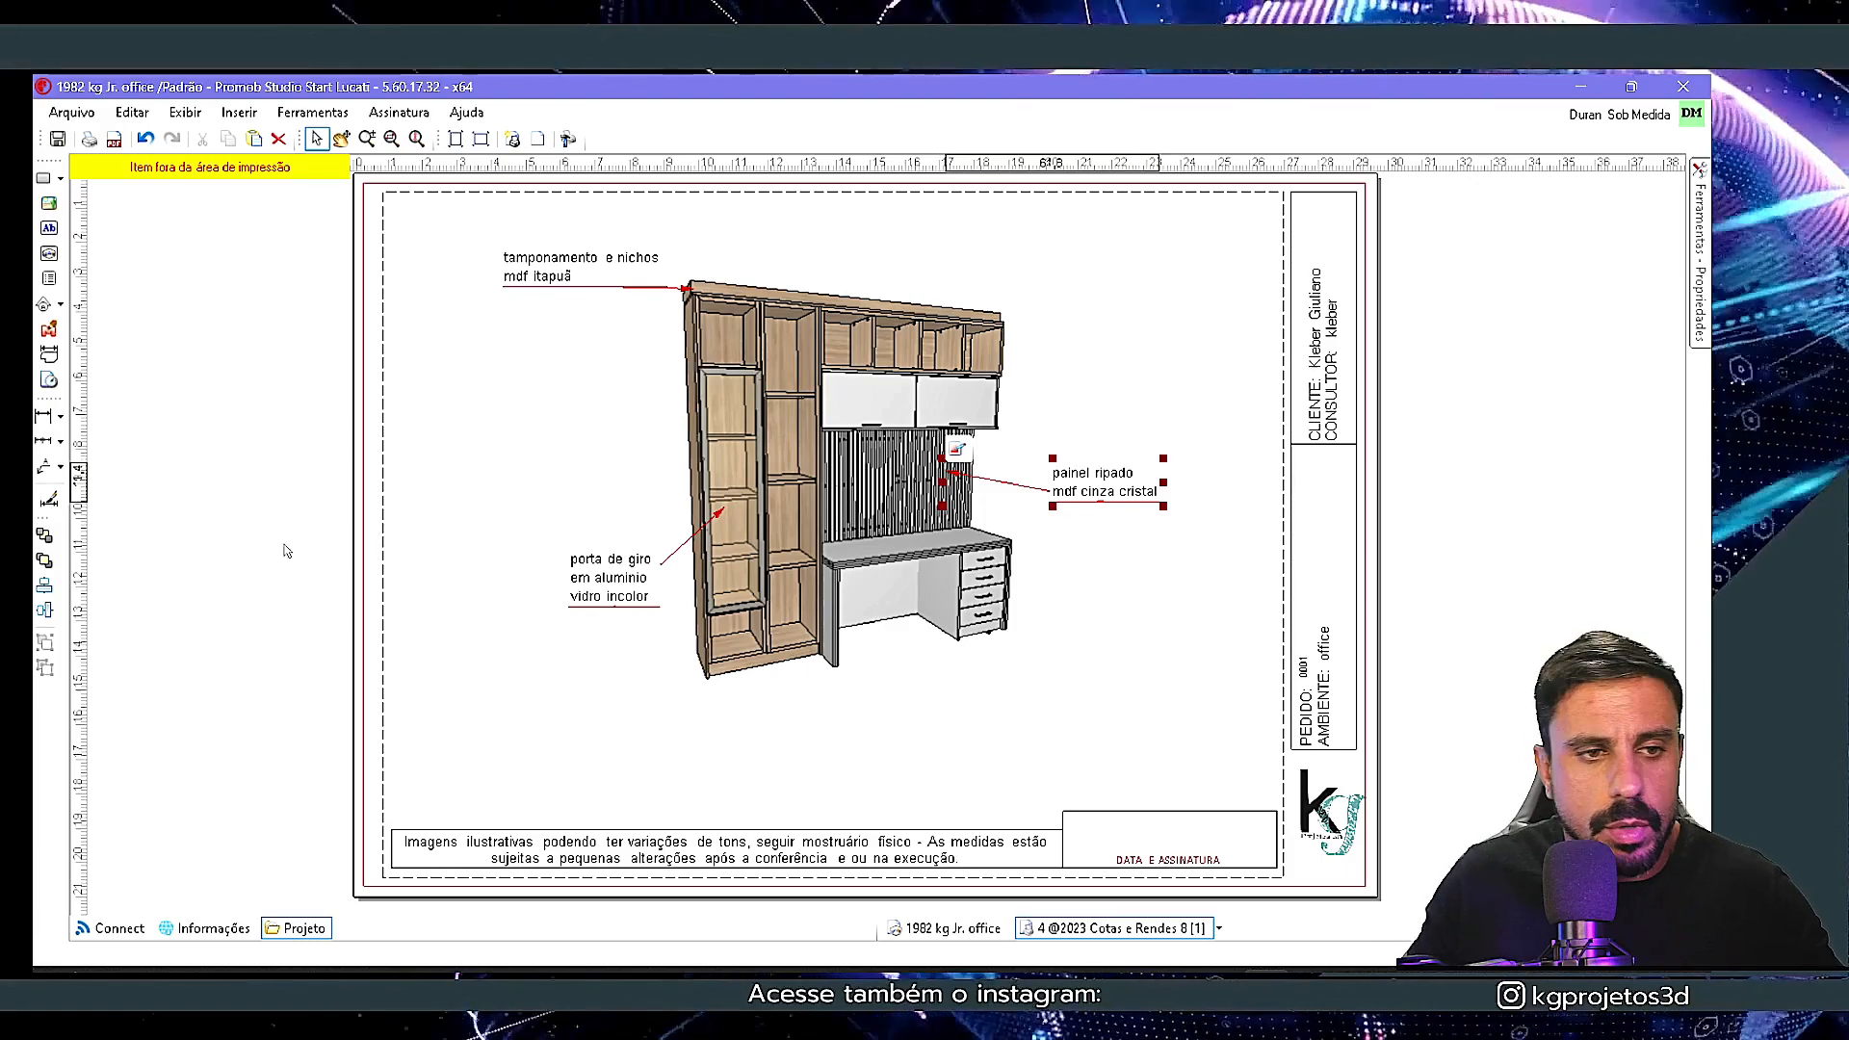
left_click(46, 466)
left_click(1002, 624)
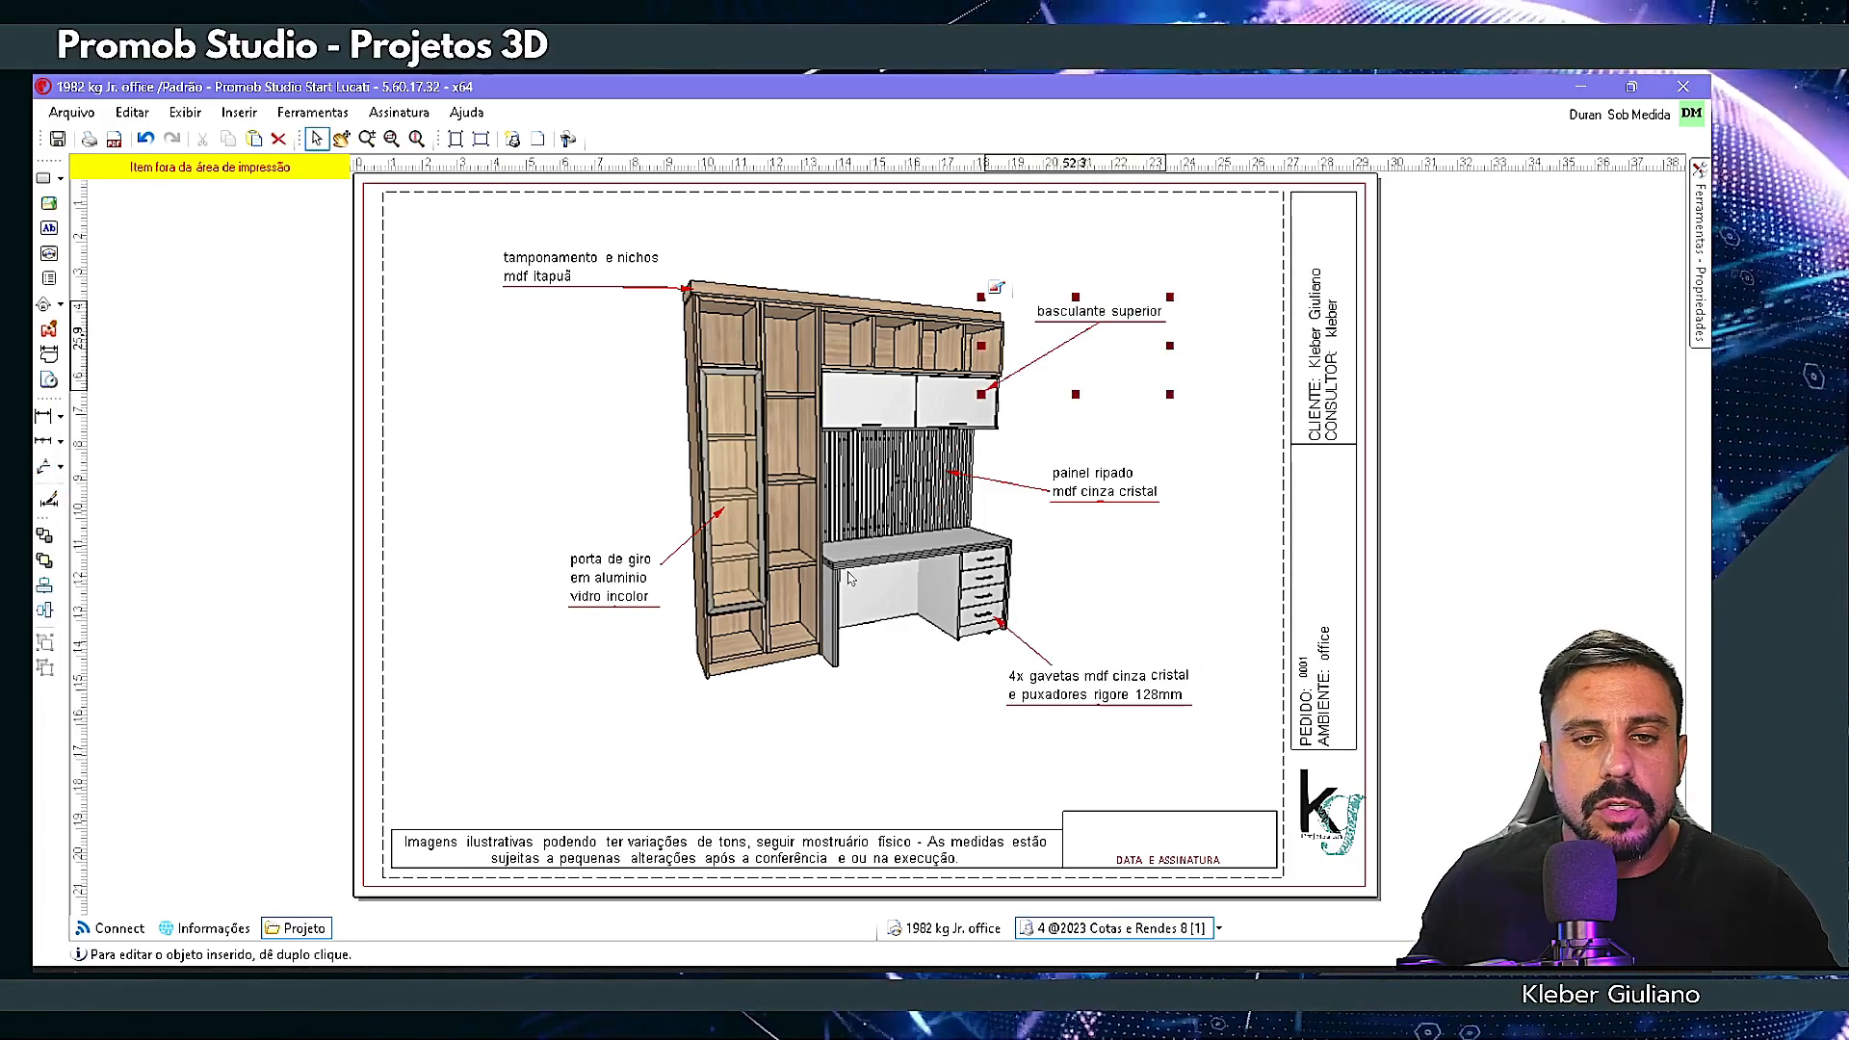
- Add the leader note "1x tomada e 1x passa fio" at the desktop and realign it with the itapuã and glass-door notes
left_click(45, 468)
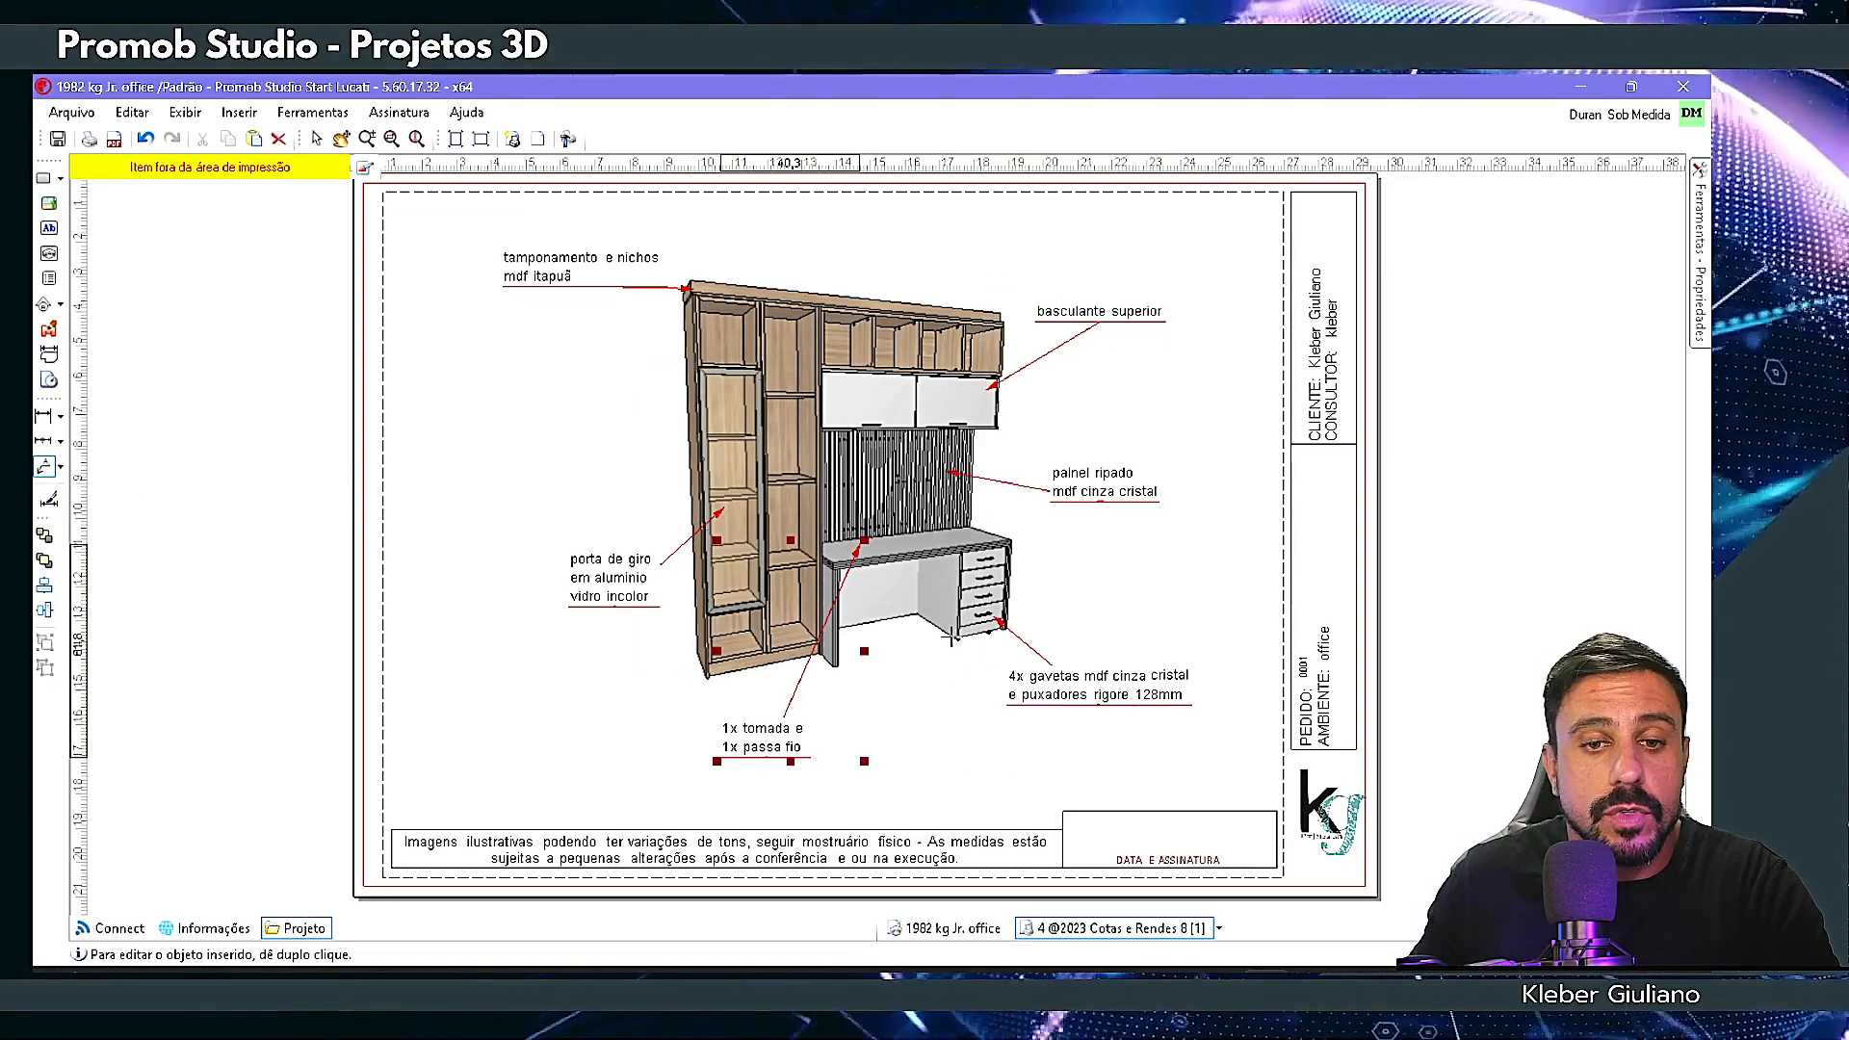
left_click(317, 140)
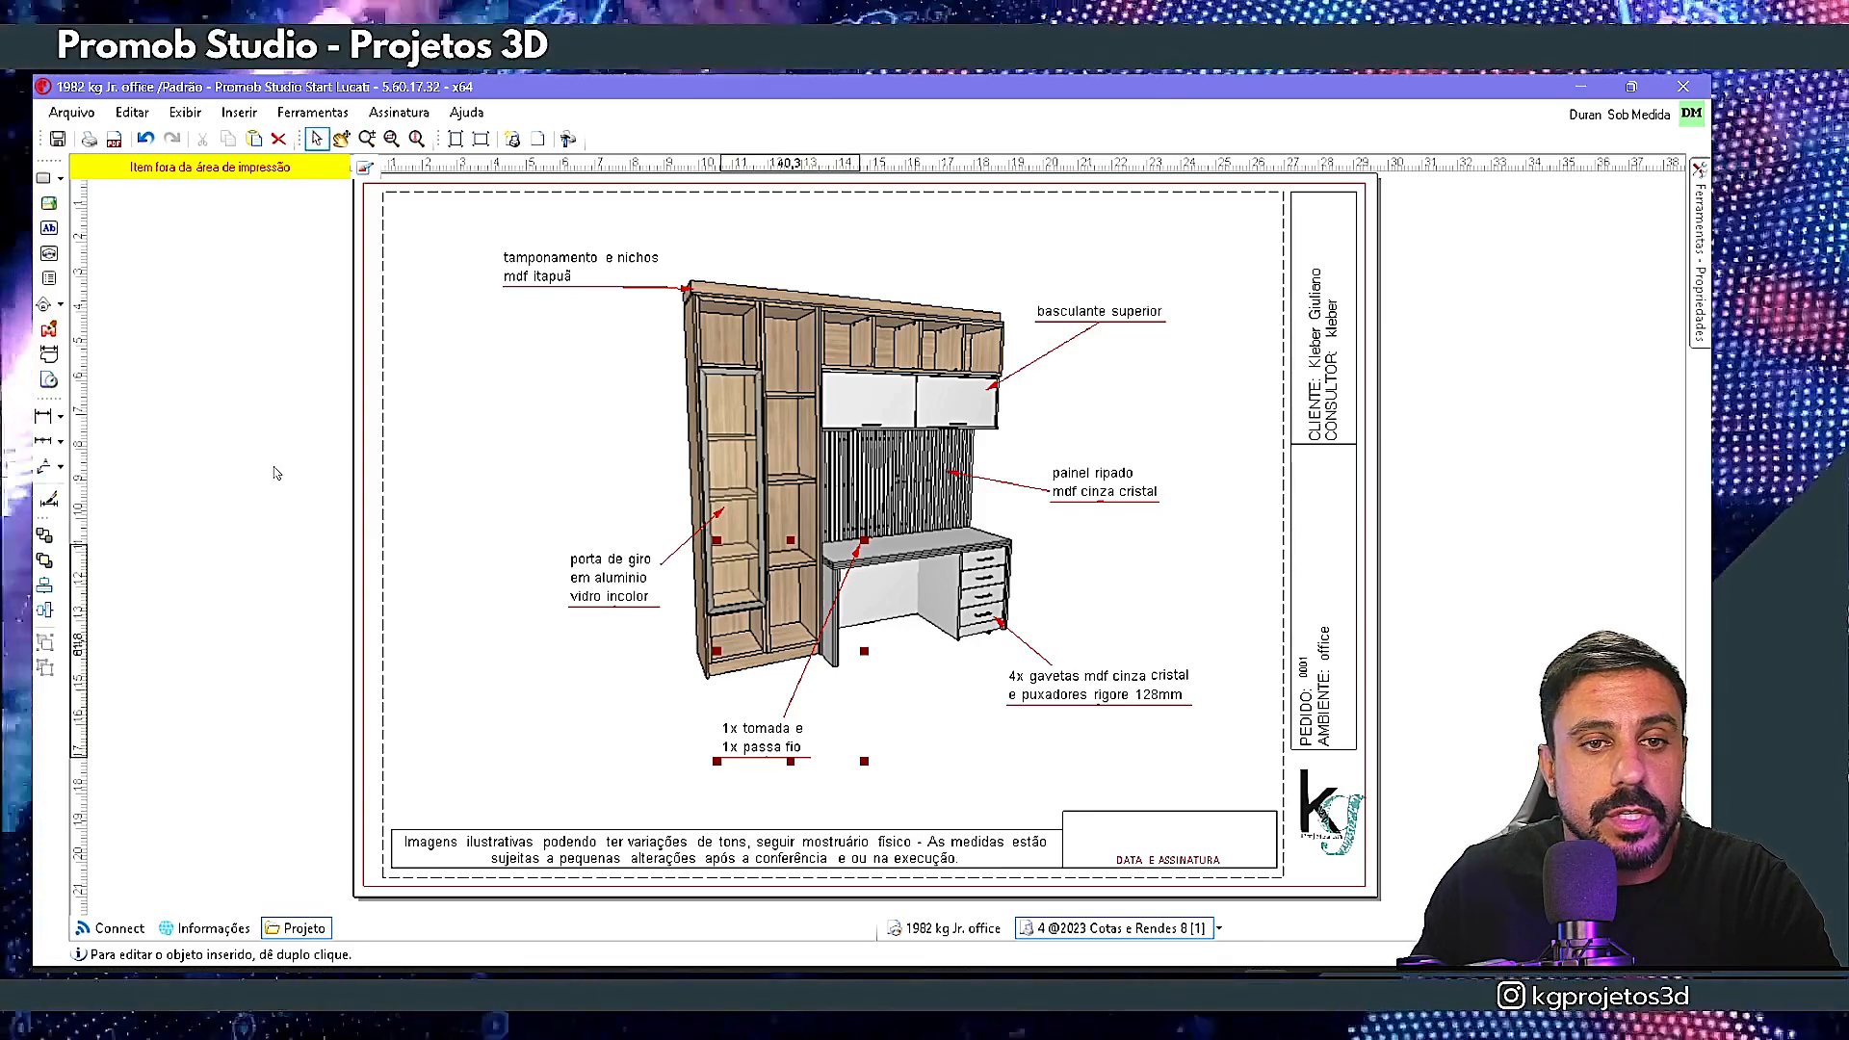
left_click_drag(574, 288, 563, 291)
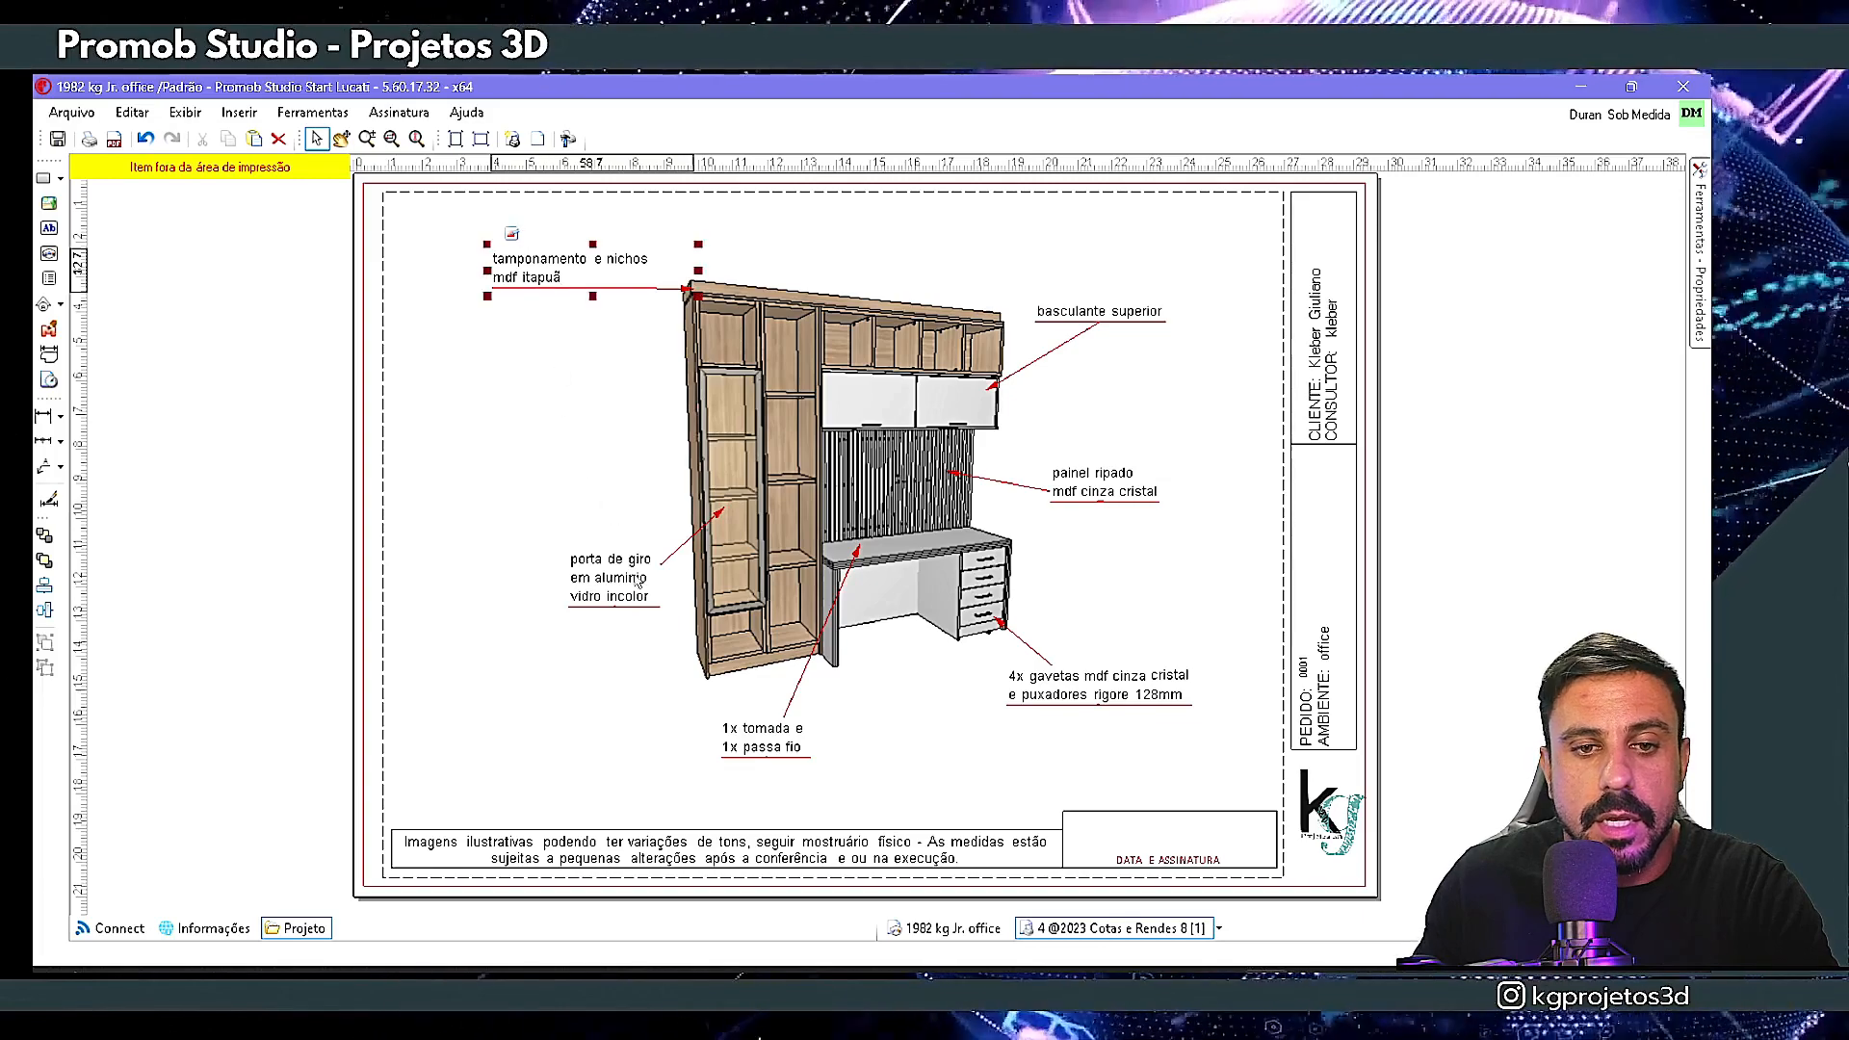
left_click_drag(625, 588, 615, 491)
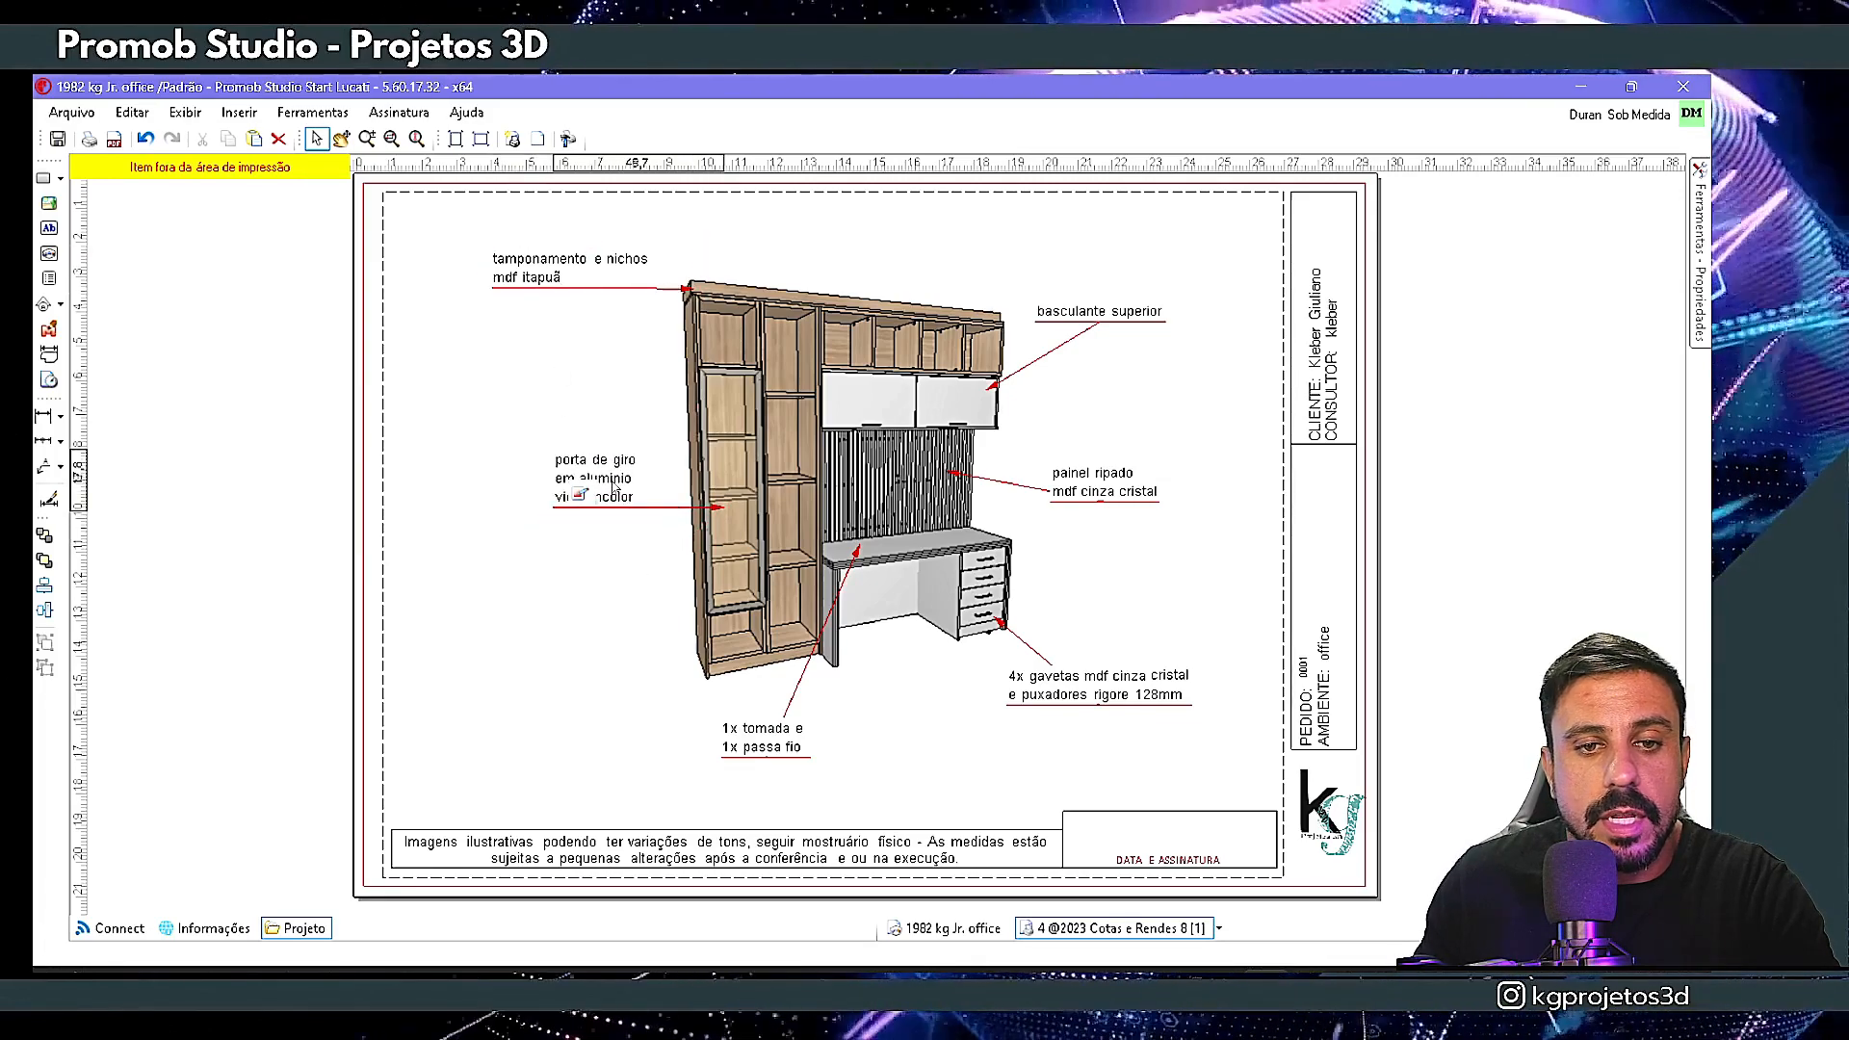
left_click_drag(780, 744, 725, 741)
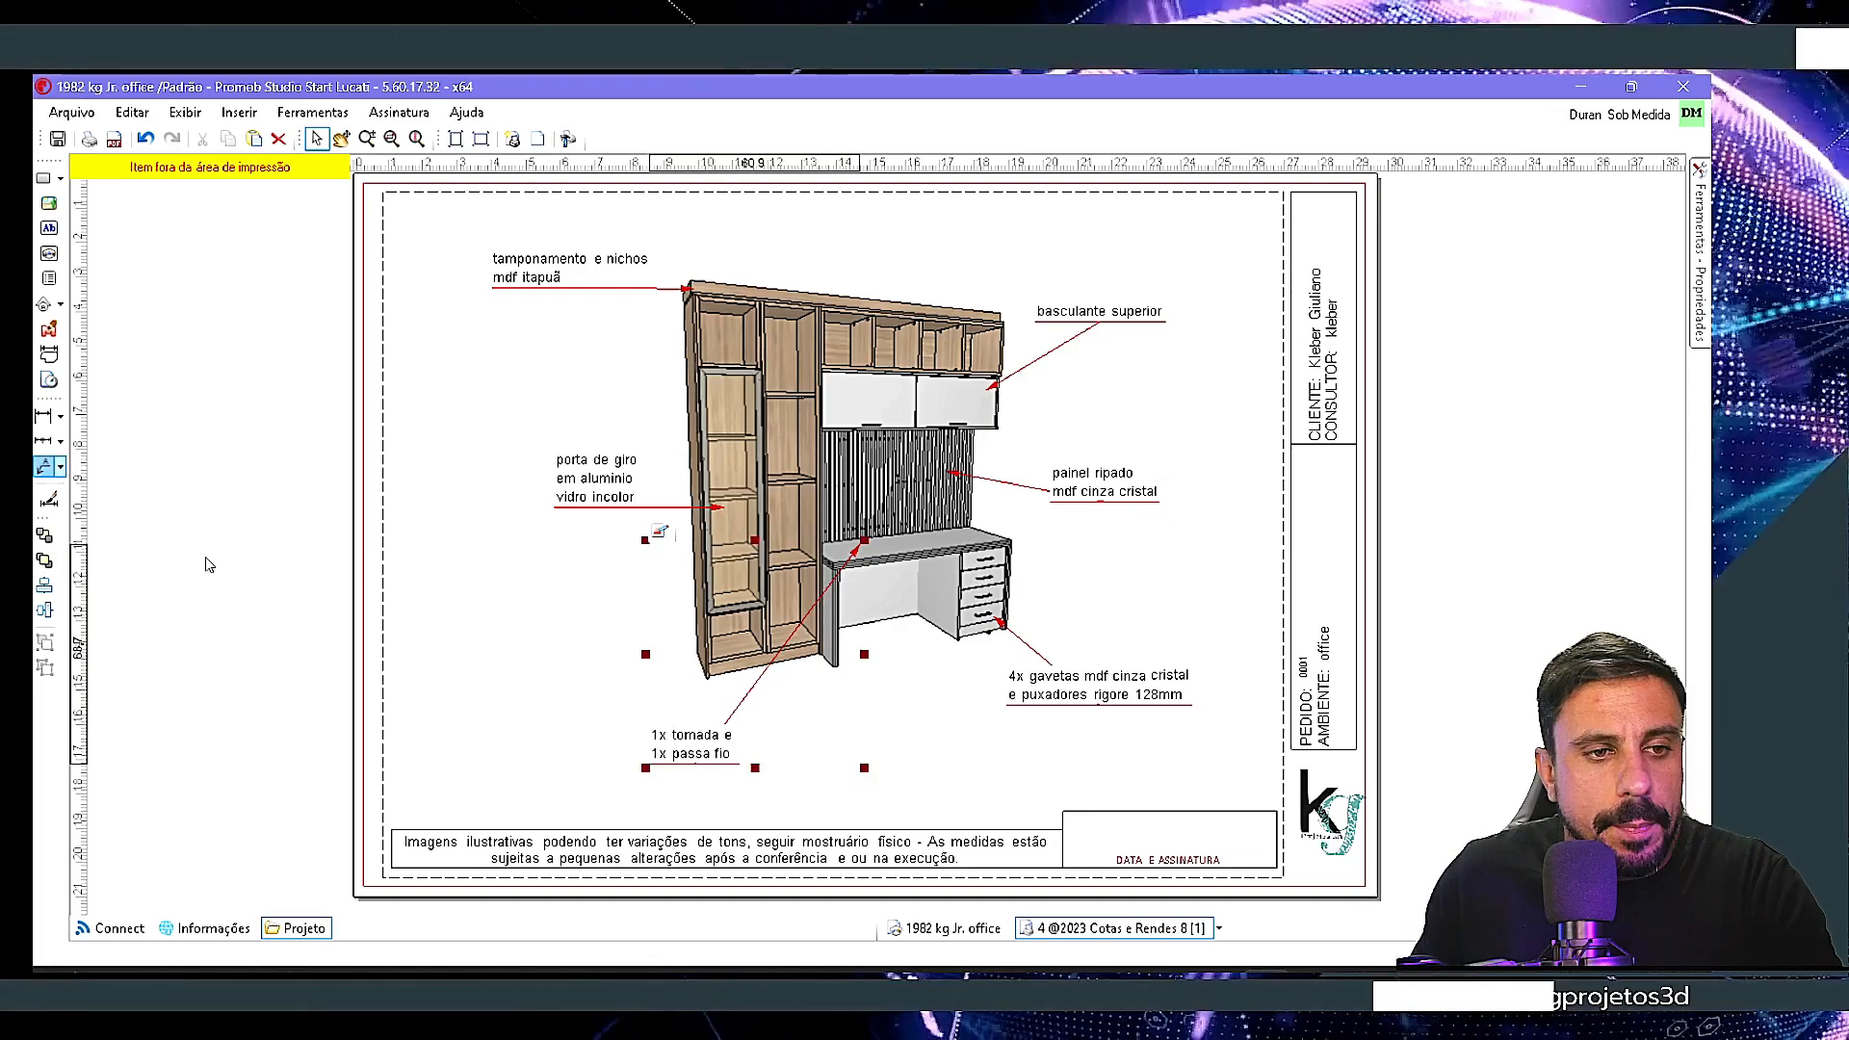
- Add the leader note "corrediça telescópica sem amortecimento" at the drawers and move the "4x gavetas" note slightly up and away from it
left_click(44, 467)
left_click(979, 621)
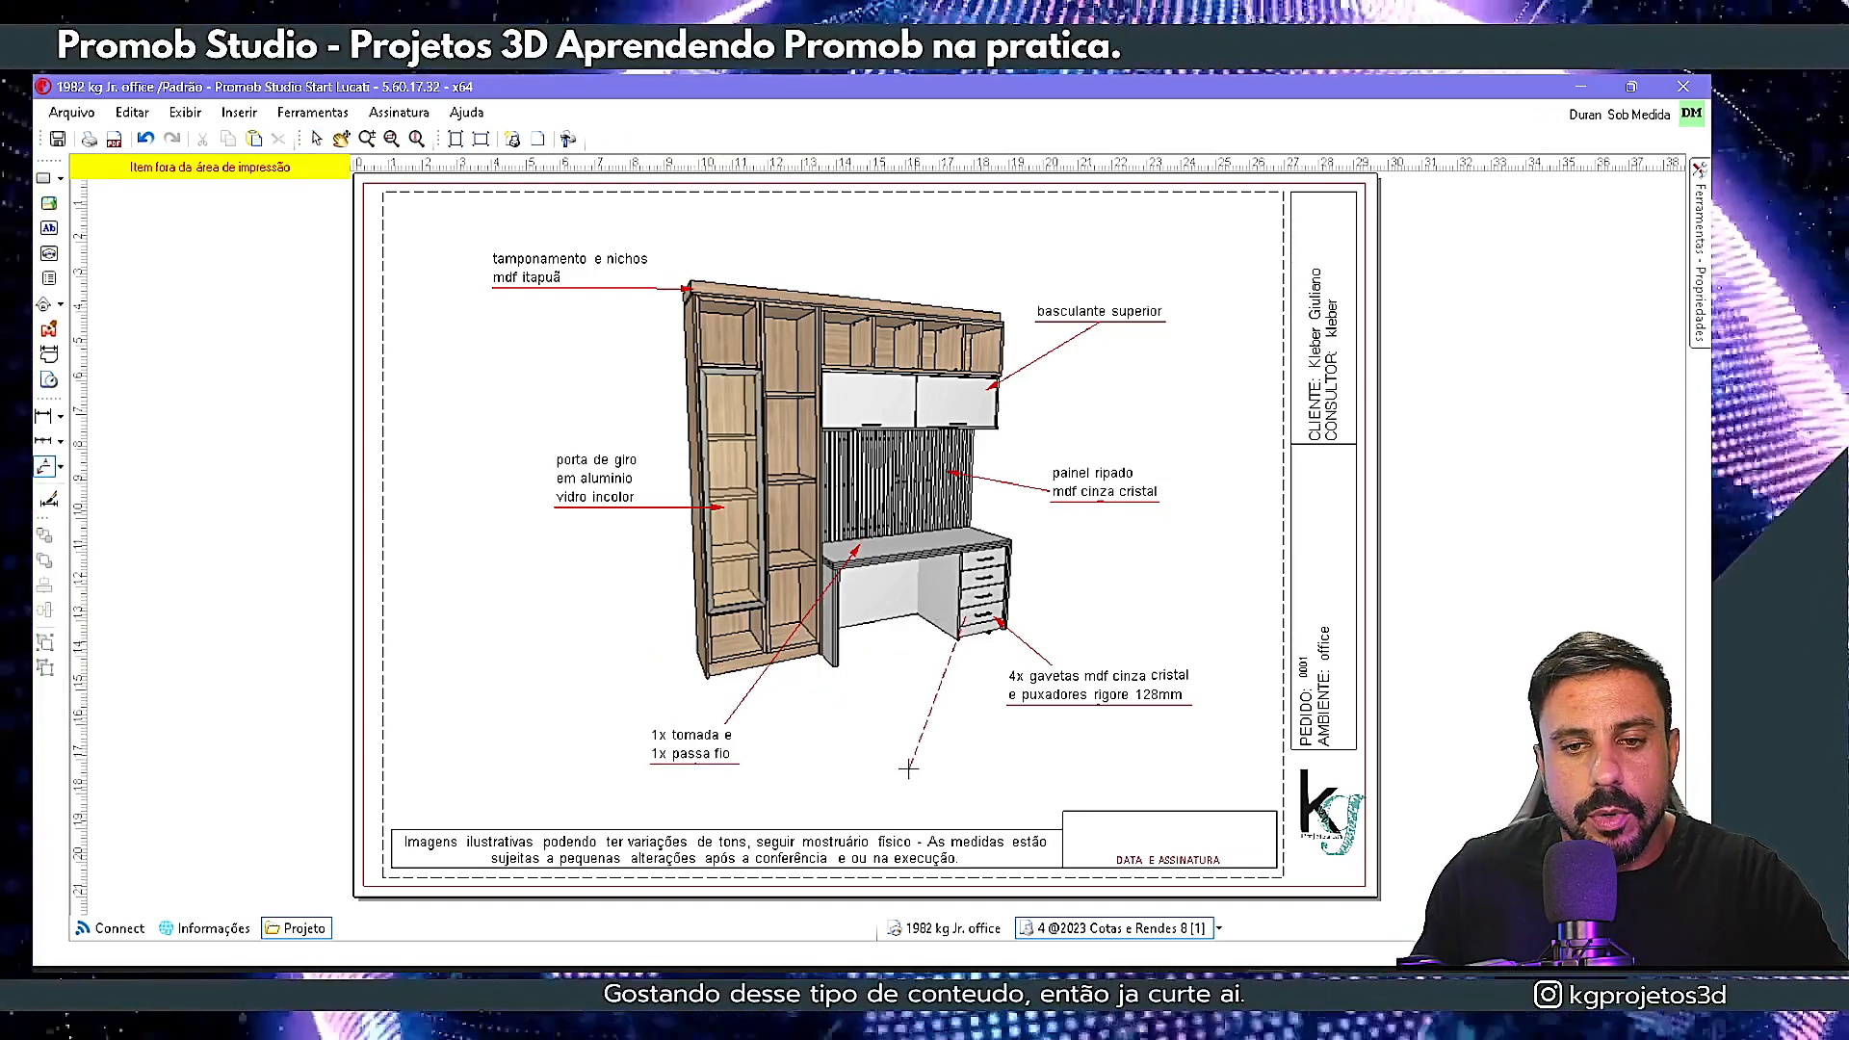
left_click(911, 766)
left_click(876, 756)
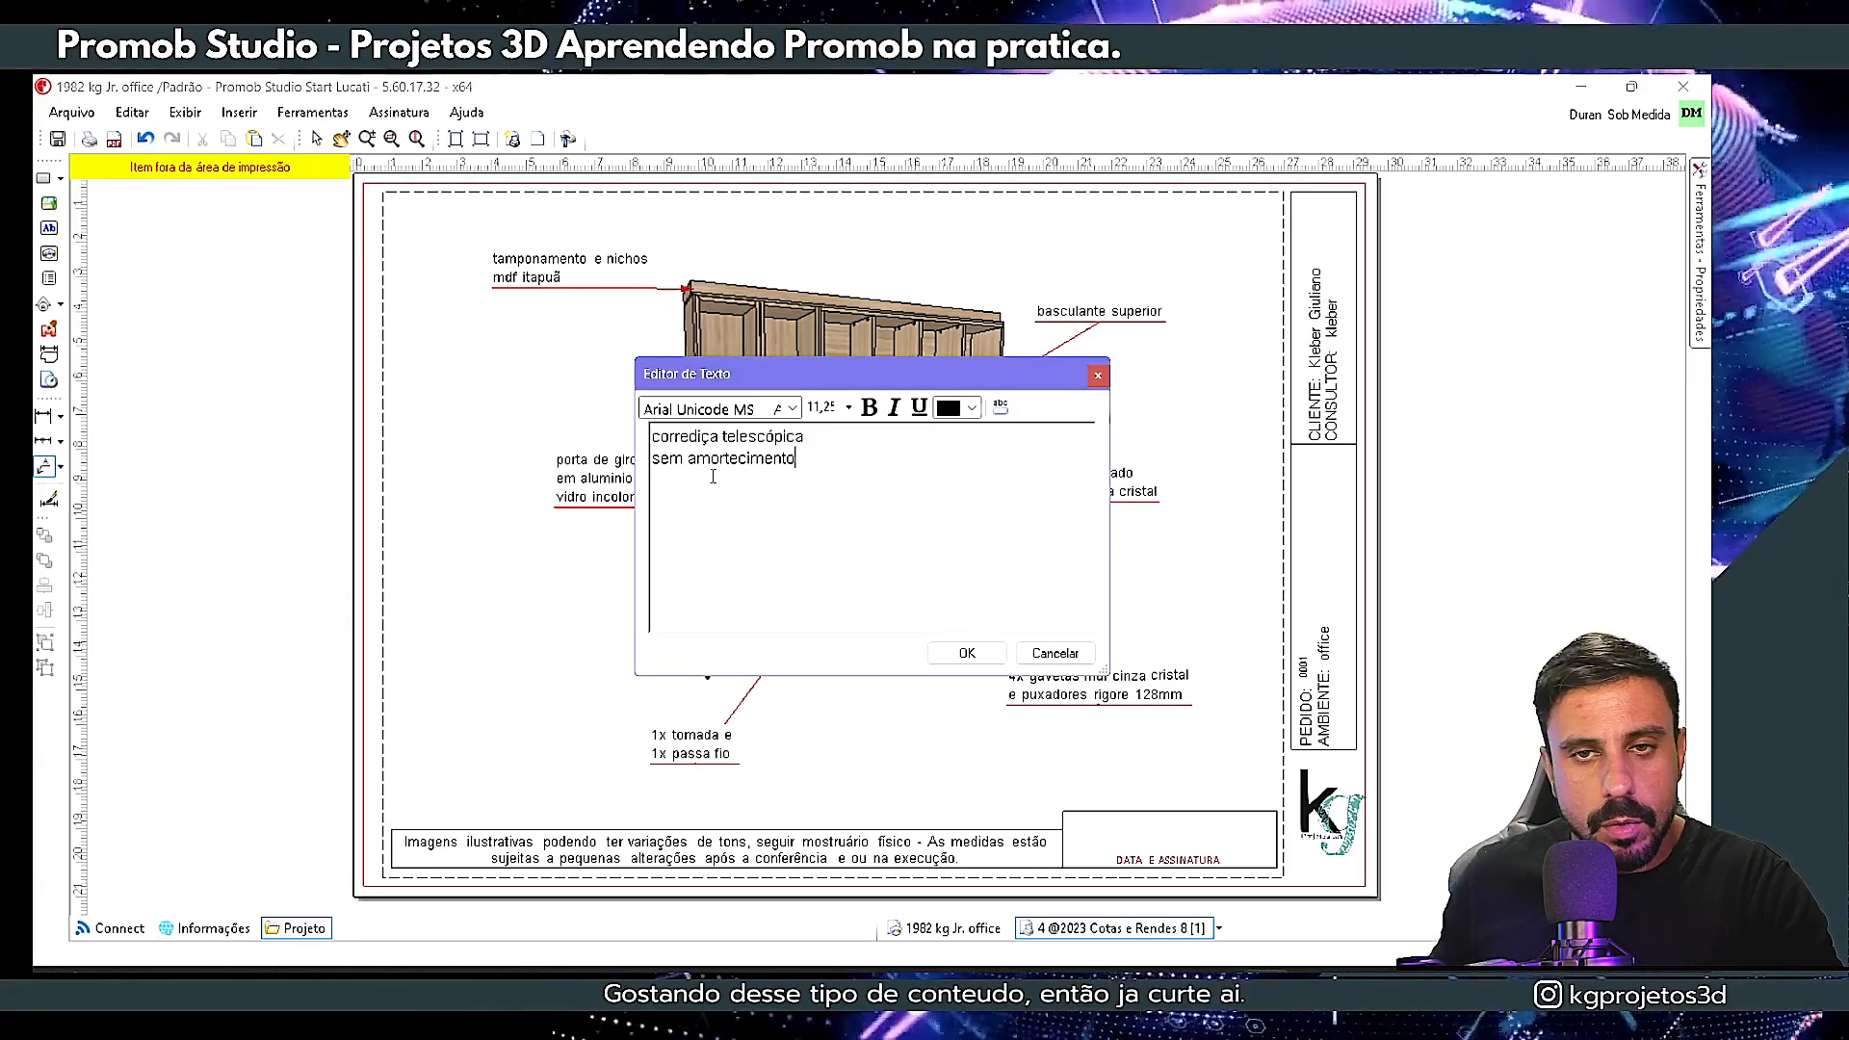
left_click(965, 654)
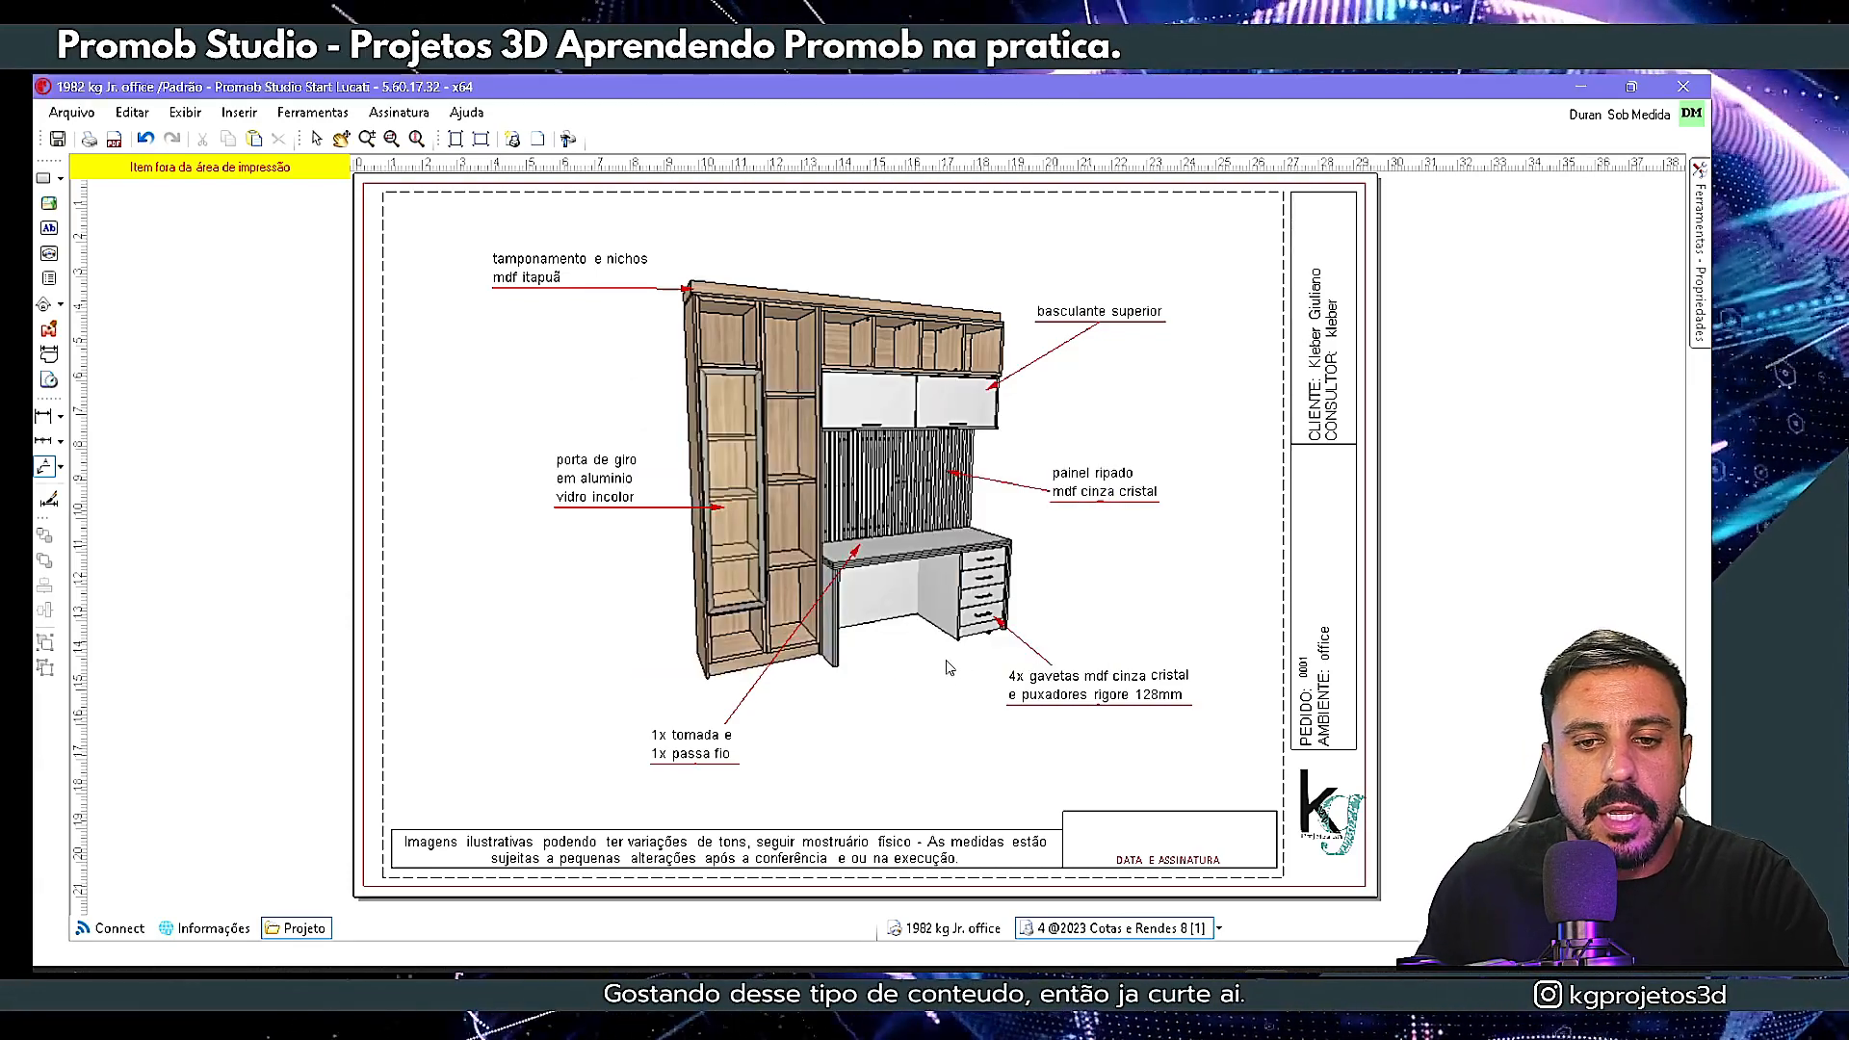
left_click(317, 141)
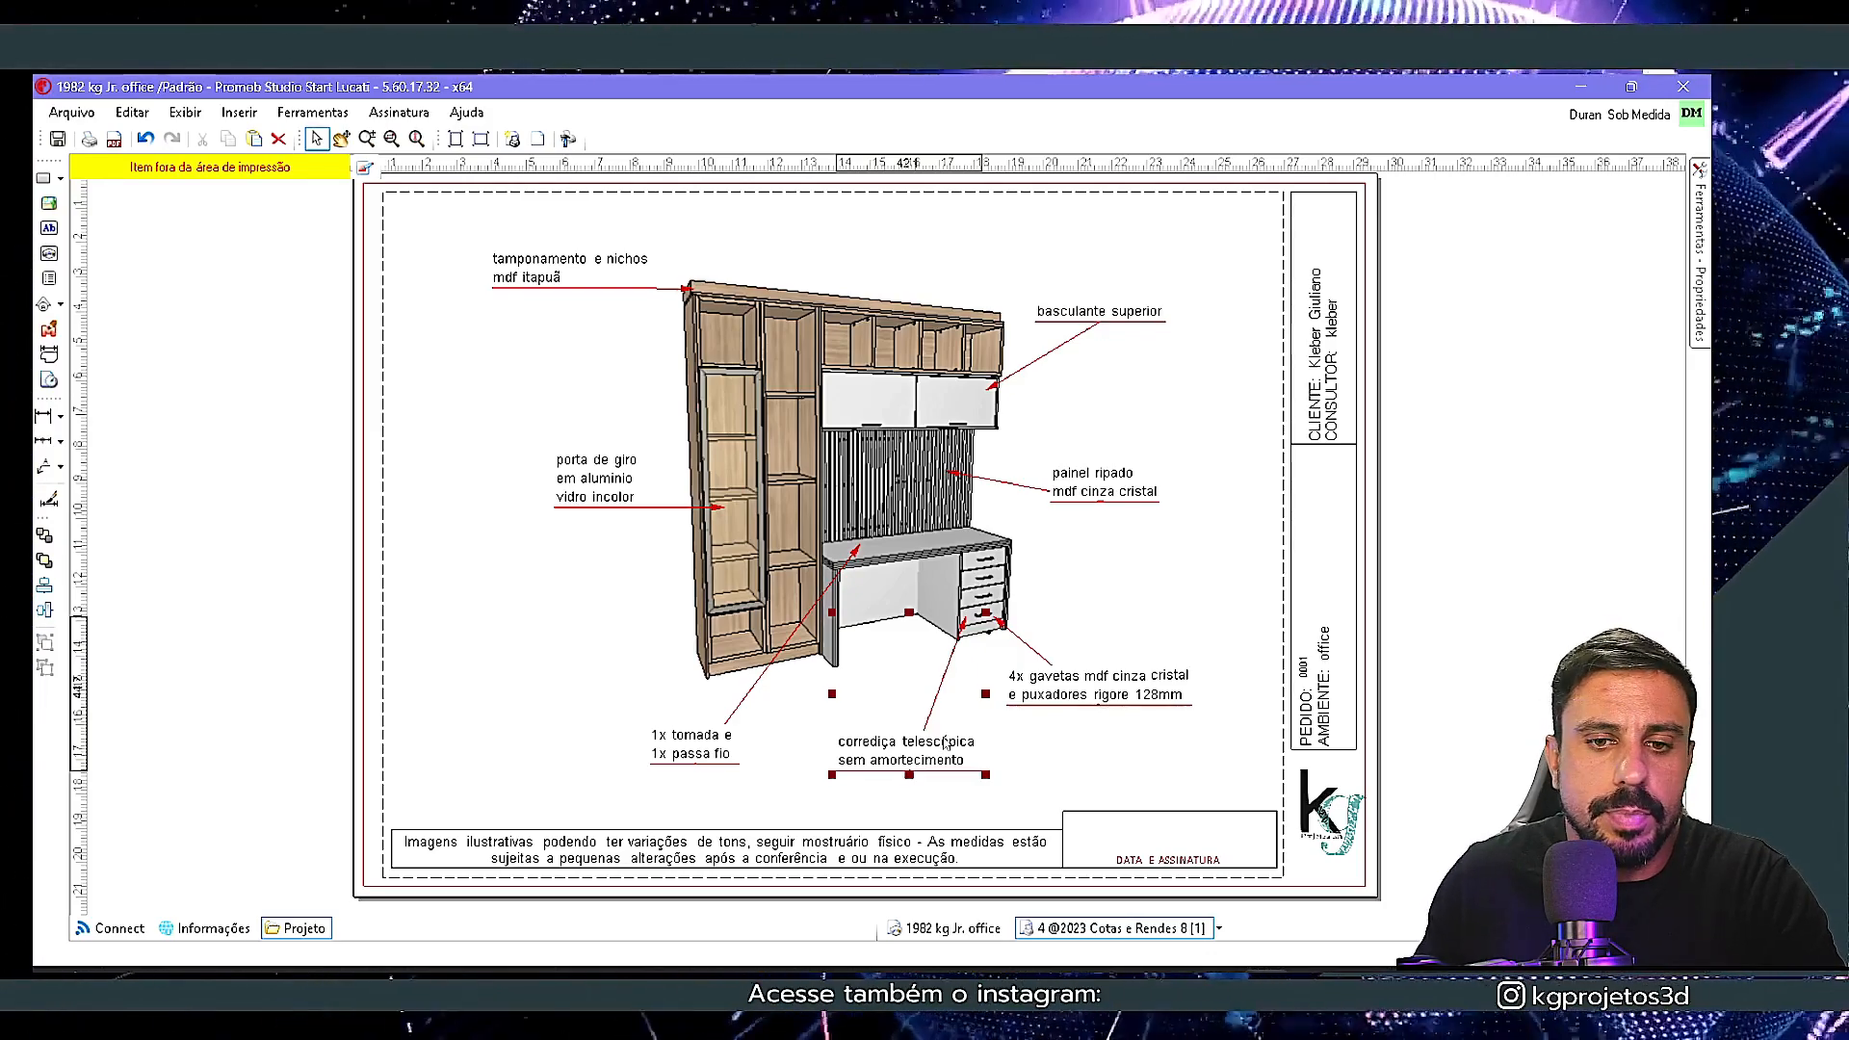
left_click_drag(1158, 686, 1186, 670)
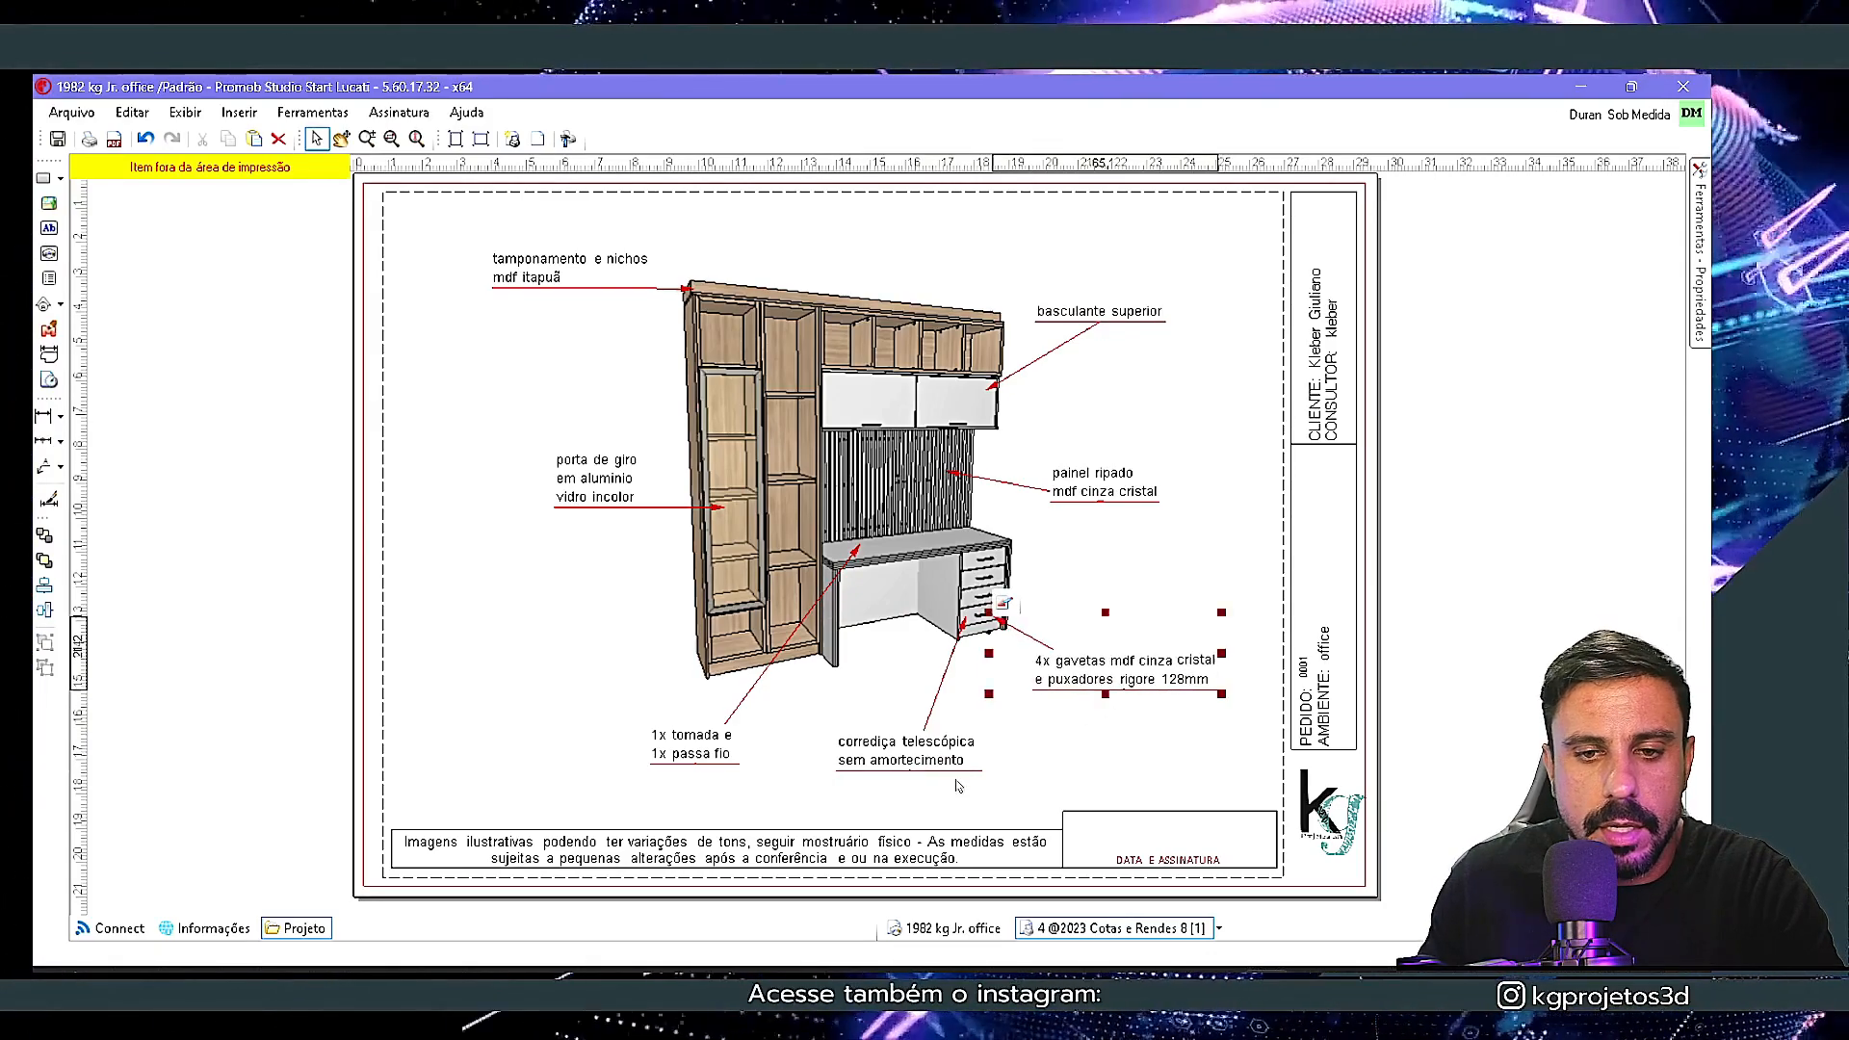
- Move the "corrediça telescópica" note closer to the drawers and place the corrediça-telescopica image from the FERRAGENS folder beside it
left_click_drag(969, 743, 997, 713)
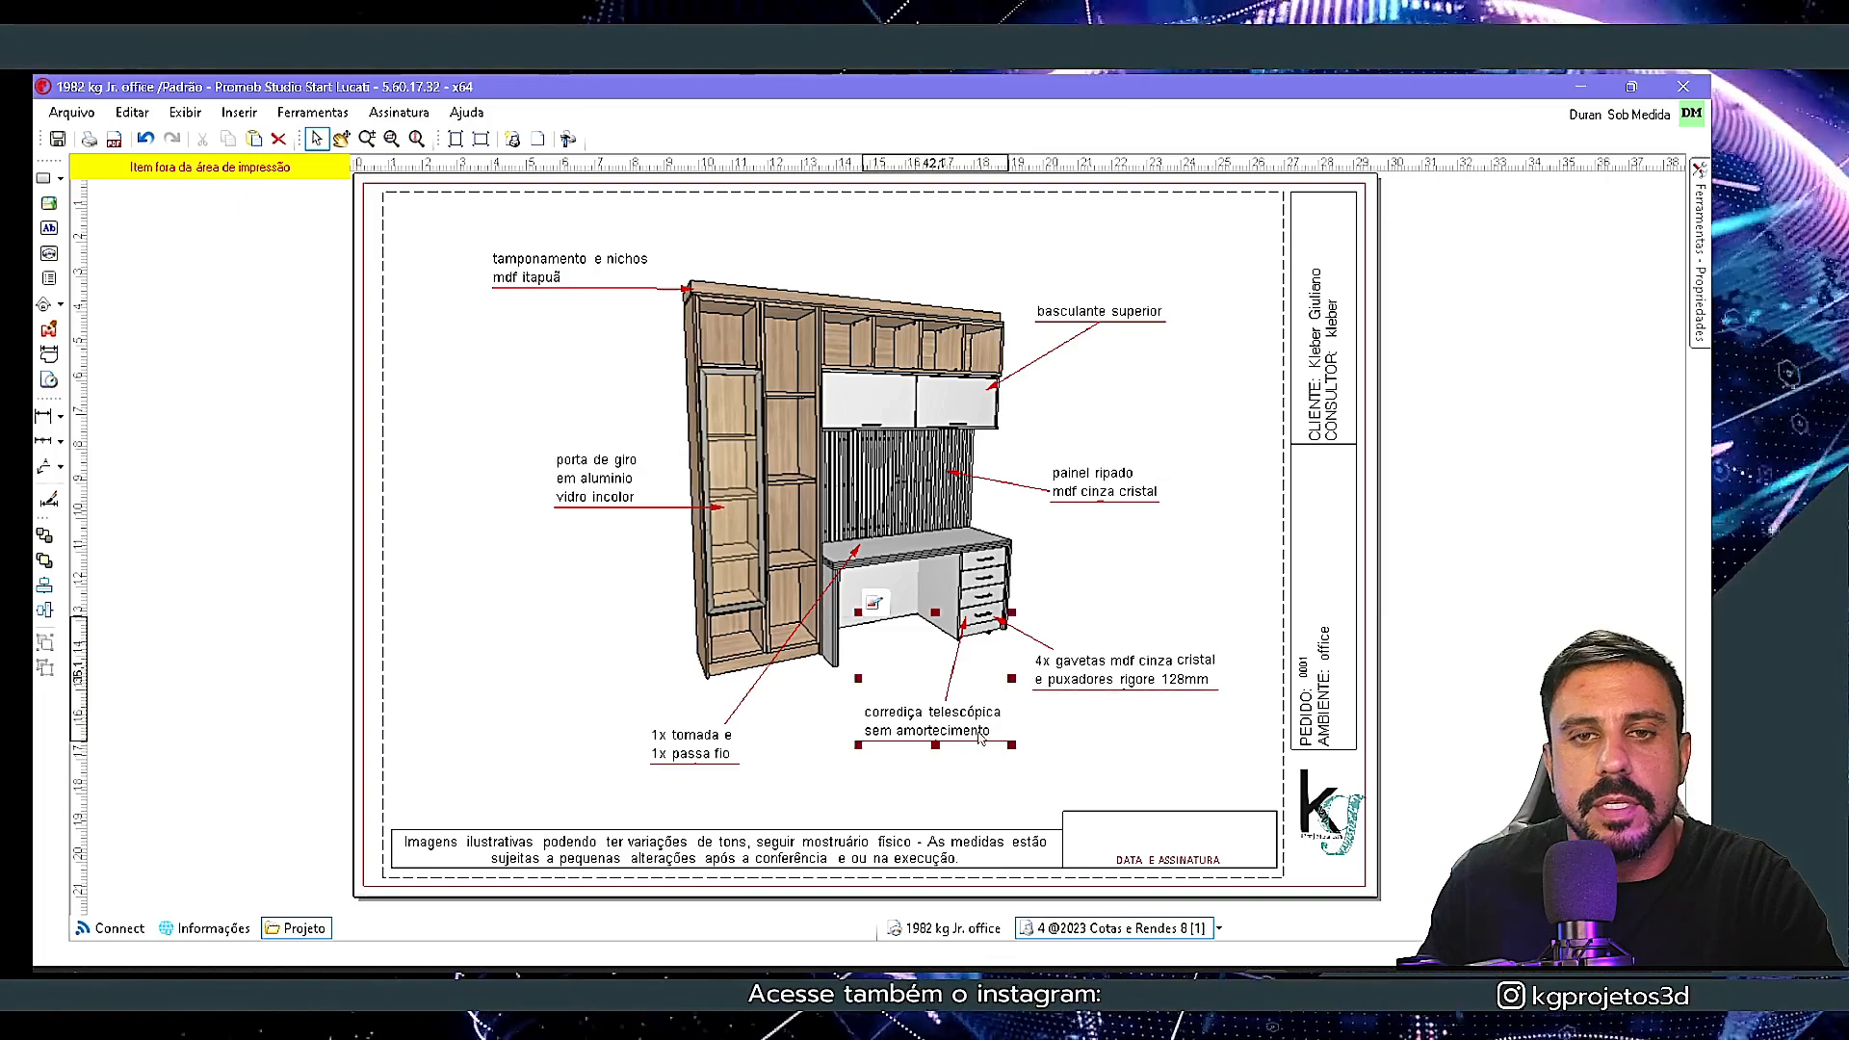
left_click(293, 481)
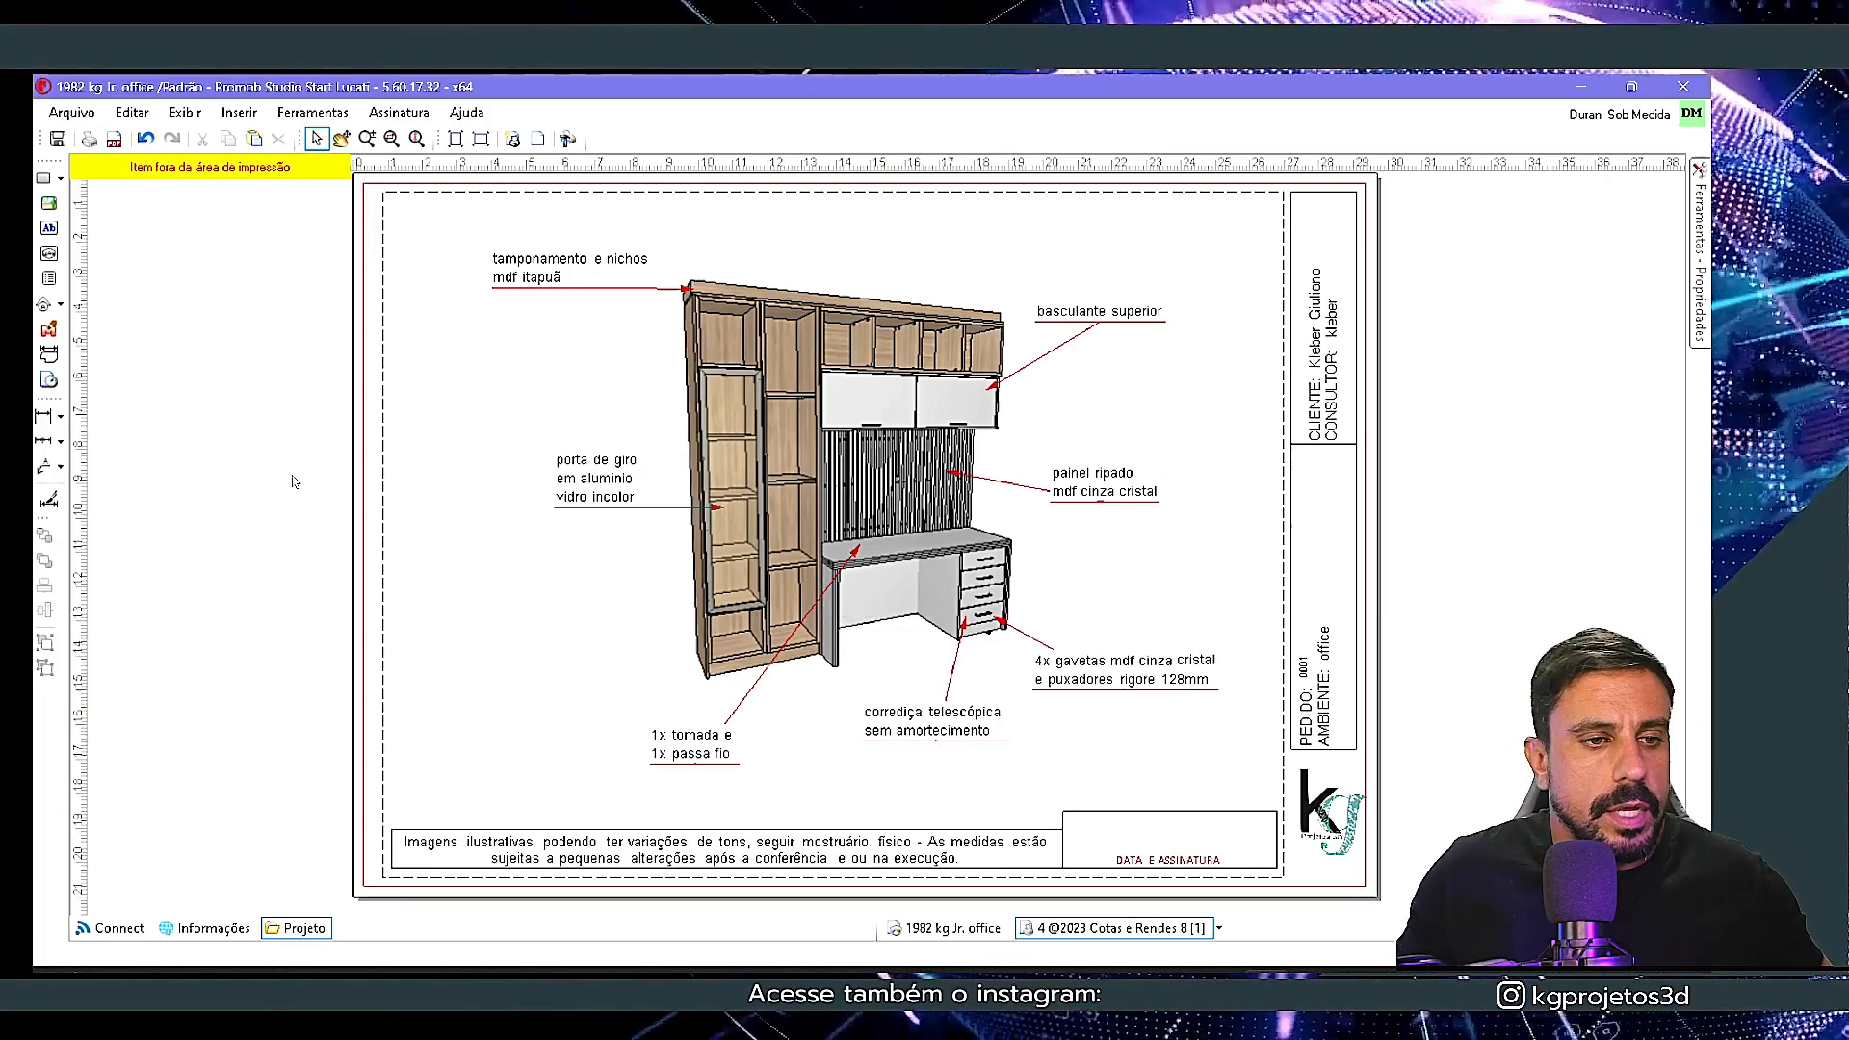
left_click(50, 204)
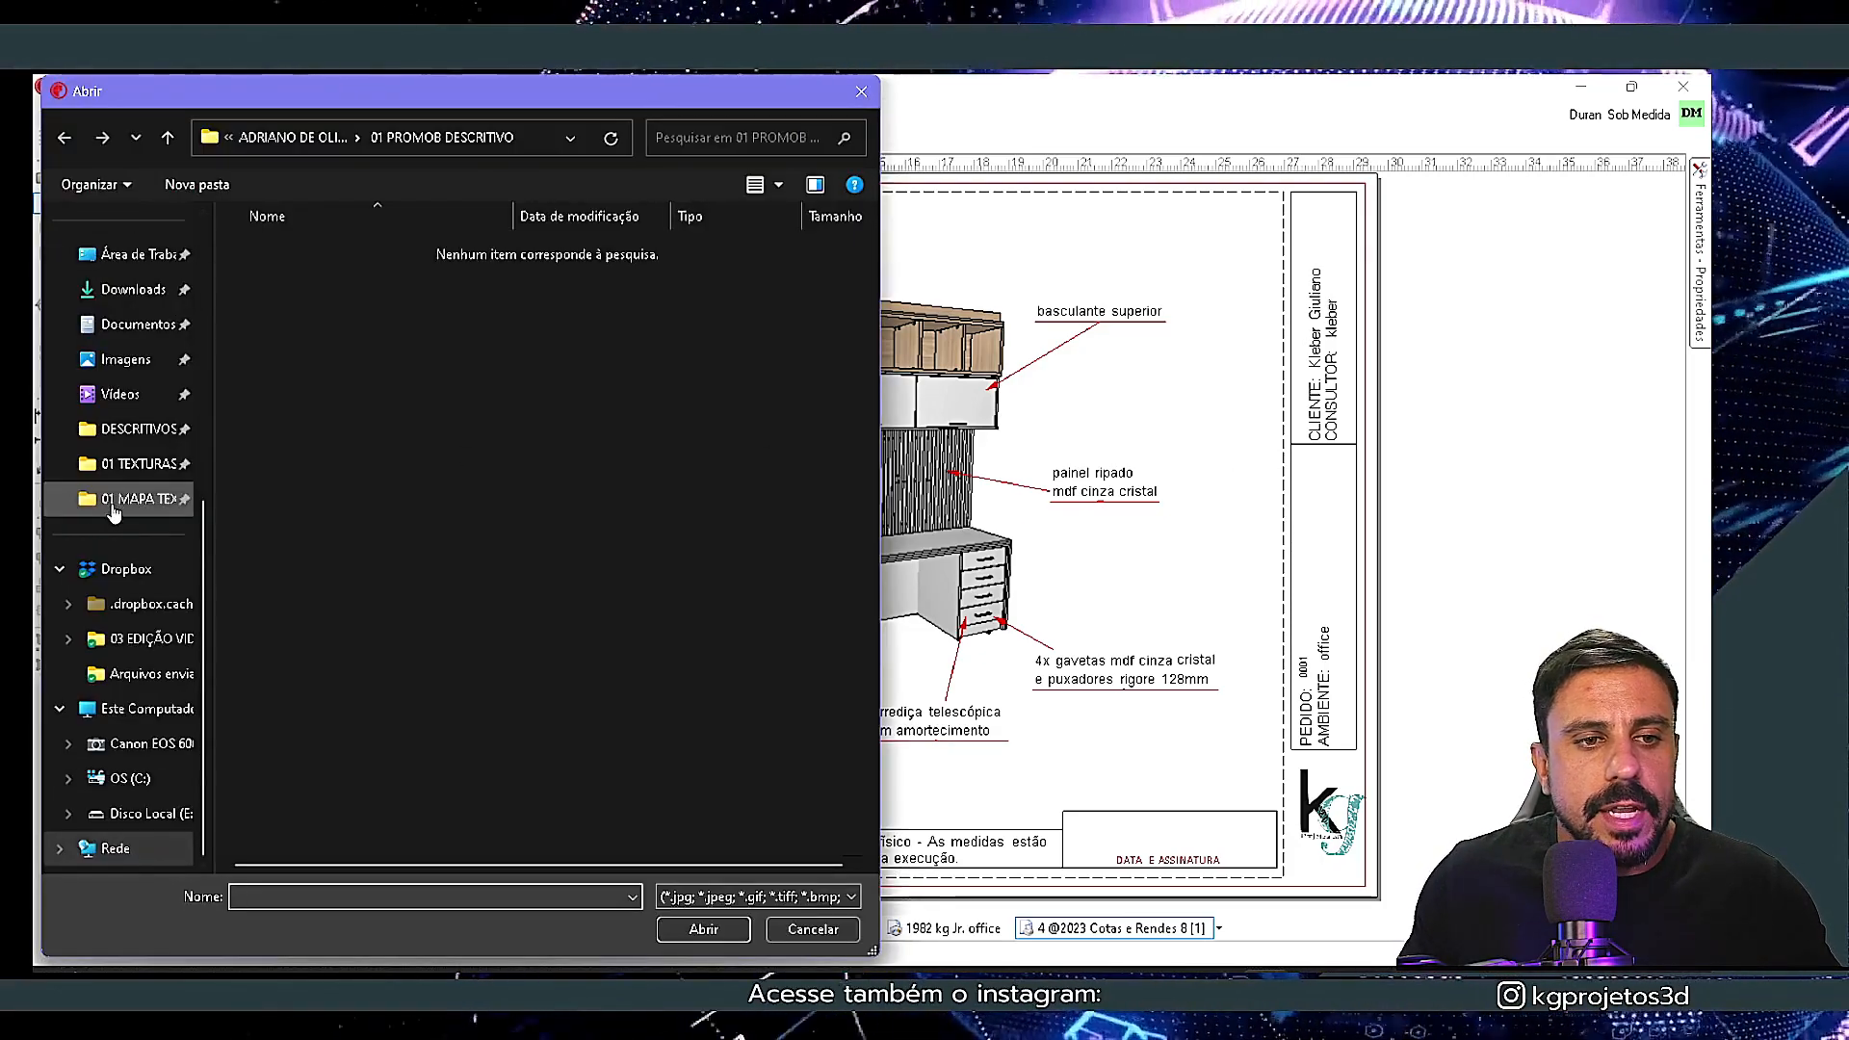
left_click(114, 510)
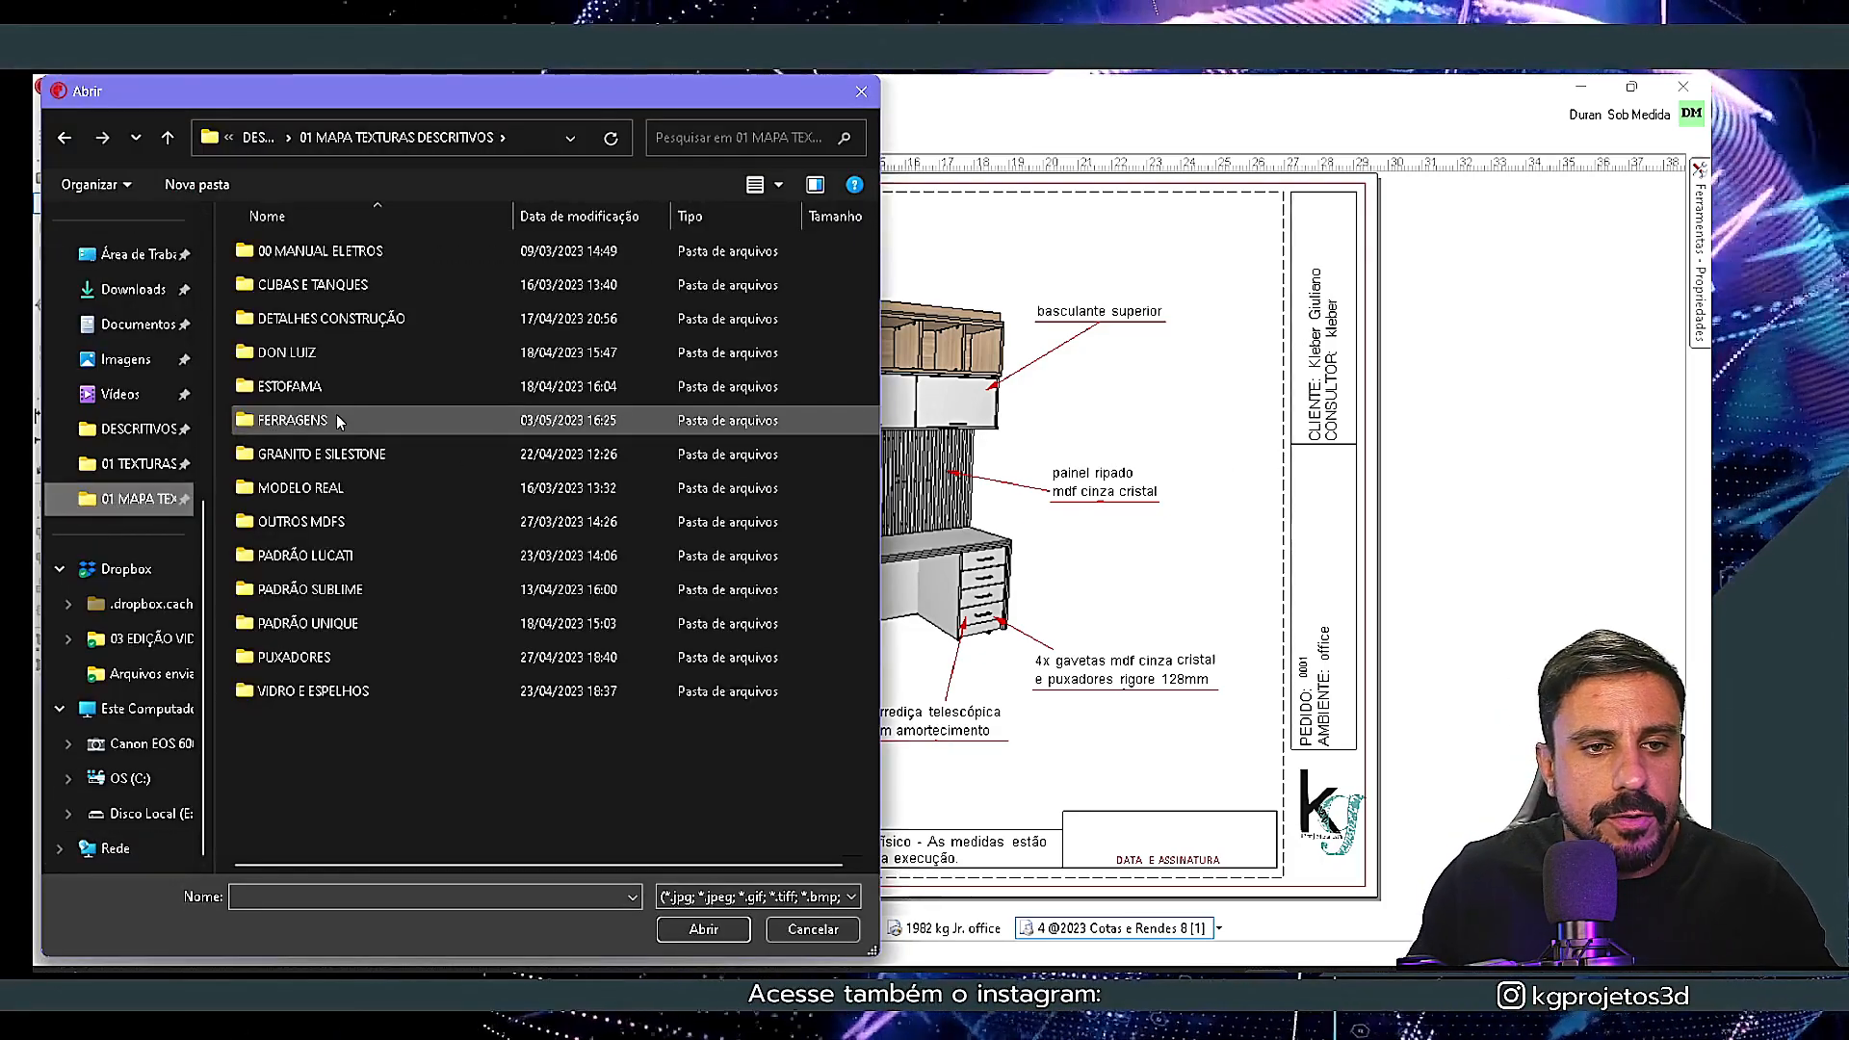
double_click(323, 426)
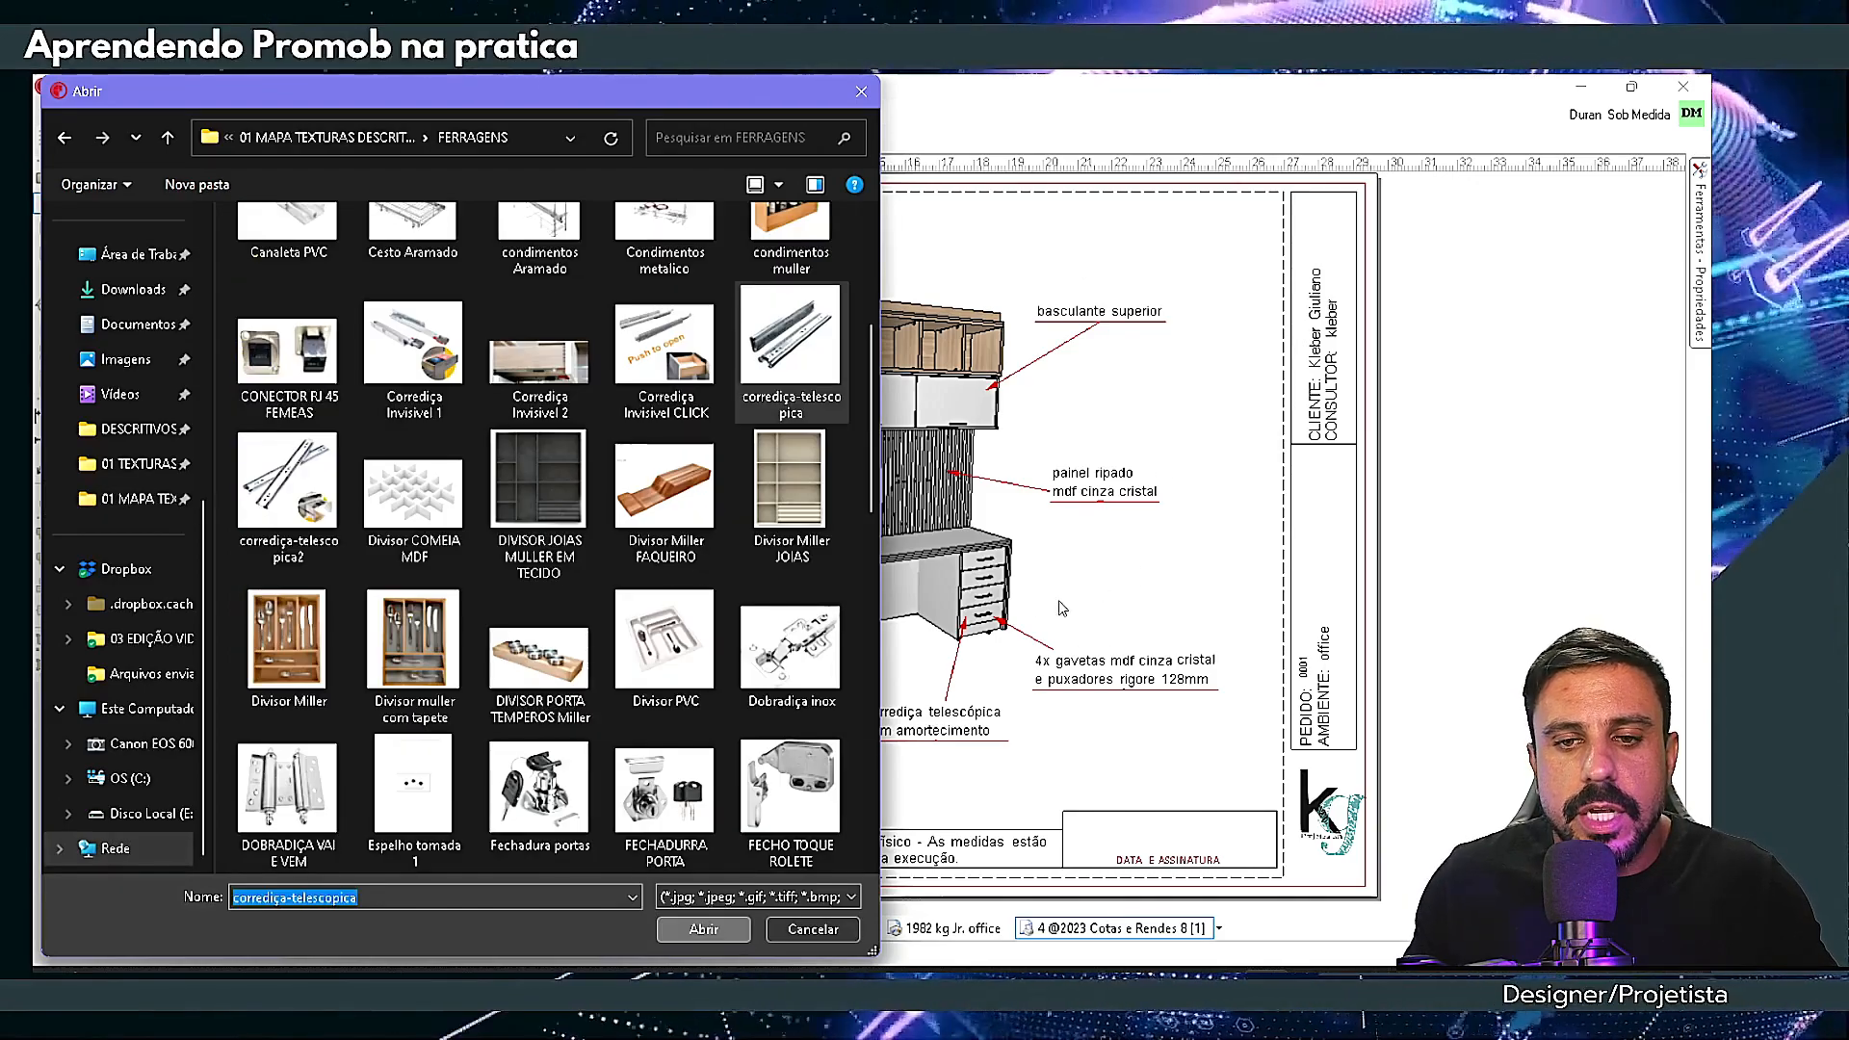
key("Return")
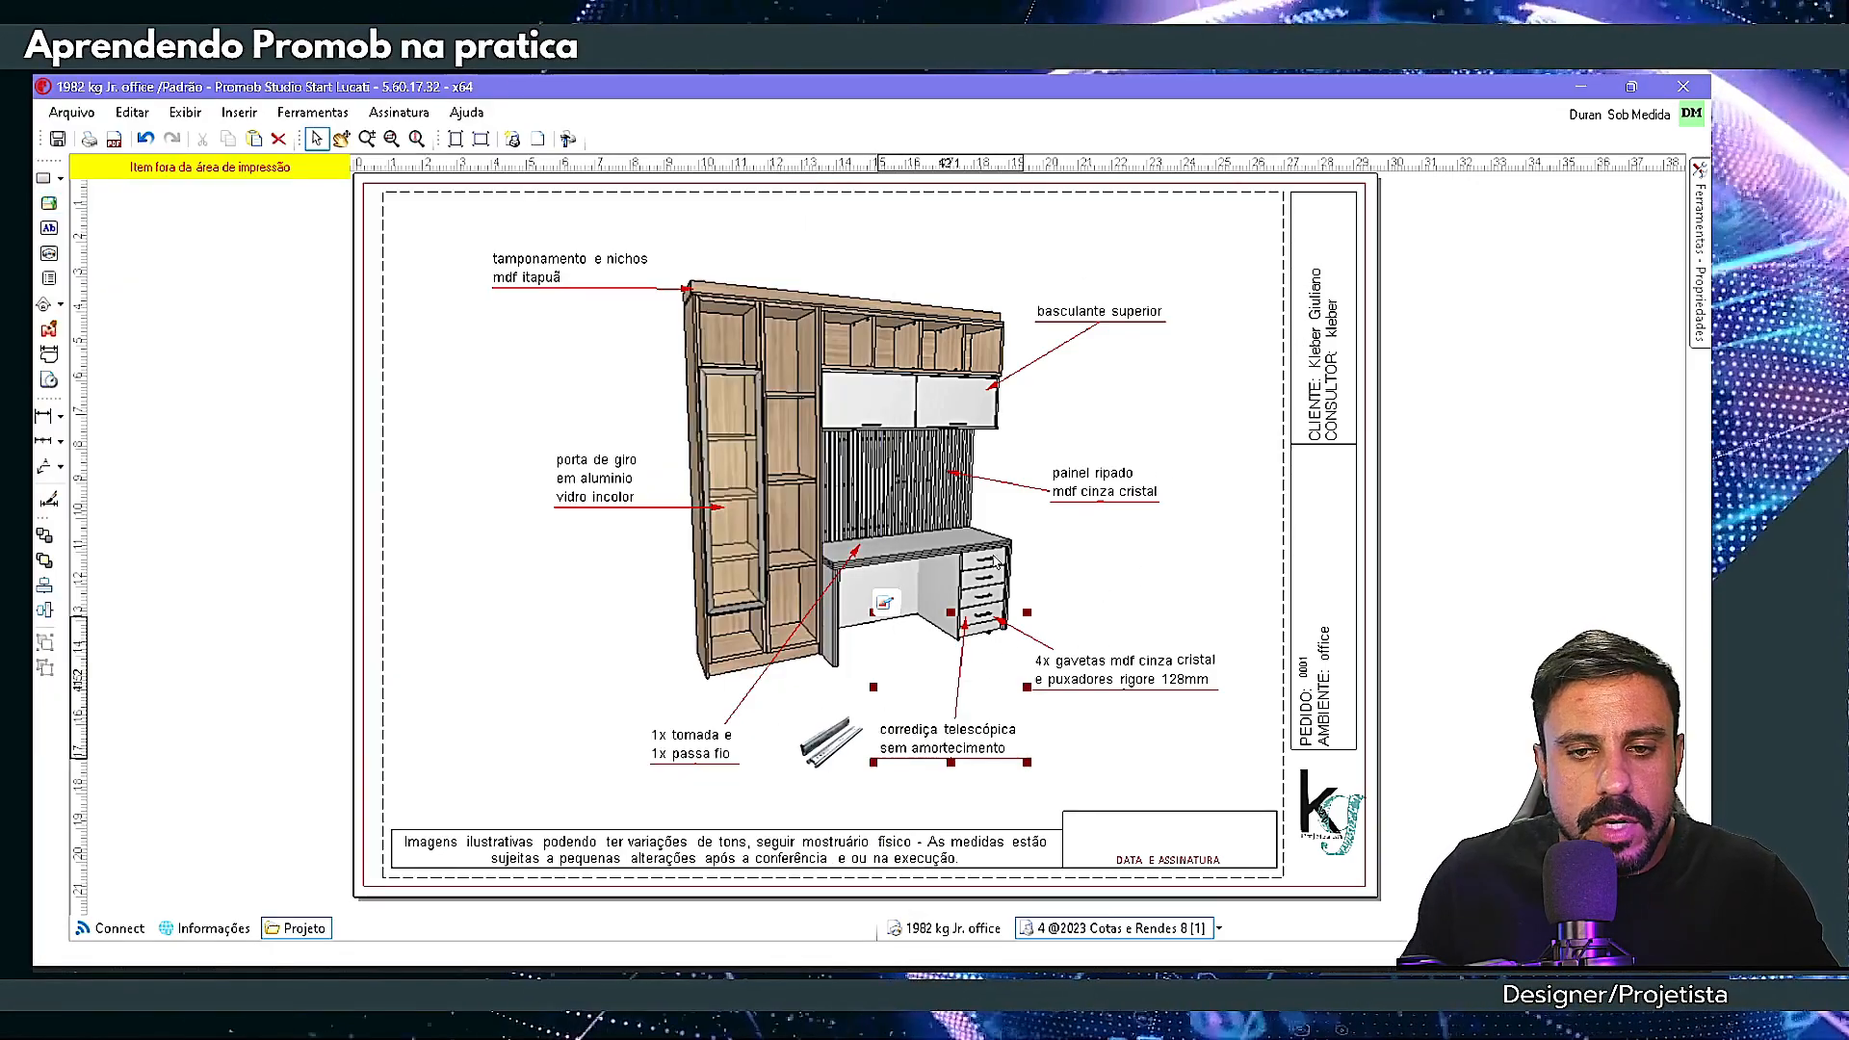
- Raise the "painel ripado" note to level its leader, and place the Acabamento passa fio Branco and socket images beside the "1x tomada" note
left_click_drag(1123, 495, 1084, 540)
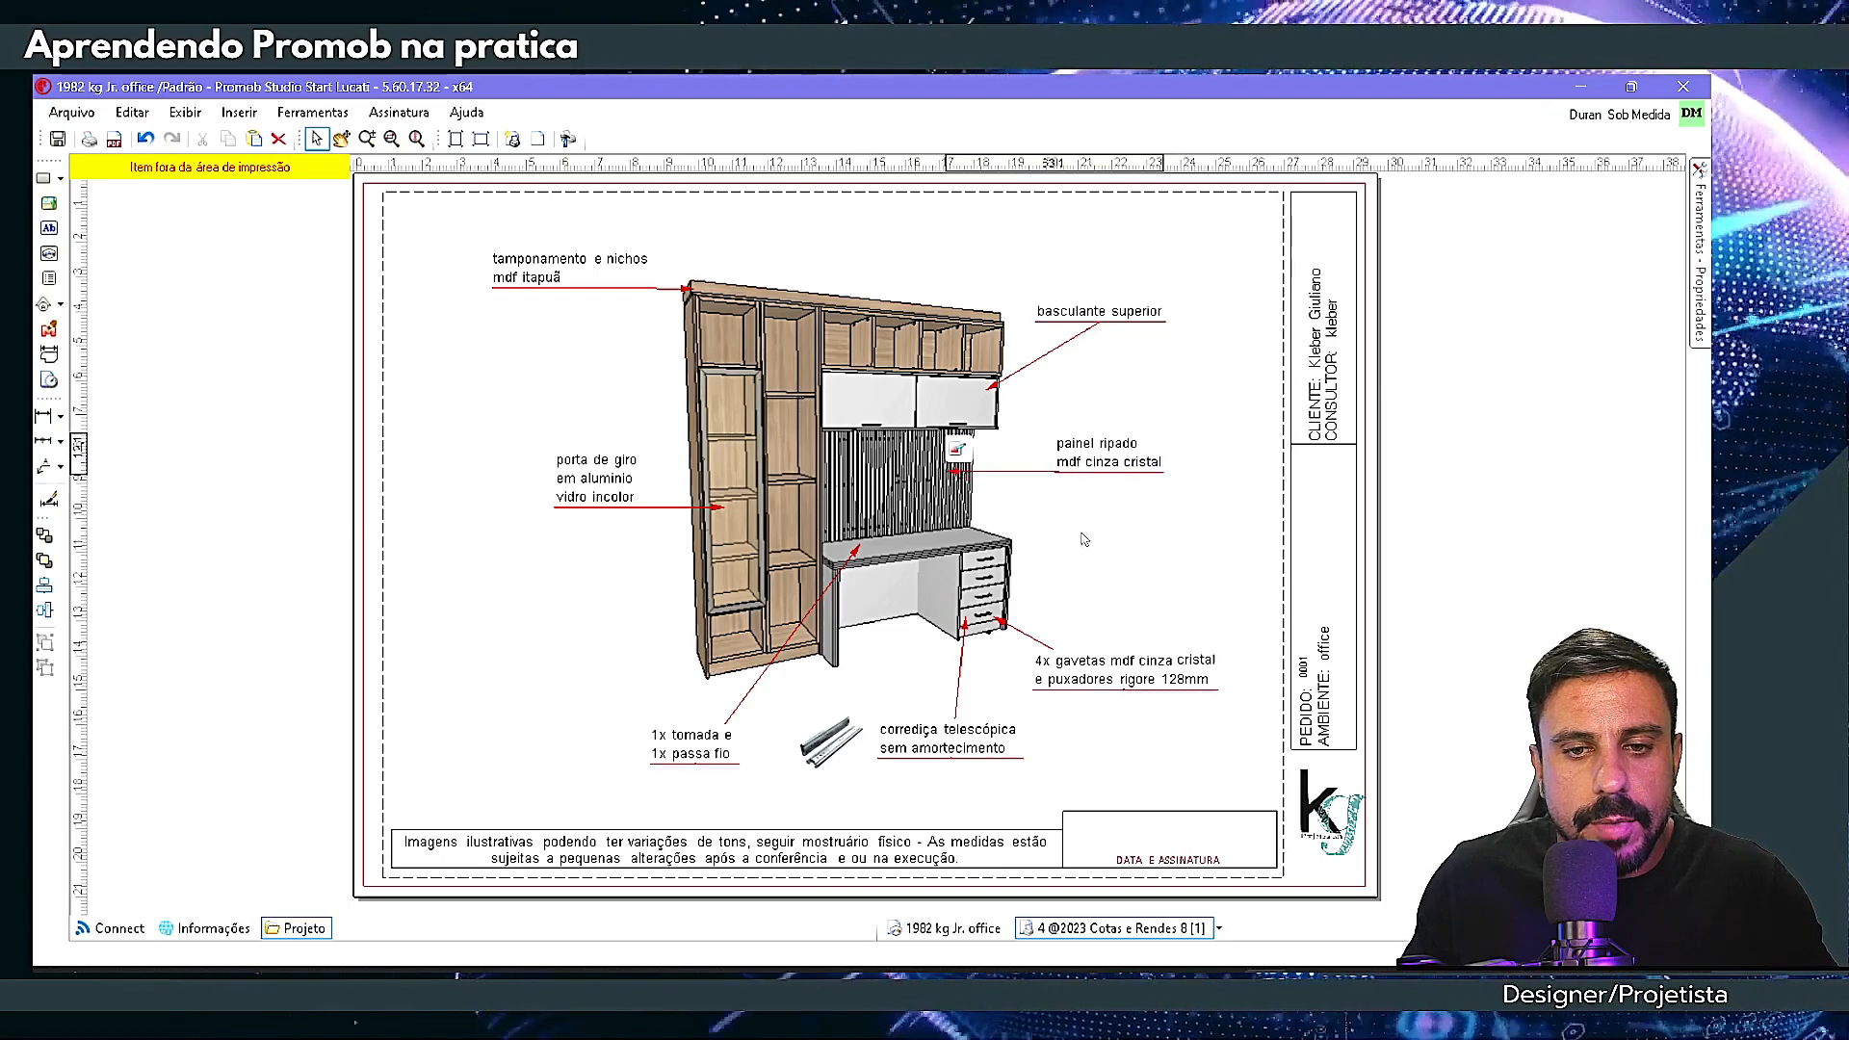
double_click(841, 762)
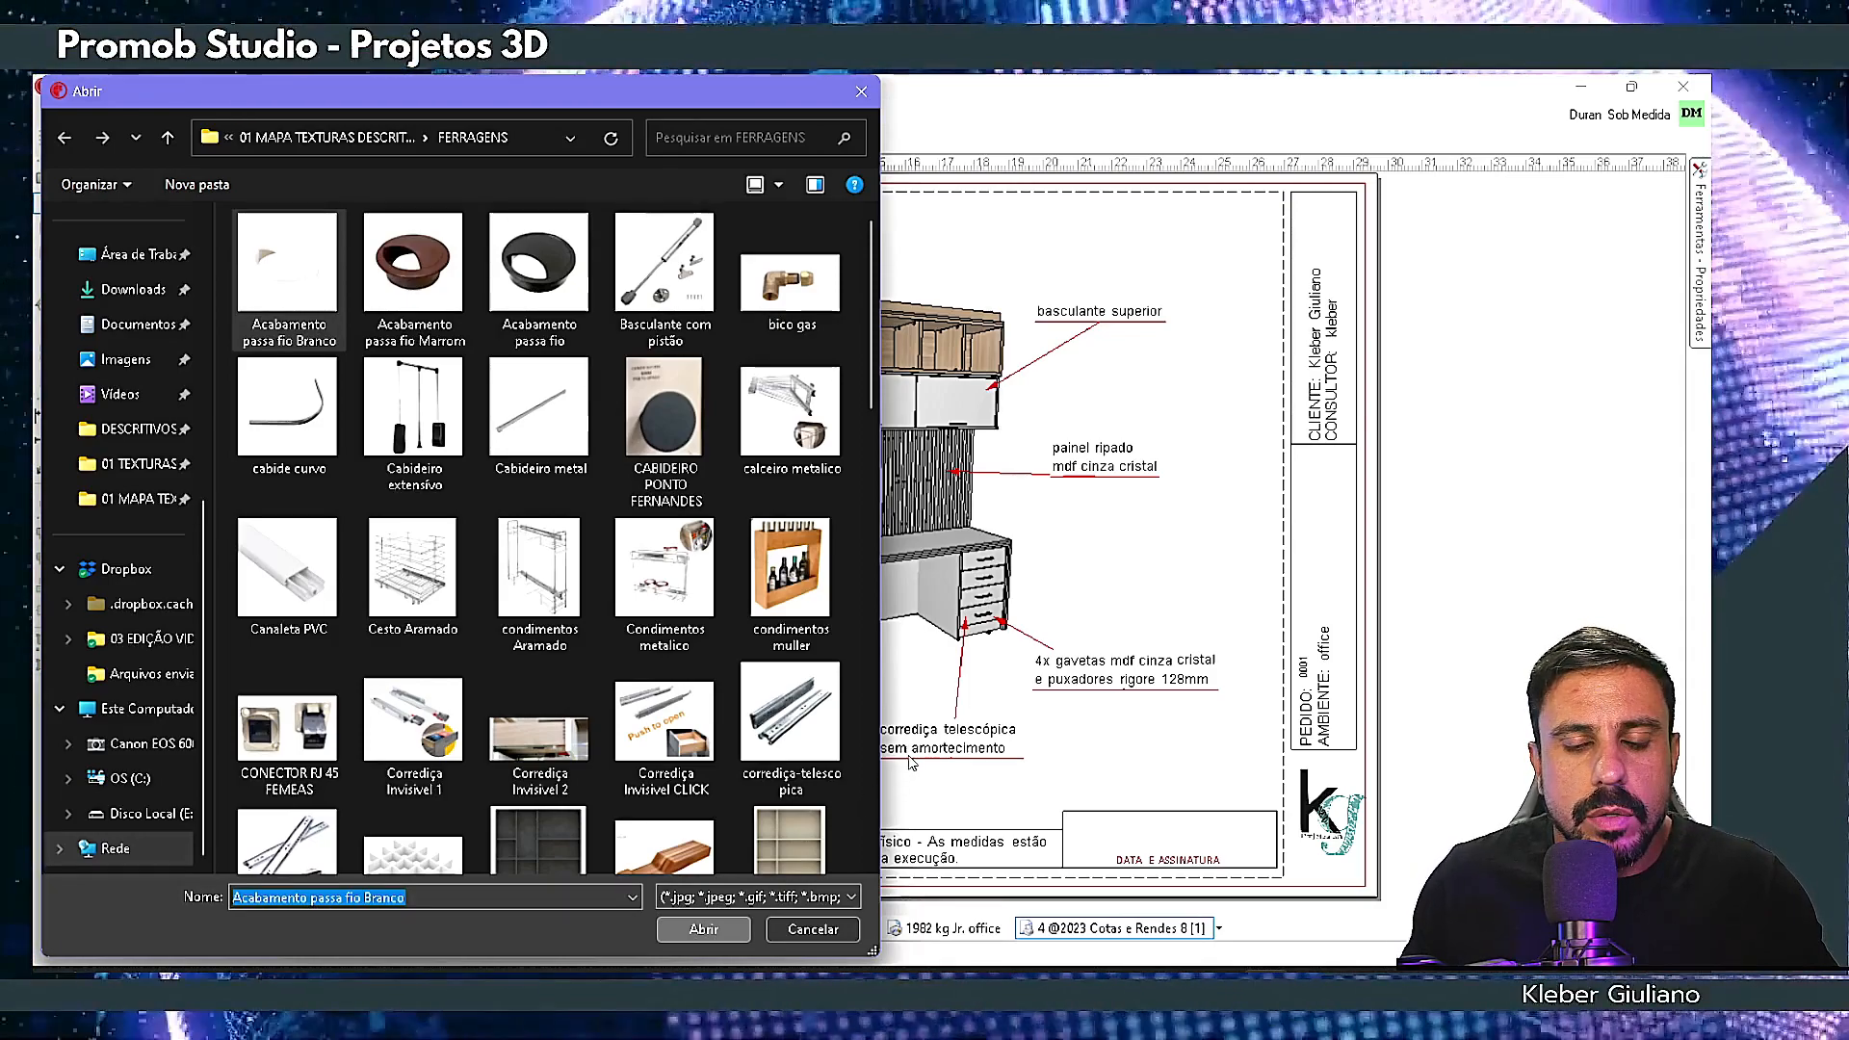
key("Return")
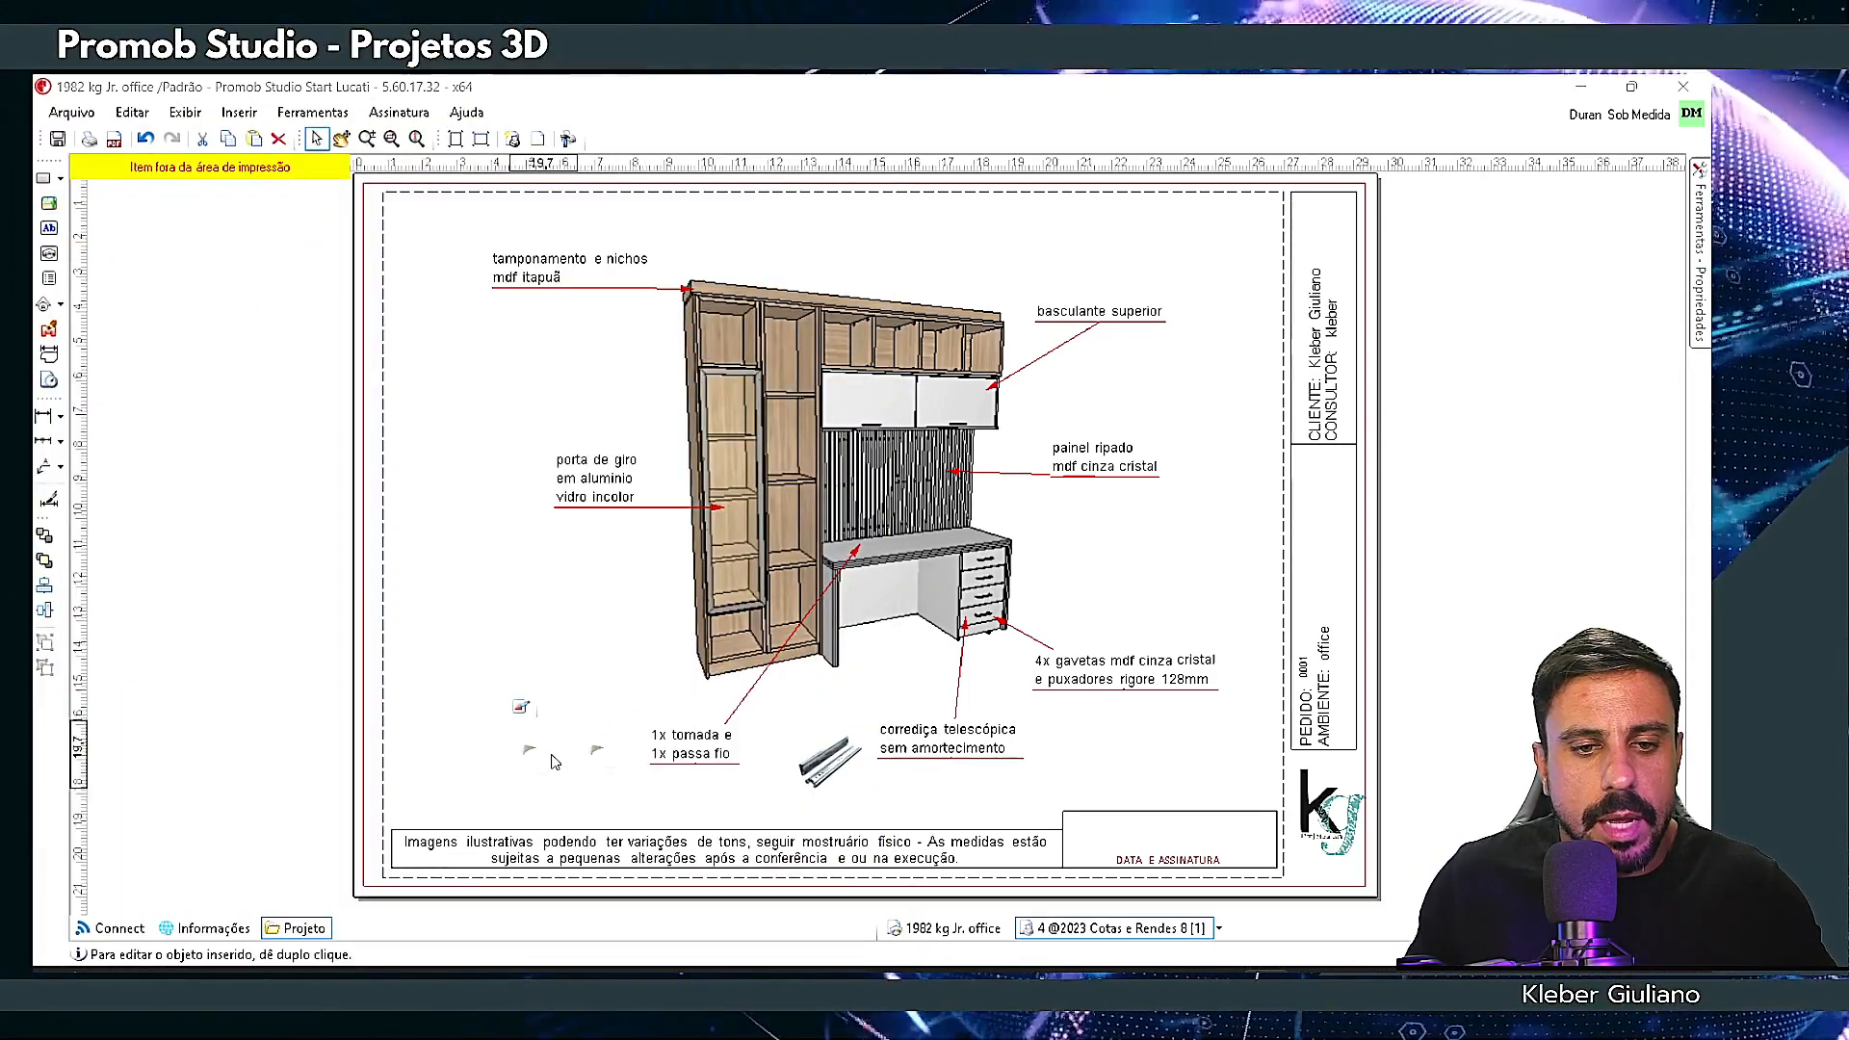
scroll(466, 505, "down", 8)
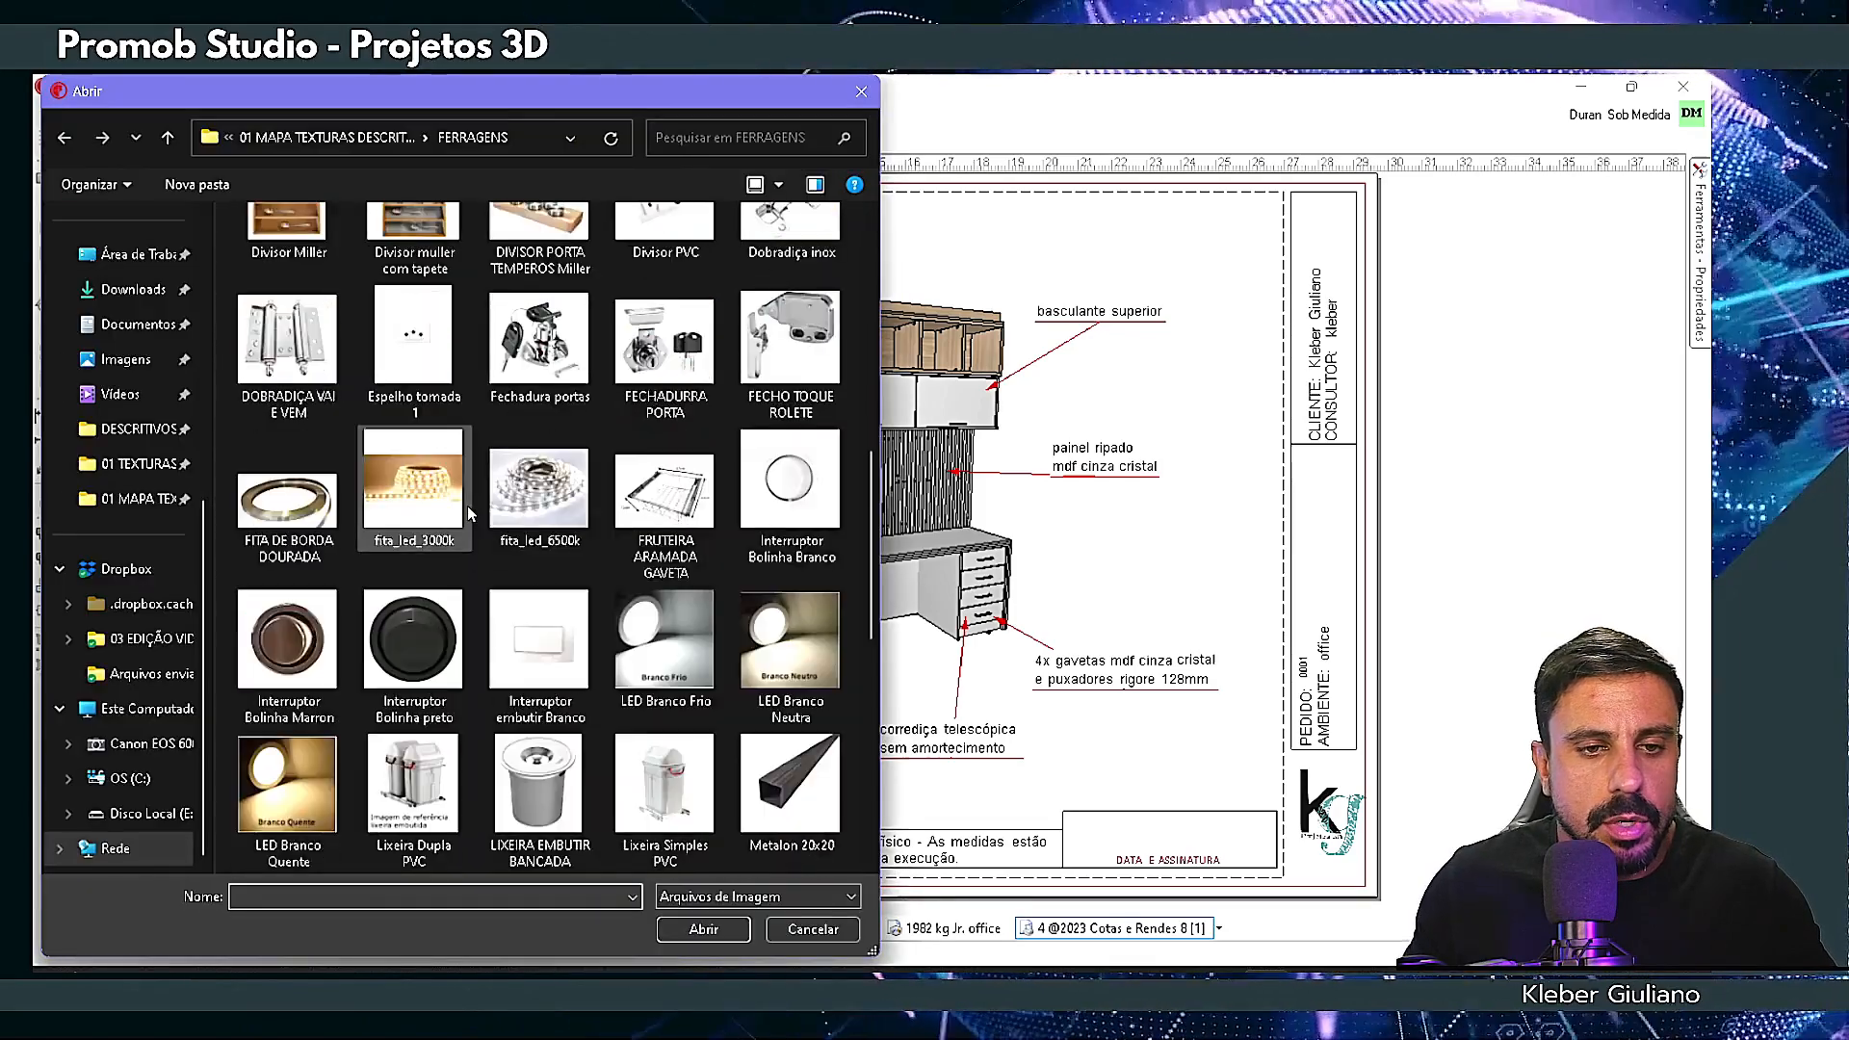
double_click(527, 645)
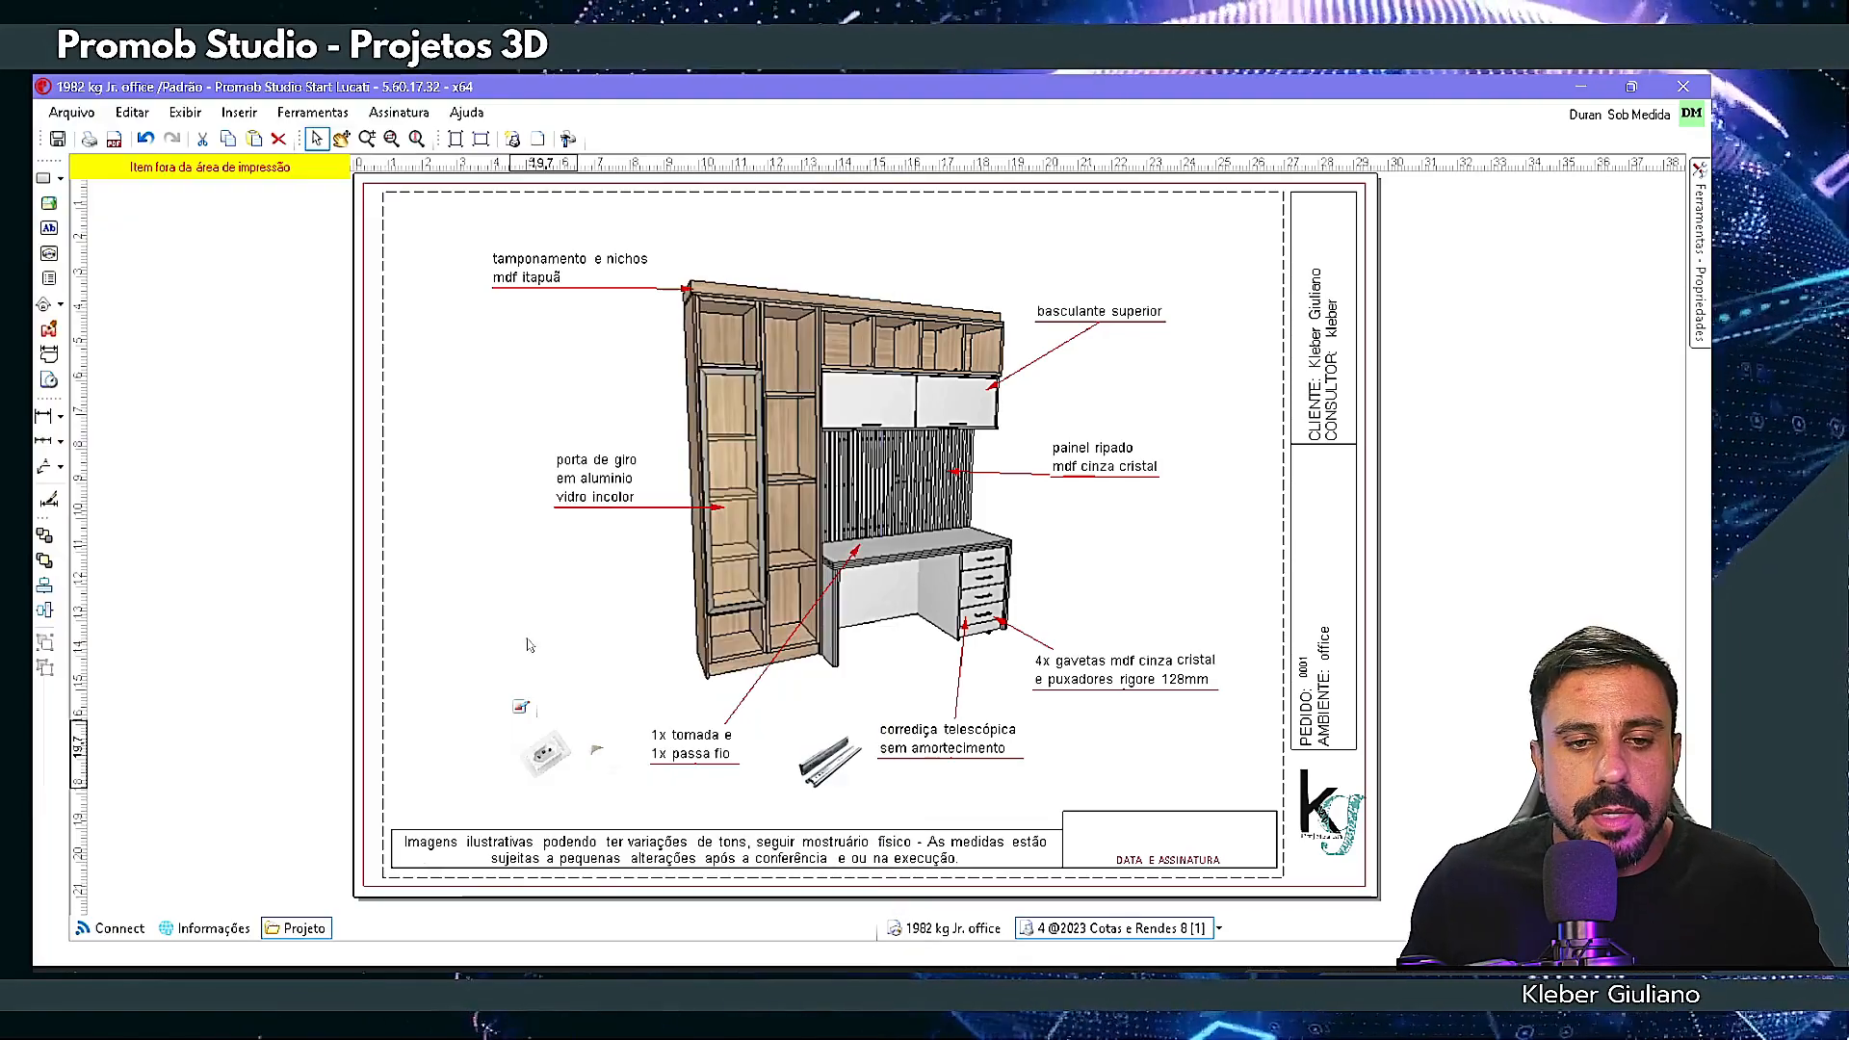
- Place the Itapuã swatch beside the "tamponamento e nichos" note and use a copy of it for the Cristal swatch beside "painel ripado"
left_click(49, 204)
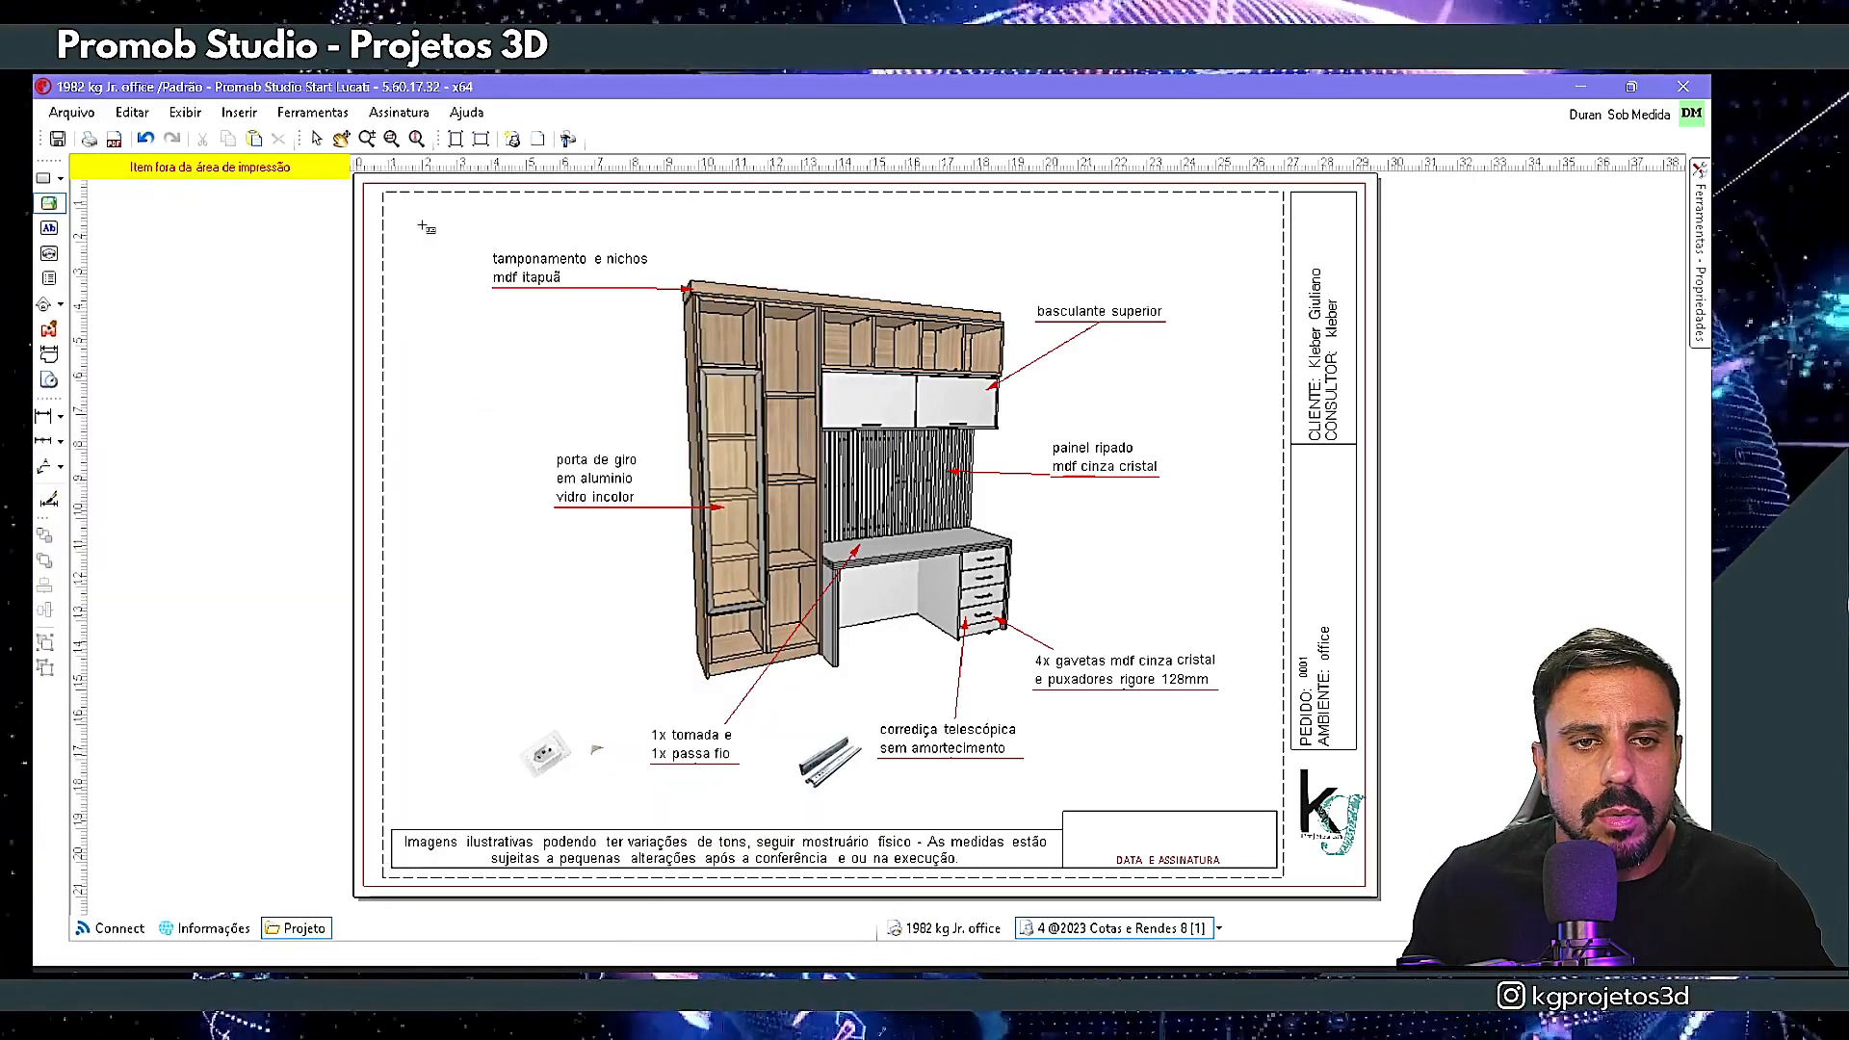
left_click_drag(403, 231, 471, 307)
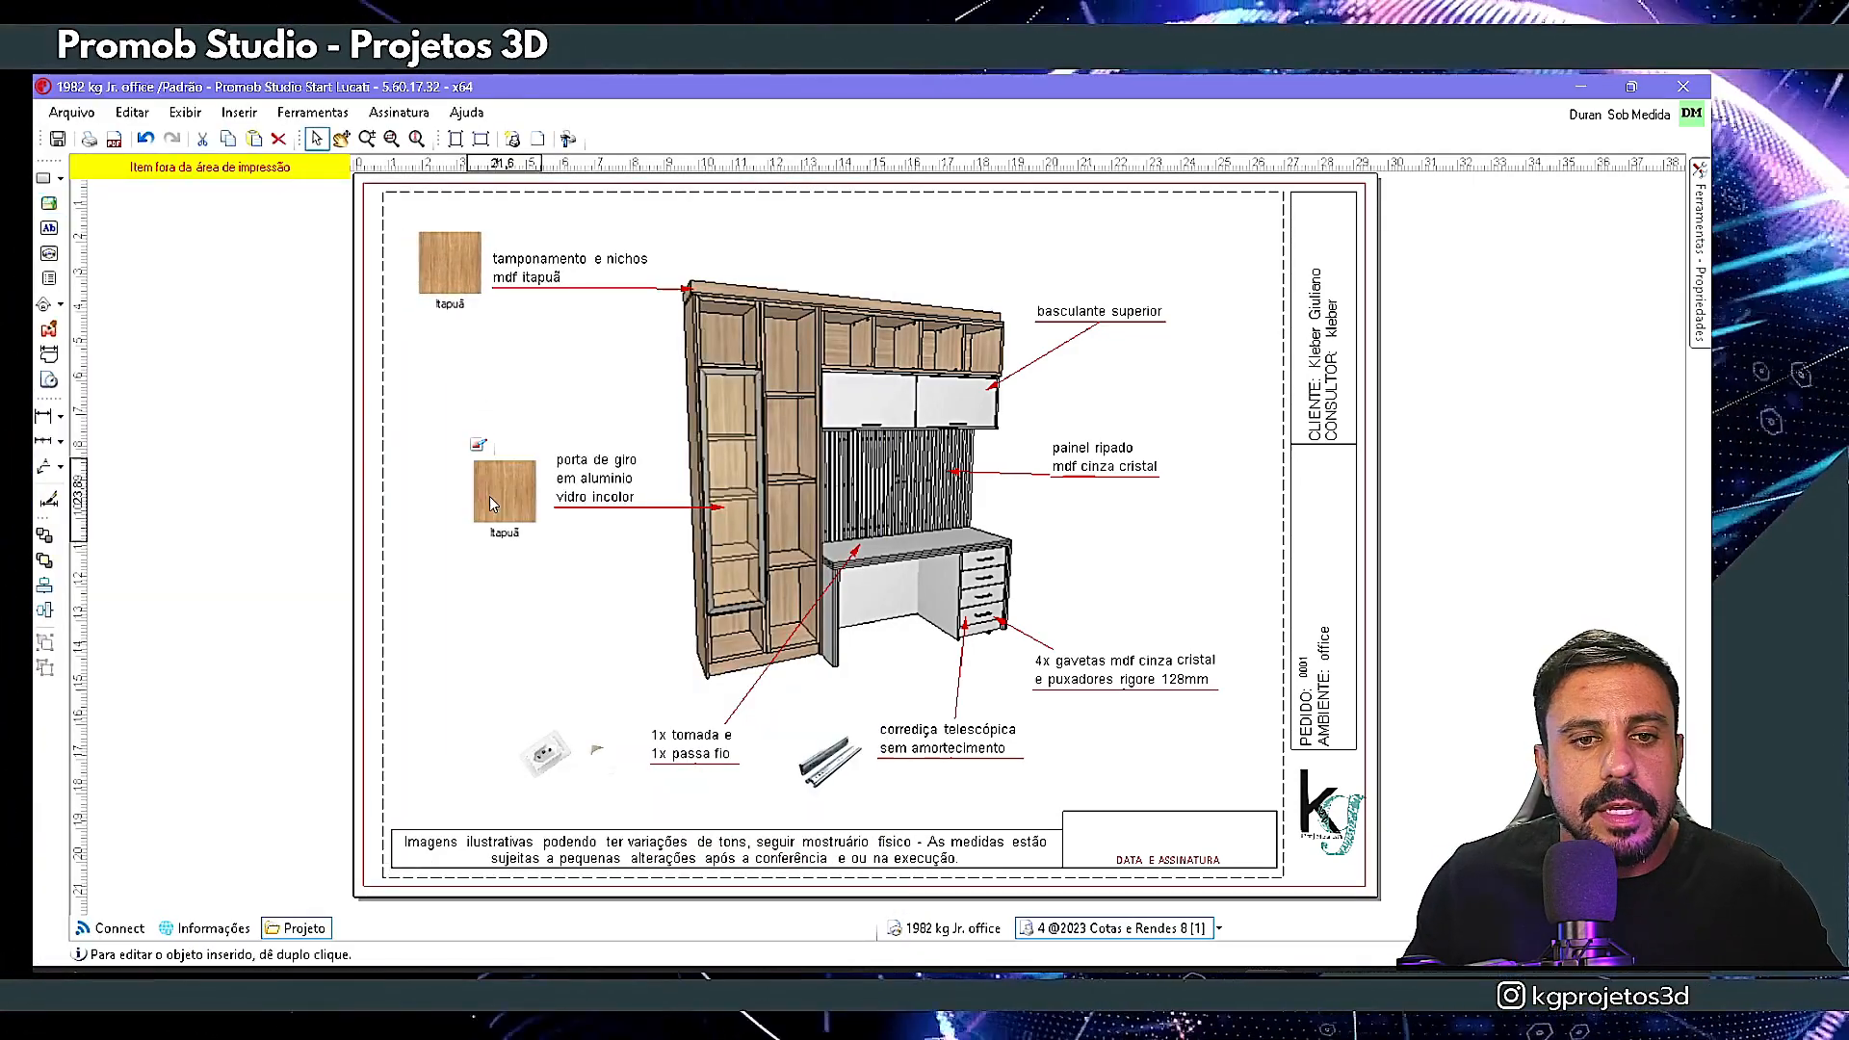
double_click(489, 497)
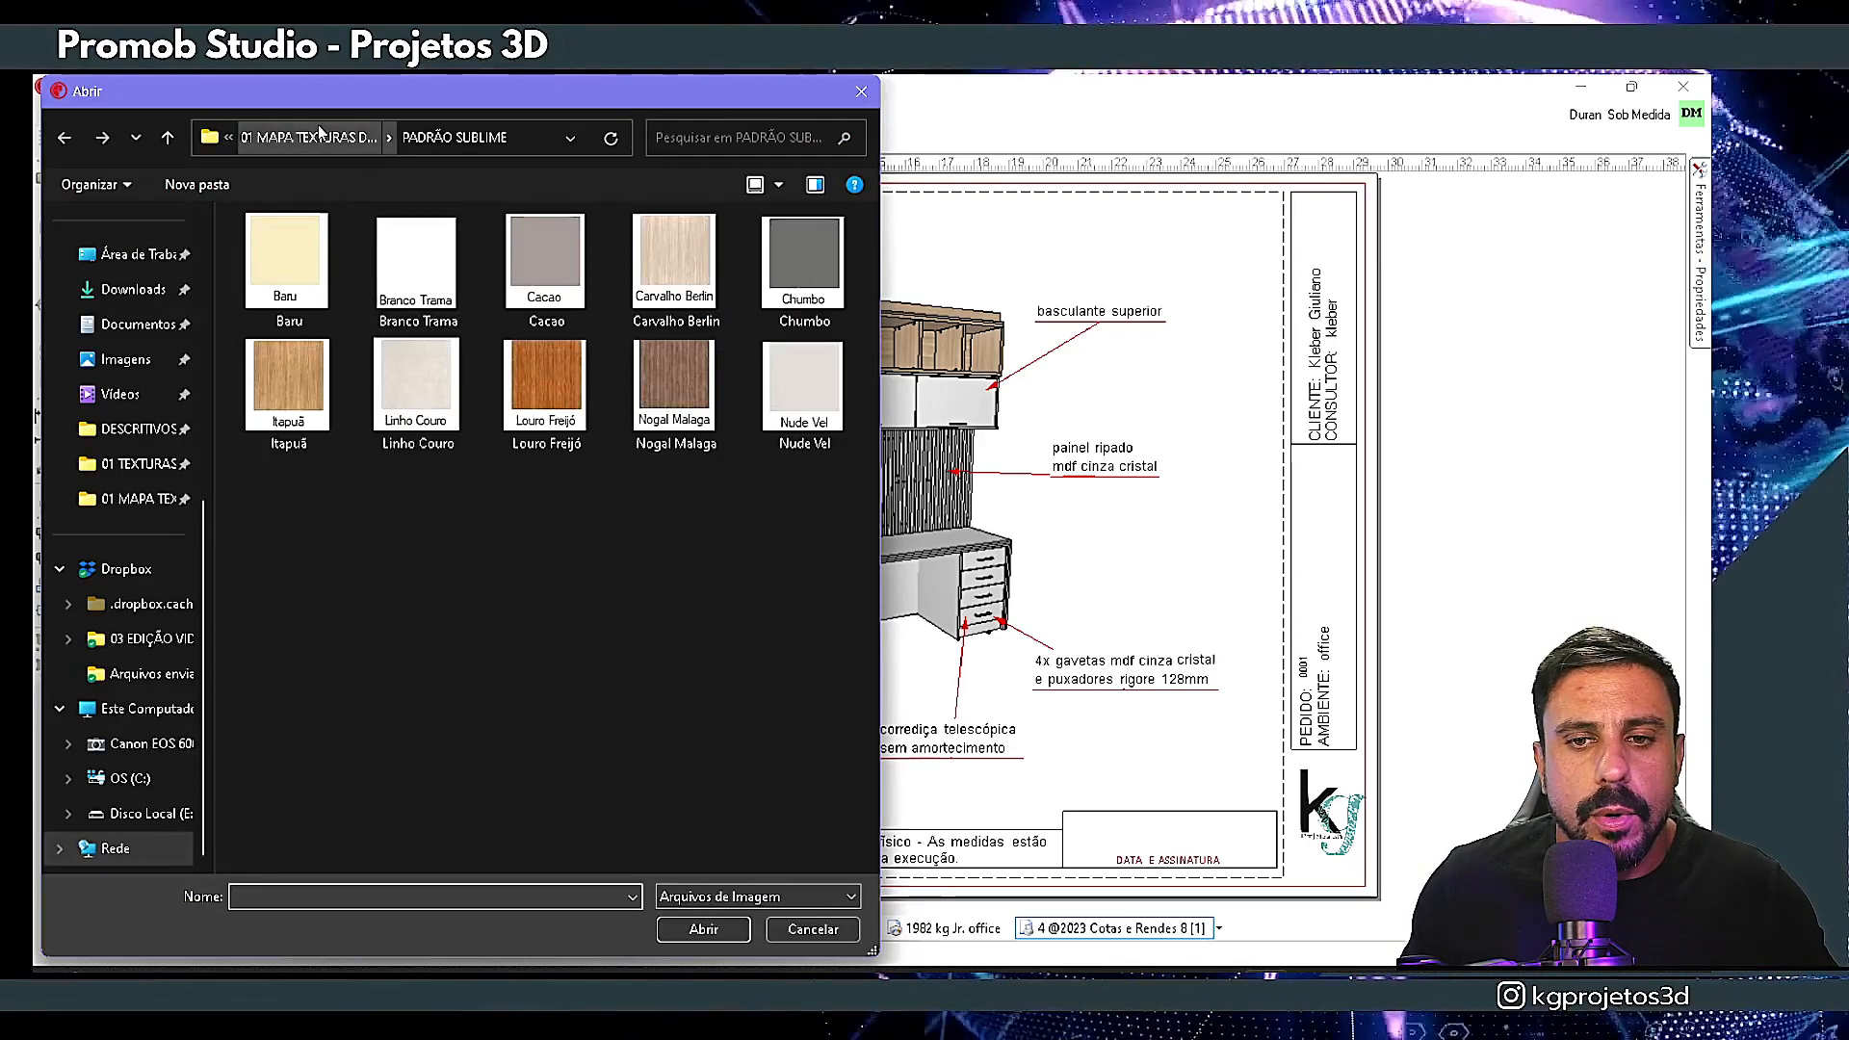
left_click(1219, 928)
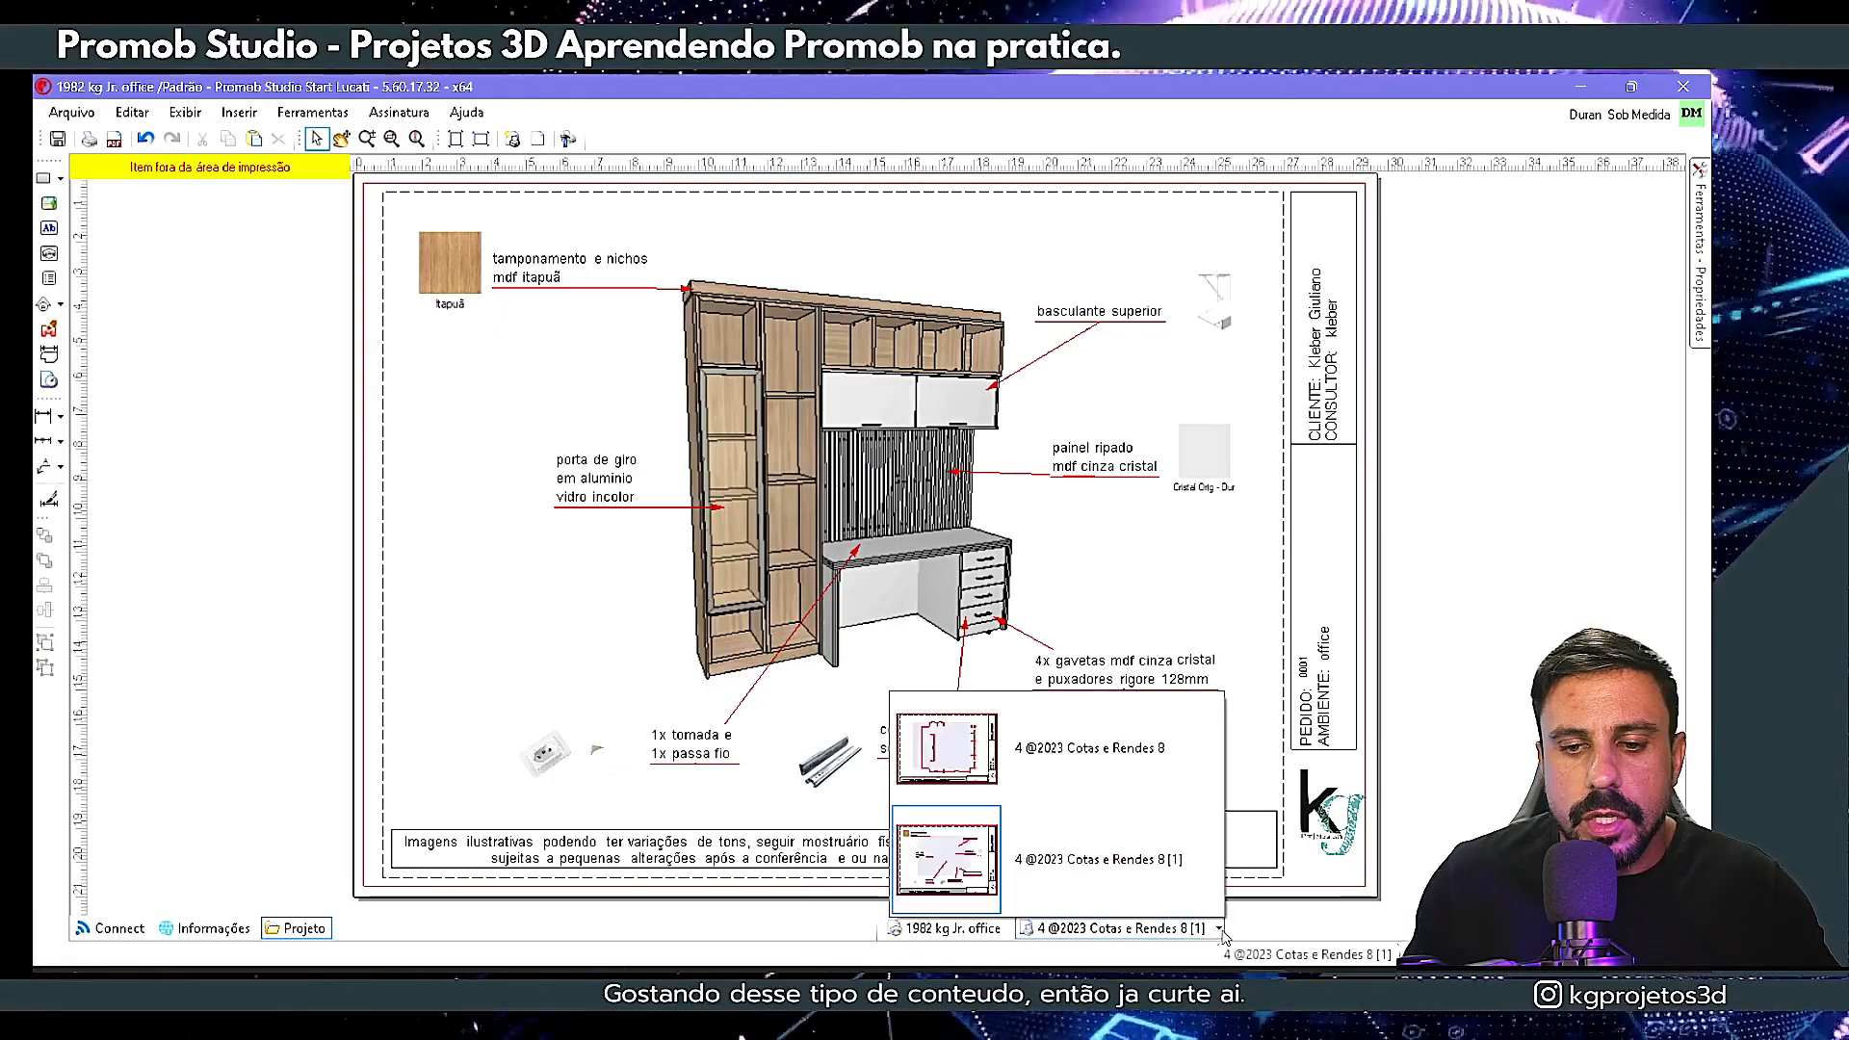
left_click(1103, 770)
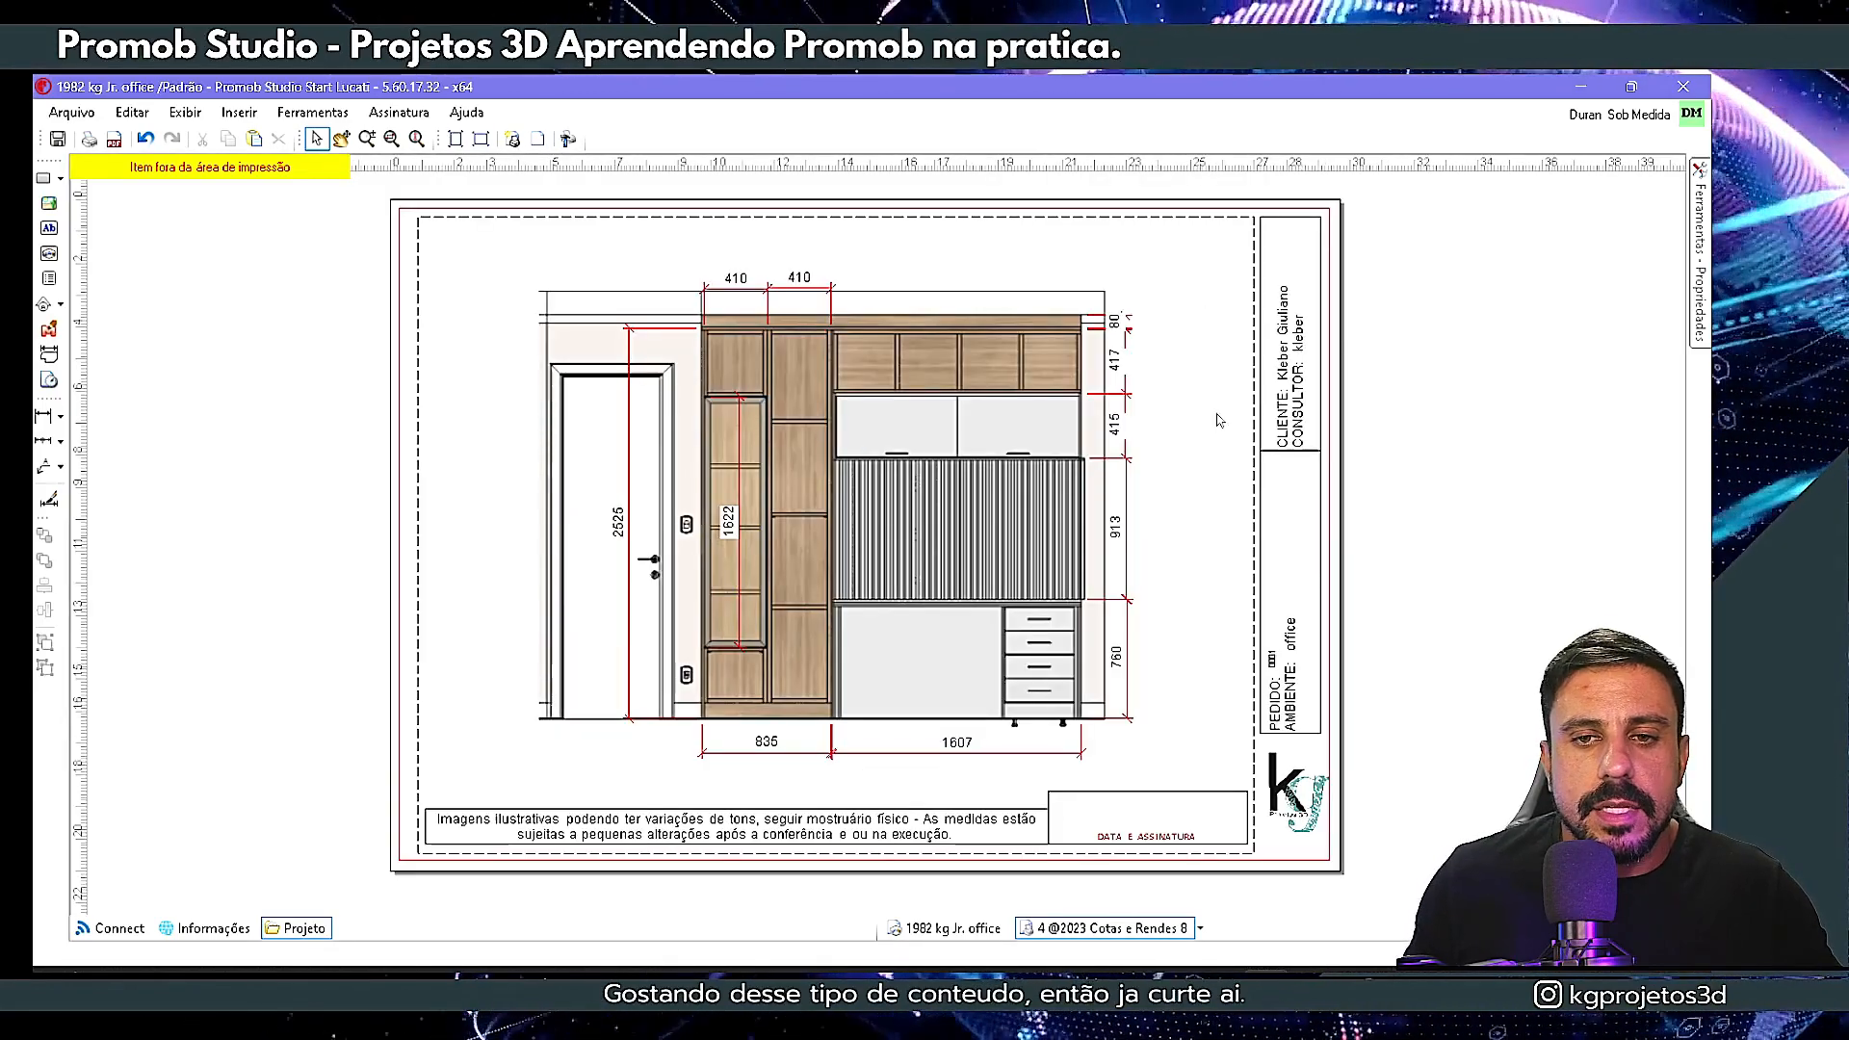
left_click(1199, 928)
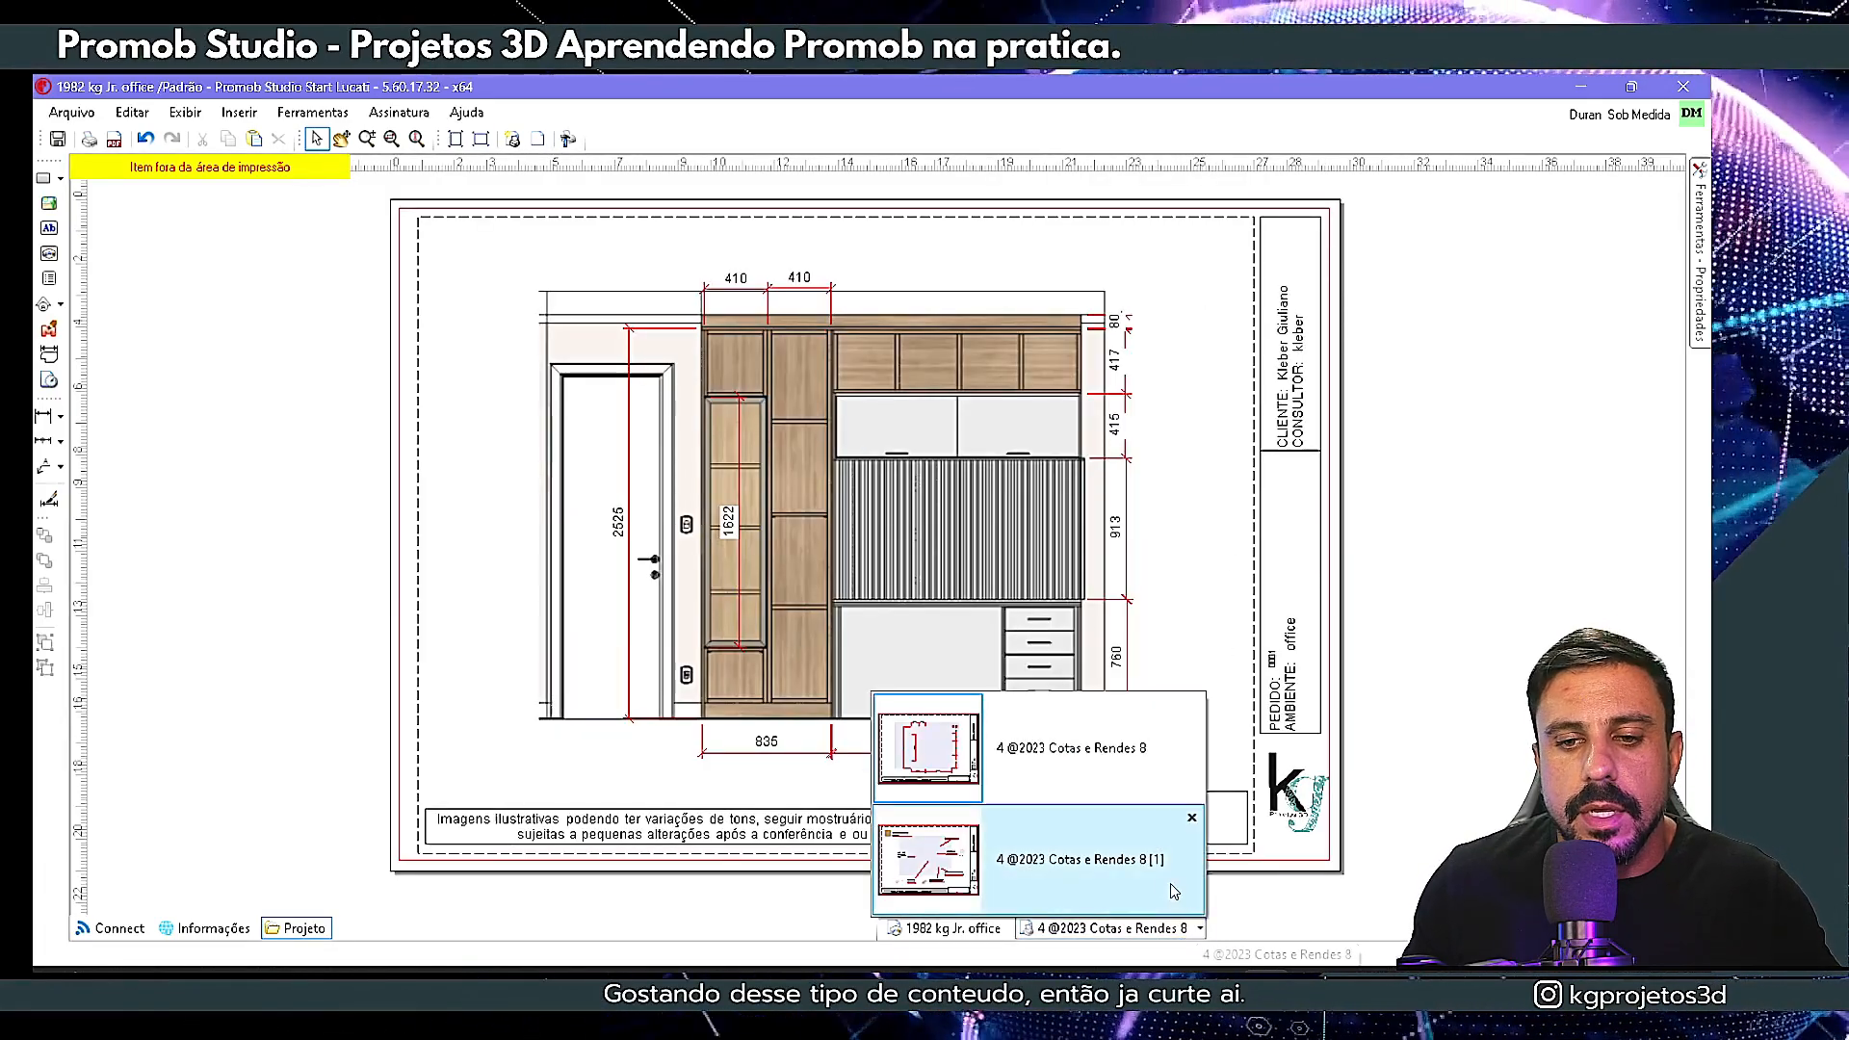
left_click(1170, 871)
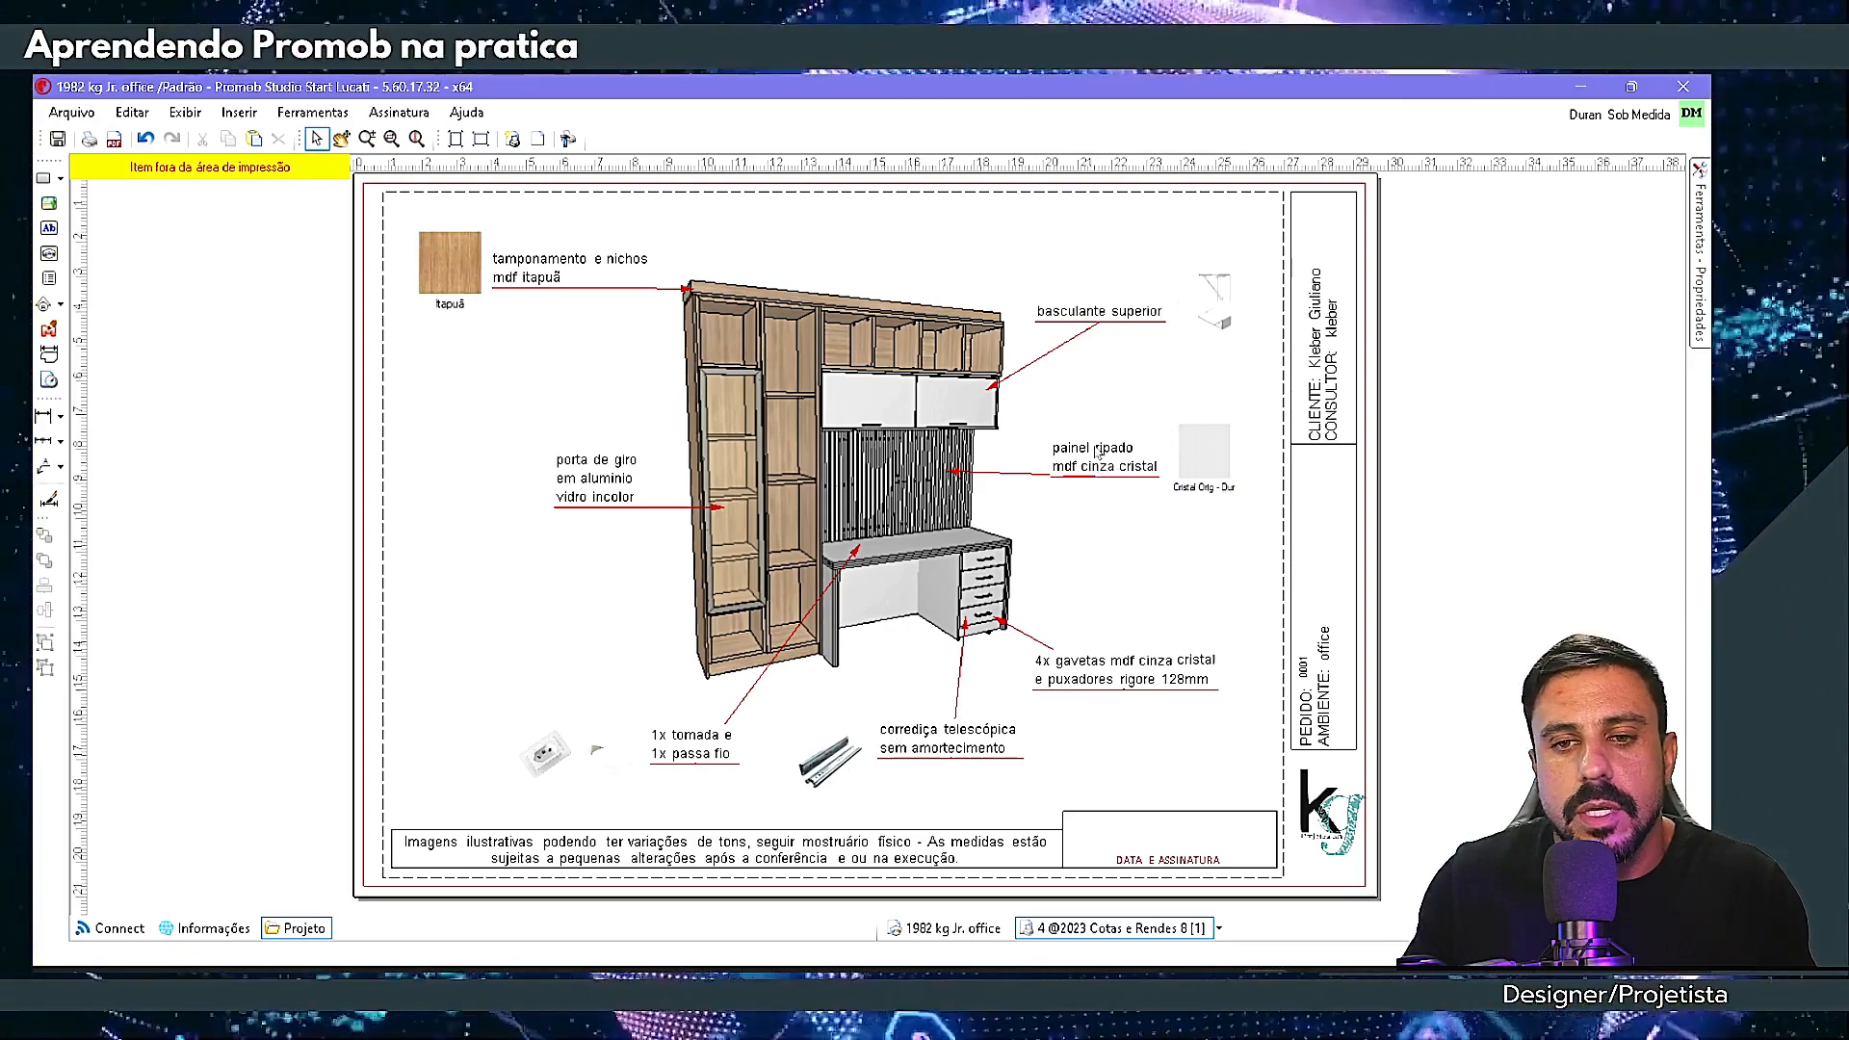
- Move the "painel ripado mdf cinza cristal" note slightly upward beside its Cristal swatch
left_click(1076, 472)
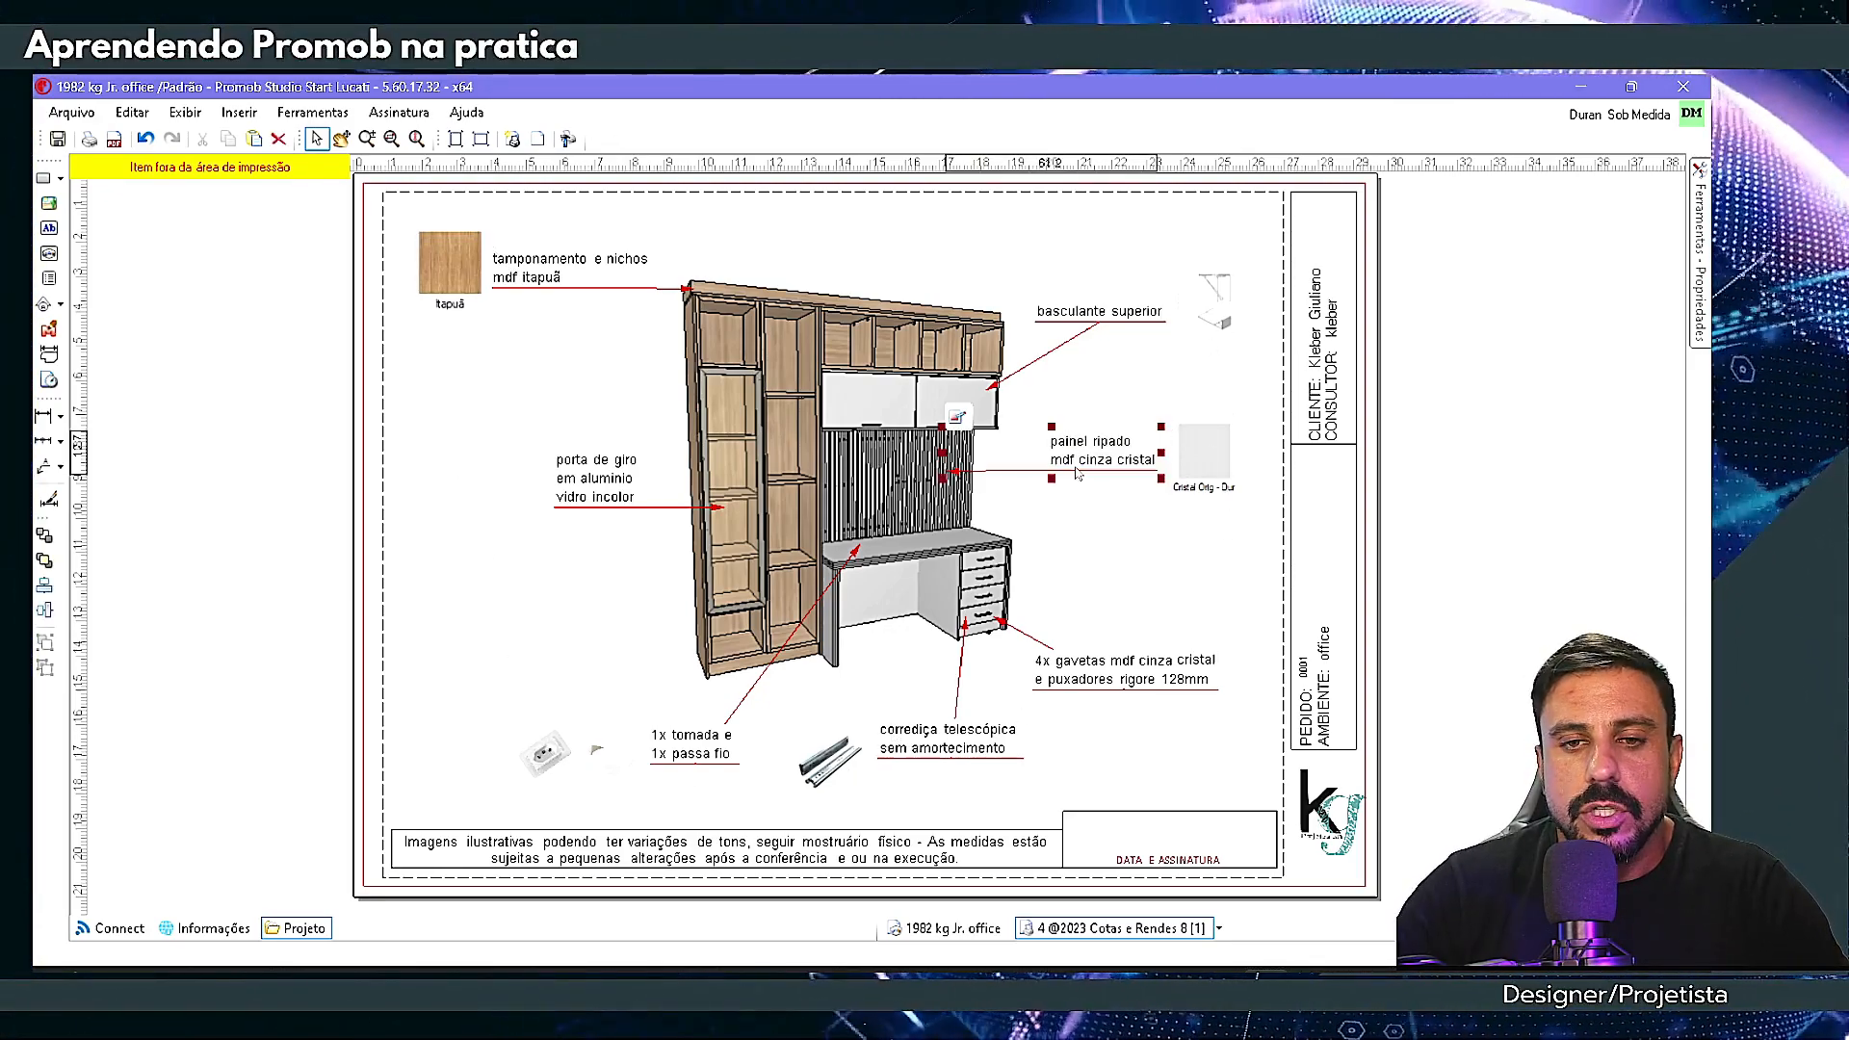